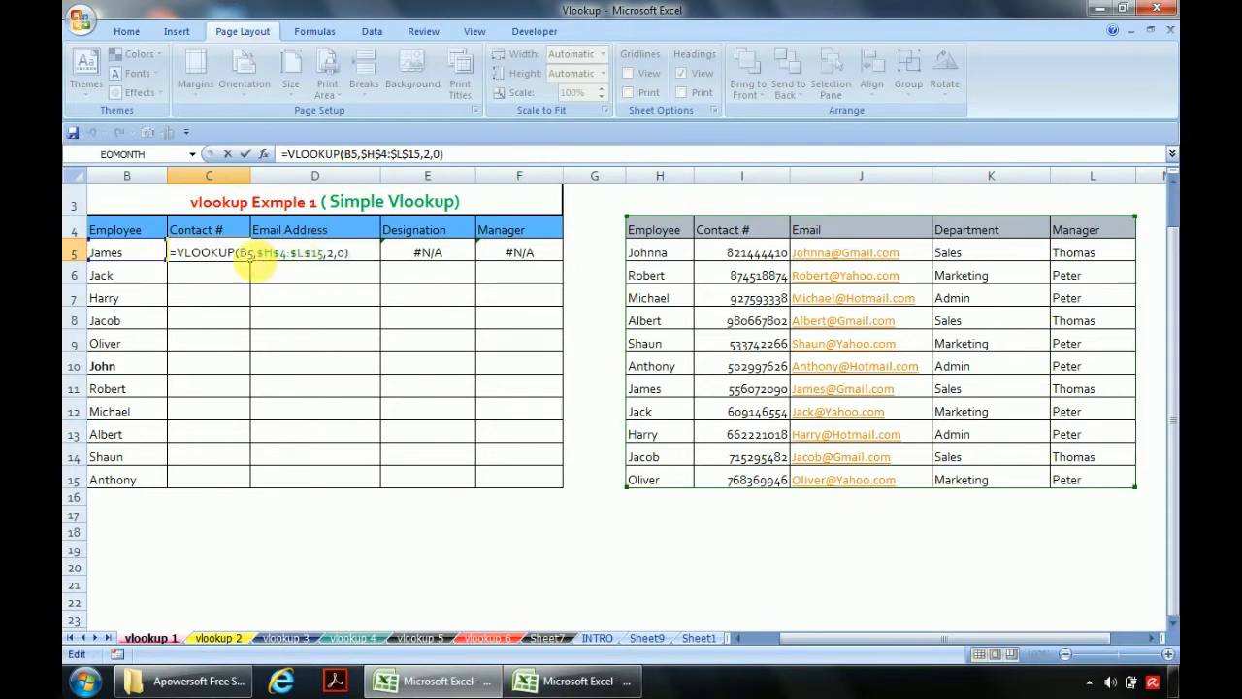
Change the lookup value of the Email Address VLOOKUP in D5 to B5
{"action": "left_click_drag", "start_coordinate": [254, 255], "coordinate": [239, 256]}
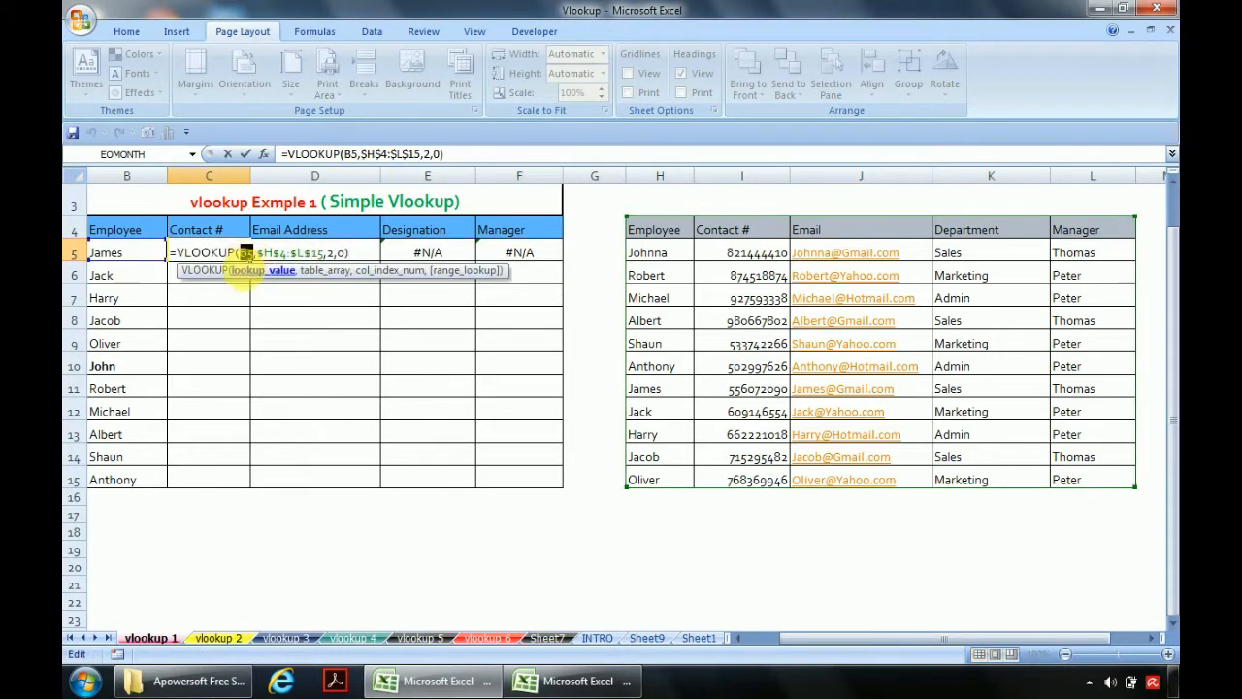
{"action": "key", "text": "Escape"}
{"action": "double_click", "coordinate": [262, 256]}
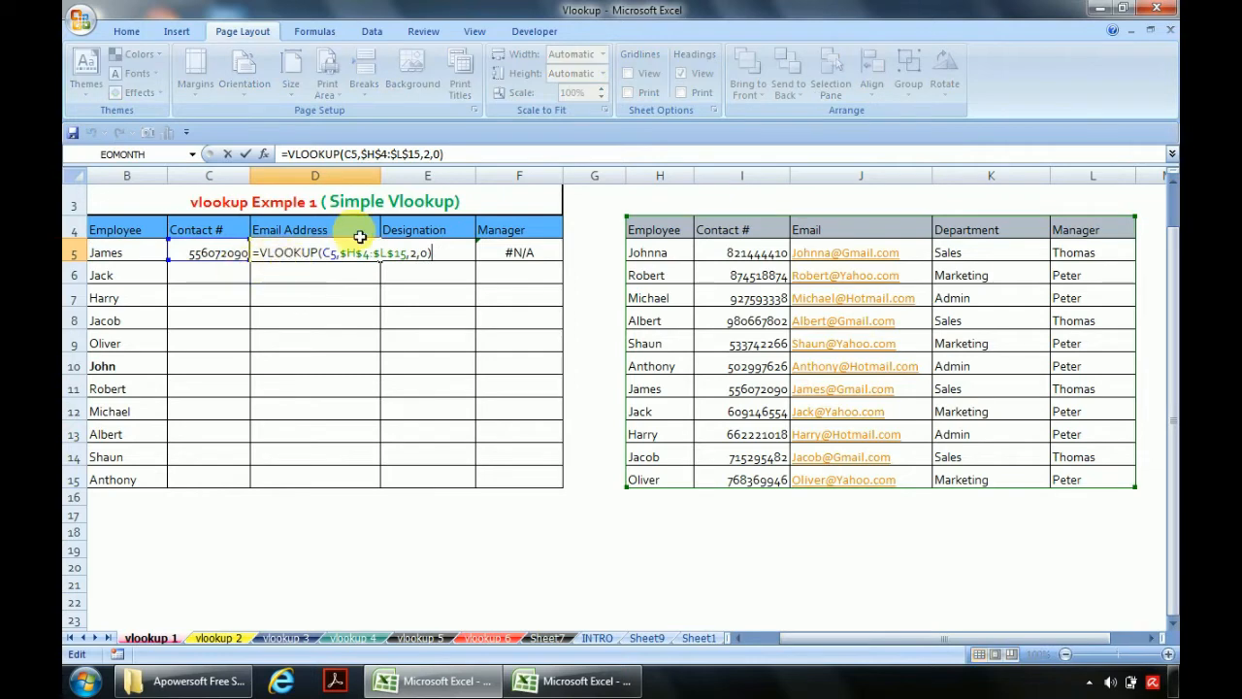
{"action": "left_click", "coordinate": [332, 254]}
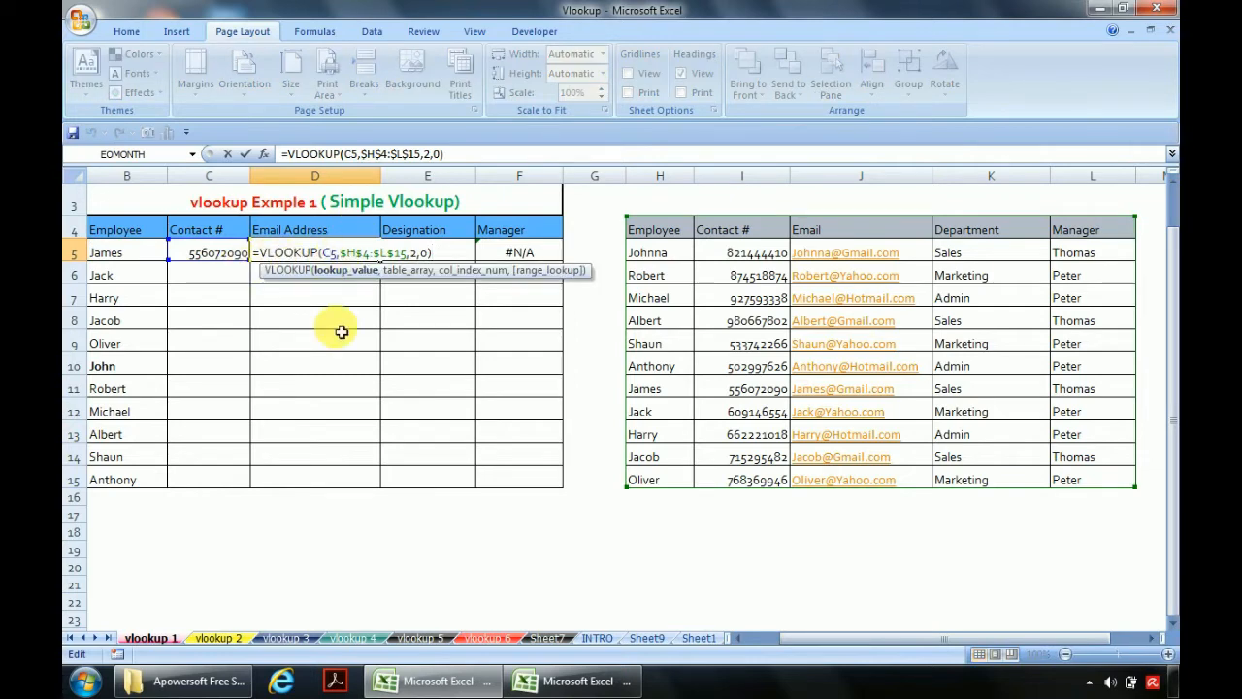
{"action": "key", "text": "BackSpace"}
{"action": "type", "text": "b"}
Set the column index of the VLOOKUP in D5 to 3 and commit the formula
{"action": "key", "text": "Right"}
{"action": "key", "text": "Right"}
{"action": "key", "text": "Right"}
{"action": "key", "text": "Right"}
{"action": "key", "text": "Right"}
{"action": "key", "text": "Right"}
{"action": "key", "text": "Right"}
{"action": "key", "text": "Right"}
{"action": "key", "text": "Right"}
{"action": "key", "text": "Right"}
{"action": "key", "text": "Right"}
{"action": "key", "text": "Right"}
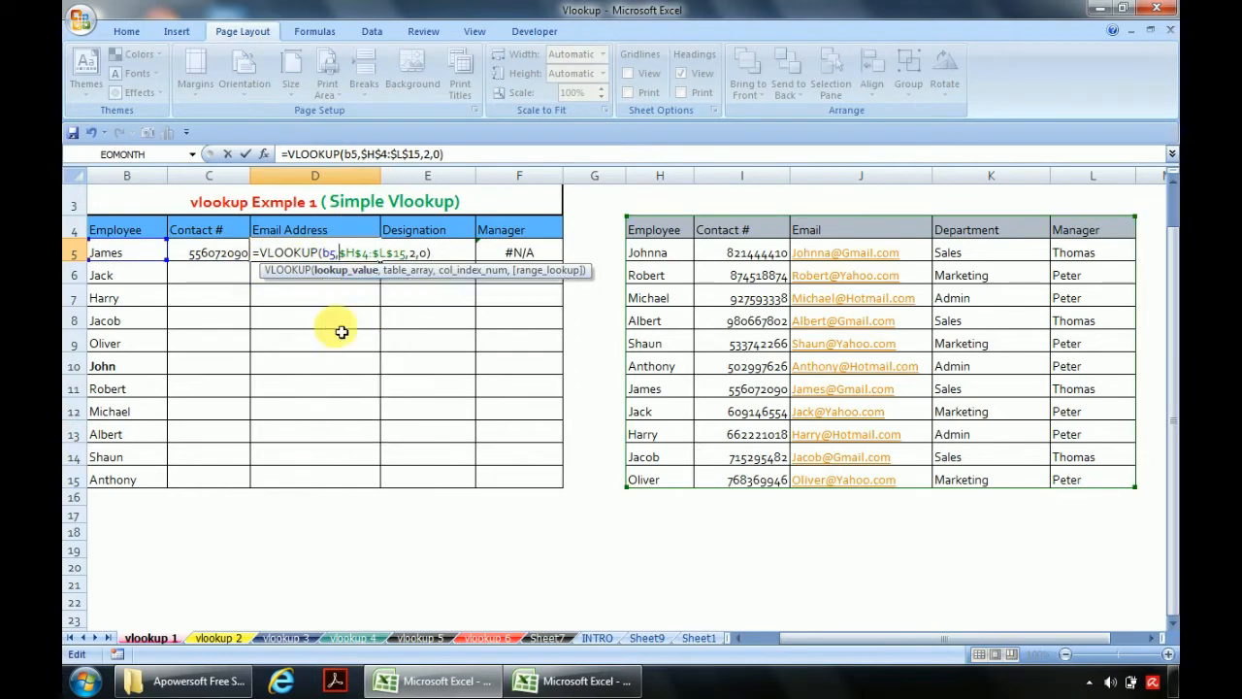
{"action": "key", "text": "Right"}
{"action": "key", "text": "Delete"}
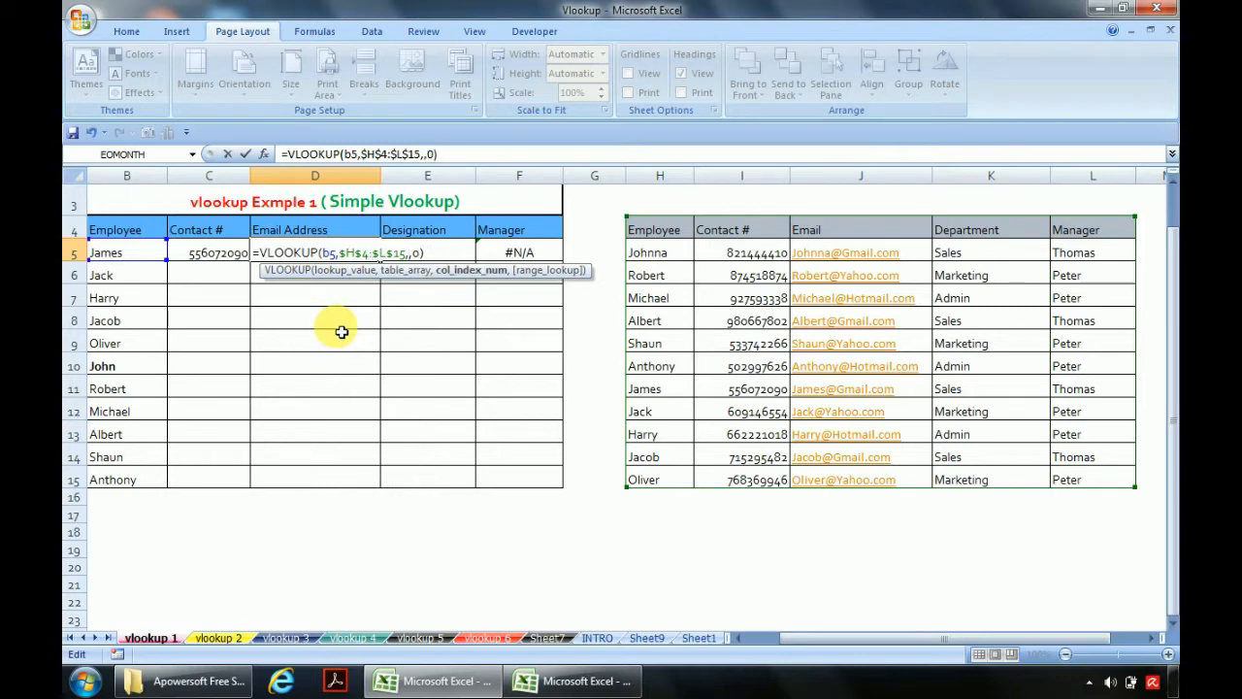
{"action": "type", "text": "3"}
{"action": "key", "text": "Return"}
Edit the Designation VLOOKUP in E5 to use B5 as lookup value and 4 as column index
{"action": "key", "text": "Up"}
{"action": "key", "text": "Right"}
{"action": "key", "text": "F2"}
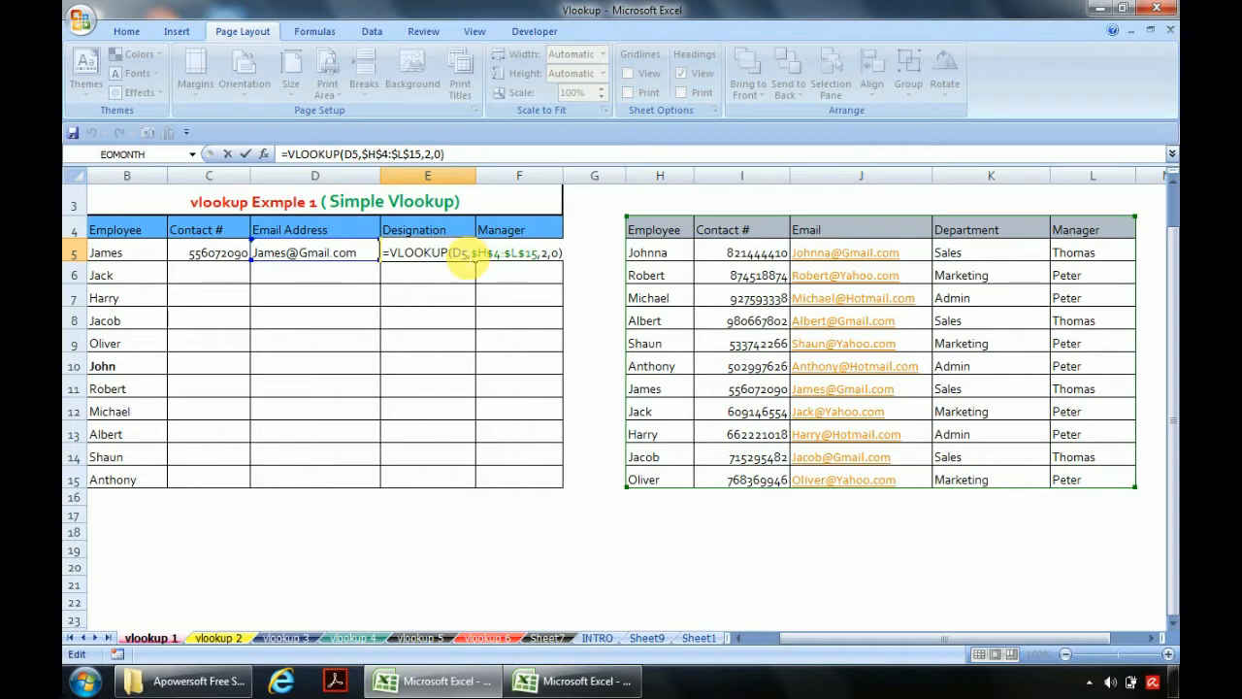
{"action": "left_click", "coordinate": [464, 253]}
{"action": "key", "text": "BackSpace"}
{"action": "key", "text": "BackSpace"}
{"action": "type", "text": "b5"}
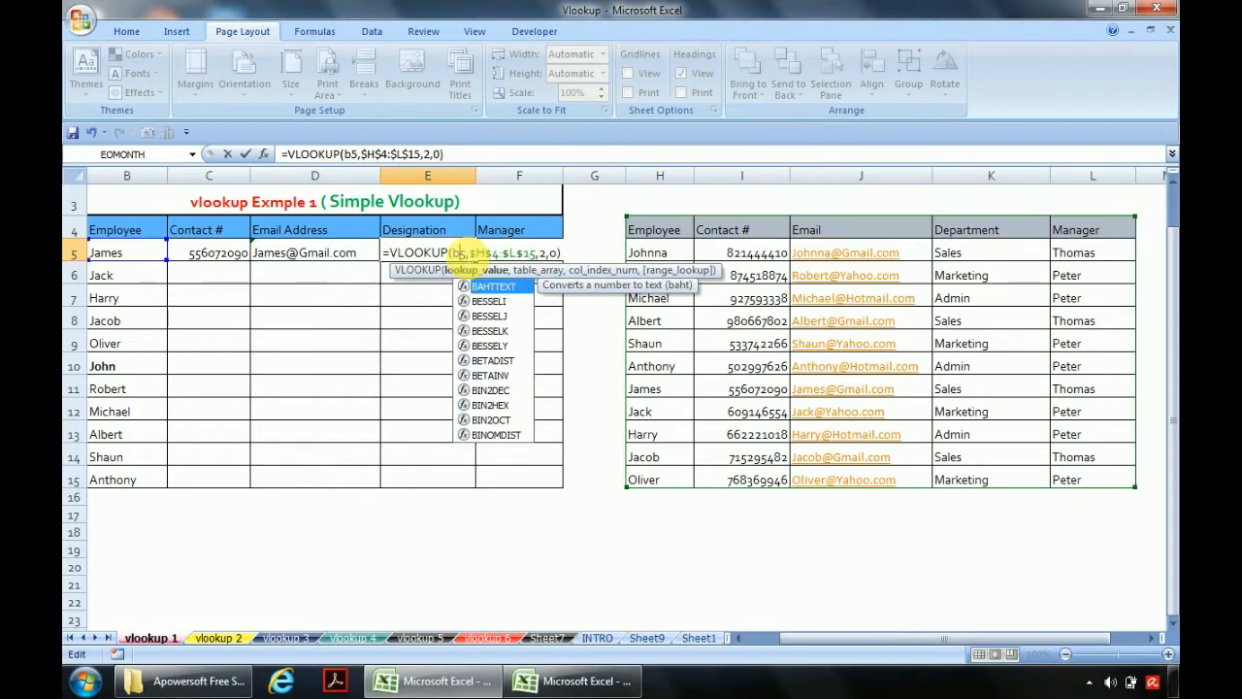
{"action": "left_click", "coordinate": [550, 254]}
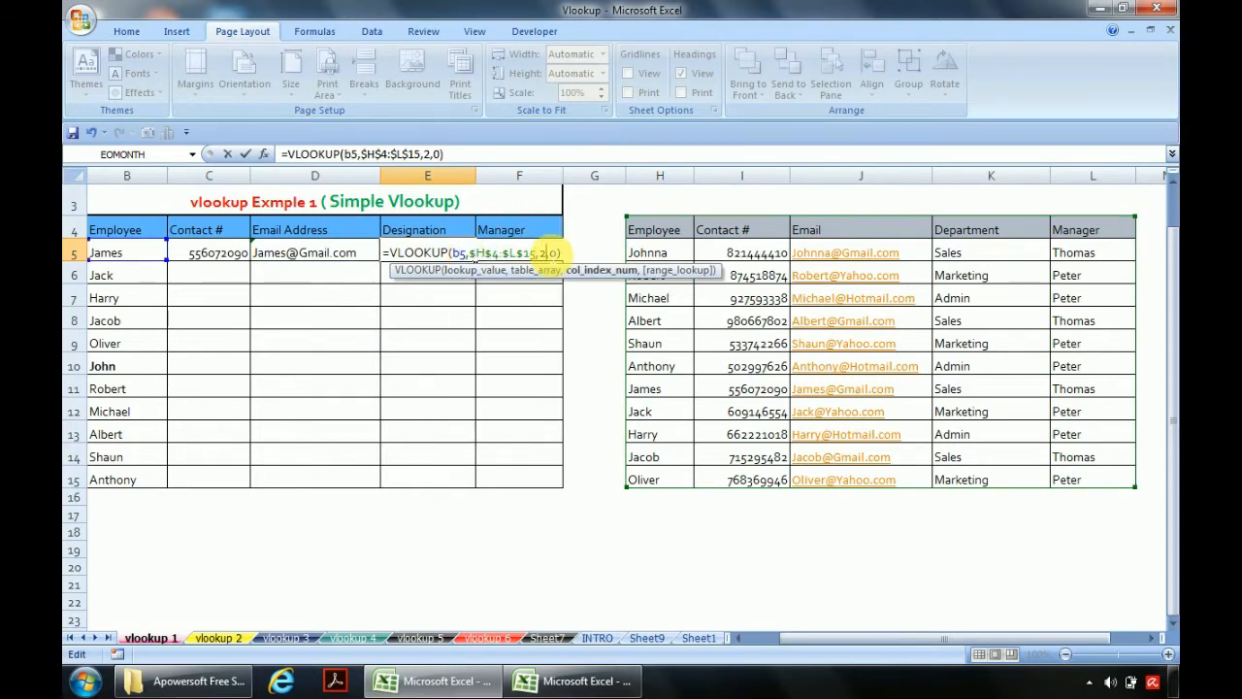
{"action": "key", "text": "BackSpace"}
{"action": "type", "text": "4"}
{"action": "key", "text": "Tab"}
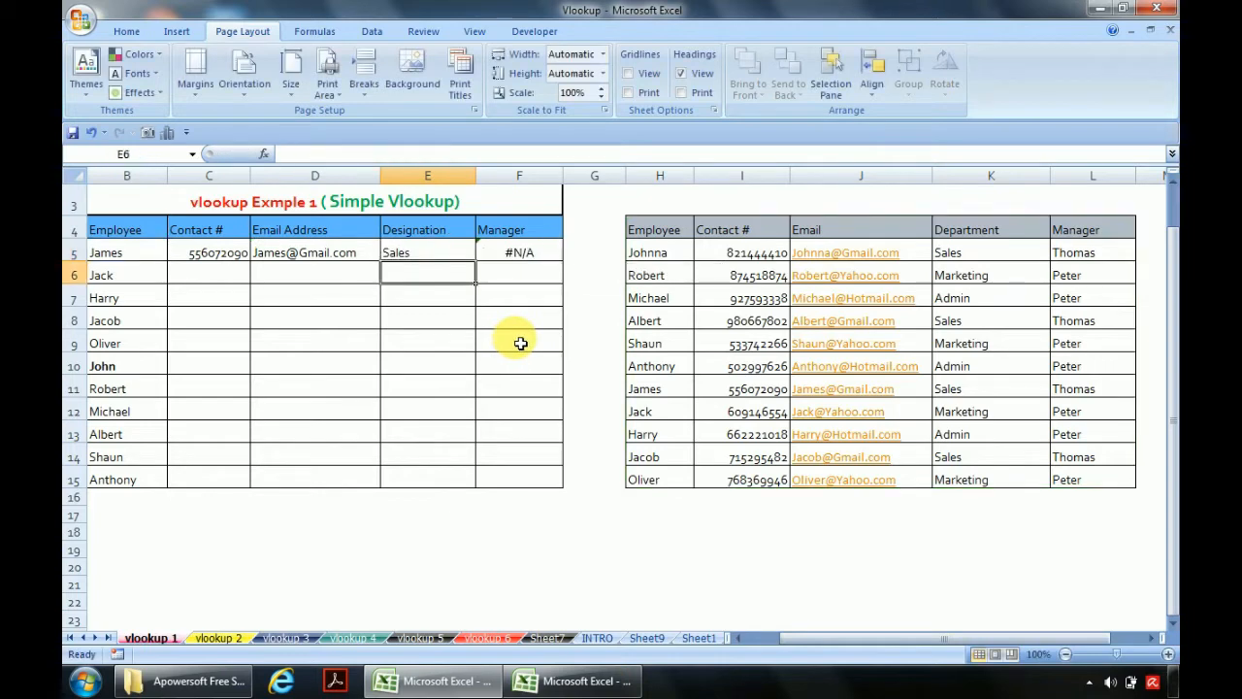
Edit the Manager VLOOKUP in F5 to use B5 as lookup value and 5 as column index
{"action": "key", "text": "F2"}
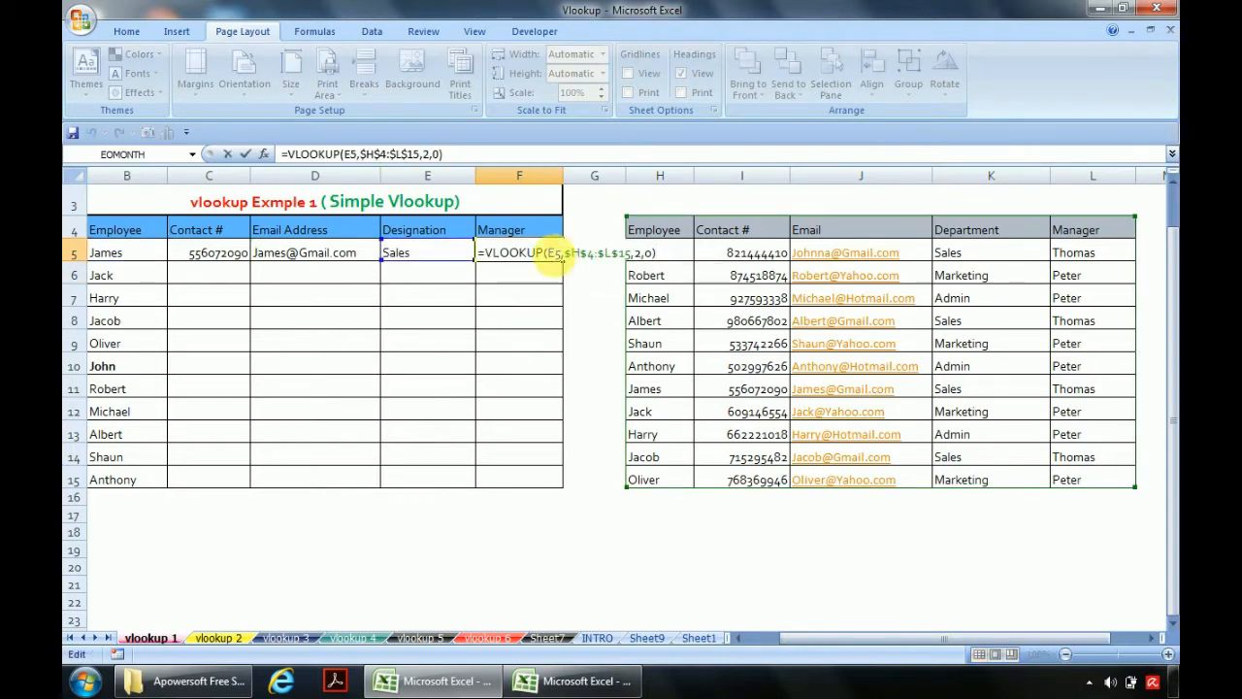
{"action": "left_click", "coordinate": [554, 254]}
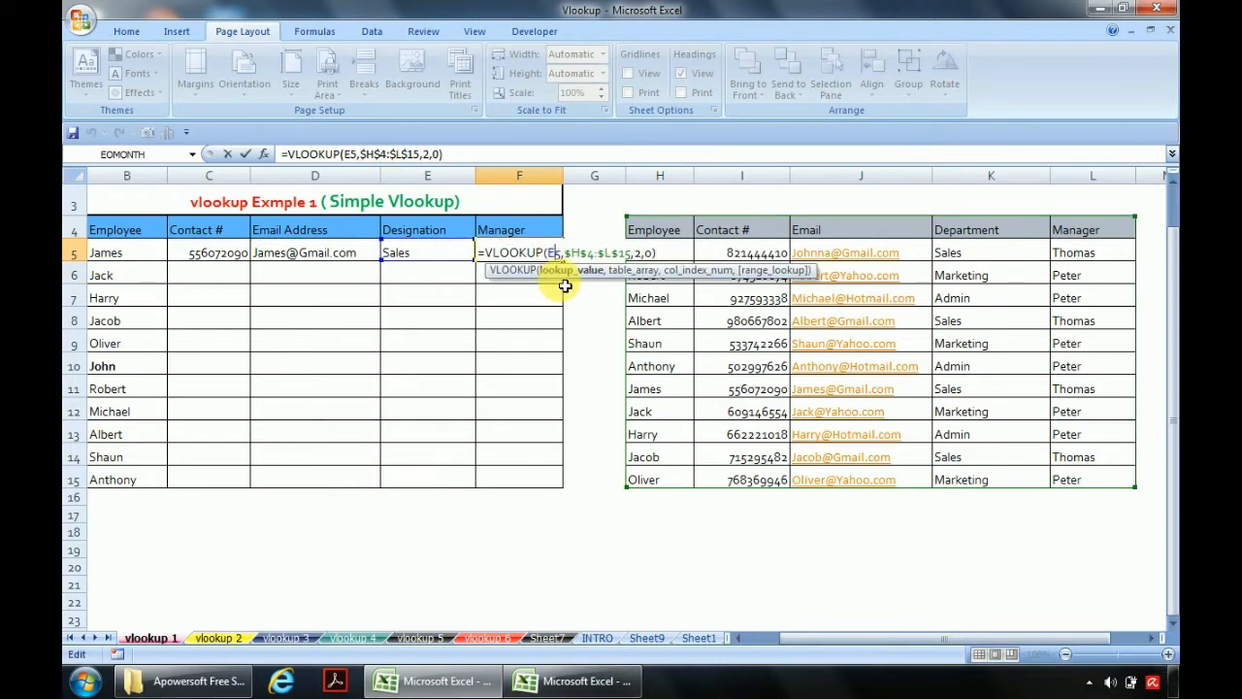
{"action": "key", "text": "BackSpace"}
{"action": "type", "text": "b"}
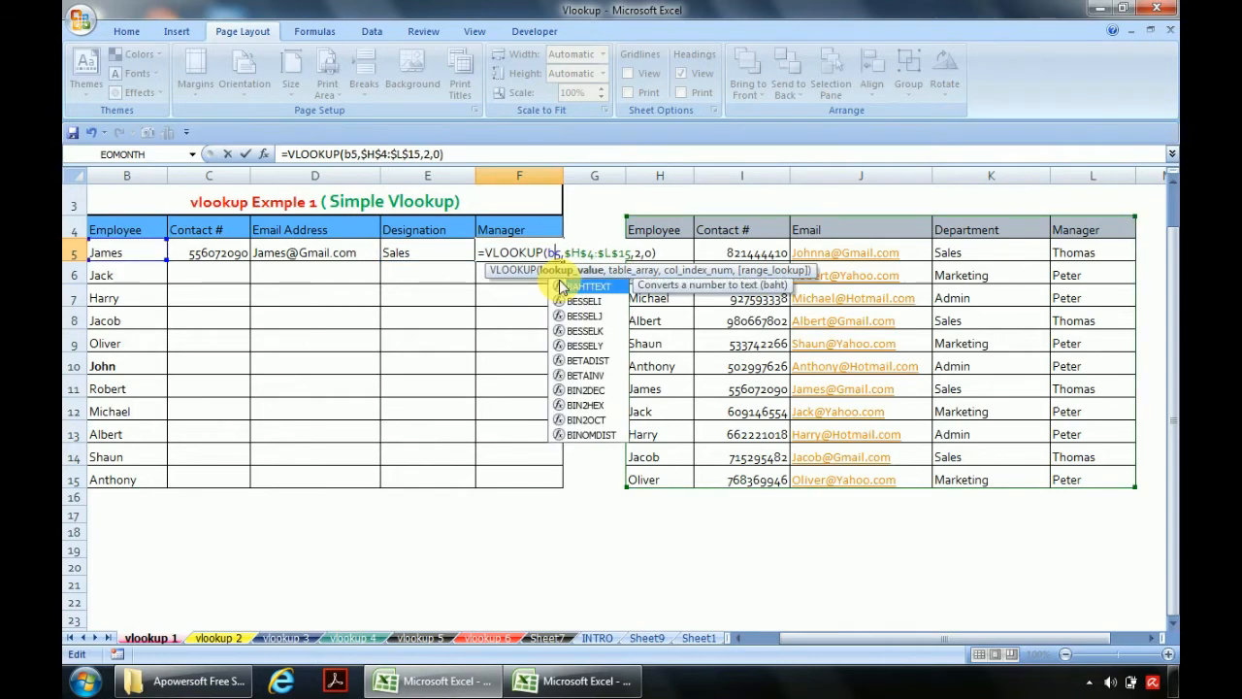
{"action": "left_click", "coordinate": [637, 253]}
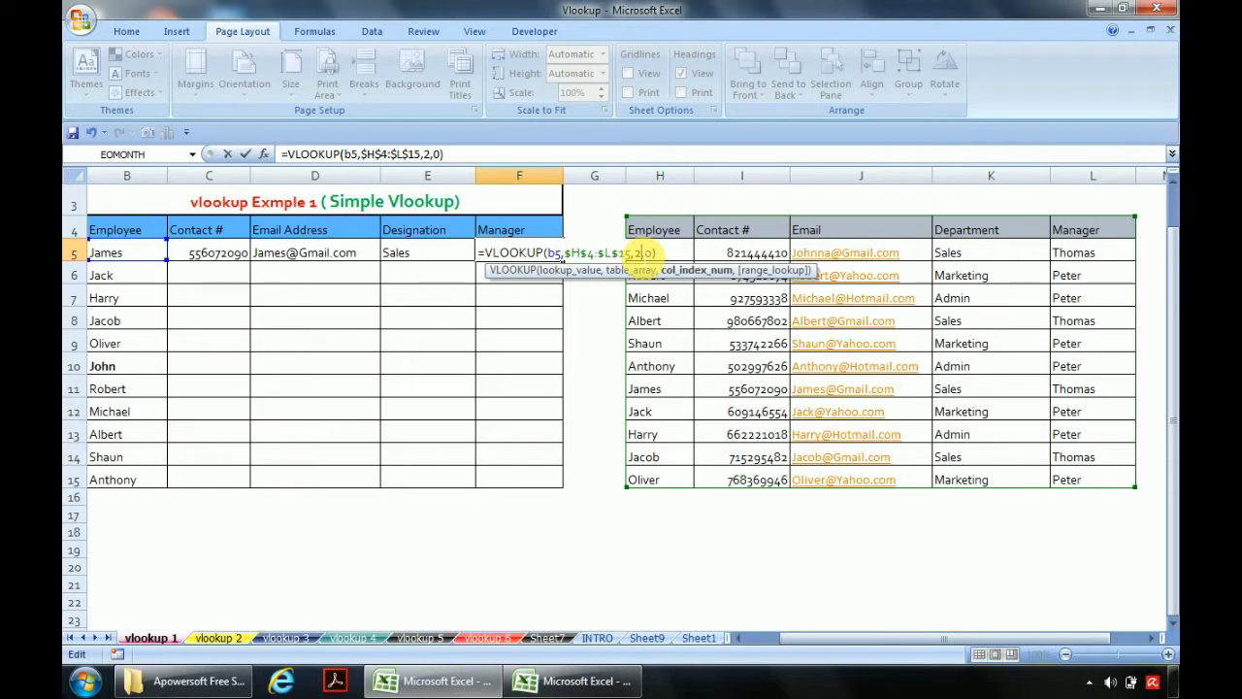
{"action": "key", "text": "BackSpace"}
{"action": "type", "text": "5"}
{"action": "key", "text": "Return"}
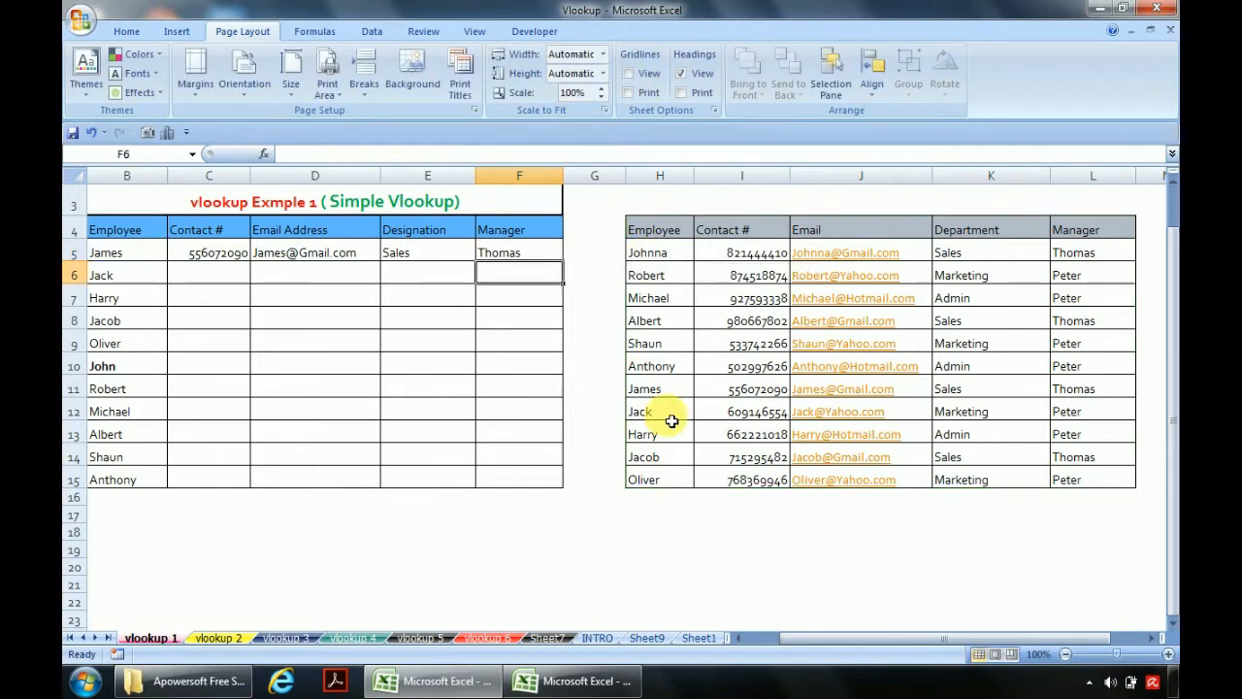
Fill the row 5 VLOOKUP formulas in columns C to F down through row 15
{"action": "left_click", "coordinate": [506, 252]}
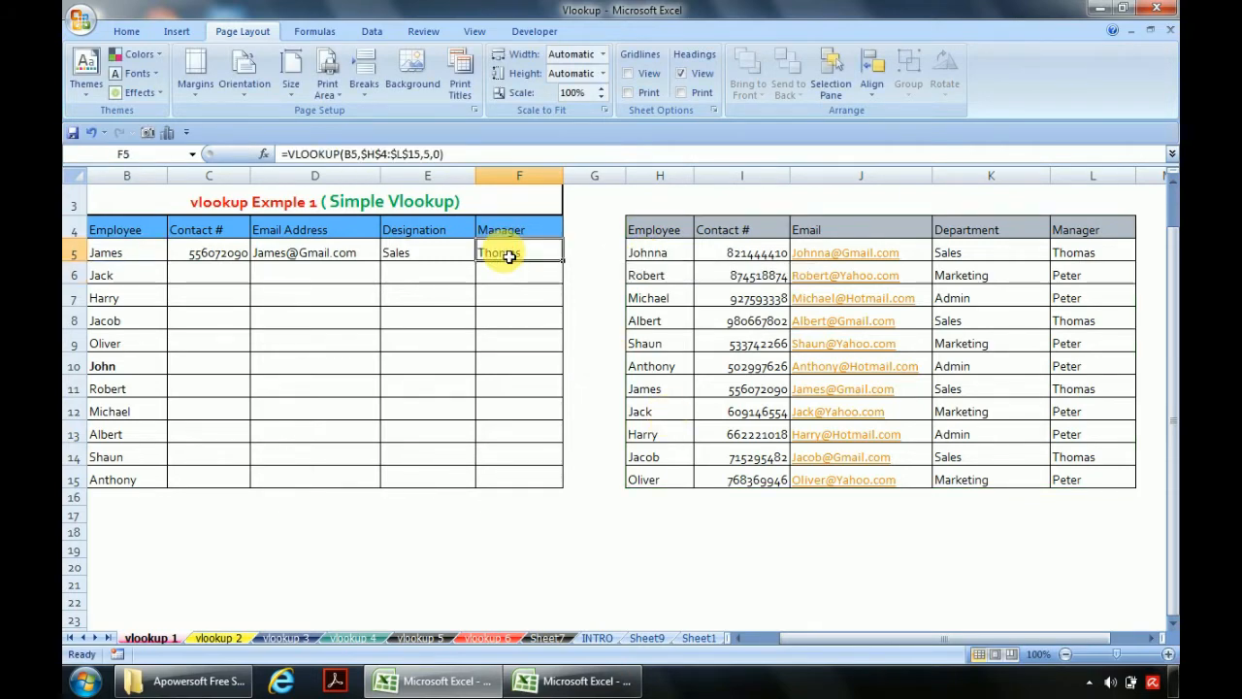
{"action": "left_click", "coordinate": [239, 253]}
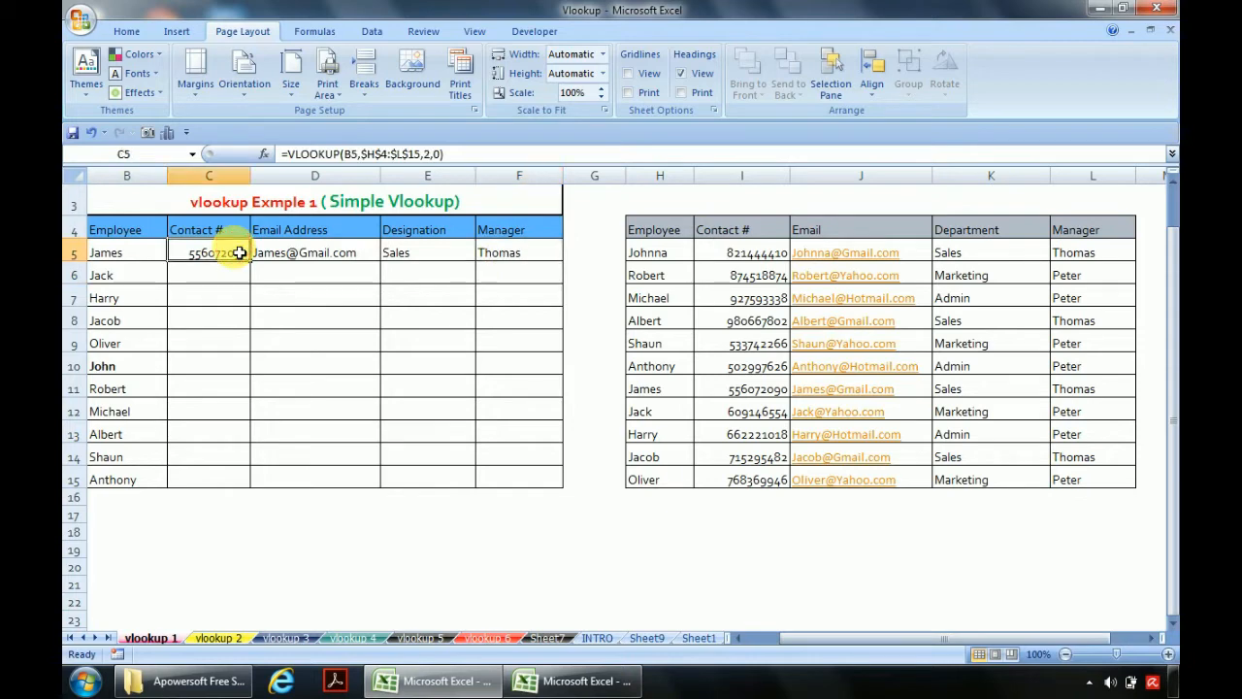
{"action": "key", "text": "shift+Right"}
{"action": "key", "text": "shift+Right"}
{"action": "key", "text": "shift+Right"}
{"action": "key", "text": "shift+Down"}
{"action": "key", "text": "shift+Down"}
{"action": "key", "text": "shift+Down"}
{"action": "key", "text": "shift+Down"}
{"action": "key", "text": "shift+Down"}
{"action": "key", "text": "shift+Down"}
{"action": "key", "text": "shift+Down"}
{"action": "key", "text": "shift+Down"}
{"action": "key", "text": "shift+Down"}
{"action": "key", "text": "shift+Down"}
{"action": "key", "text": "ctrl+d"}
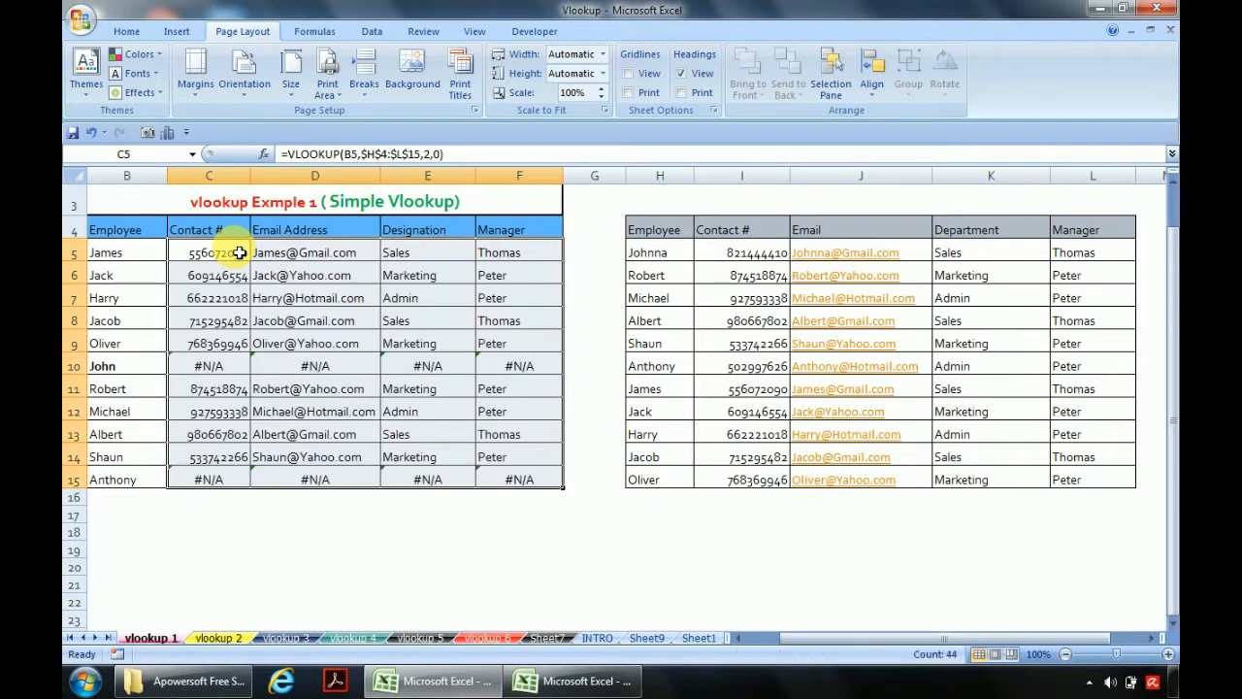
Check the employee name in B10 against the reference names in H5:H15, and inspect the text in B15 for extra characters
{"action": "left_click", "coordinate": [127, 368]}
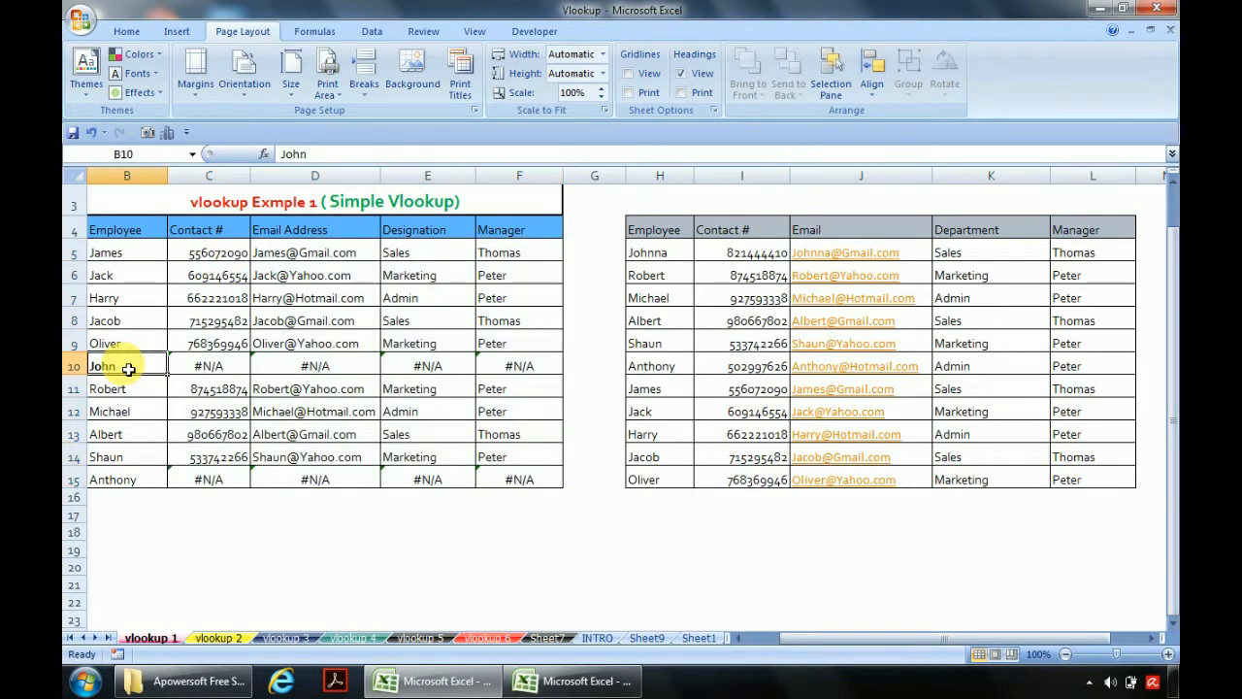
{"action": "left_click_drag", "start_coordinate": [648, 253], "coordinate": [660, 485]}
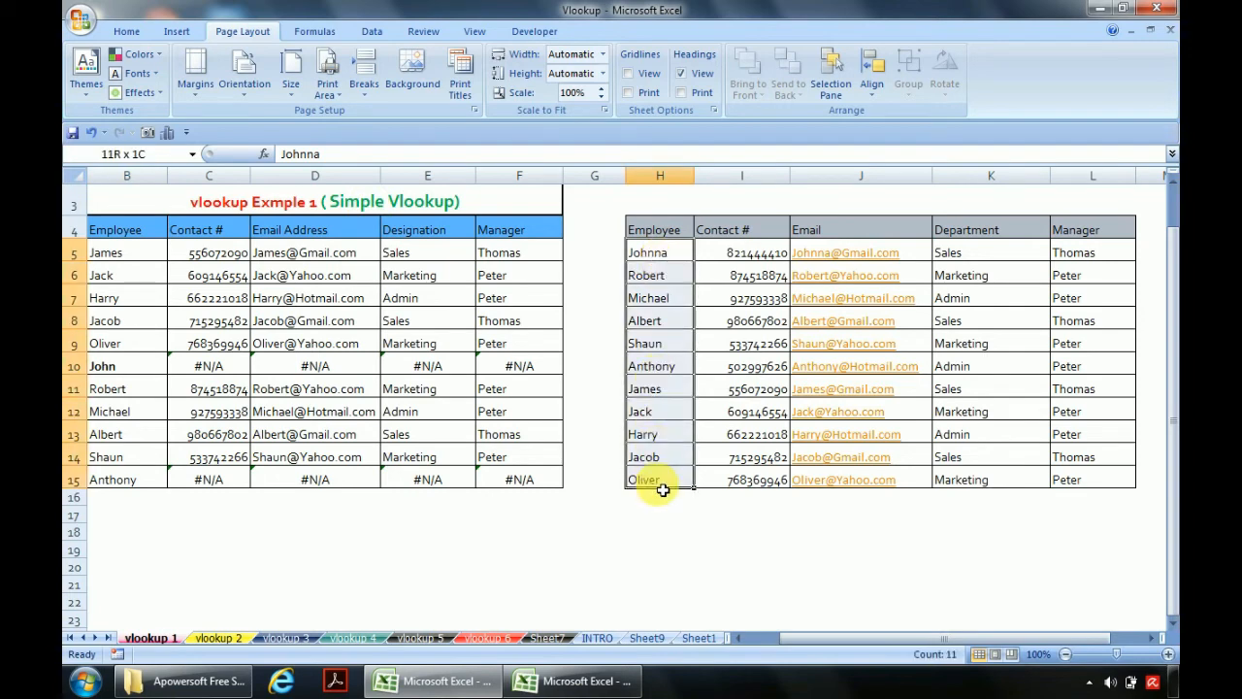
{"action": "left_click", "coordinate": [450, 484]}
{"action": "key", "text": "Home"}
{"action": "key", "text": "Right"}
{"action": "key", "text": "F2"}
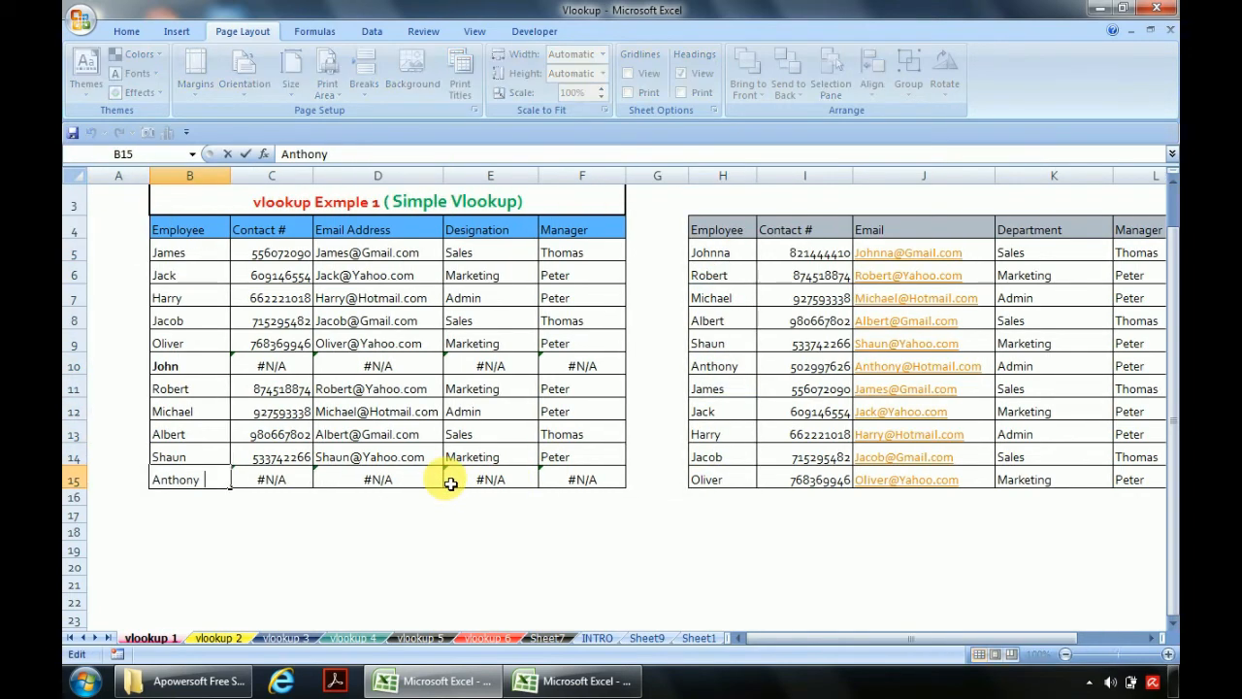
{"action": "left_click", "coordinate": [307, 537]}
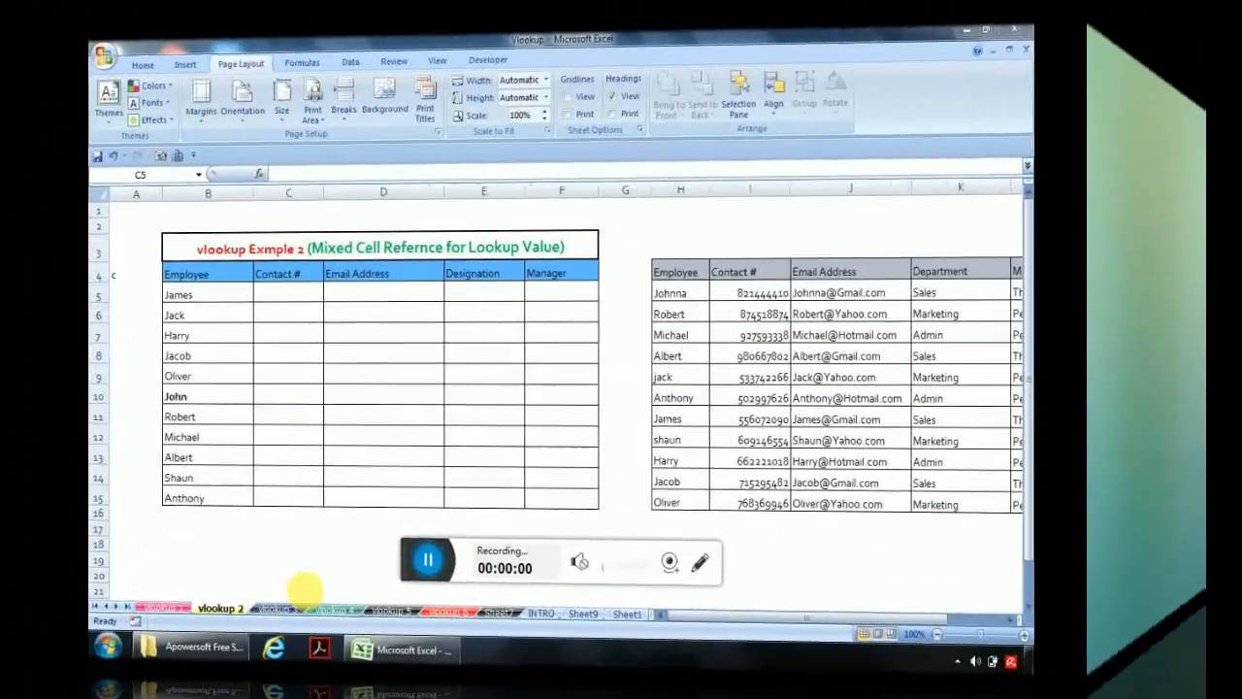
On the vlookup 2 sheet, make the employee name in B5 bold and enter b5 in cell A4
{"action": "key", "text": "Left"}
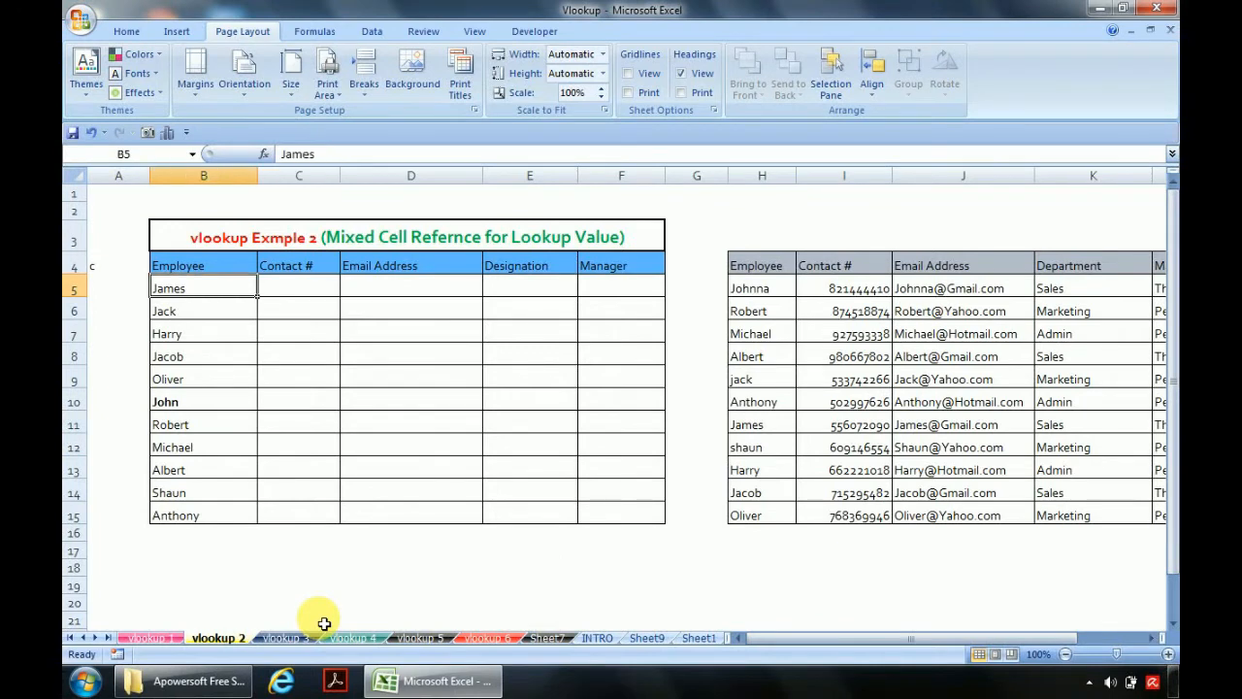
{"action": "key", "text": "ctrl+b"}
{"action": "key", "text": "Left"}
{"action": "key", "text": "Up"}
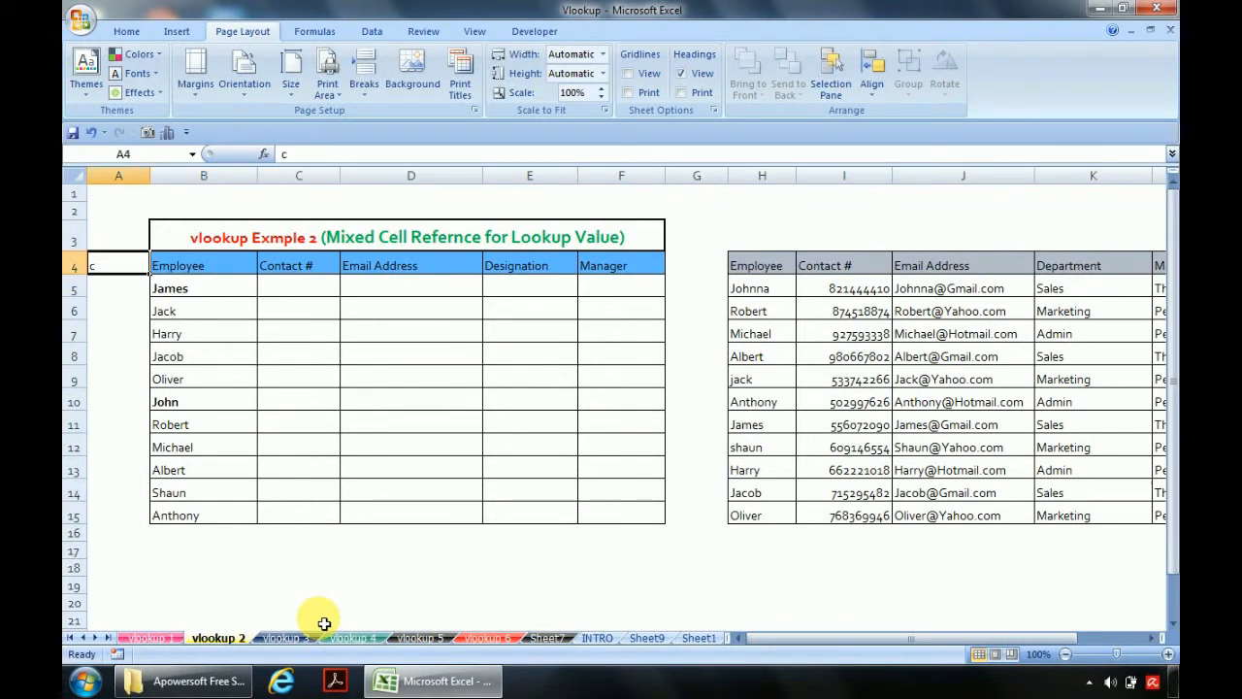
{"action": "type", "text": "b5"}
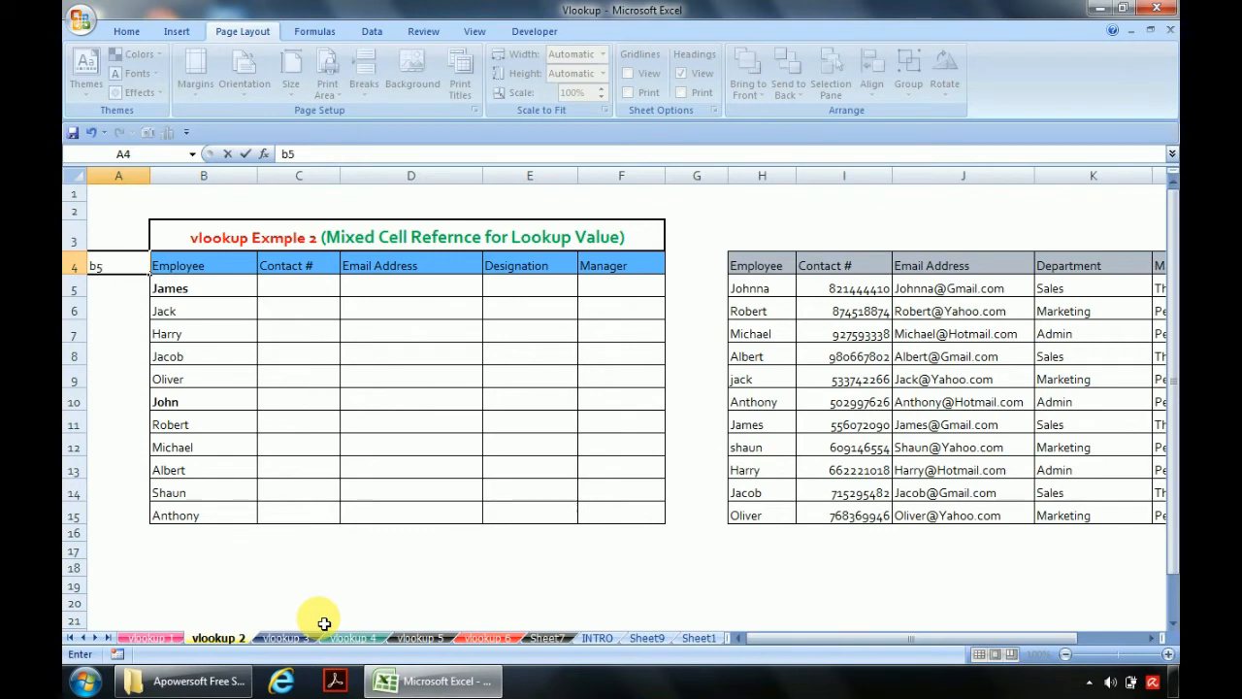
{"action": "key", "text": "Return"}
Begin a VLOOKUP formula in C5 with the mixed reference $B5 as its lookup value
{"action": "key", "text": "Right"}
{"action": "key", "text": "Right"}
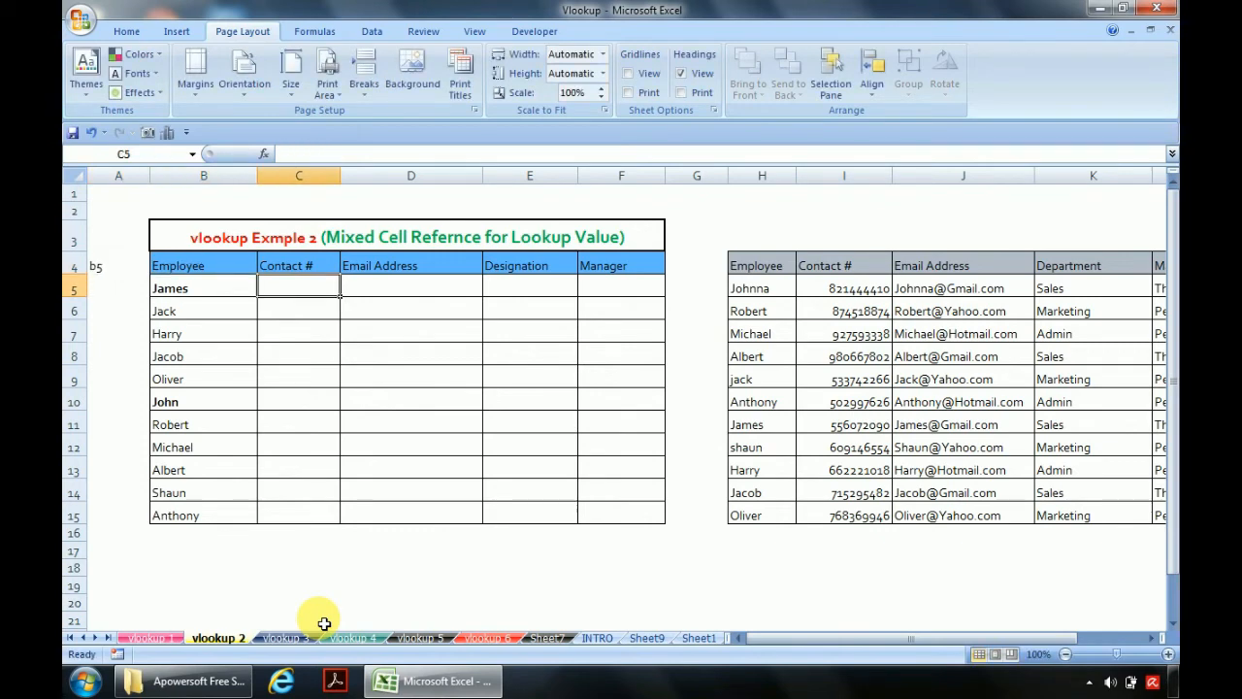
{"action": "type", "text": "=vl"}
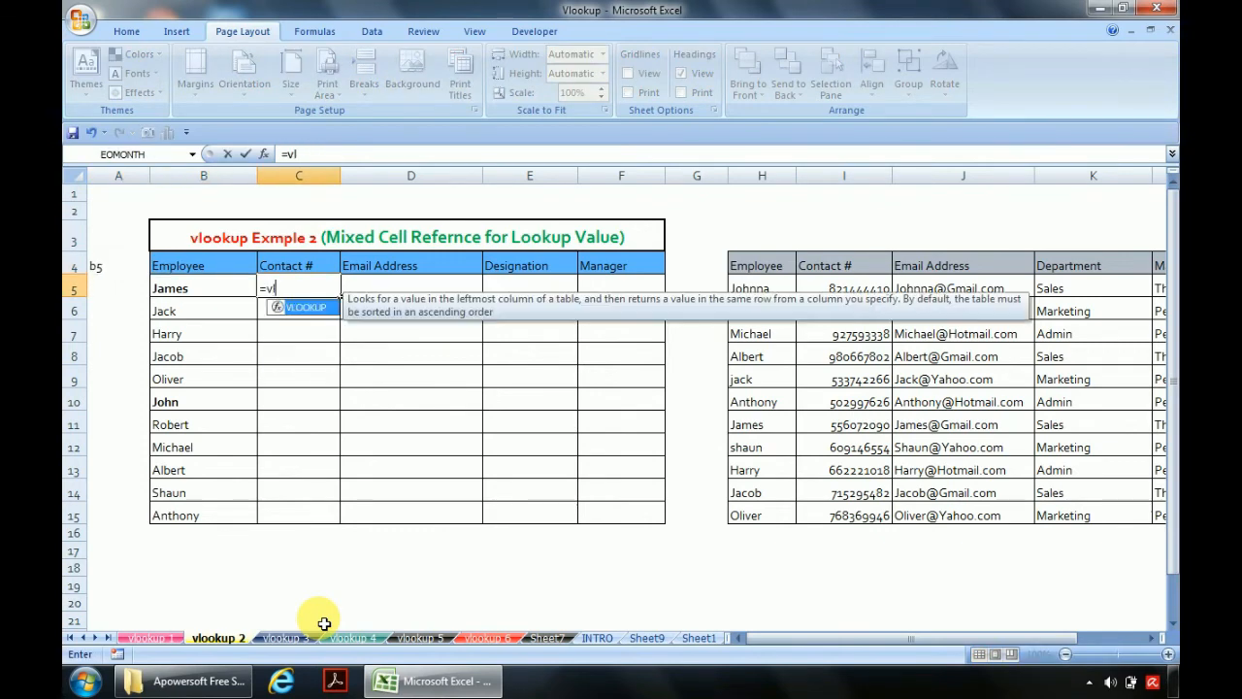
{"action": "key", "text": "Tab"}
{"action": "key", "text": "Left"}
{"action": "key", "text": "Left"}
{"action": "key", "text": "Right"}
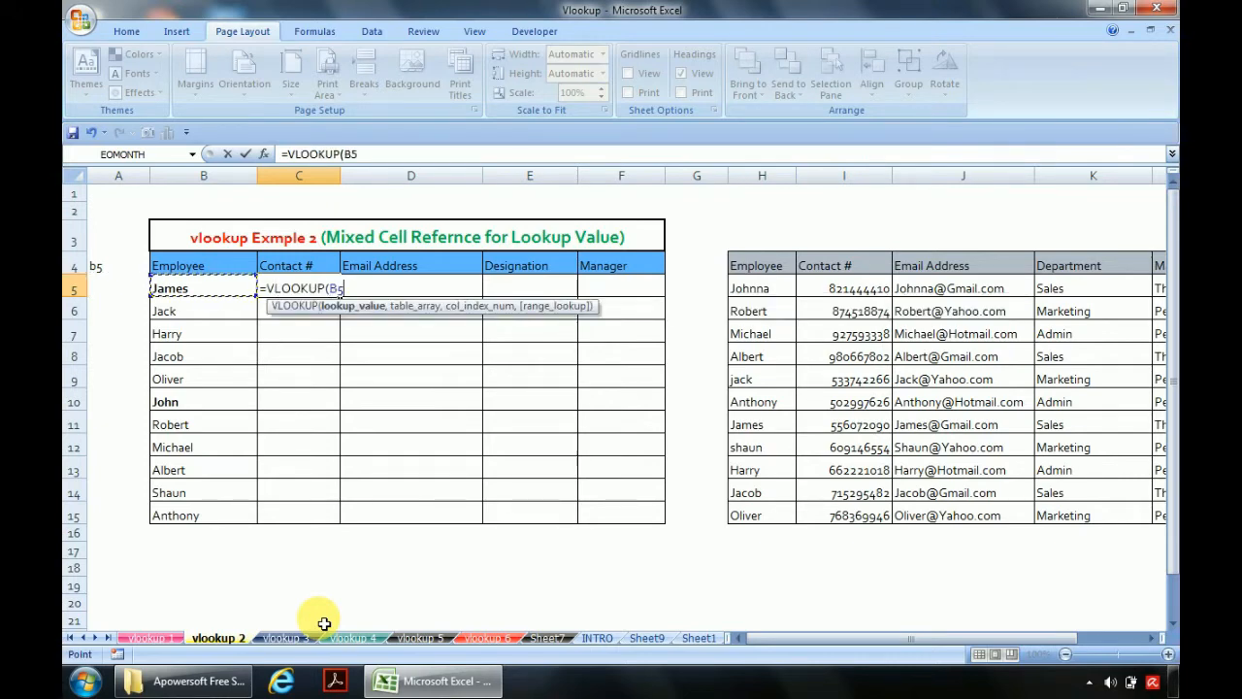
{"action": "key", "text": "F4"}
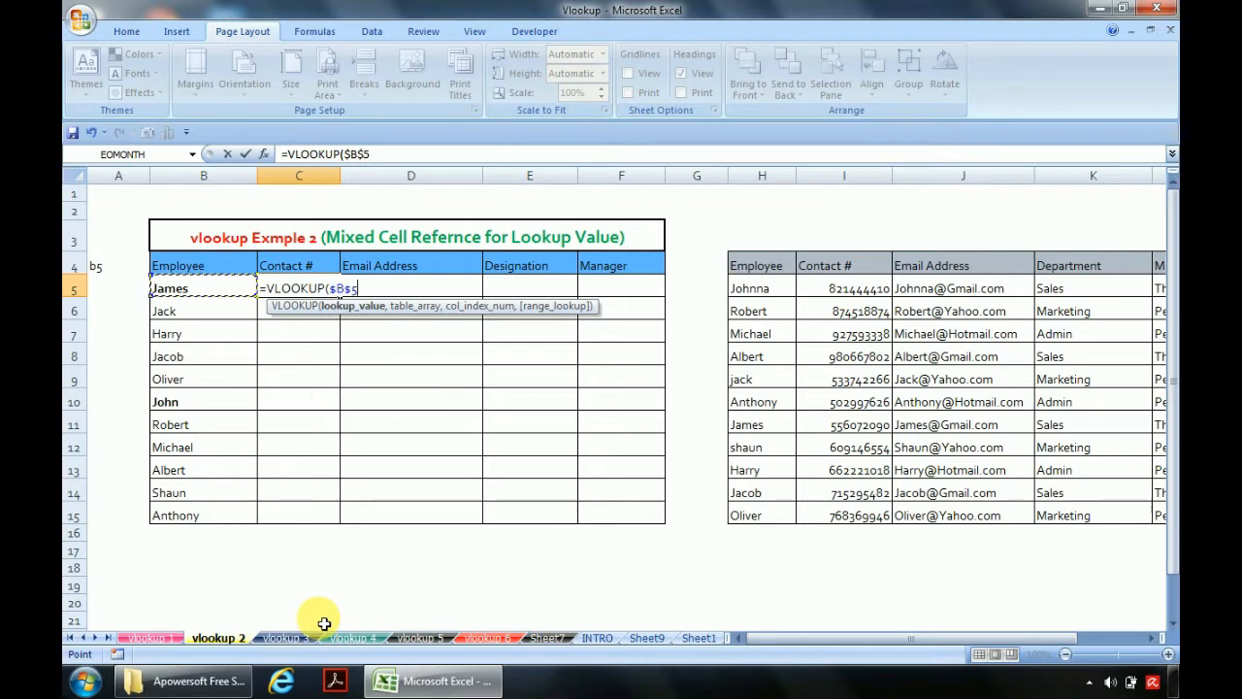
{"action": "key", "text": "F4"}
{"action": "key", "text": "F4"}
{"action": "type", "text": ","}
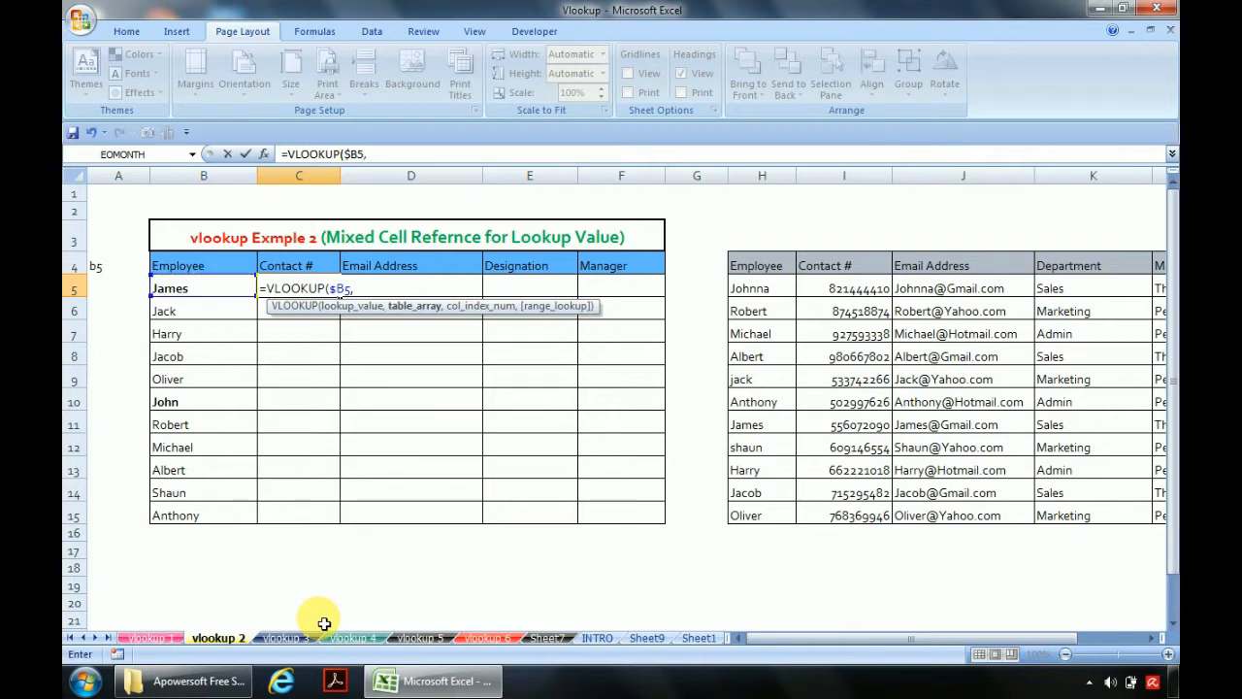
Complete the C5 VLOOKUP with table array $H$4:$L$15, column index 2 and range lookup 0
{"action": "left_click", "coordinate": [766, 274]}
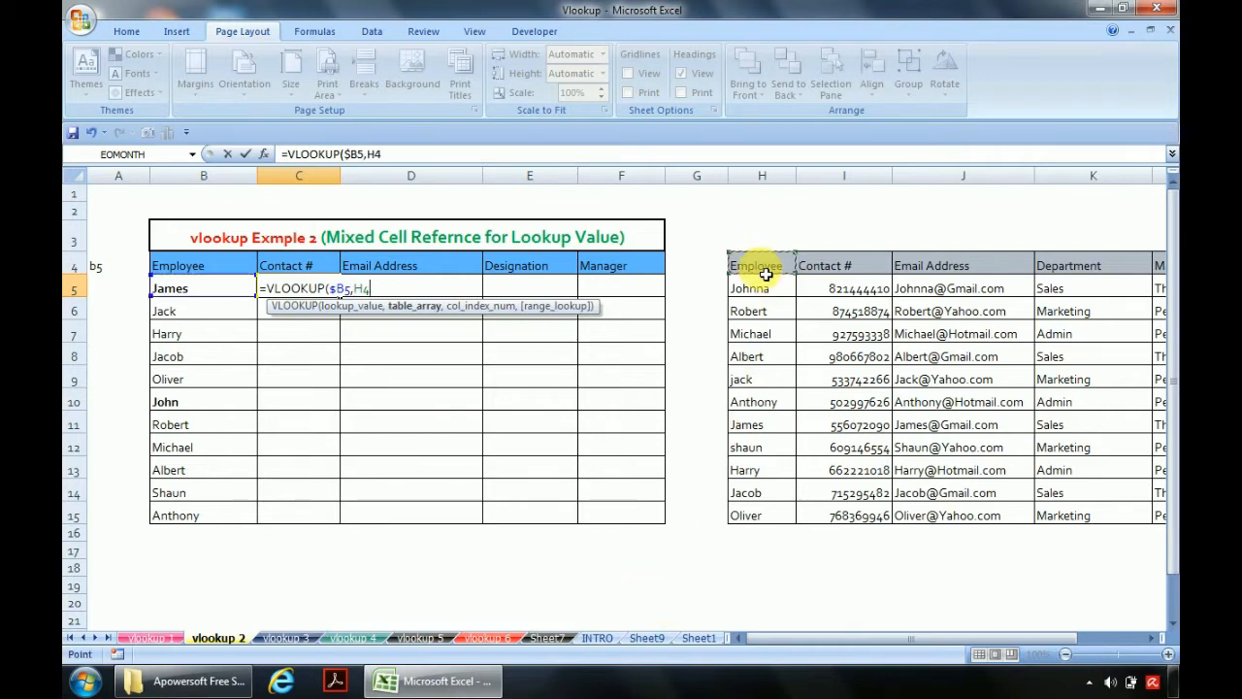
{"action": "key", "text": "ctrl+shift+Down"}
{"action": "key", "text": "ctrl+shift+Right"}
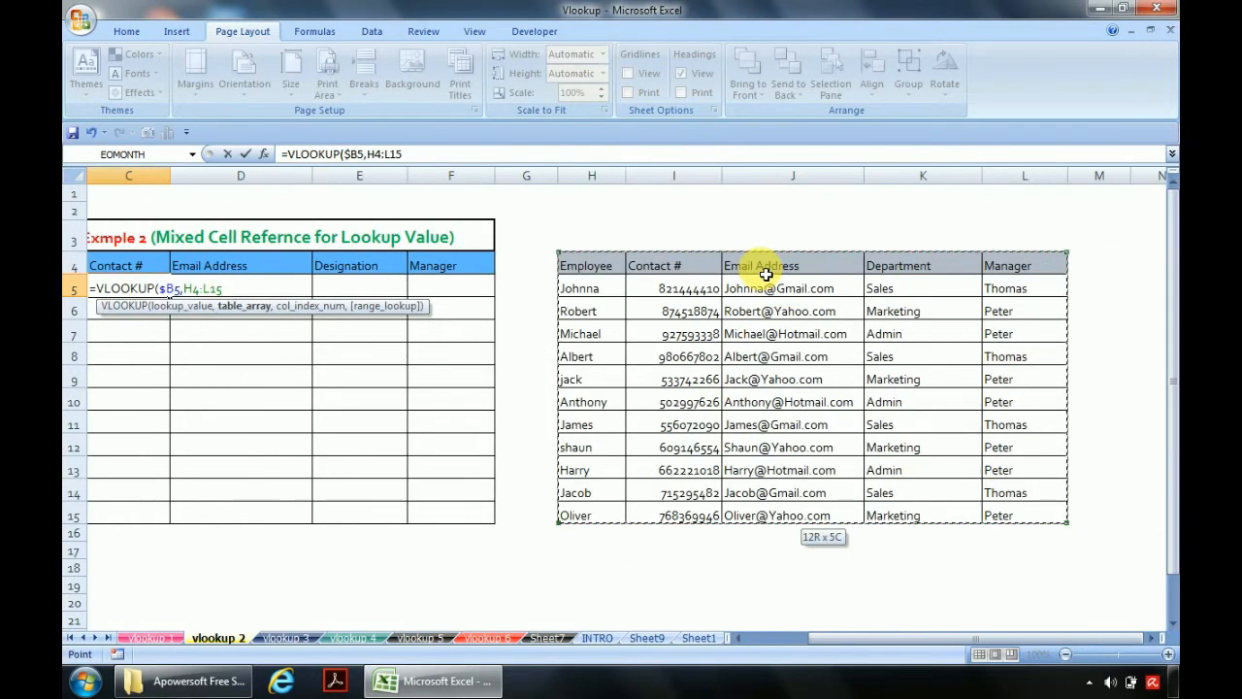
{"action": "key", "text": "F4"}
{"action": "type", "text": ","}
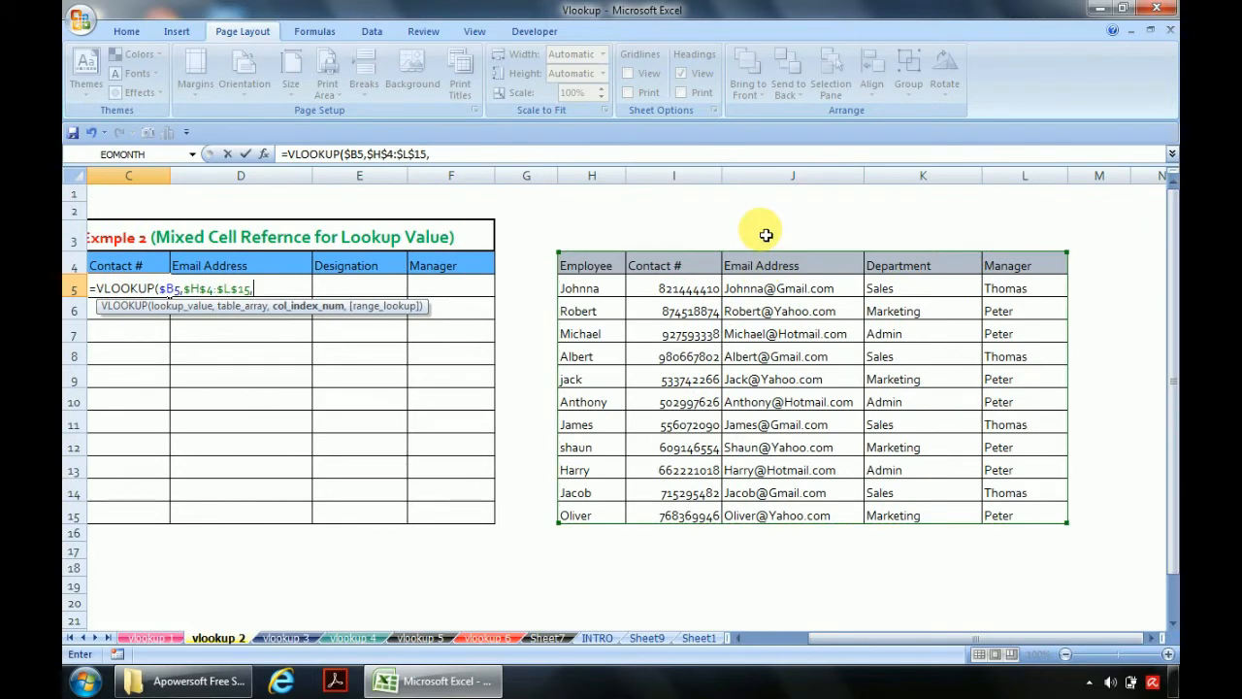
{"action": "type", "text": "2,0"}
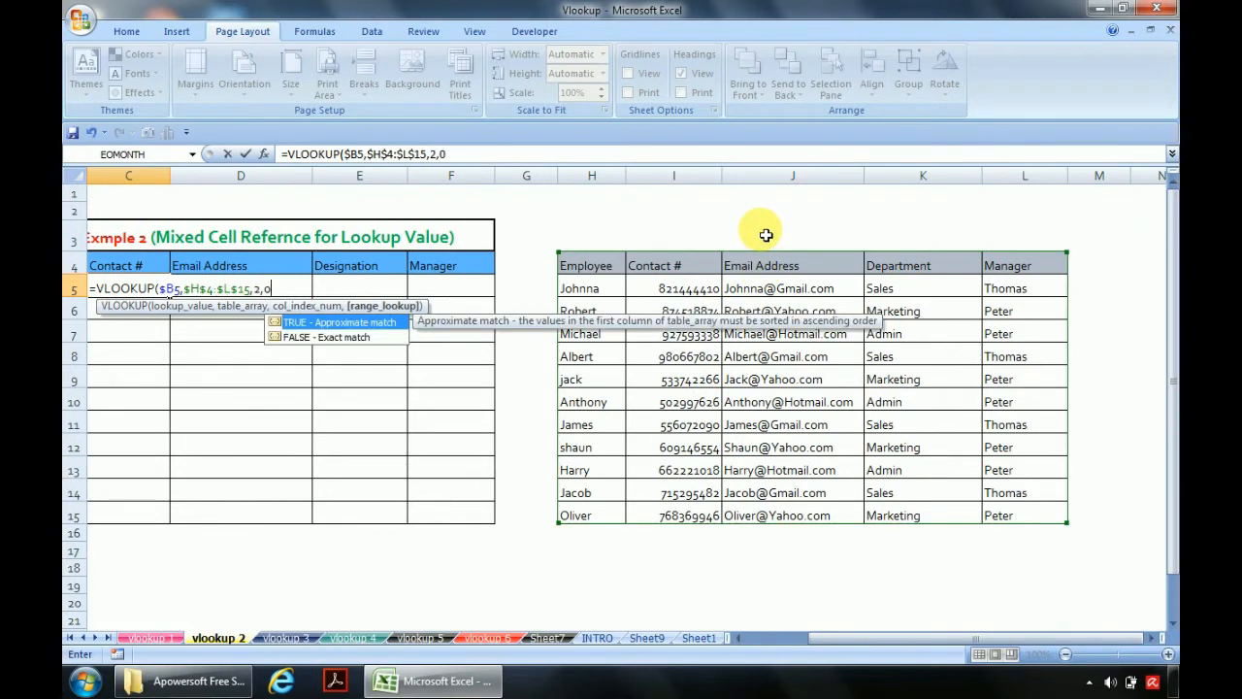
{"action": "type", "text": ")"}
{"action": "key", "text": "Return"}
Copy the VLOOKUP formula from C5 into the Email Address cell D5
{"action": "key", "text": "Up"}
{"action": "key", "text": "Left"}
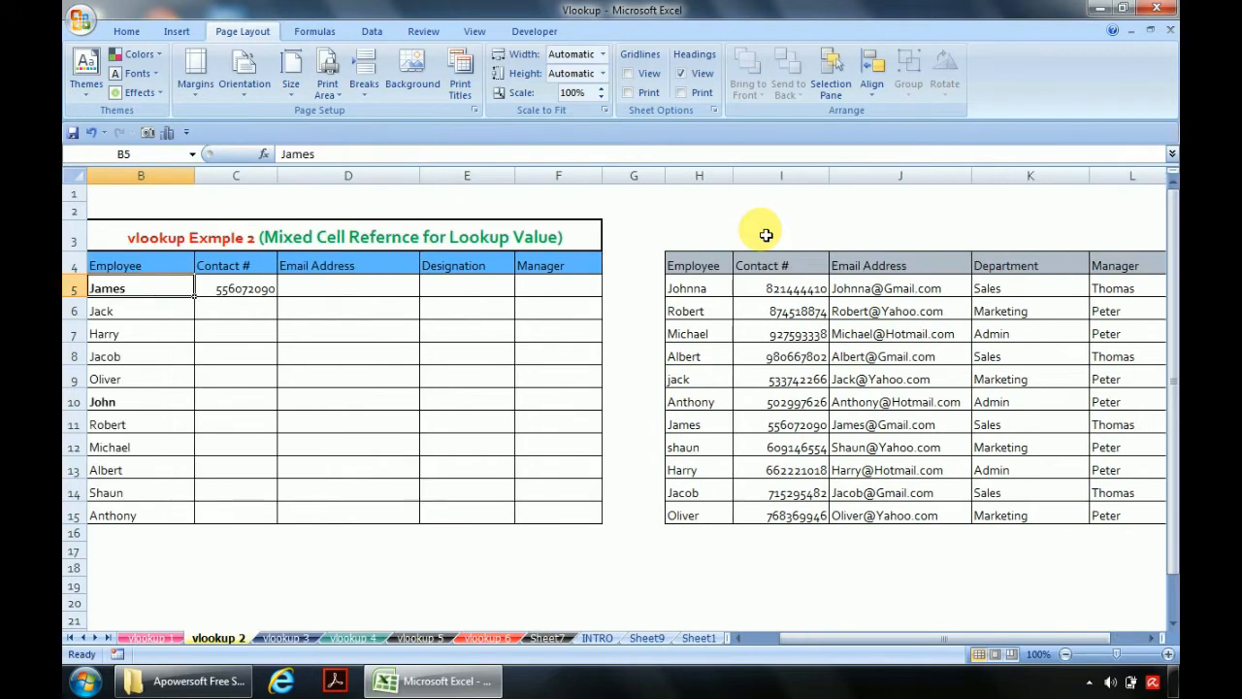
{"action": "key", "text": "Right"}
{"action": "key", "text": "ctrl+c"}
{"action": "key", "text": "Right"}
{"action": "key", "text": "ctrl+v"}
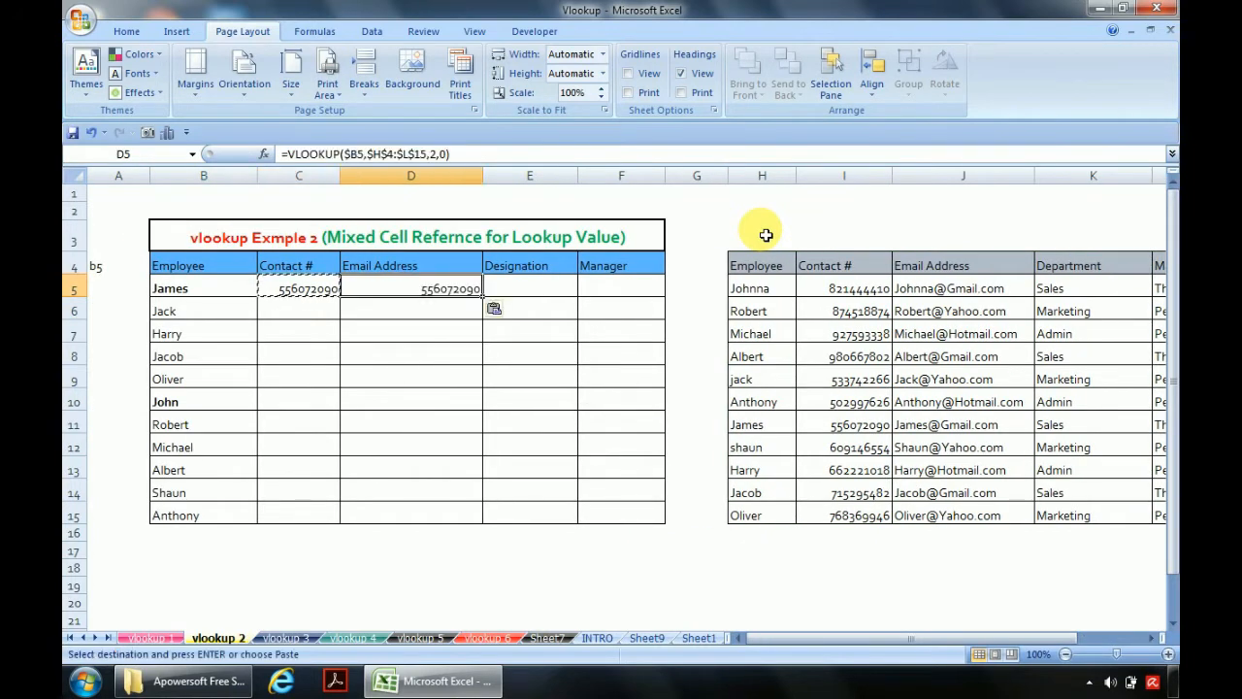
Paste the copied VLOOKUP formula into the Designation cell E5 and the Manager cell F5
{"action": "key", "text": "Right"}
{"action": "key", "text": "ctrl+v"}
{"action": "key", "text": "Right"}
{"action": "key", "text": "ctrl+v"}
{"action": "key", "text": "Escape"}
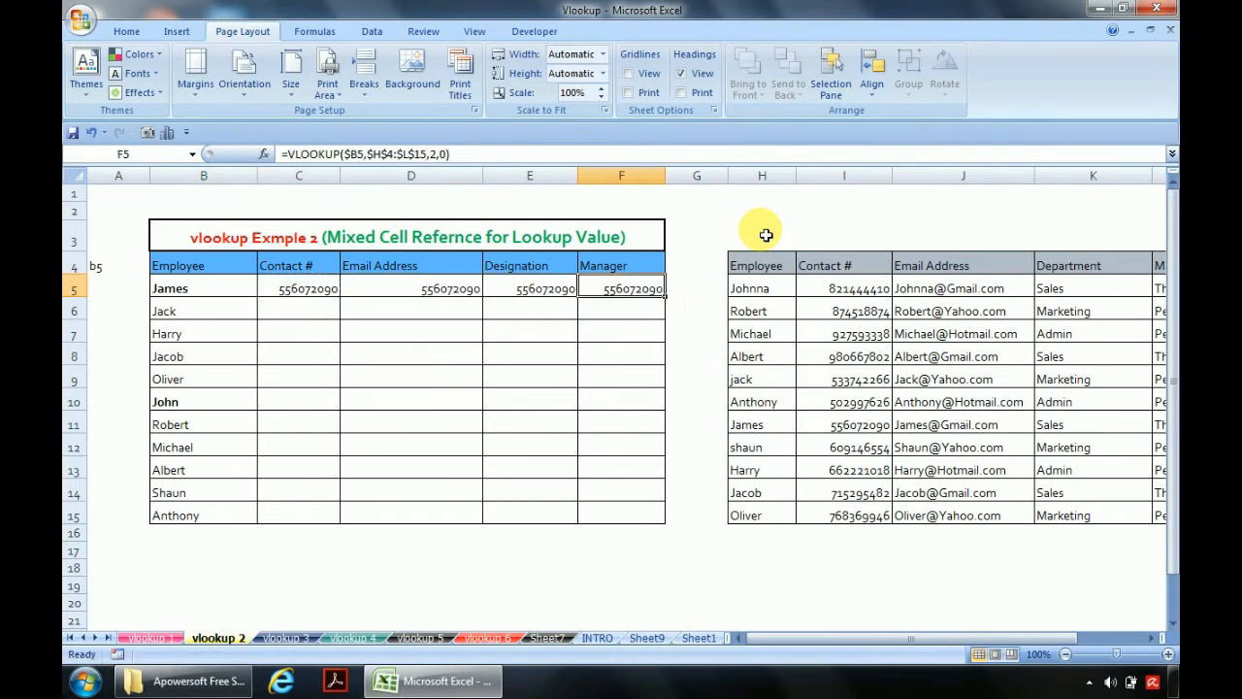
Set the column index of the Email Address VLOOKUP in D5 to 3
{"action": "key", "text": "Left"}
{"action": "key", "text": "Left"}
{"action": "key", "text": "Left"}
{"action": "key", "text": "F2"}
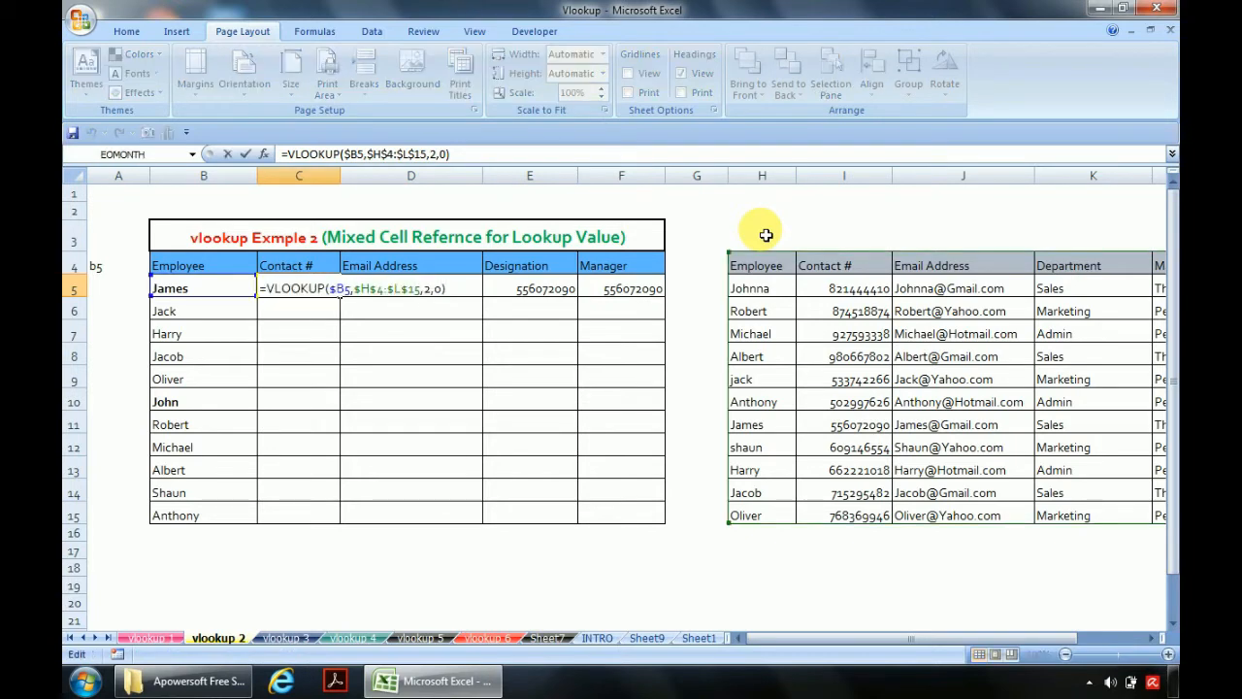
{"action": "key", "text": "Tab"}
{"action": "key", "text": "F2"}
{"action": "key", "text": "Left"}
{"action": "key", "text": "Left"}
{"action": "key", "text": "Left"}
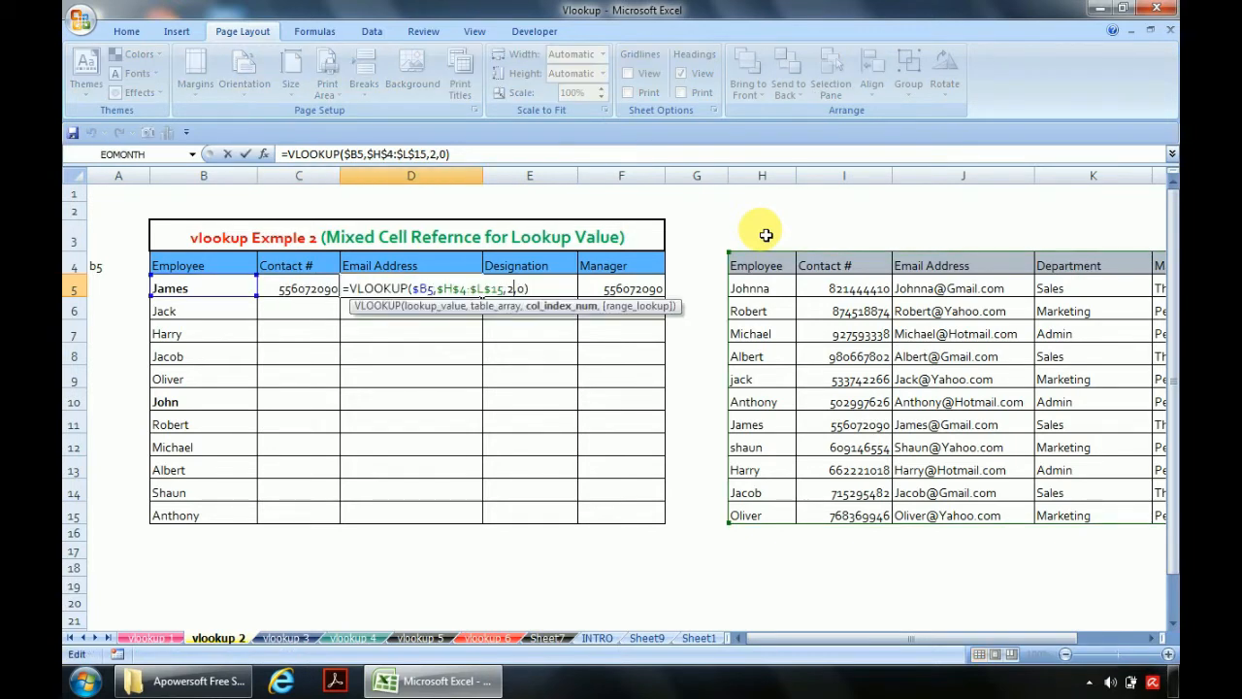
{"action": "key", "text": "BackSpace"}
{"action": "type", "text": "3"}
{"action": "key", "text": "Return"}
Set the column index of the Designation VLOOKUP in E5 to 4
{"action": "key", "text": "Up"}
{"action": "key", "text": "Right"}
{"action": "key", "text": "F2"}
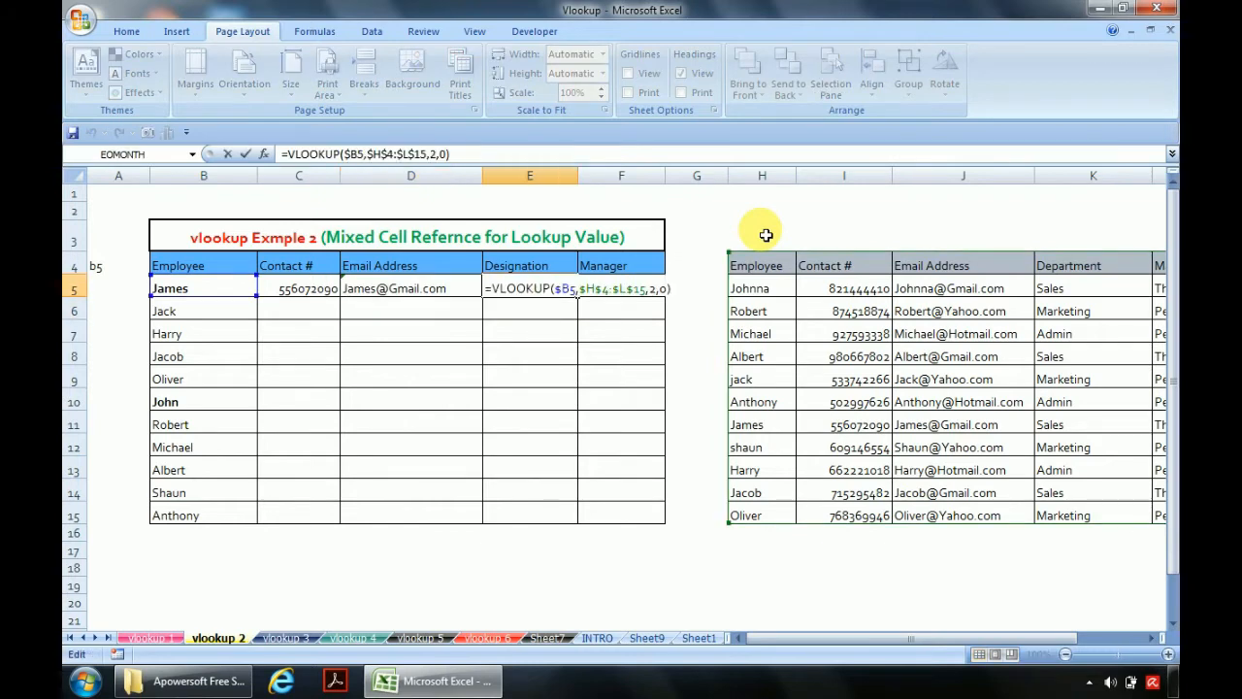
{"action": "key", "text": "Left"}
{"action": "key", "text": "Left"}
{"action": "key", "text": "Left"}
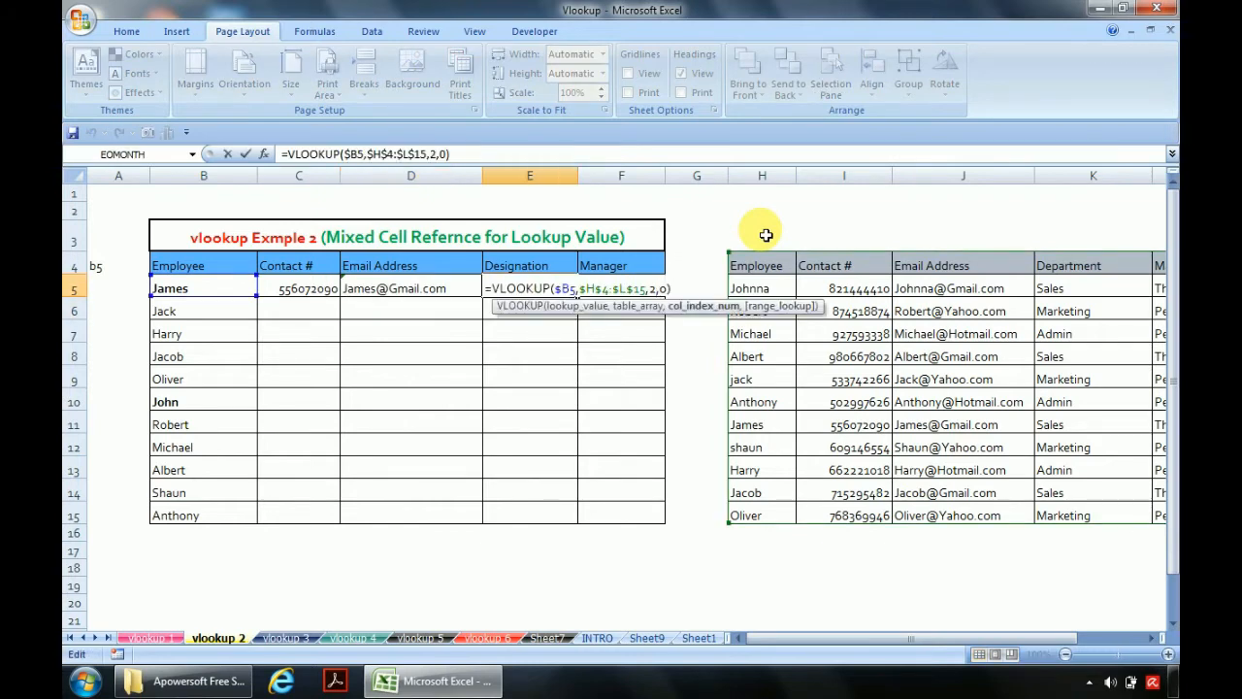
{"action": "key", "text": "BackSpace"}
{"action": "type", "text": "4"}
{"action": "key", "text": "Return"}
Set the column index of the Manager VLOOKUP in F5 to 5
{"action": "key", "text": "Up"}
{"action": "key", "text": "Right"}
{"action": "key", "text": "F2"}
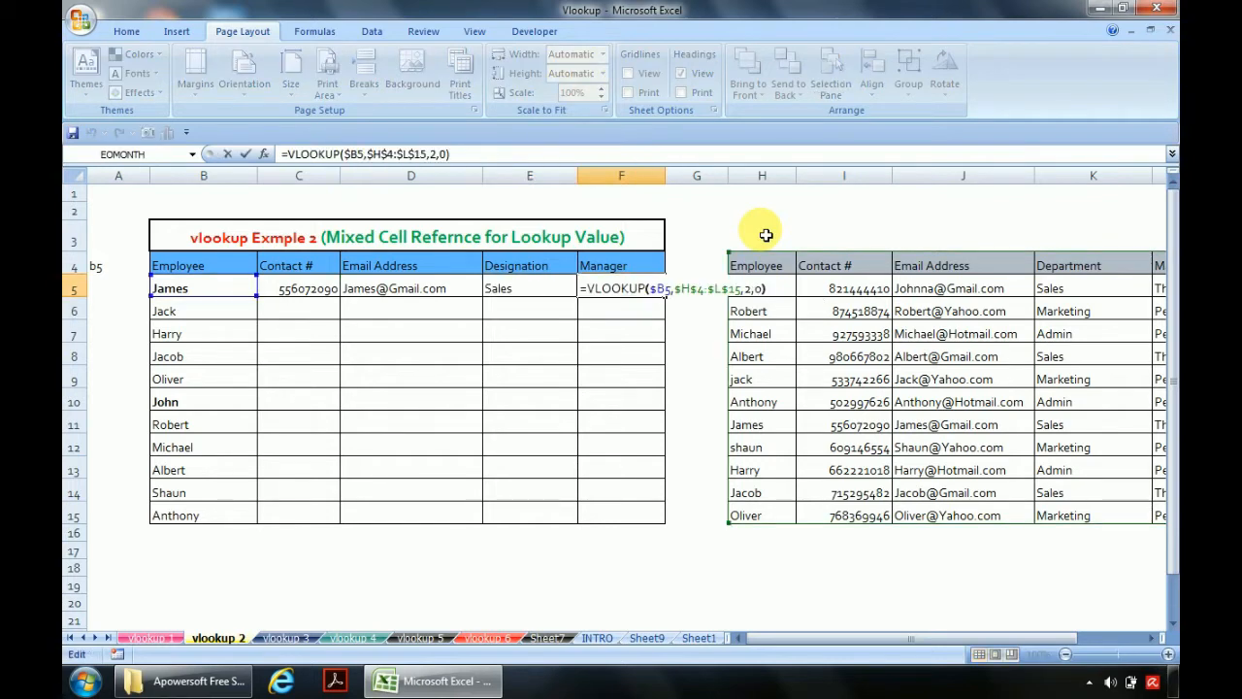
{"action": "key", "text": "Left"}
{"action": "key", "text": "Left"}
{"action": "key", "text": "Left"}
{"action": "key", "text": "BackSpace"}
{"action": "type", "text": "5"}
{"action": "key", "text": "ctrl+Return"}
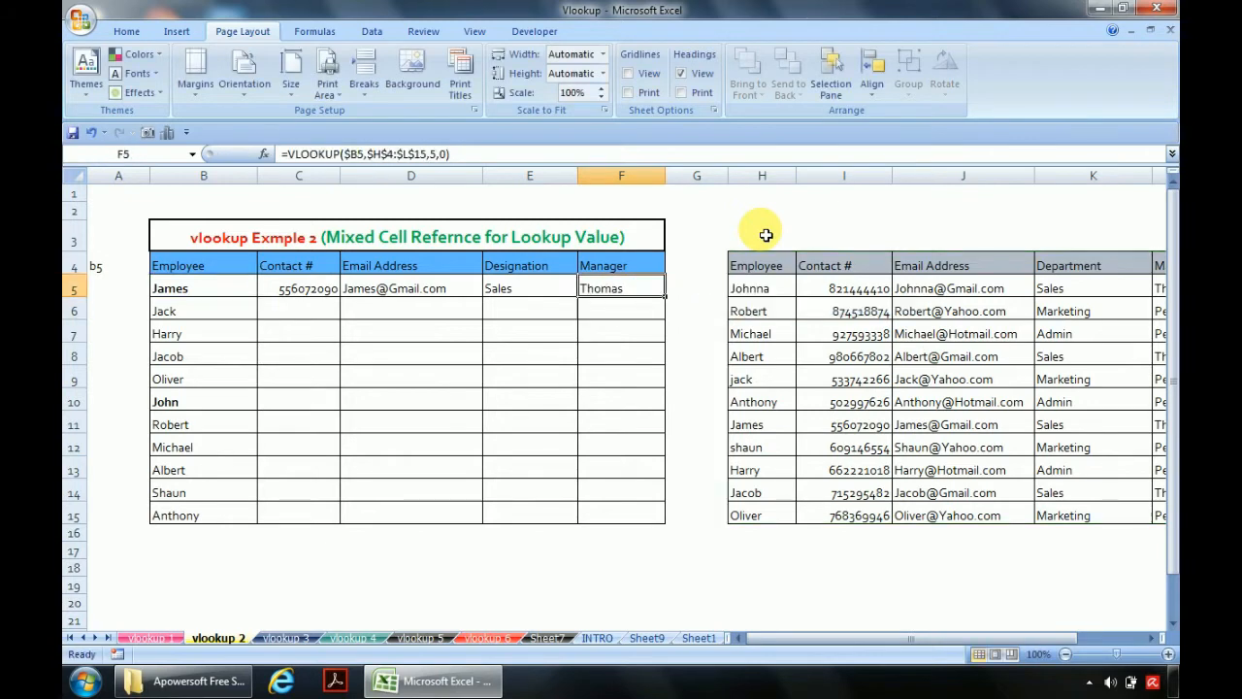
Fill the four VLOOKUP formulas in C5:F5 down through row 15
{"action": "key", "text": "Left"}
{"action": "key", "text": "Left"}
{"action": "key", "text": "Left"}
{"action": "key", "text": "shift+Right"}
{"action": "key", "text": "shift+Right"}
{"action": "key", "text": "shift+Right"}
{"action": "key", "text": "shift+Down"}
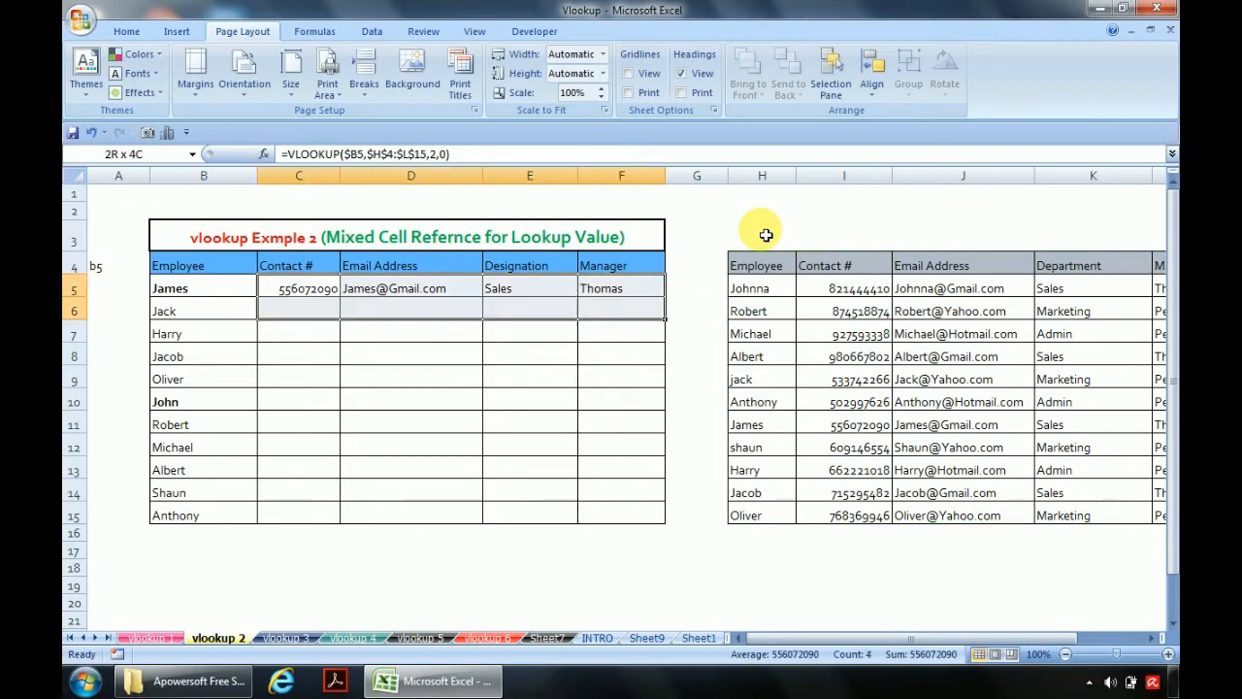
{"action": "key", "text": "shift+Down"}
{"action": "key", "text": "shift+Down"}
{"action": "key", "text": "shift+Down"}
{"action": "key", "text": "shift+Down"}
{"action": "key", "text": "shift+Down"}
{"action": "key", "text": "shift+Down"}
{"action": "key", "text": "shift+Down"}
{"action": "key", "text": "shift+Down"}
{"action": "key", "text": "shift+Down"}
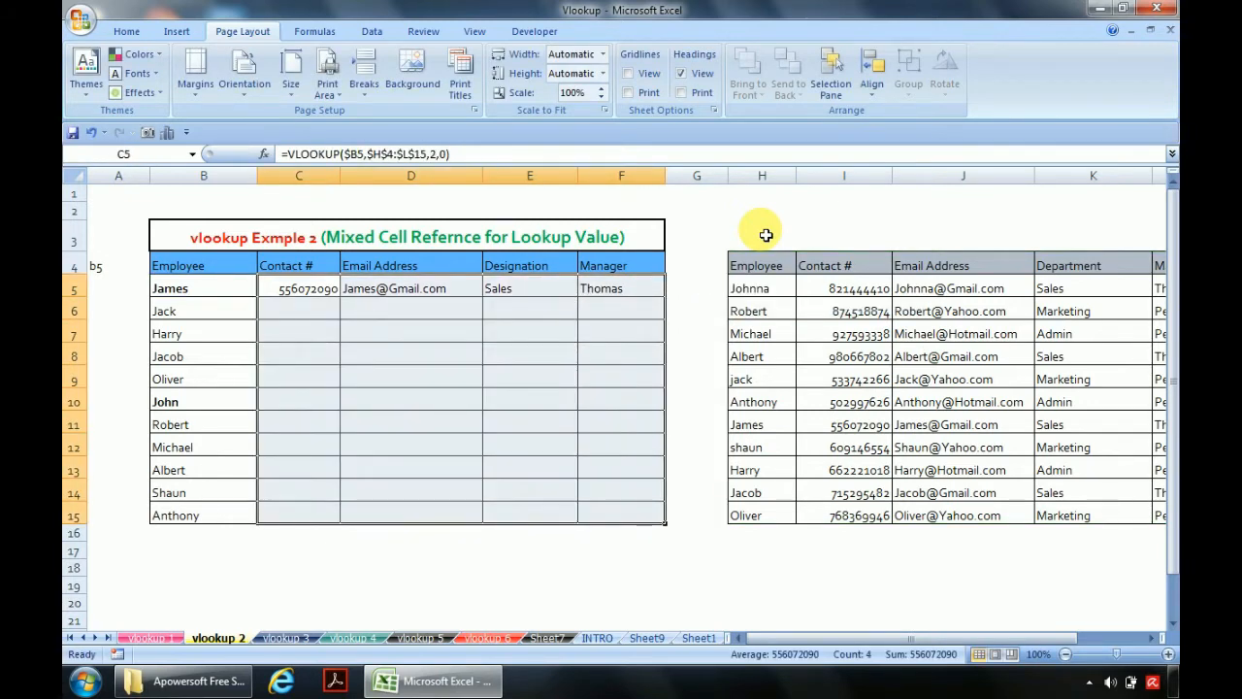
{"action": "key", "text": "ctrl+d"}
Review the filled lookup results for each employee row, ending on the bold name in B10
{"action": "key", "text": "Left"}
{"action": "key", "text": "Down"}
{"action": "key", "text": "Down"}
{"action": "key", "text": "Down"}
{"action": "key", "text": "Down"}
{"action": "key", "text": "Down"}
{"action": "key", "text": "Down"}
{"action": "key", "text": "Down"}
{"action": "key", "text": "Down"}
{"action": "key", "text": "Down"}
{"action": "key", "text": "Down"}
{"action": "key", "text": "Down"}
{"action": "key", "text": "Up"}
{"action": "key", "text": "Up"}
{"action": "key", "text": "Up"}
{"action": "key", "text": "Up"}
{"action": "key", "text": "Up"}
{"action": "key", "text": "Up"}
{"action": "key", "text": "Up"}
{"action": "key", "text": "Down"}
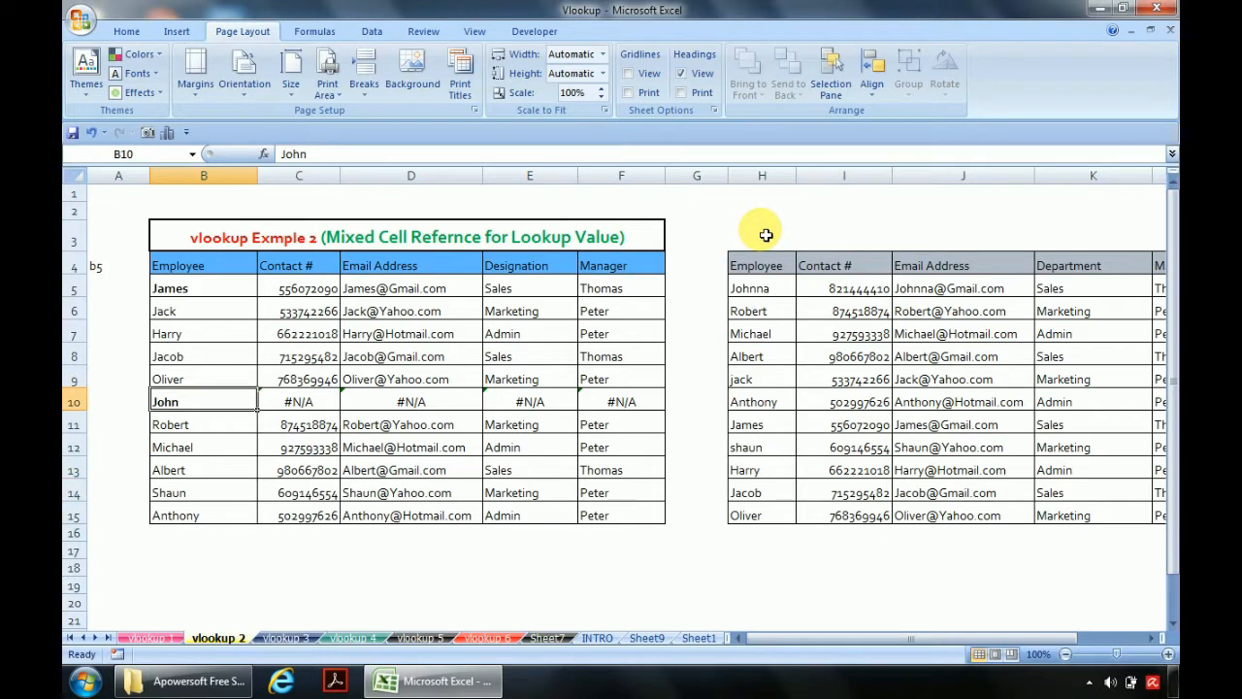
Check the employee name in B10 against the names in the reference table's Employee column H5:H15
{"action": "key", "text": "ctrl+c"}
{"action": "key", "text": "Right"}
{"action": "key", "text": "Right"}
{"action": "key", "text": "Right"}
{"action": "key", "text": "Right"}
{"action": "key", "text": "Right"}
{"action": "key", "text": "Right"}
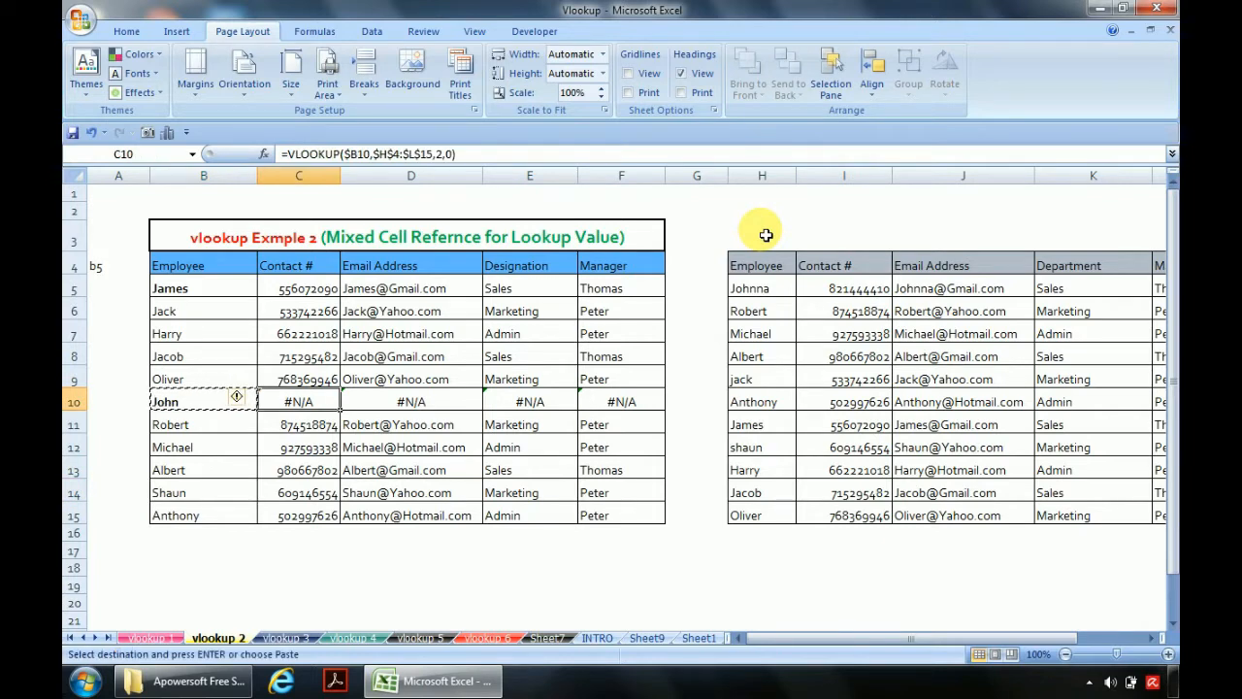
{"action": "key", "text": "Up"}
{"action": "key", "text": "Up"}
{"action": "key", "text": "Up"}
{"action": "key", "text": "Up"}
{"action": "key", "text": "Up"}
{"action": "key", "text": "Up"}
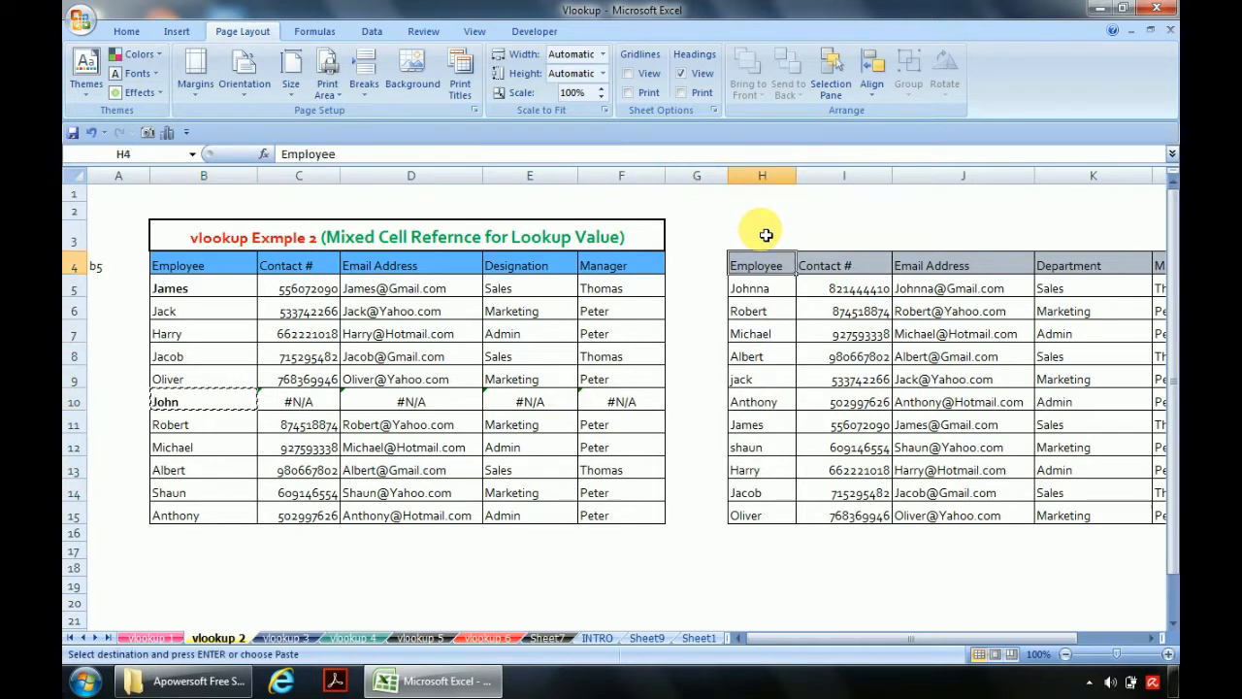
{"action": "key", "text": "Down"}
{"action": "key", "text": "ctrl+shift+Down"}
{"action": "key", "text": "Left"}
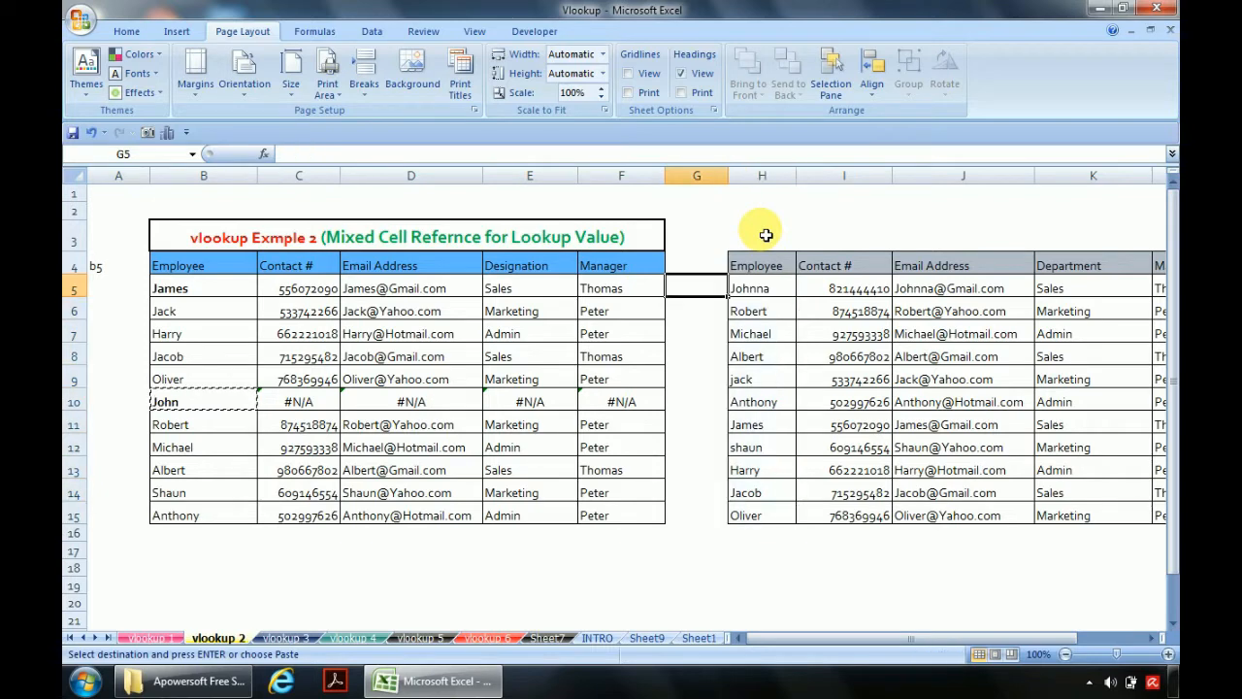
{"action": "key", "text": "Escape"}
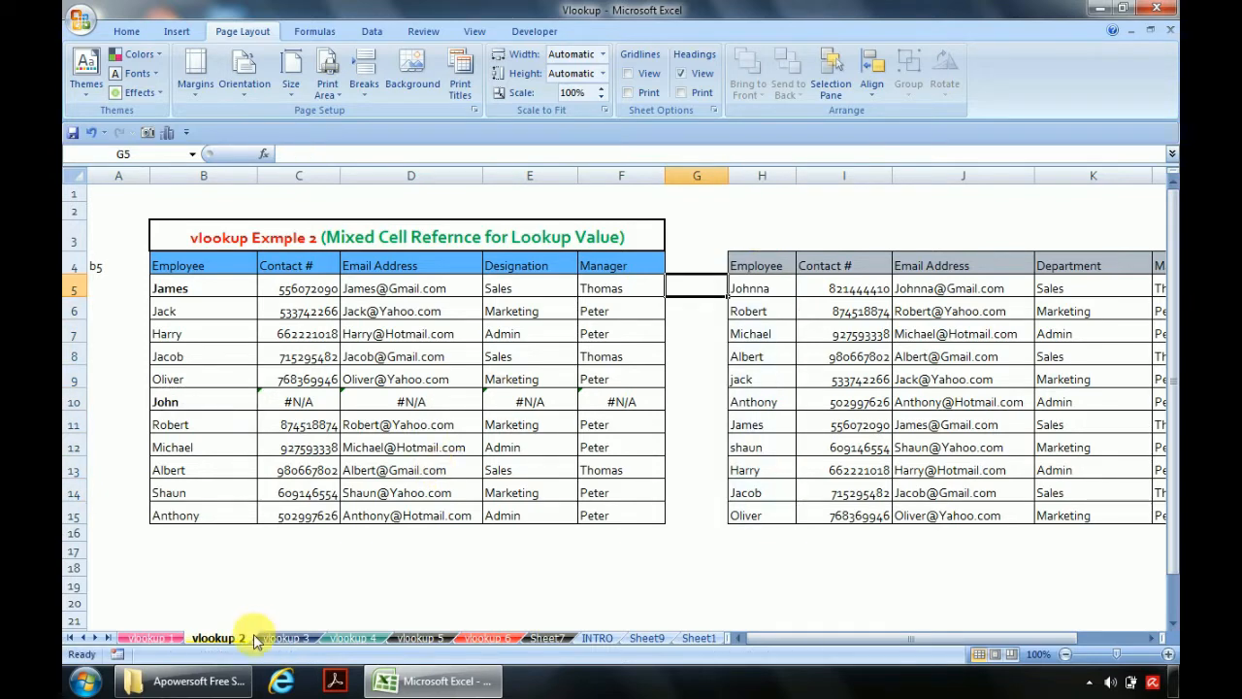
On the vlookup 3 sheet, begin a VLOOKUP formula in C5 with the mixed reference $B5 as its lookup value
{"action": "mouse_move", "coordinate": [214, 685]}
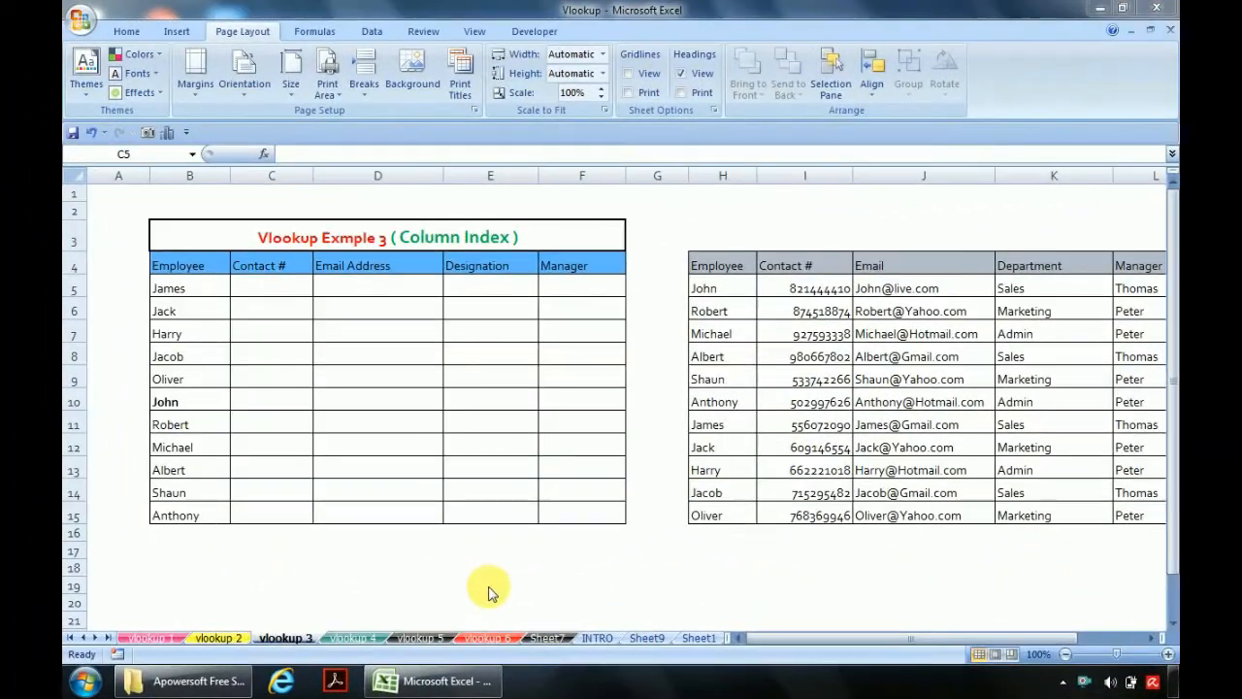
{"action": "left_click", "coordinate": [371, 244]}
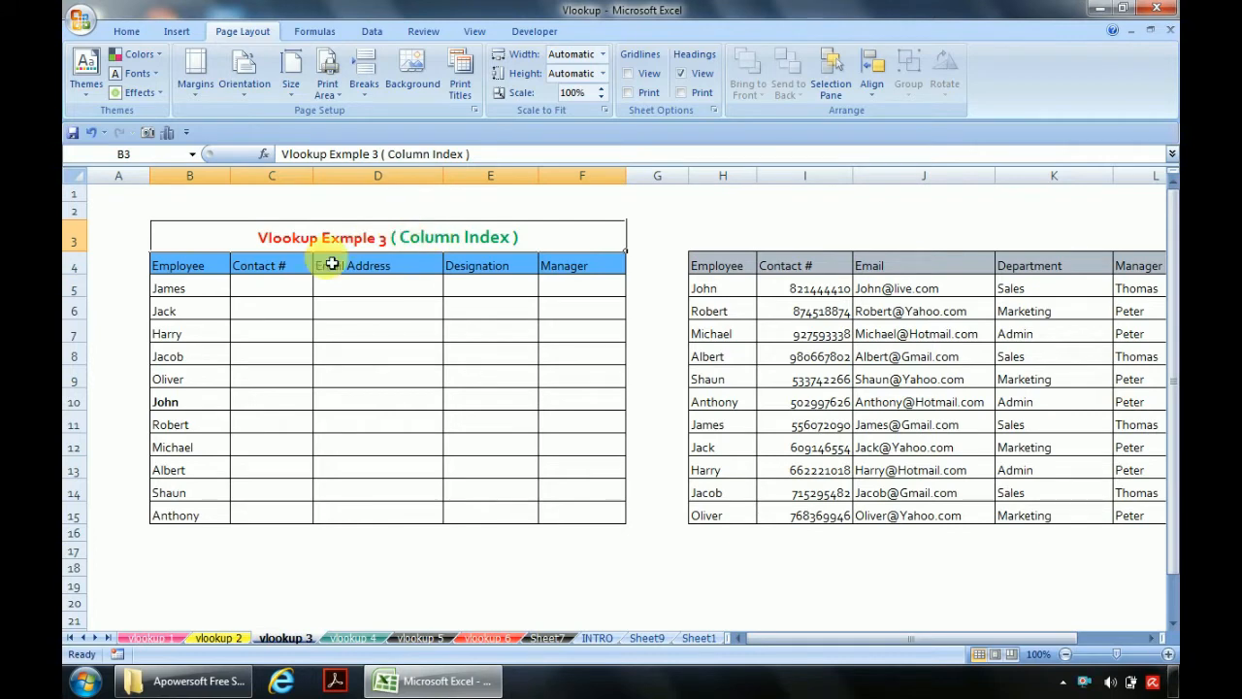
{"action": "left_click", "coordinate": [258, 297]}
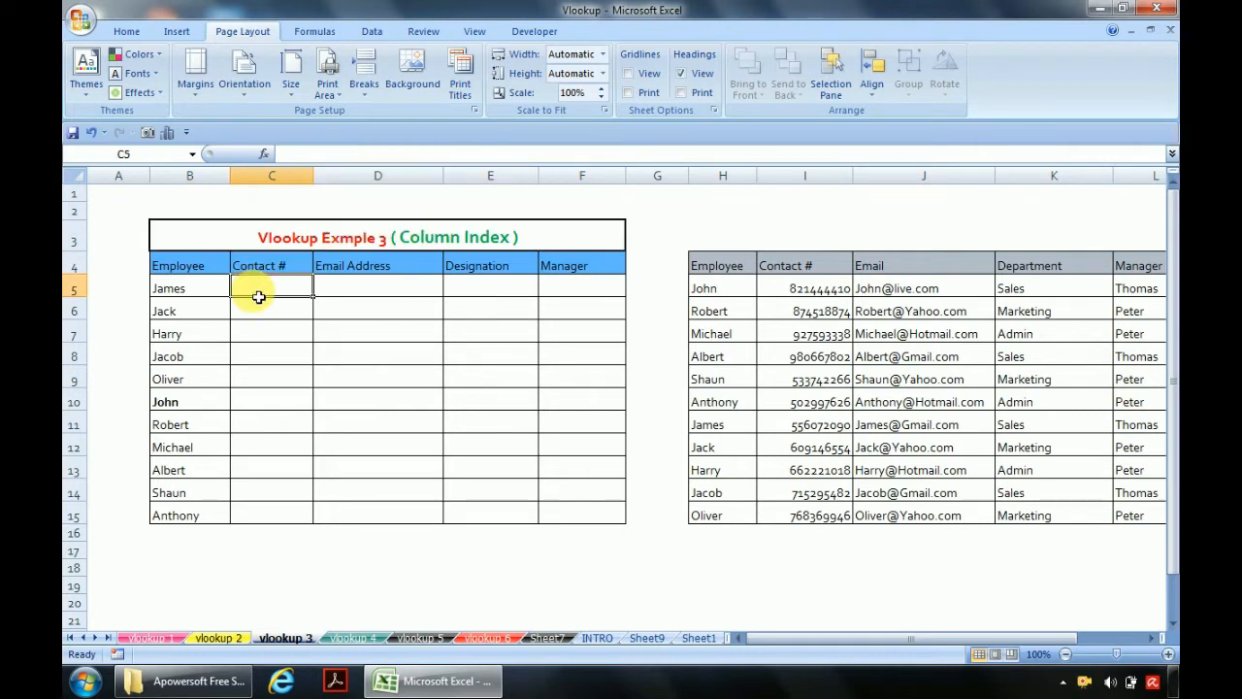
{"action": "type", "text": "="}
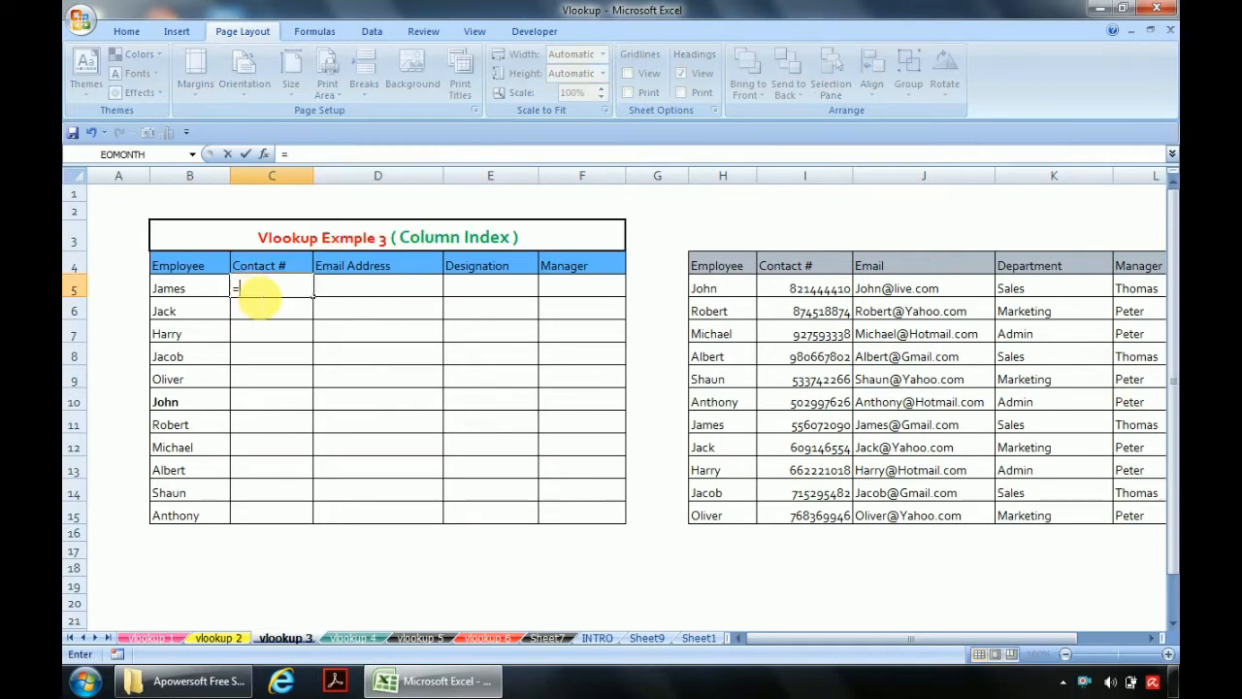
{"action": "type", "text": "vl"}
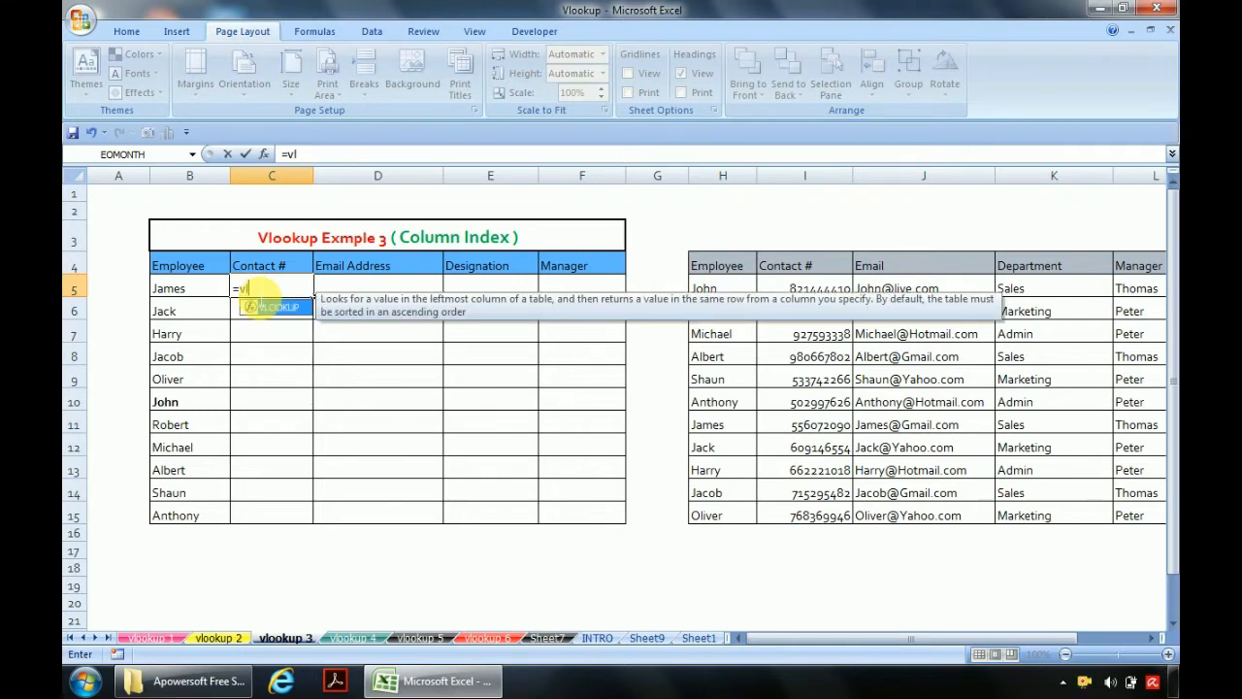
{"action": "double_click", "coordinate": [272, 305]}
{"action": "left_click", "coordinate": [177, 291]}
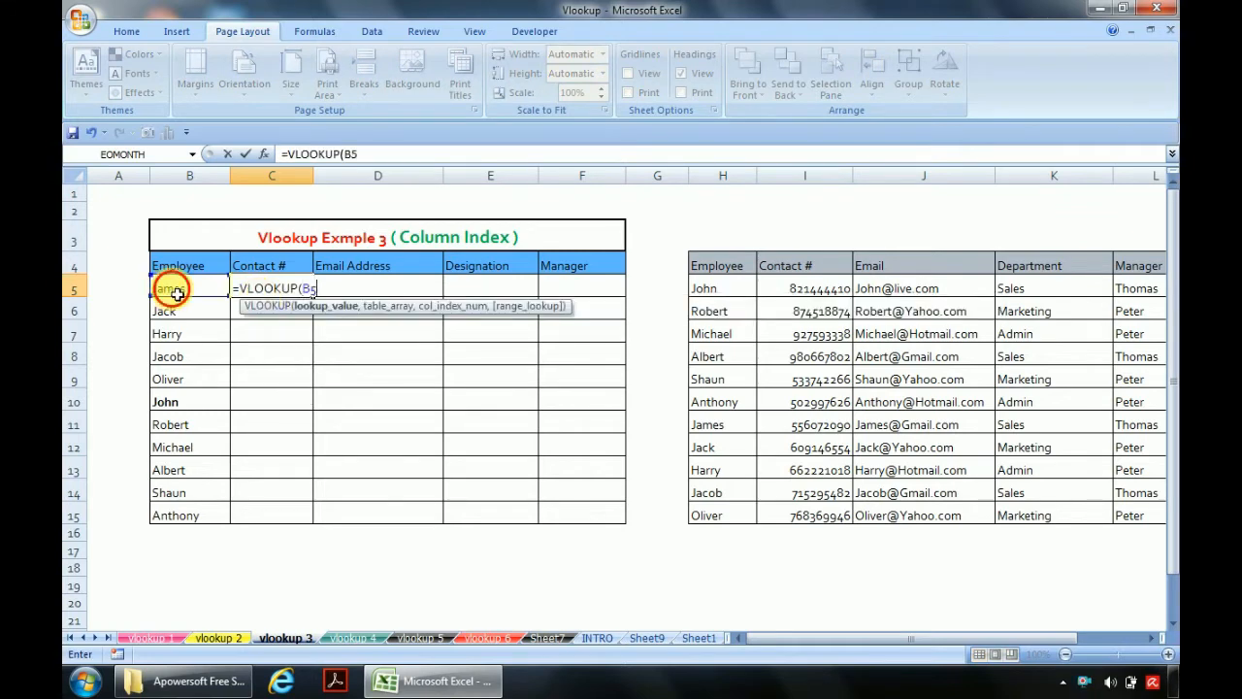
{"action": "key", "text": "F4"}
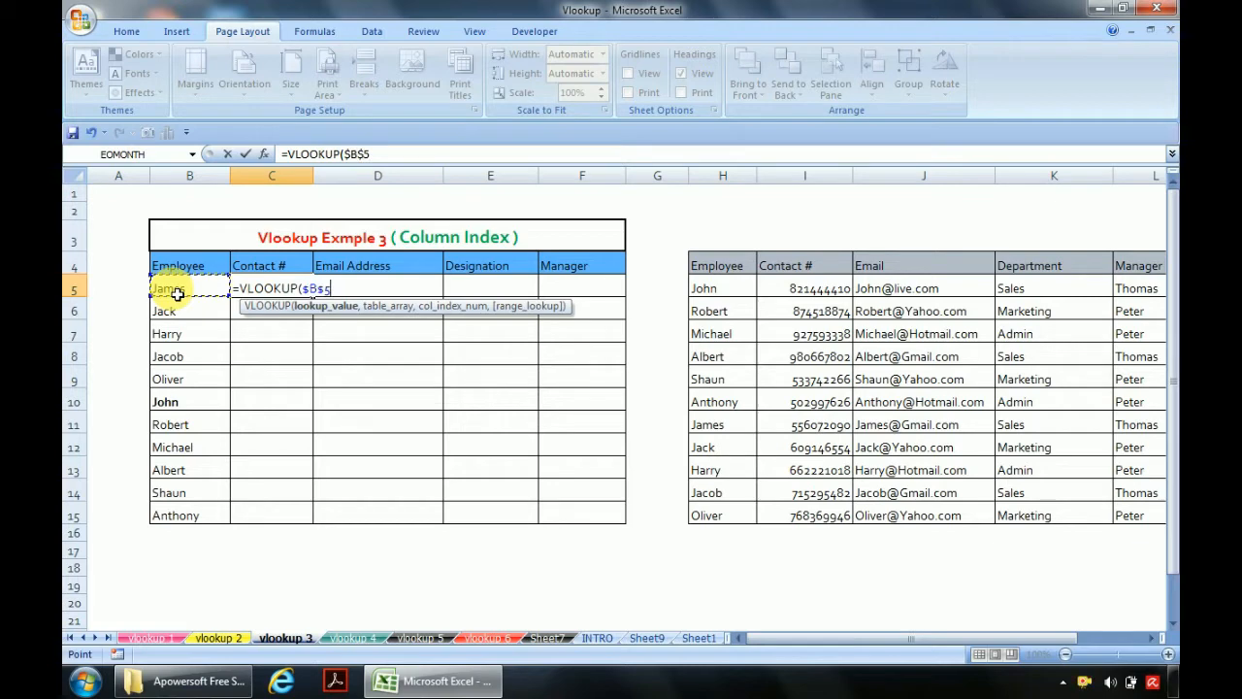
{"action": "key", "text": "F4"}
{"action": "key", "text": "F4"}
{"action": "type", "text": ","}
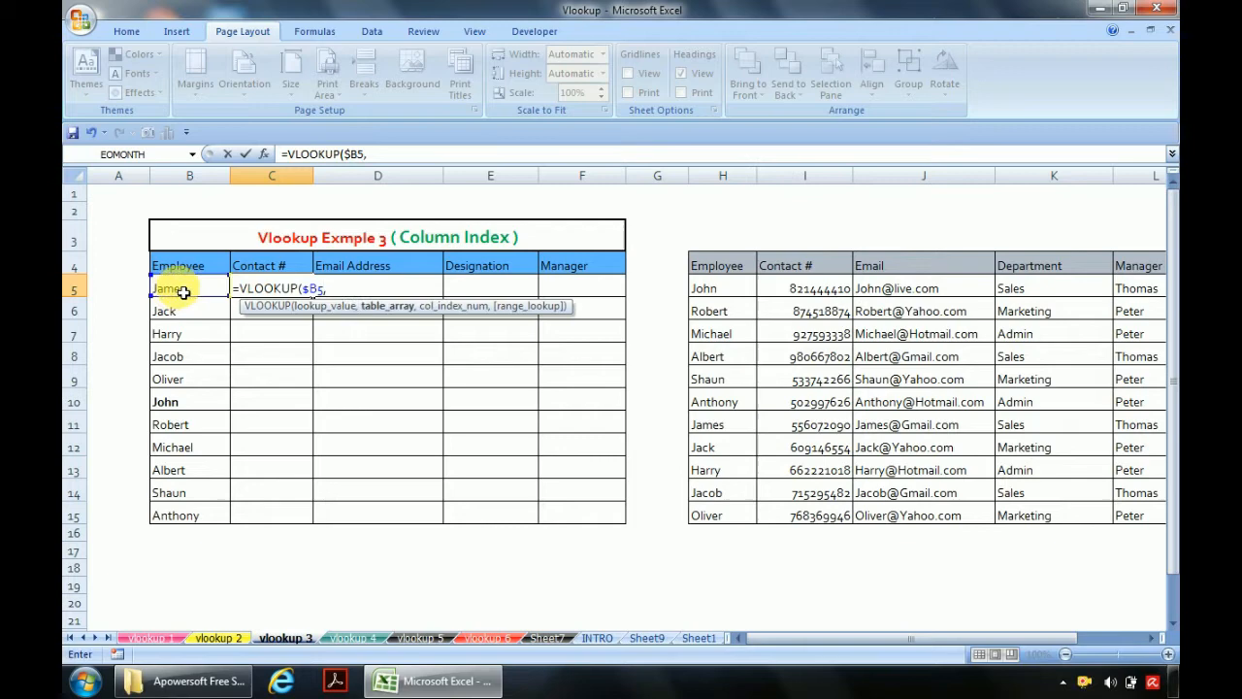
Add the absolute range $H$4:$L$15 as the table array of the C5 VLOOKUP
{"action": "left_click", "coordinate": [716, 271]}
{"action": "key", "text": "ctrl+shift+Down"}
{"action": "key", "text": "ctrl+shift+Right"}
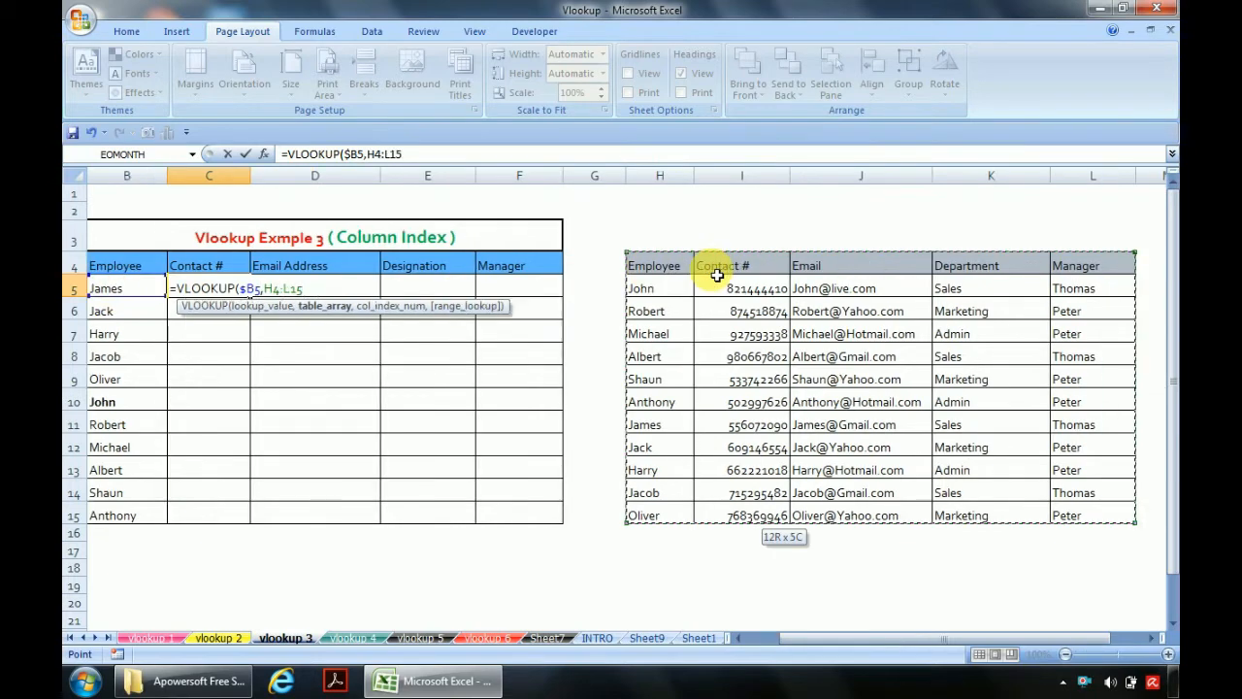
{"action": "key", "text": "F4"}
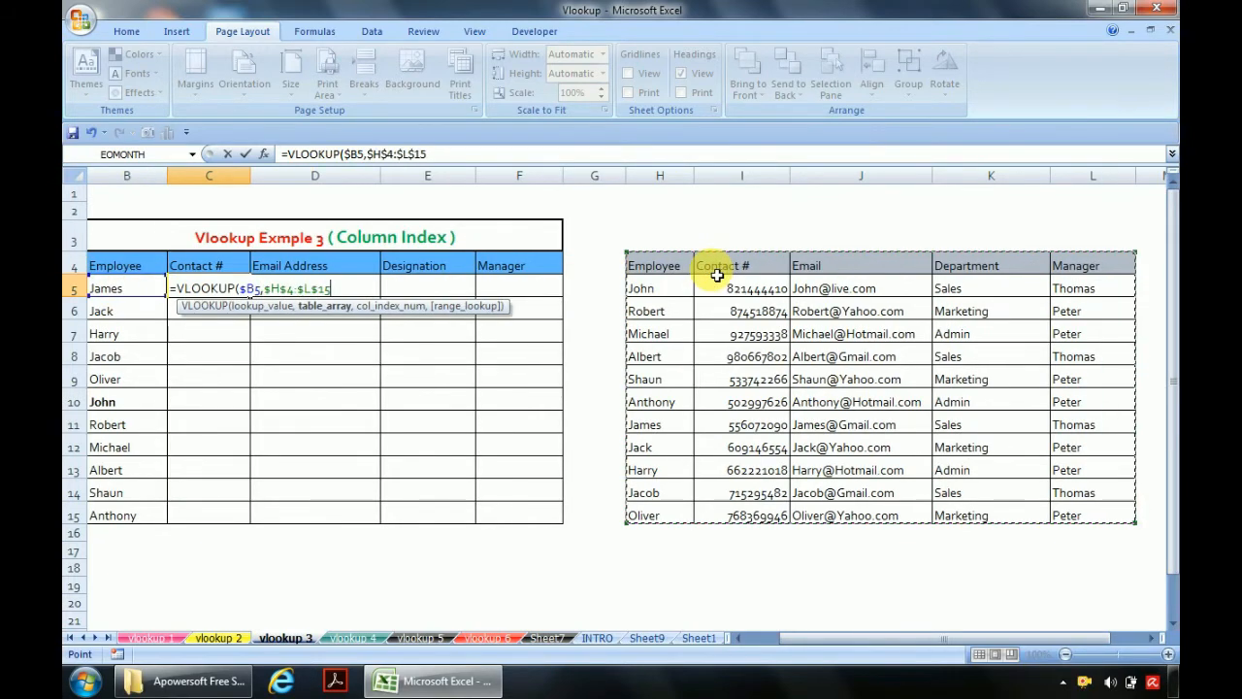
{"action": "type", "text": ","}
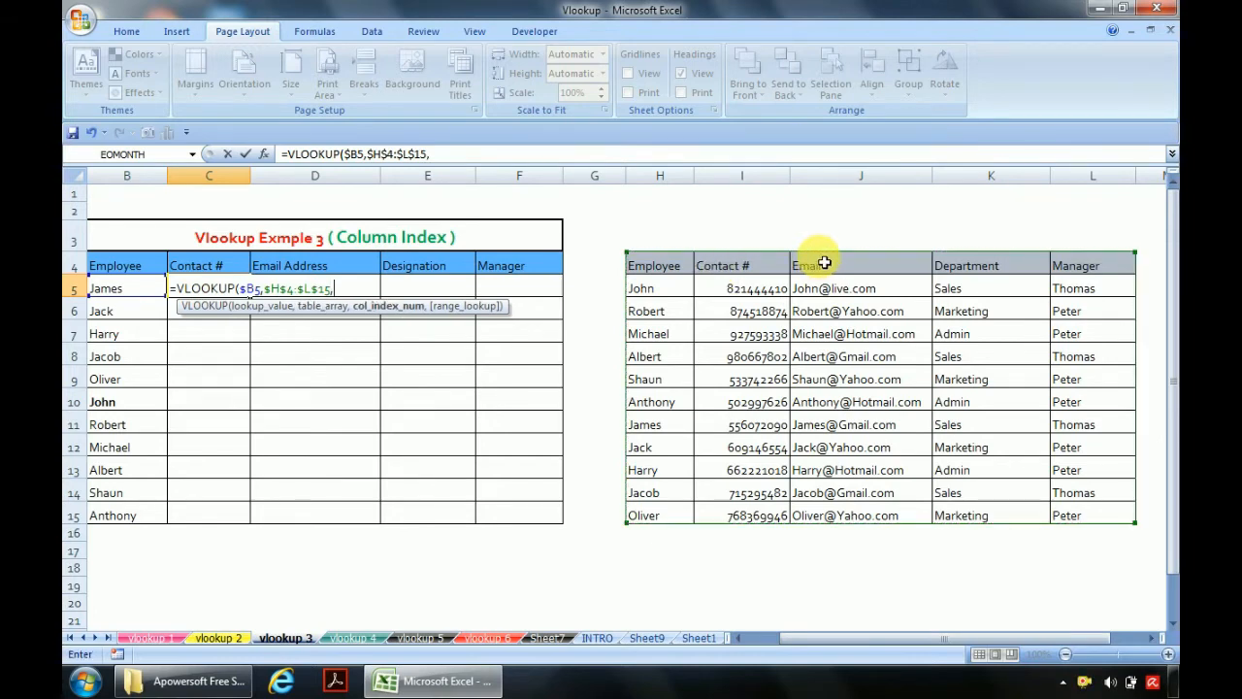
Complete the C5 VLOOKUP with COLUMN(B2) as the column index and 0 as the range lookup
{"action": "type", "text": "co"}
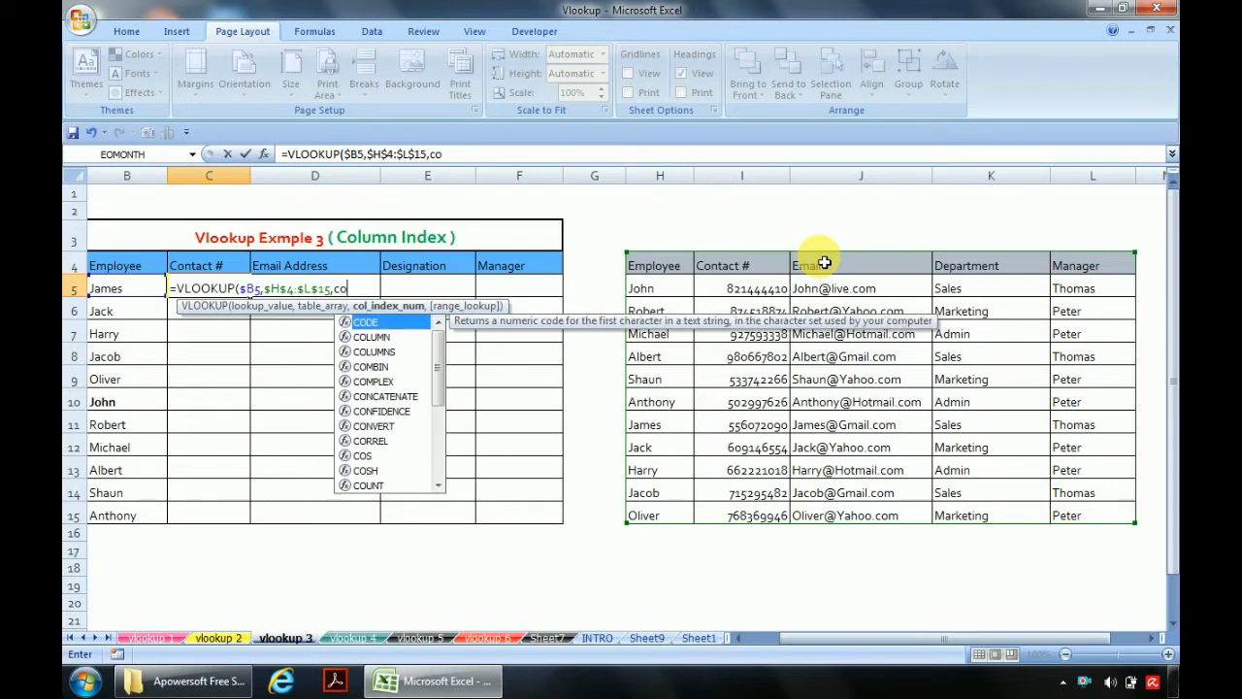
{"action": "type", "text": "l"}
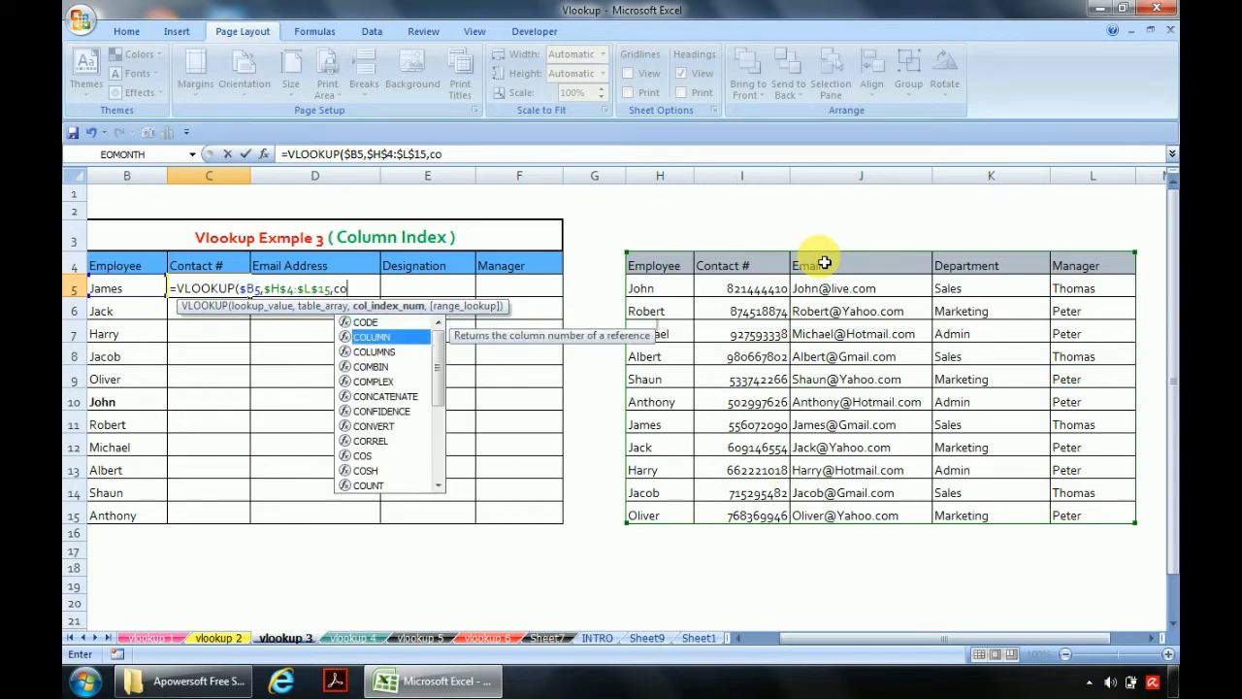
{"action": "key", "text": "Tab"}
{"action": "left_click", "coordinate": [368, 198]}
{"action": "key", "text": "Left"}
{"action": "key", "text": "Left"}
{"action": "key", "text": "Left"}
{"action": "key", "text": "Right"}
{"action": "key", "text": "Down"}
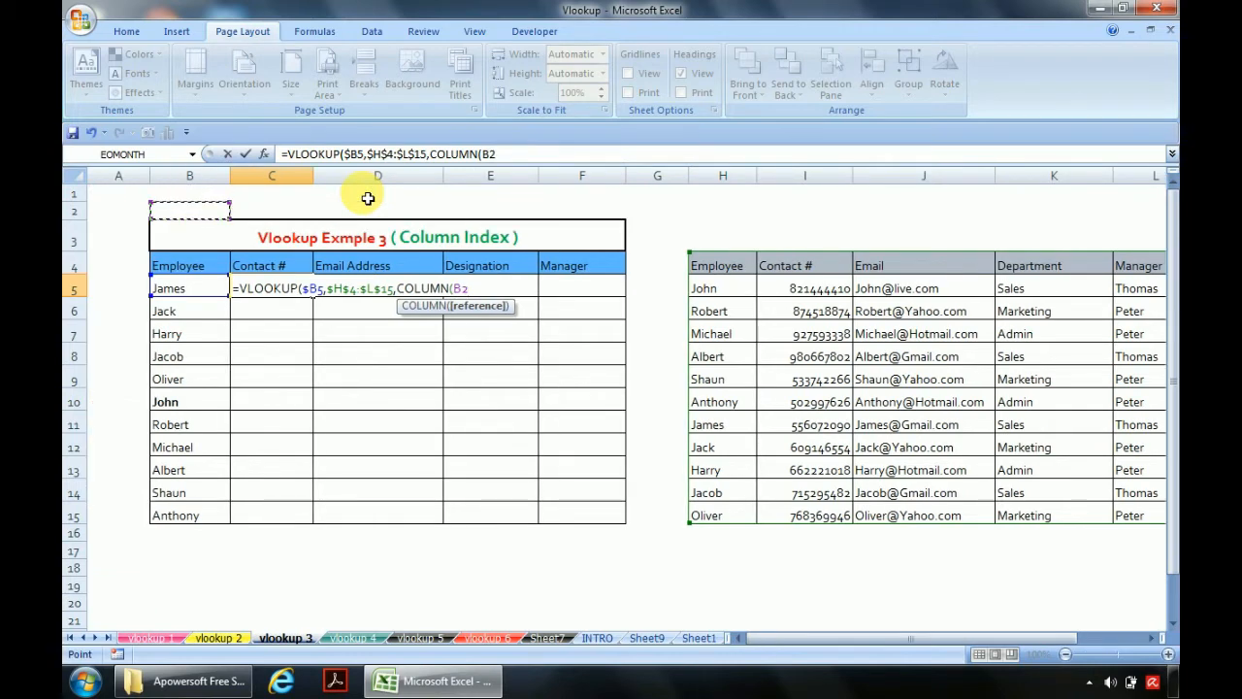
{"action": "type", "text": ")"}
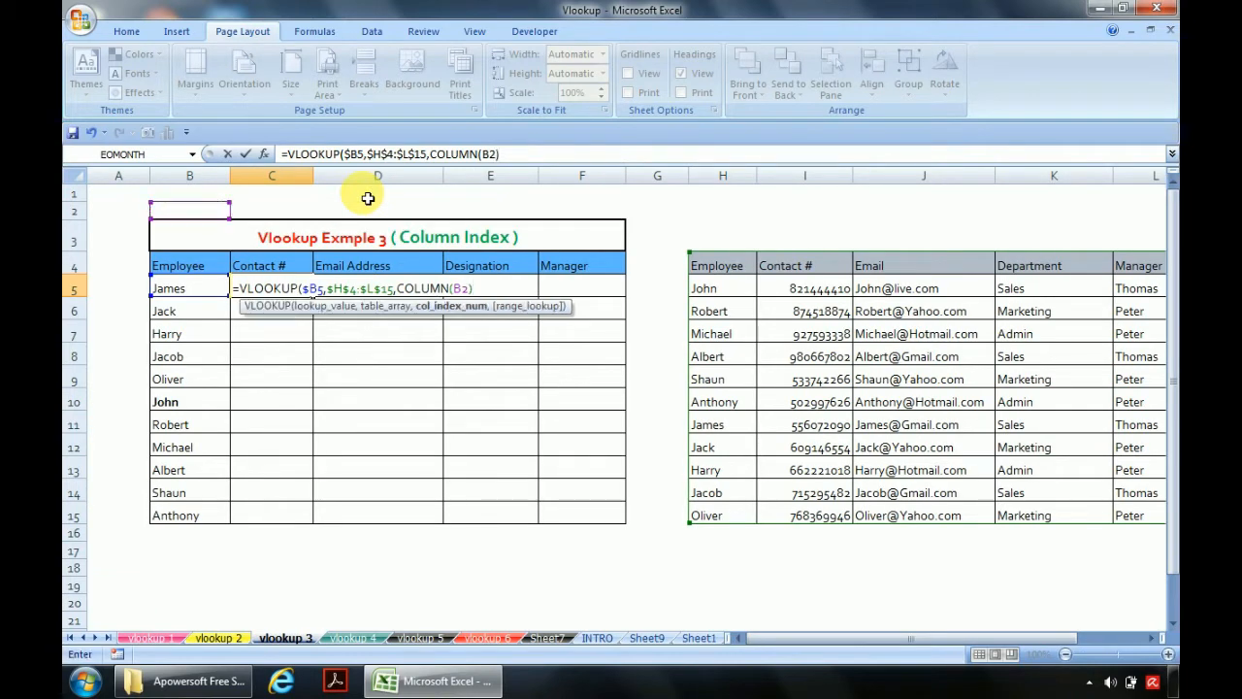
{"action": "type", "text": ","}
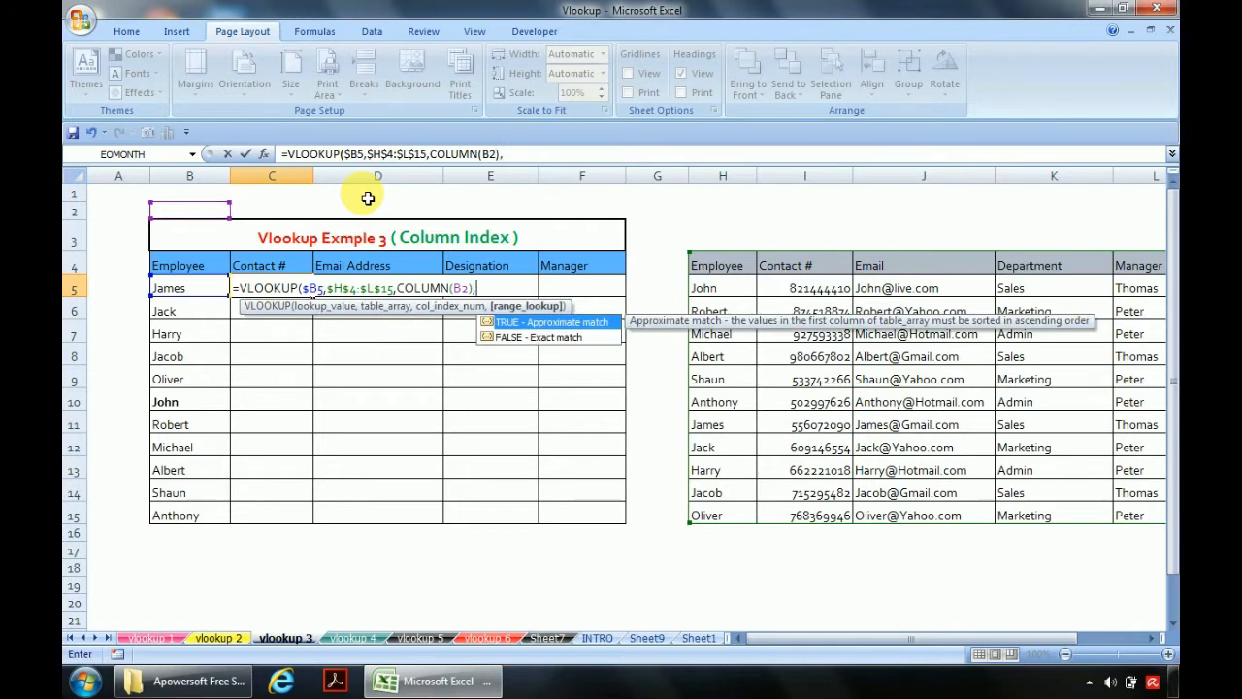
{"action": "type", "text": "0)"}
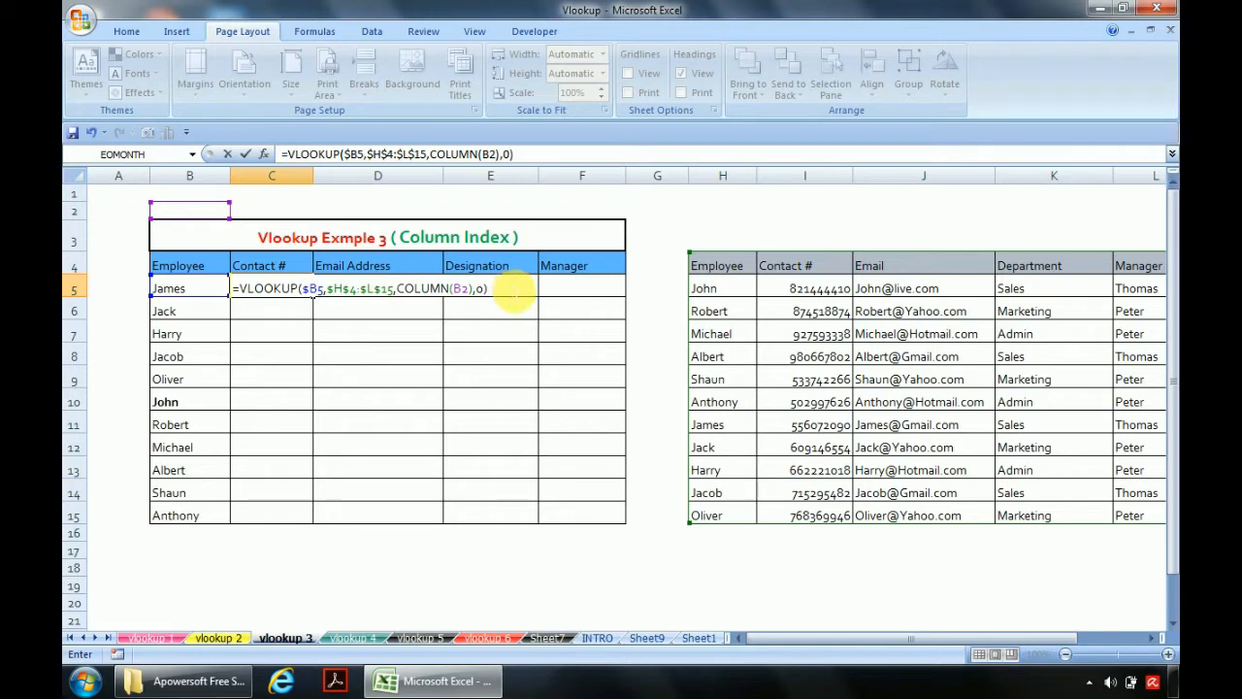
{"action": "key", "text": "Return"}
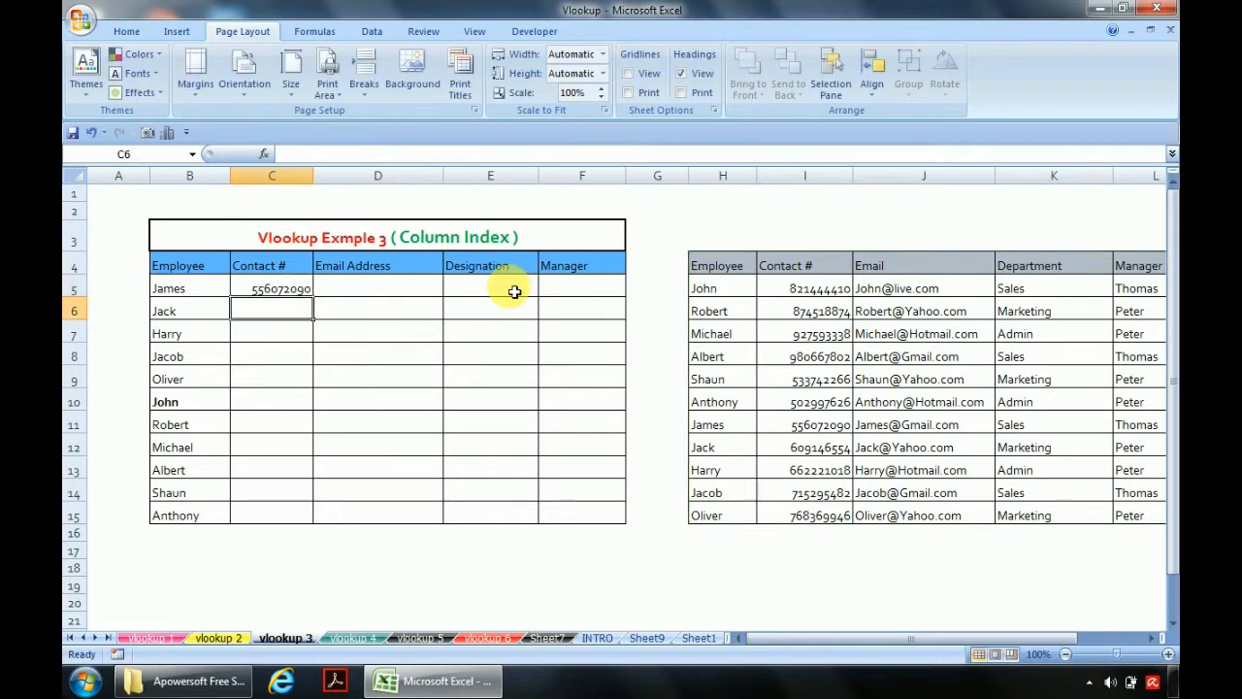
Copy the VLOOKUP formula from C5 into the Email Address cell D5
{"action": "left_click", "coordinate": [262, 296]}
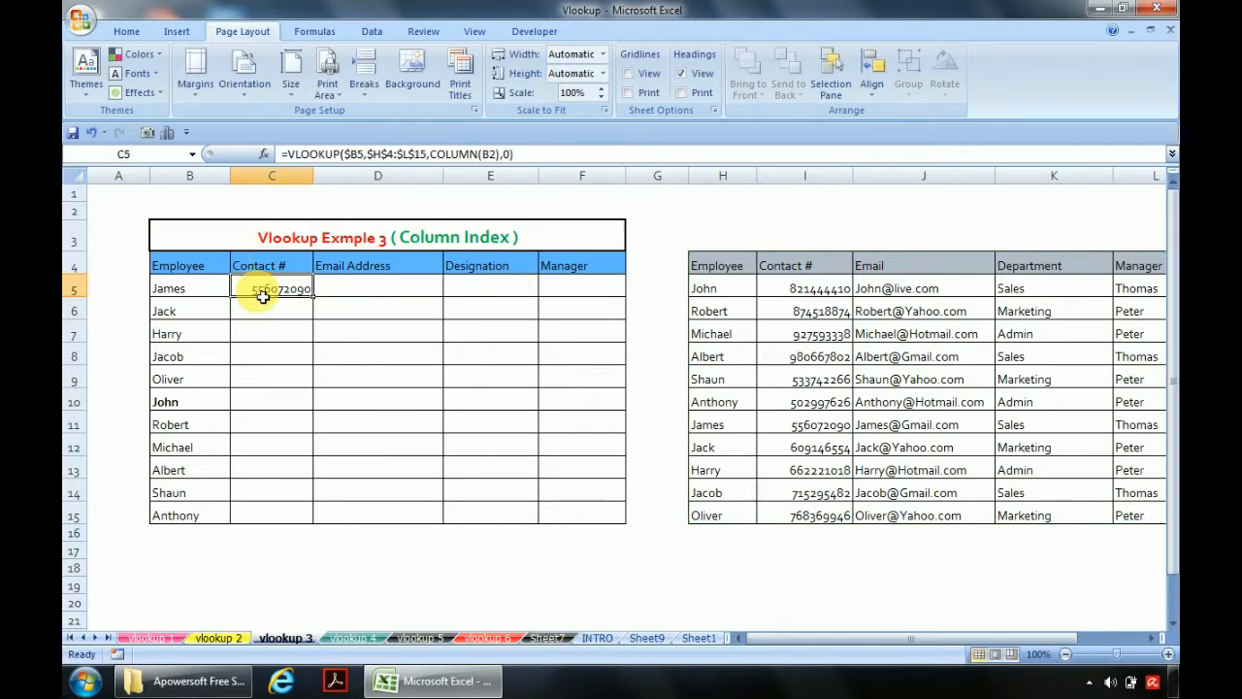
{"action": "key", "text": "ctrl+c"}
{"action": "left_click", "coordinate": [381, 296]}
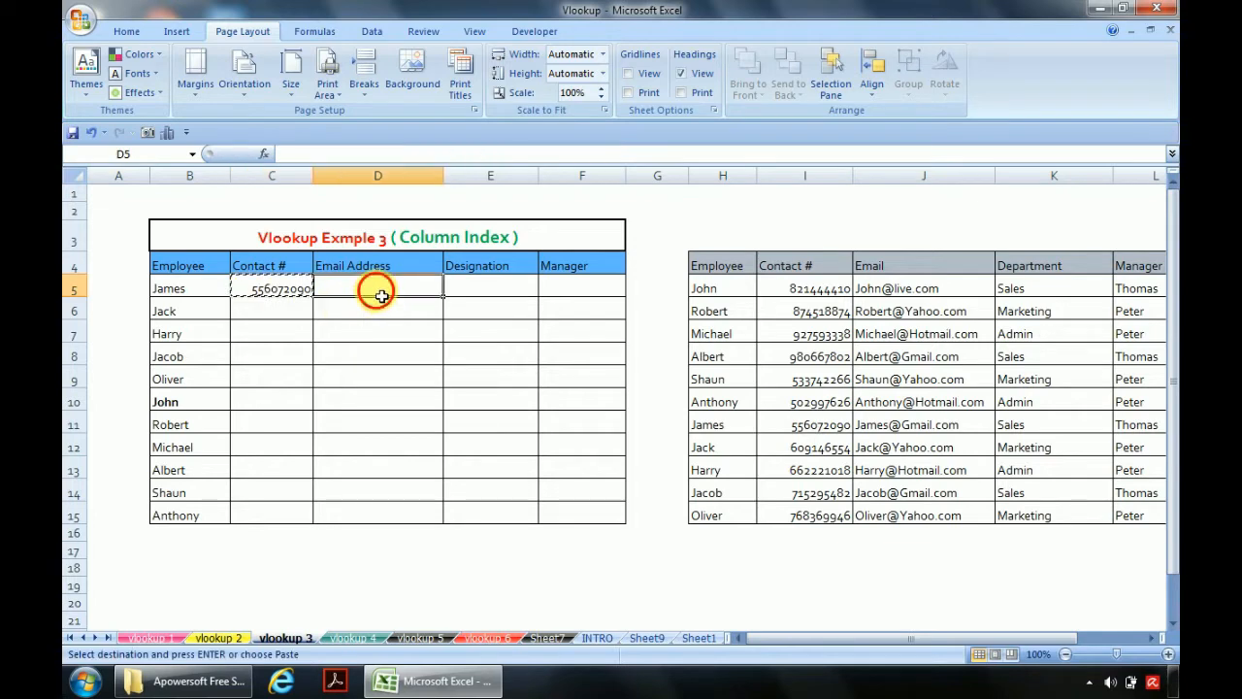
{"action": "key", "text": "ctrl+v"}
{"action": "left_click", "coordinate": [479, 295]}
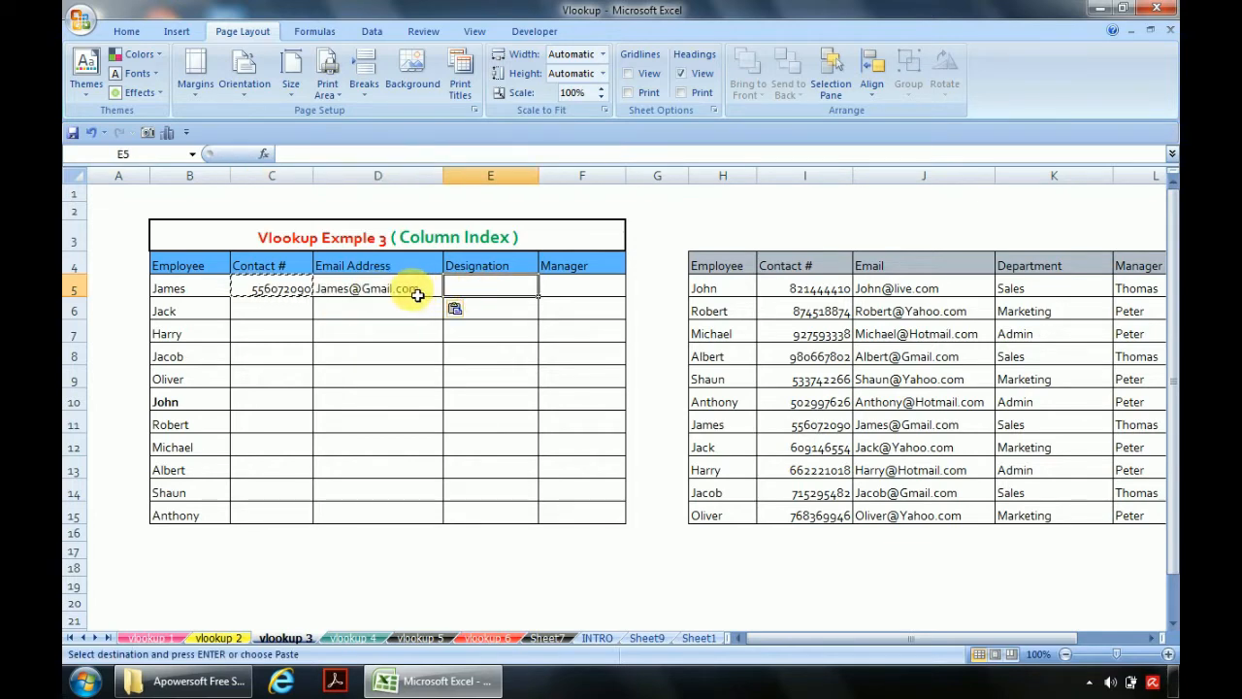
{"action": "key", "text": "Escape"}
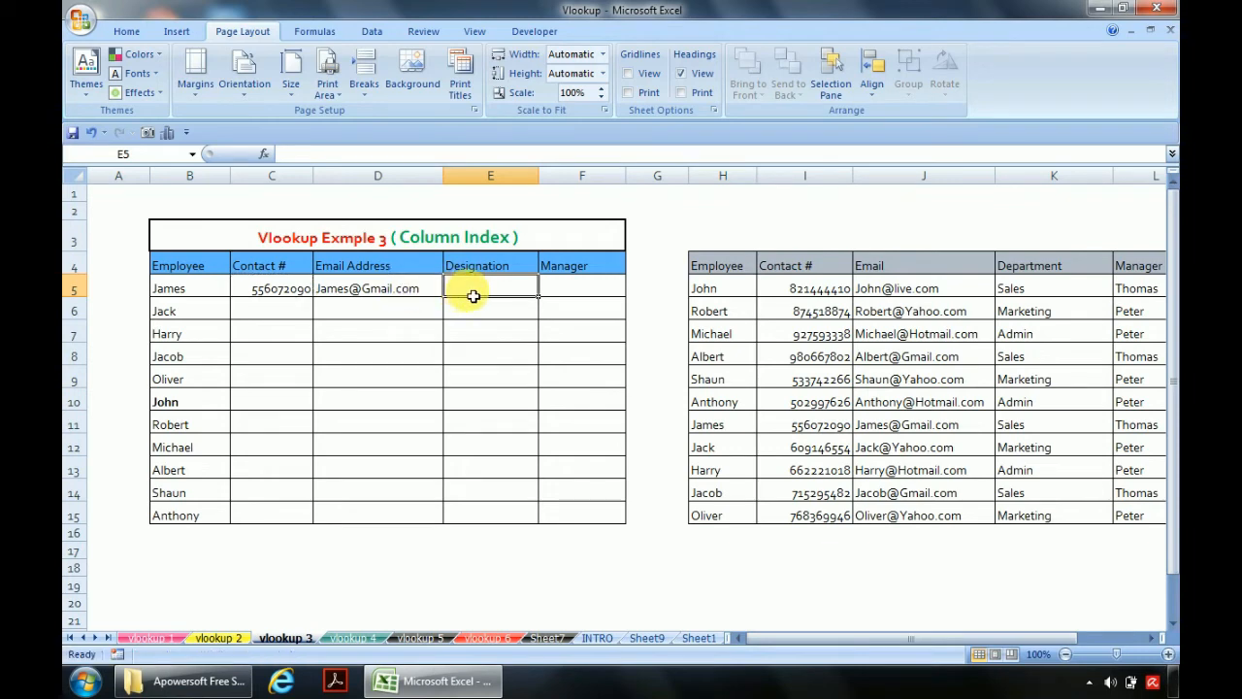
Copy the VLOOKUP formula from D5 into the Designation cell E5 and the Manager cell F5
{"action": "left_click", "coordinate": [410, 290]}
{"action": "double_click", "coordinate": [411, 290]}
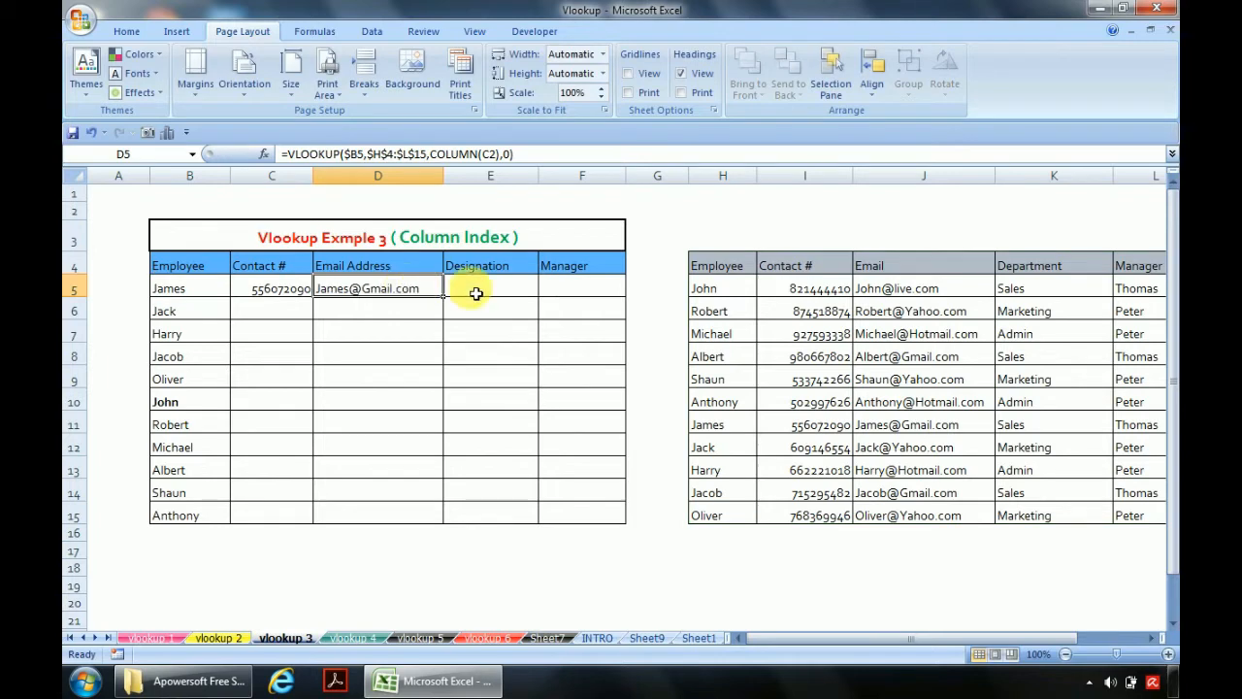
{"action": "left_click", "coordinate": [477, 291]}
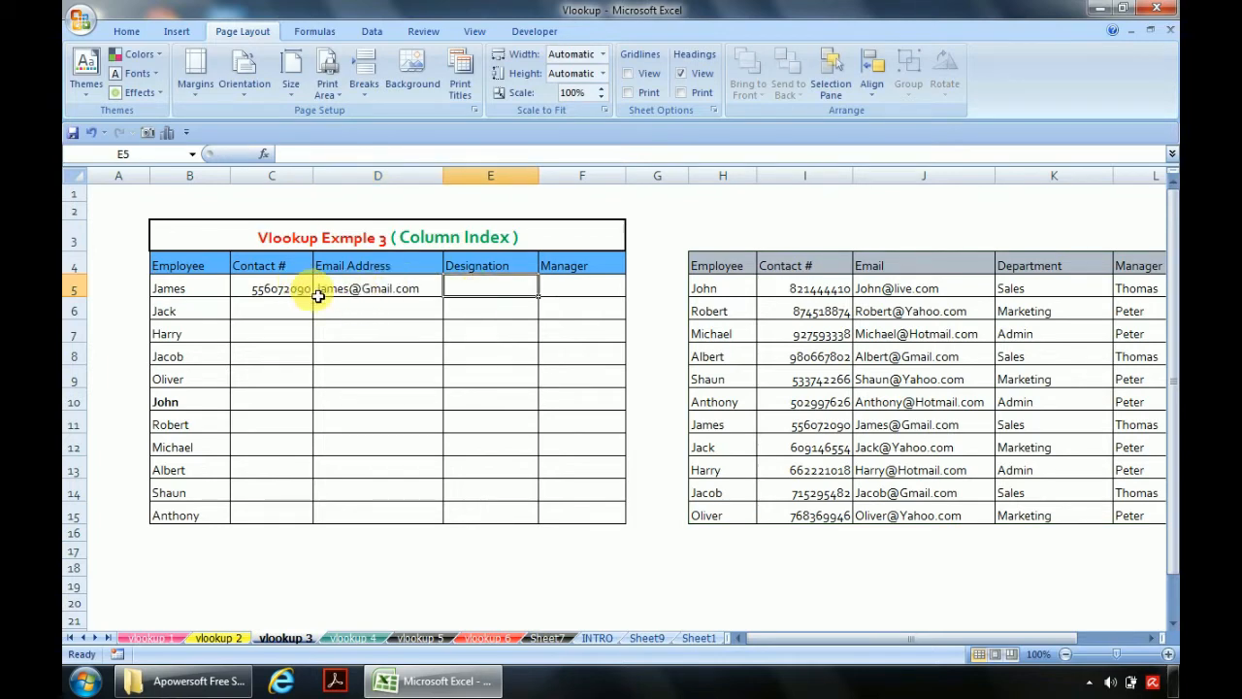
{"action": "left_click", "coordinate": [346, 296]}
{"action": "key", "text": "ctrl+c"}
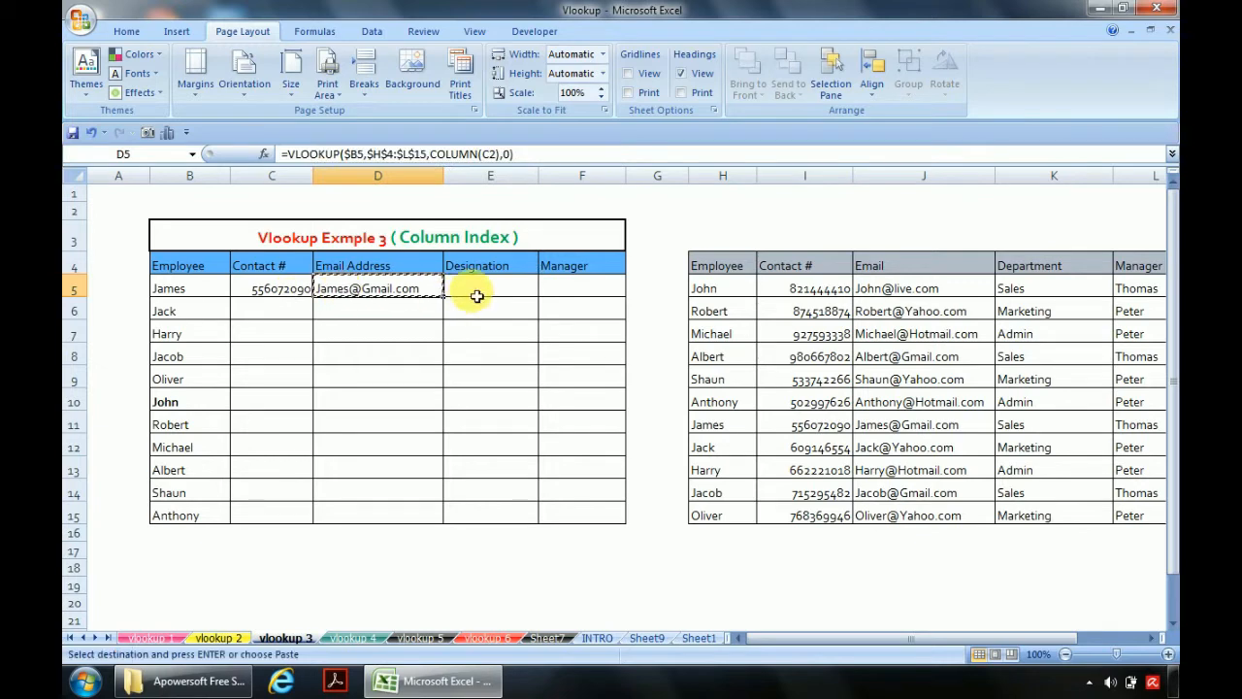
{"action": "left_click", "coordinate": [471, 293]}
{"action": "key", "text": "ctrl+v"}
{"action": "left_click", "coordinate": [579, 296]}
{"action": "key", "text": "ctrl+v"}
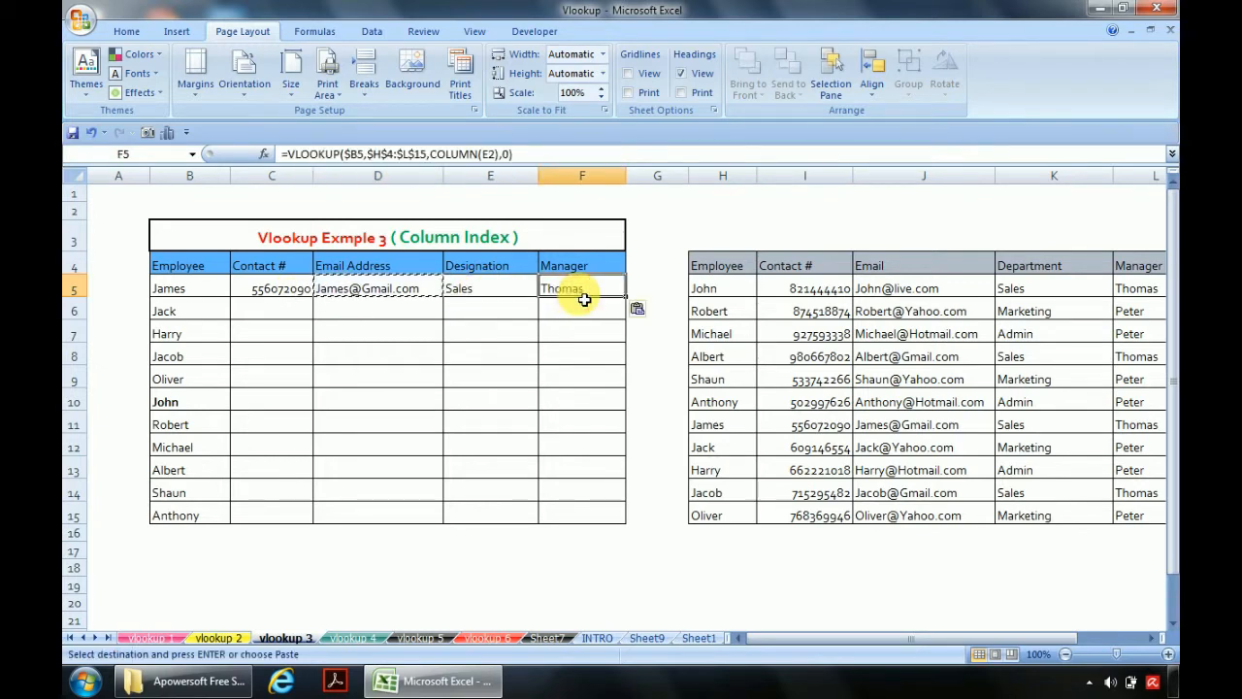
{"action": "key", "text": "Escape"}
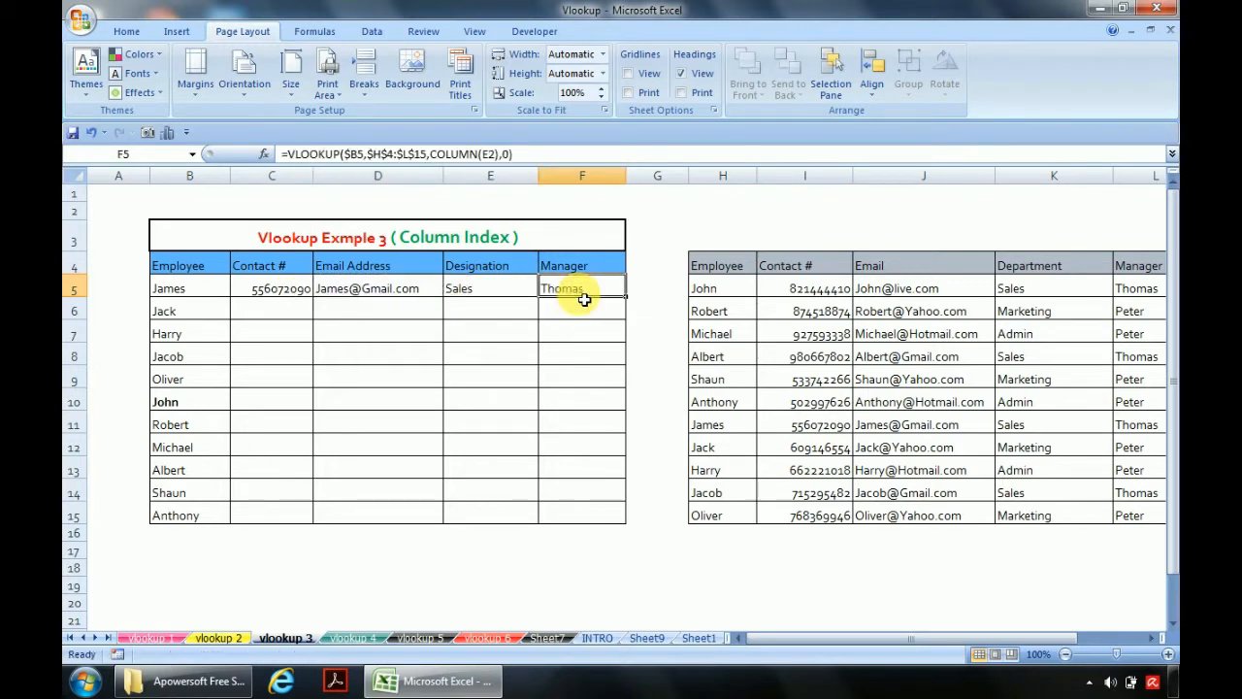
Evaluate the COLUMN(B2) argument inside the C5 formula and leave the formula without saving the evaluation
{"action": "double_click", "coordinate": [293, 295]}
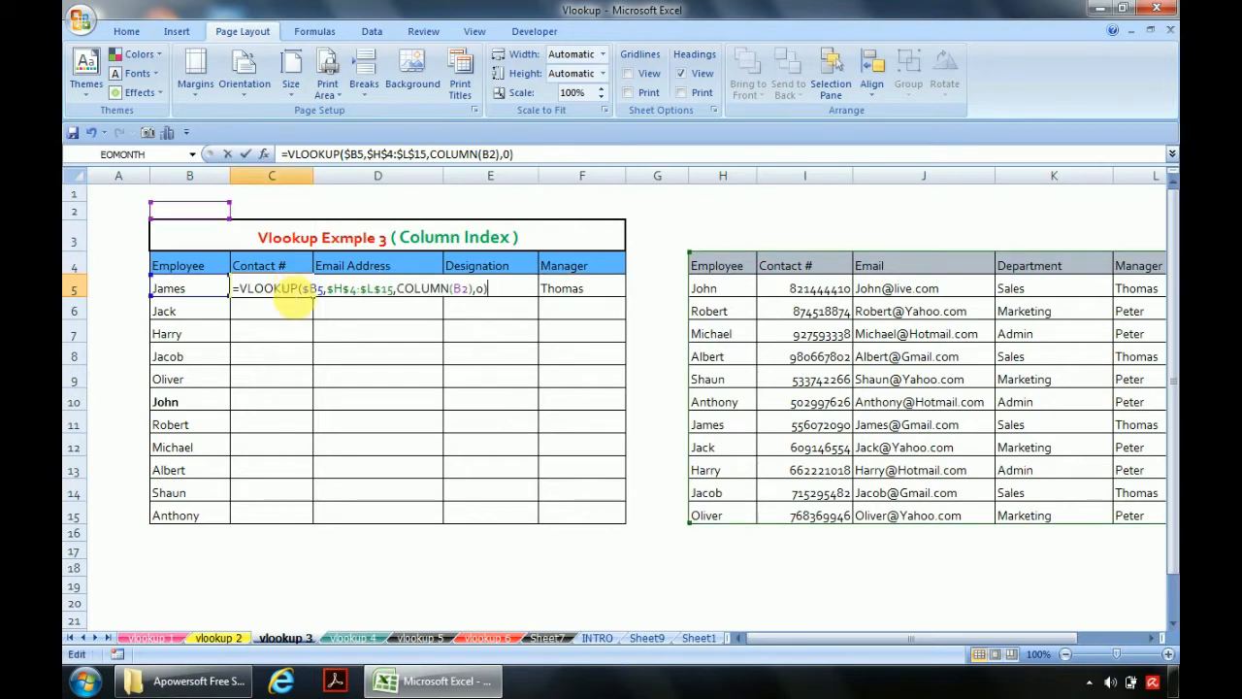
{"action": "key", "text": "Left"}
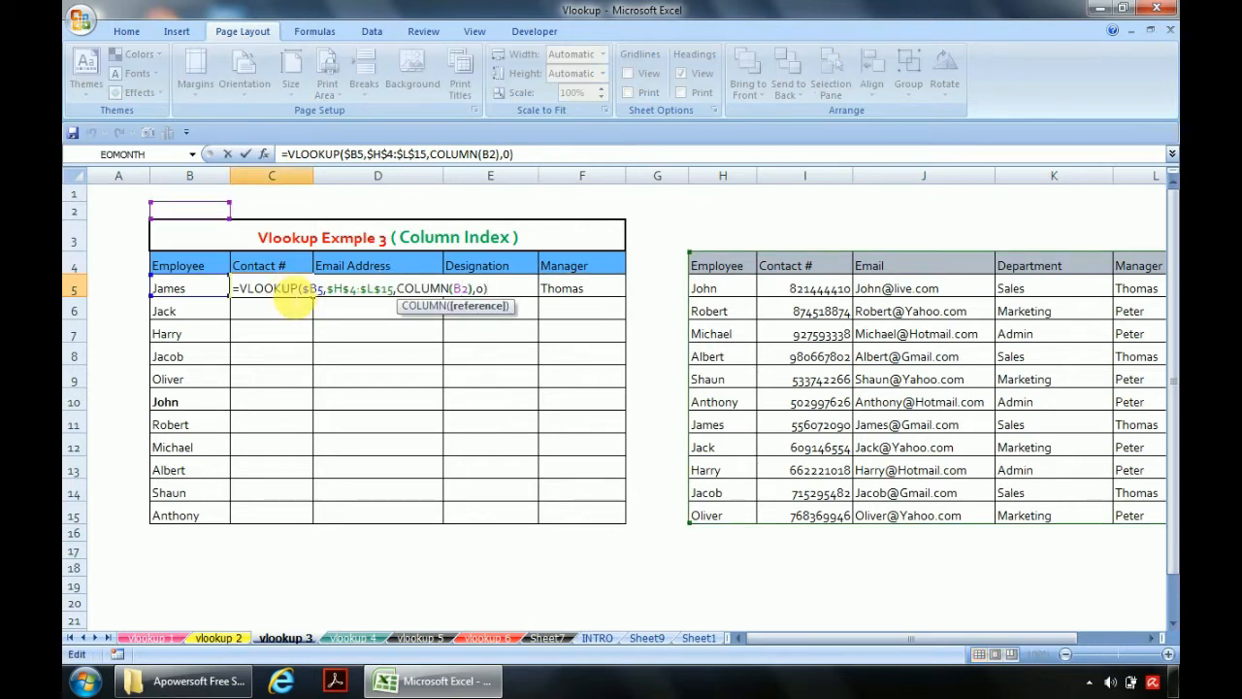
{"action": "key", "text": "Right"}
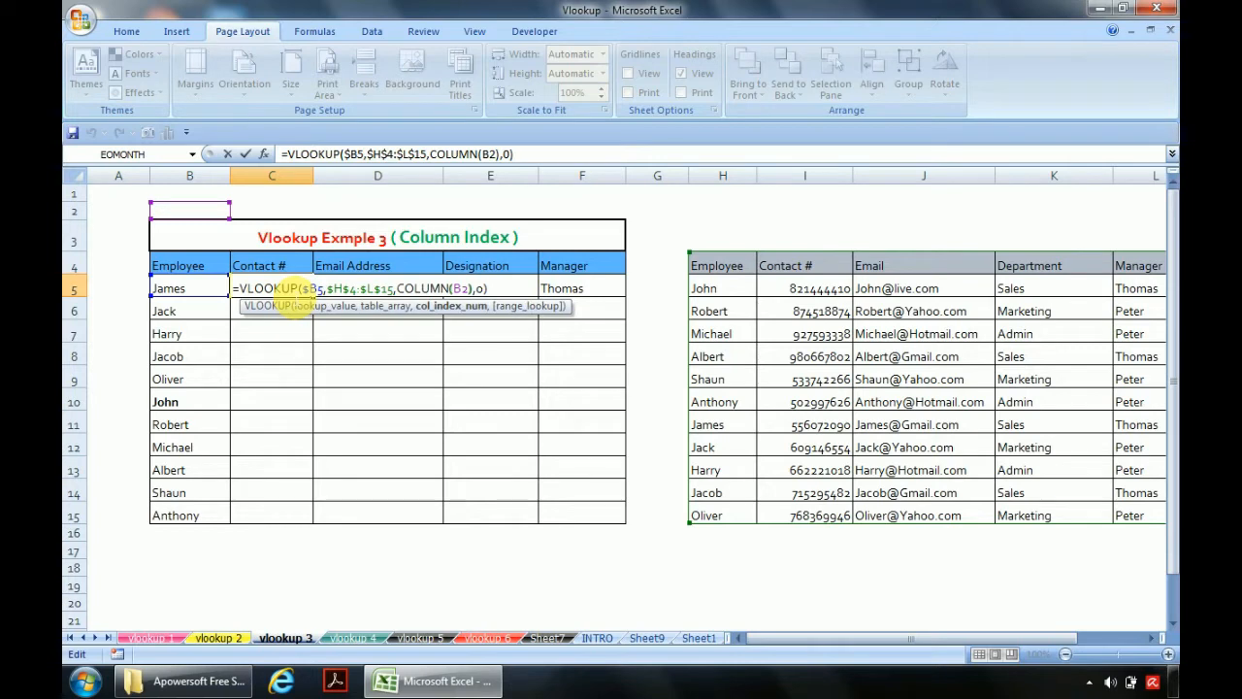
{"action": "key", "text": "Left"}
{"action": "key", "text": "Right"}
{"action": "key", "text": "ctrl+Return"}
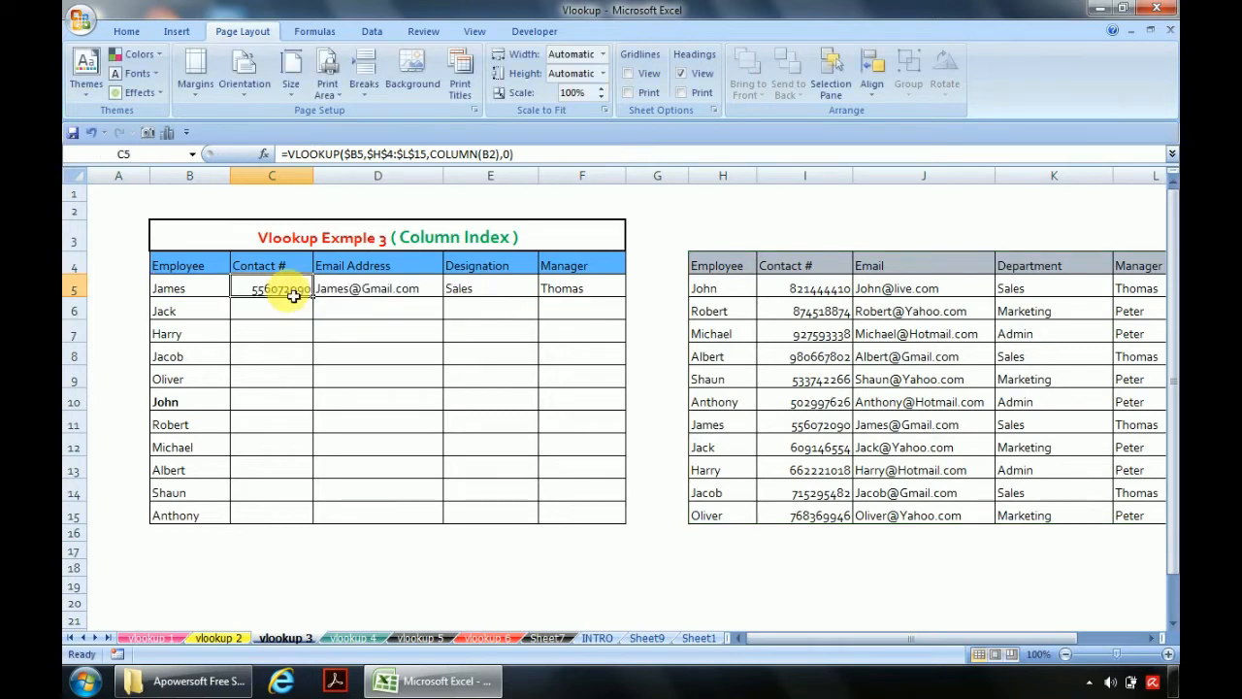
{"action": "key", "text": "F2"}
{"action": "key", "text": "Left"}
{"action": "key", "text": "Left"}
{"action": "key", "text": "Left"}
{"action": "key", "text": "Left"}
{"action": "key", "text": "shift+Left"}
{"action": "key", "text": "shift+Left"}
{"action": "key", "text": "shift+Left"}
{"action": "key", "text": "shift+Left"}
{"action": "key", "text": "shift+Left"}
{"action": "key", "text": "shift+Left"}
{"action": "key", "text": "shift+Left"}
{"action": "key", "text": "shift+Left"}
{"action": "key", "text": "shift+Left"}
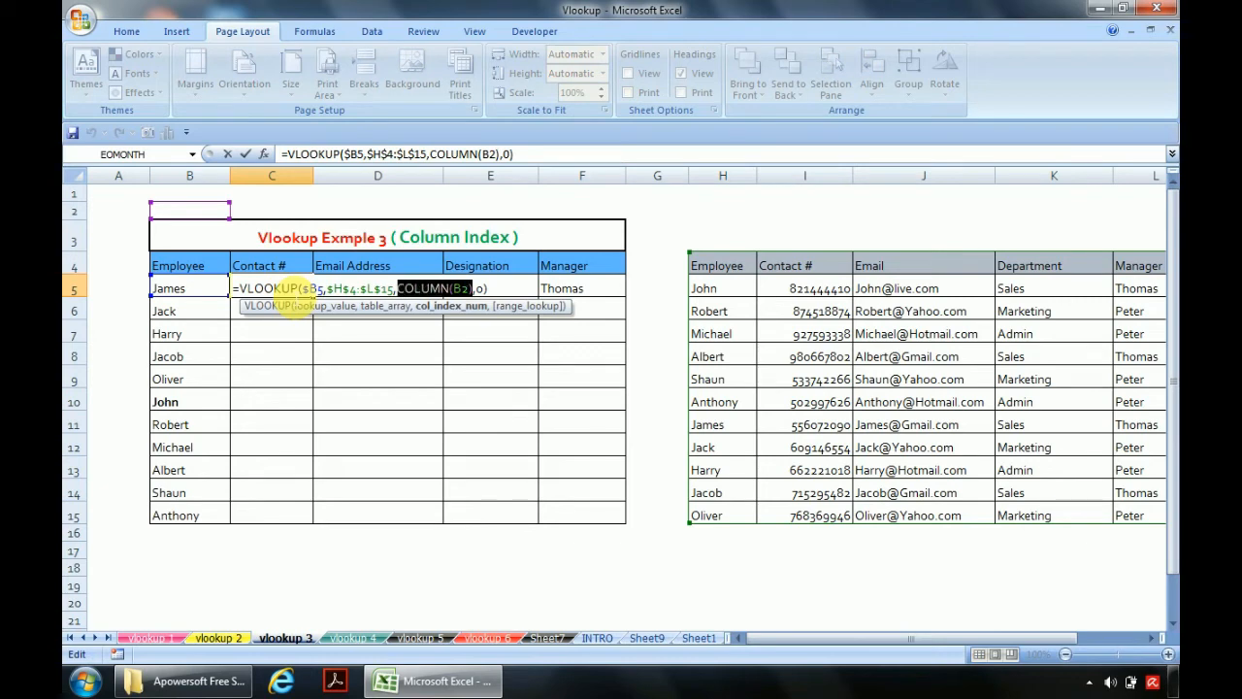
{"action": "key", "text": "F9"}
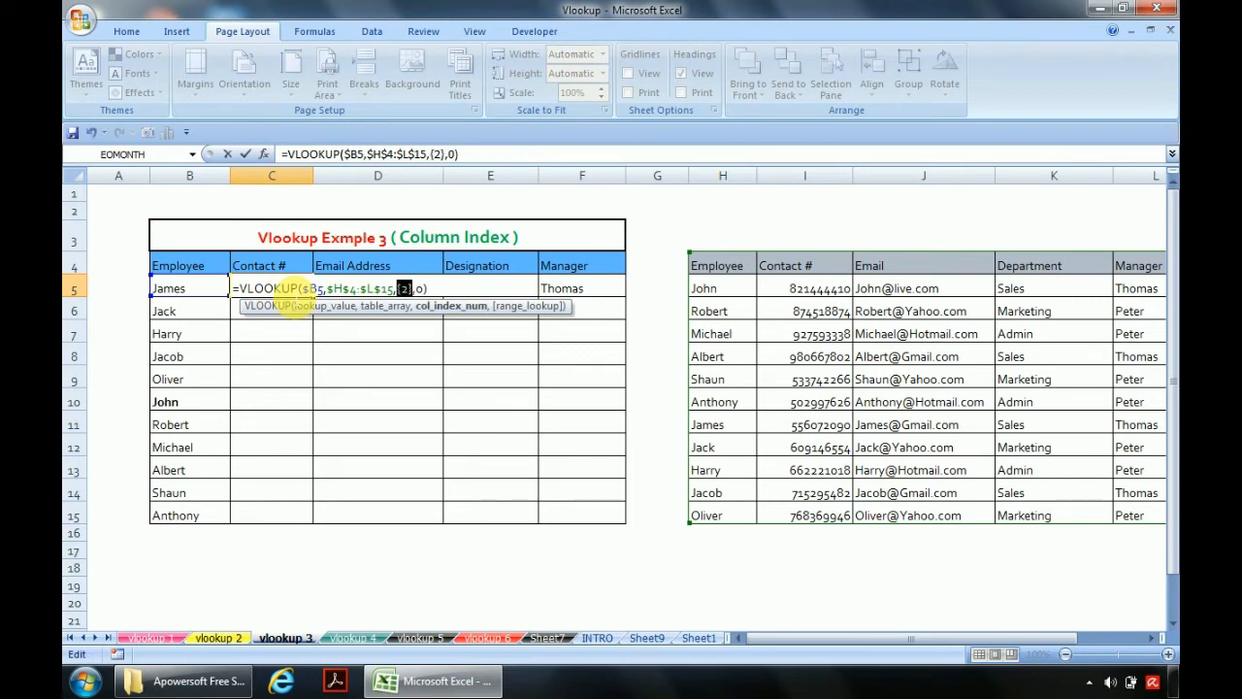
{"action": "key", "text": "Escape"}
Evaluate the COLUMN(C2) argument inside the D5 formula and leave the formula without saving the evaluation
{"action": "key", "text": "Right"}
{"action": "key", "text": "F2"}
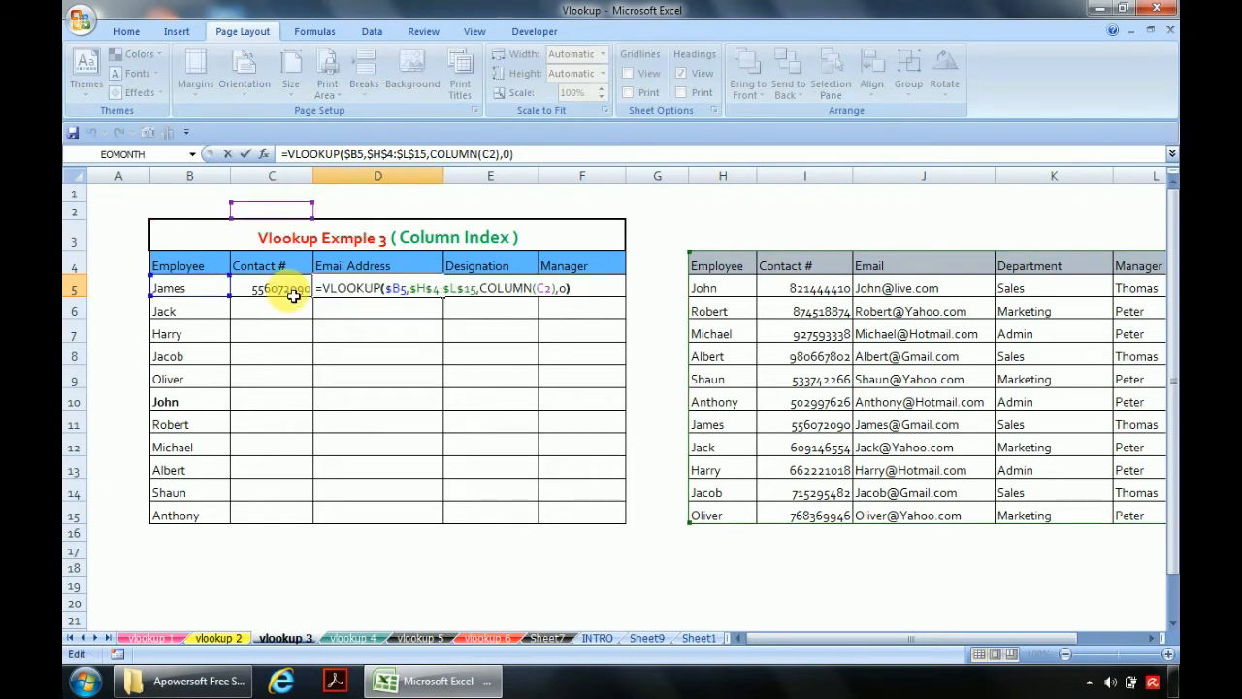
{"action": "key", "text": "Left"}
{"action": "key", "text": "Left"}
{"action": "key", "text": "Left"}
{"action": "key", "text": "Left"}
{"action": "key", "text": "Right"}
{"action": "key", "text": "shift+Left"}
{"action": "key", "text": "shift+Left"}
{"action": "key", "text": "shift+Left"}
{"action": "key", "text": "shift+Left"}
{"action": "key", "text": "shift+Left"}
{"action": "key", "text": "shift+Left"}
{"action": "key", "text": "shift+Left"}
{"action": "key", "text": "shift+Left"}
{"action": "key", "text": "shift+Left"}
{"action": "key", "text": "shift+Left"}
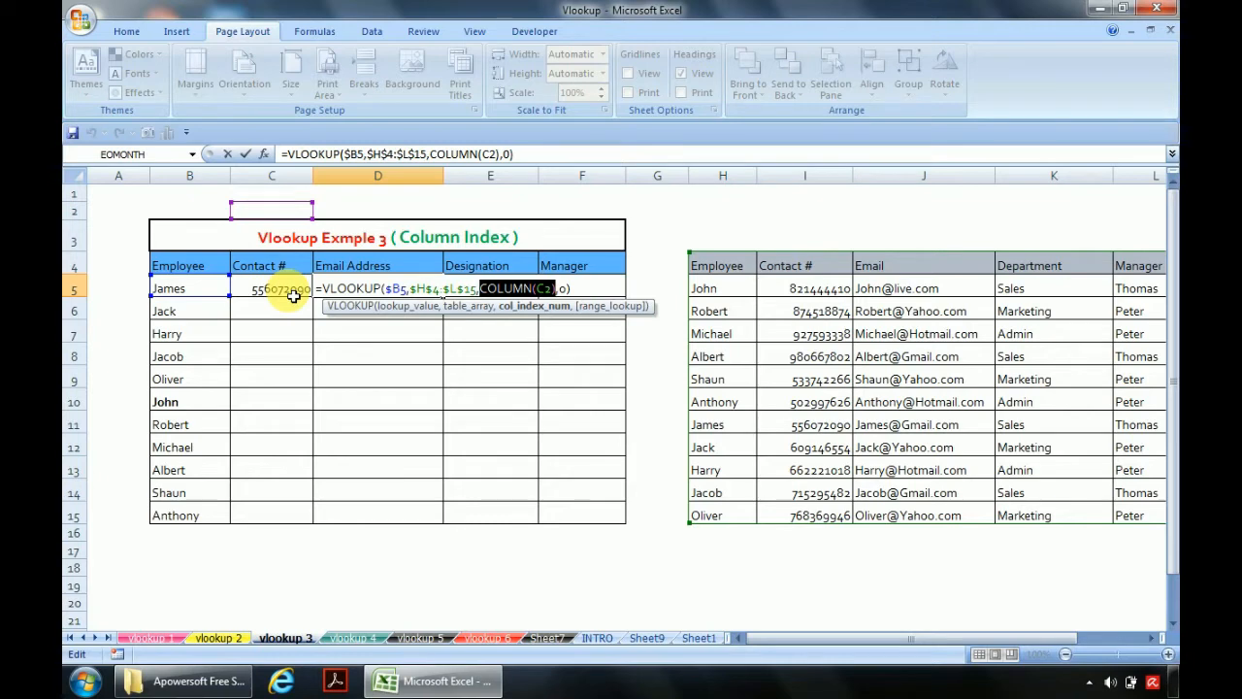
{"action": "key", "text": "F9"}
{"action": "key", "text": "Escape"}
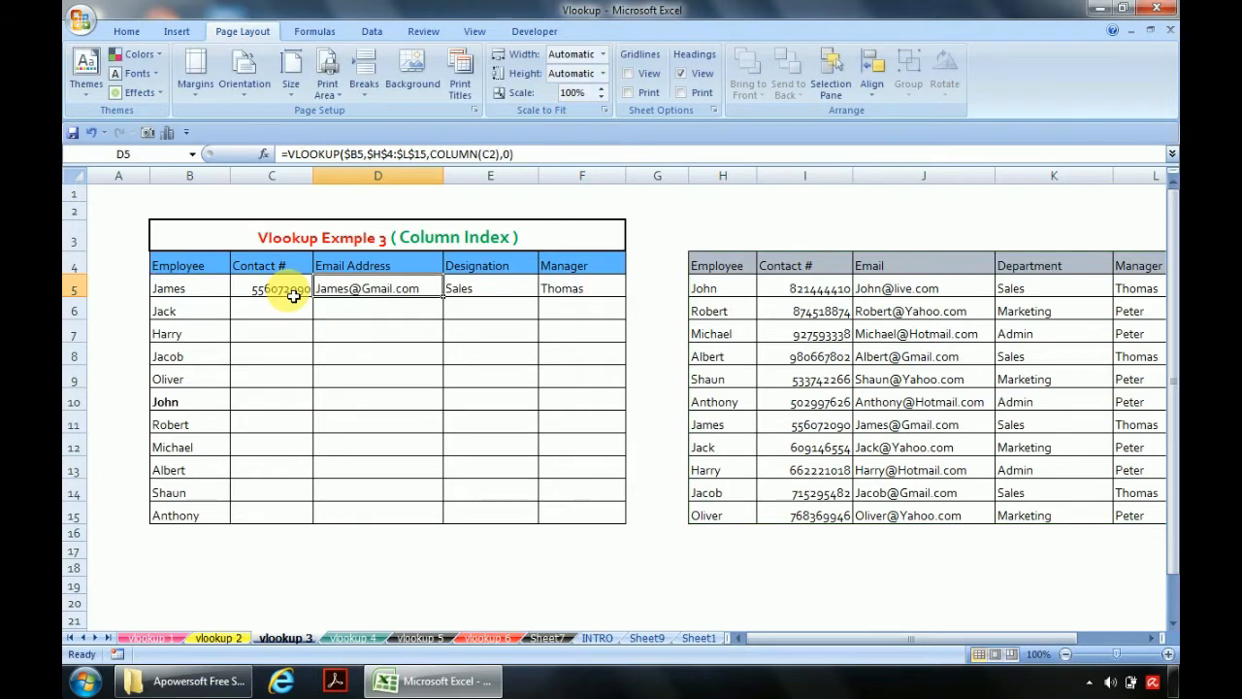
Inspect the COLUMN references in the formulas of E5 and F5
{"action": "key", "text": "Right"}
{"action": "key", "text": "F2"}
{"action": "key", "text": "Tab"}
{"action": "key", "text": "F2"}
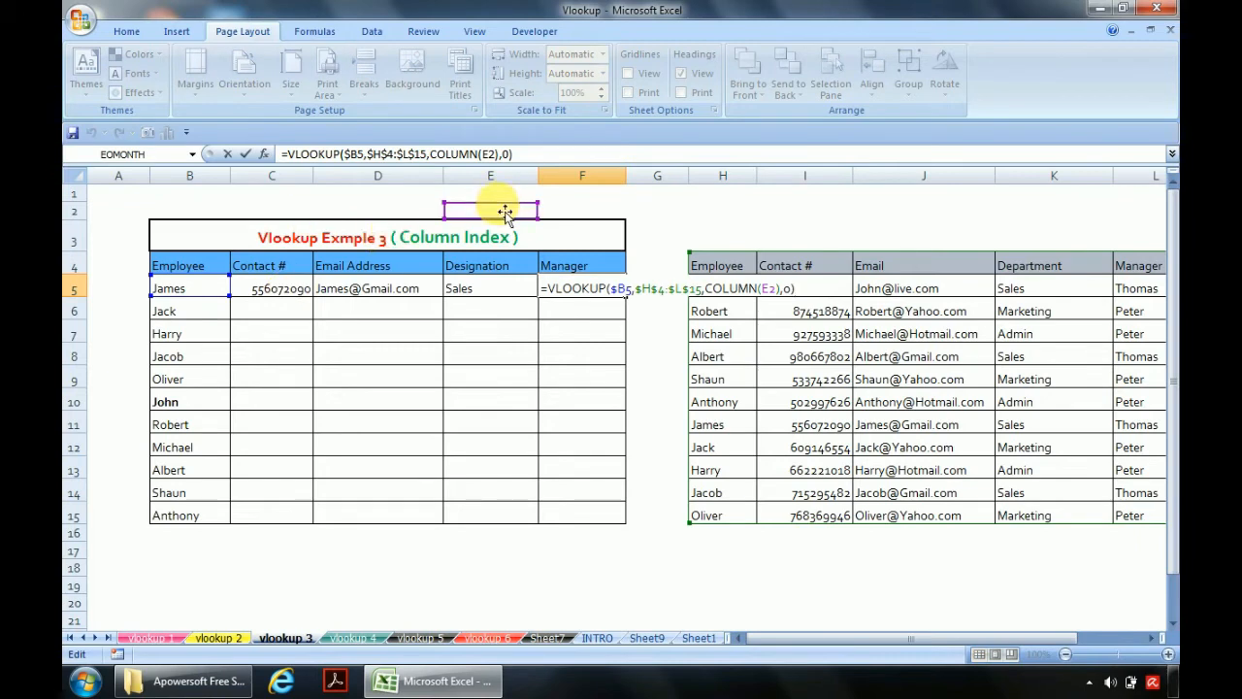
{"action": "key", "text": "Escape"}
Fill the formulas in C5:F5 down through row 15
{"action": "key", "text": "Left"}
{"action": "key", "text": "Left"}
{"action": "key", "text": "Left"}
{"action": "key", "text": "shift+Right"}
{"action": "key", "text": "shift+Right"}
{"action": "key", "text": "shift+Right"}
{"action": "key", "text": "shift+Down"}
{"action": "key", "text": "shift+Down"}
{"action": "key", "text": "shift+Down"}
{"action": "key", "text": "shift+Down"}
{"action": "key", "text": "shift+Down"}
{"action": "key", "text": "shift+Down"}
{"action": "key", "text": "shift+Down"}
{"action": "key", "text": "shift+Down"}
{"action": "key", "text": "shift+Down"}
{"action": "key", "text": "shift+Down"}
{"action": "key", "text": "ctrl+d"}
{"action": "key", "text": "Left"}
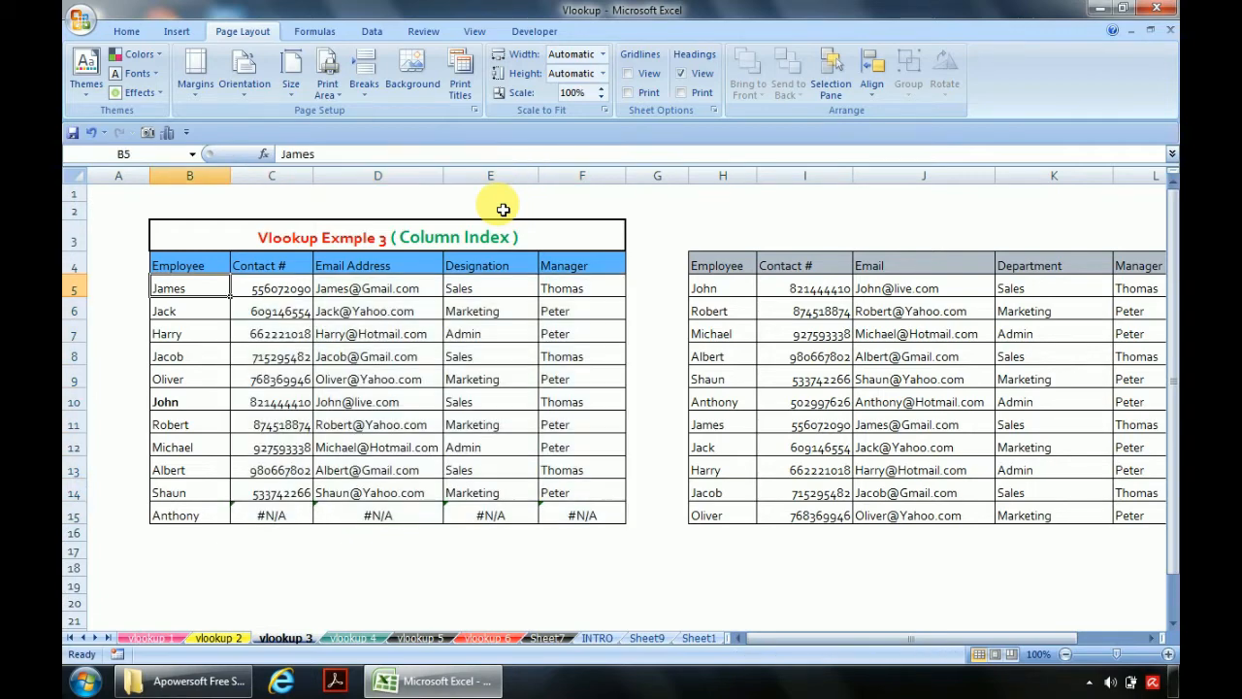
Check the employee name in B15 for a trailing space without changing it
{"action": "key", "text": "Down"}
{"action": "key", "text": "Down"}
{"action": "key", "text": "Down"}
{"action": "key", "text": "Down"}
{"action": "key", "text": "Down"}
{"action": "key", "text": "Down"}
{"action": "key", "text": "Down"}
{"action": "key", "text": "Down"}
{"action": "key", "text": "Down"}
{"action": "key", "text": "Down"}
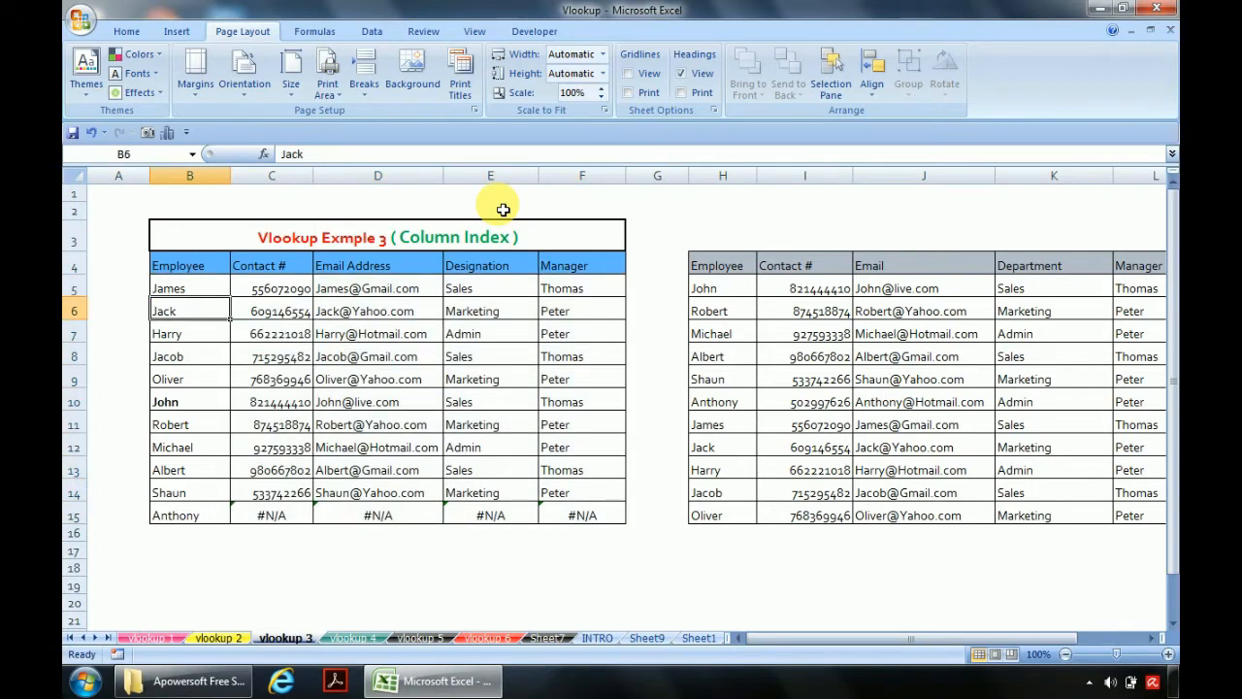
{"action": "key", "text": "F2"}
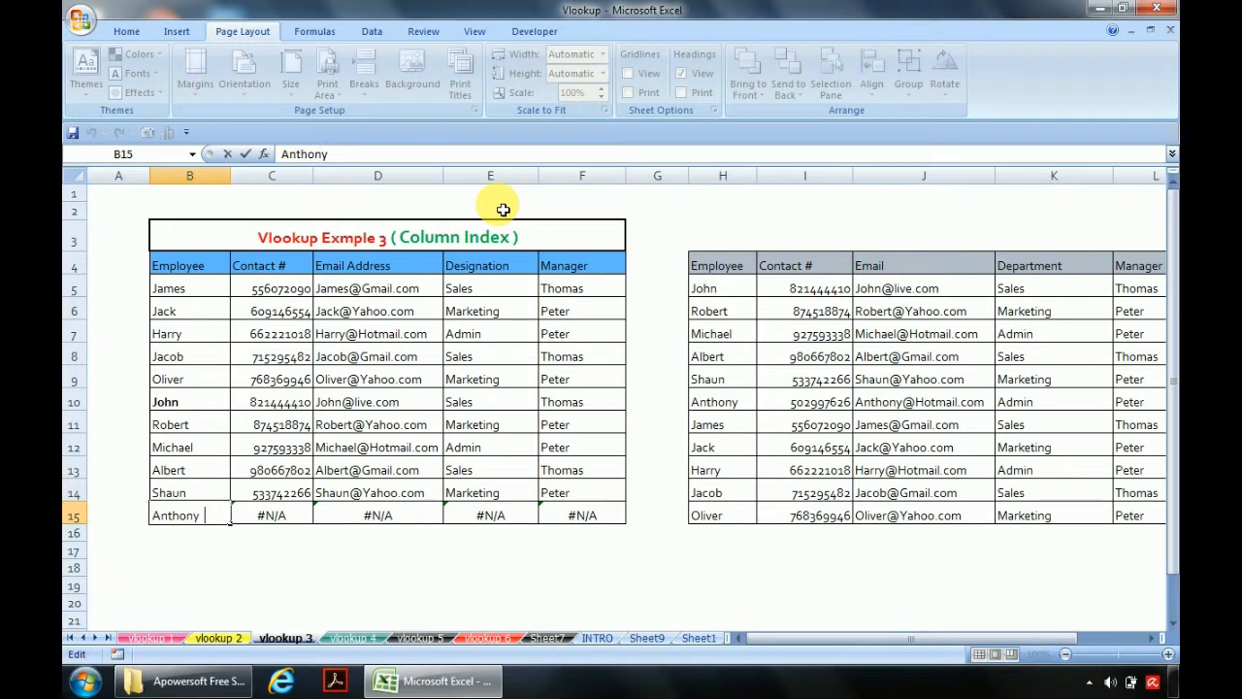
{"action": "key", "text": "Escape"}
{"action": "key", "text": "Up"}
{"action": "key", "text": "Up"}
{"action": "key", "text": "Up"}
{"action": "key", "text": "Up"}
{"action": "key", "text": "Up"}
{"action": "key", "text": "Up"}
{"action": "key", "text": "Up"}
{"action": "key", "text": "Up"}
{"action": "key", "text": "Up"}
{"action": "key", "text": "Right"}
{"action": "key", "text": "Up"}
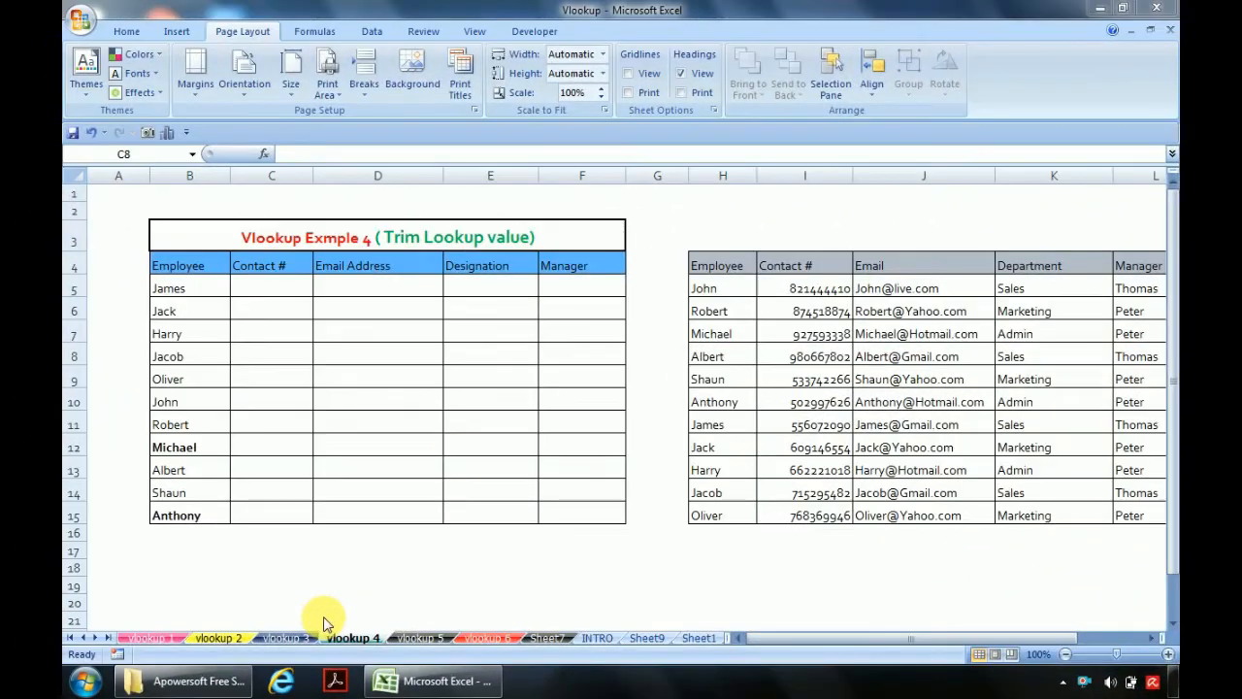
On the vlookup 4 sheet, inspect the names in B12 and B15 and select B5:B15 to check the entry count
{"action": "left_click", "coordinate": [401, 247]}
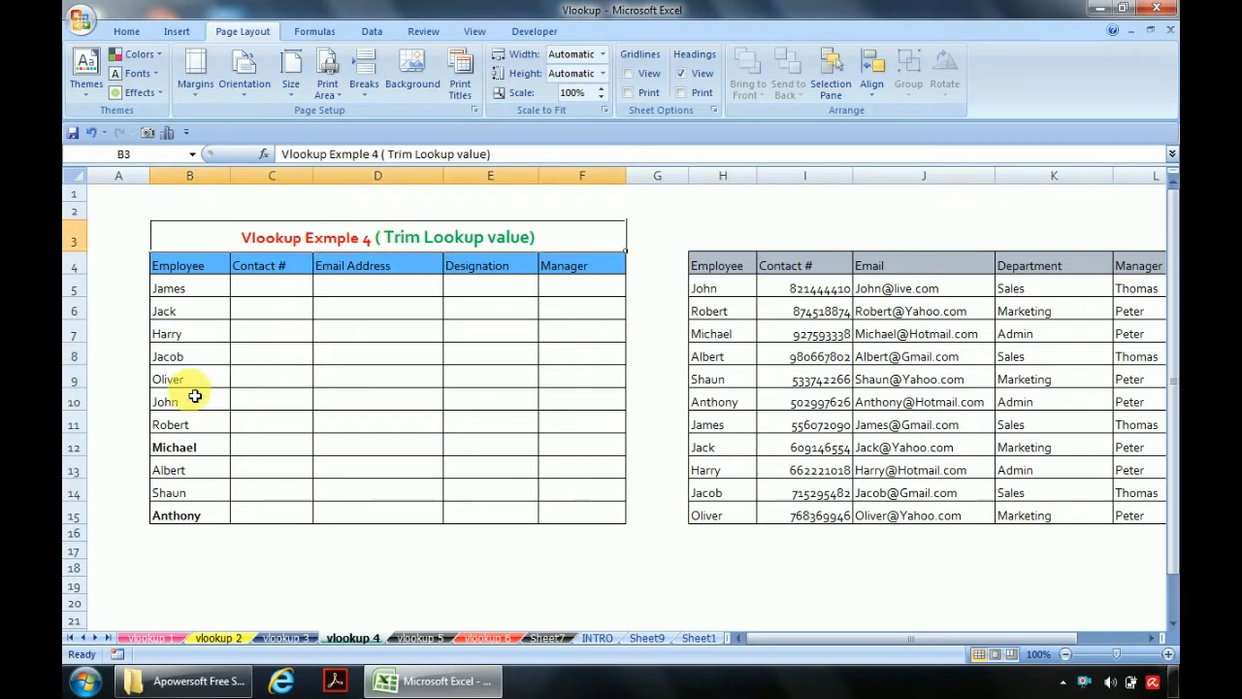
{"action": "left_click", "coordinate": [194, 448]}
{"action": "key", "text": "F2"}
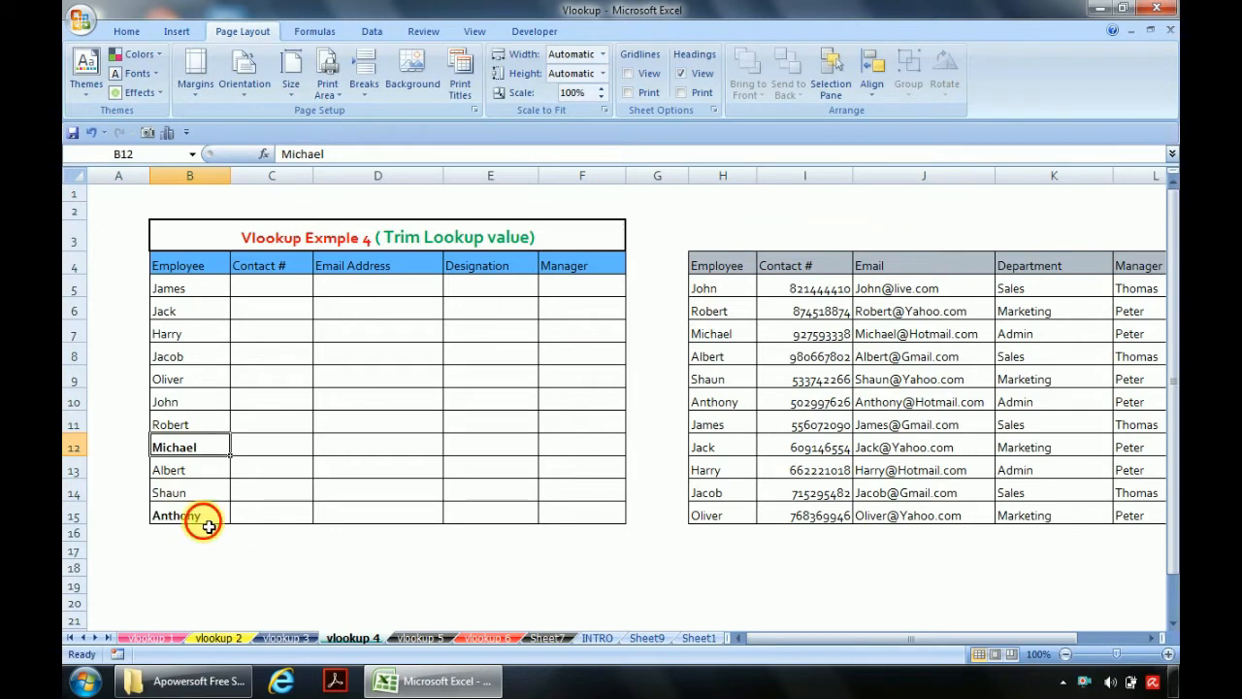
{"action": "double_click", "coordinate": [207, 518]}
{"action": "key", "text": "Escape"}
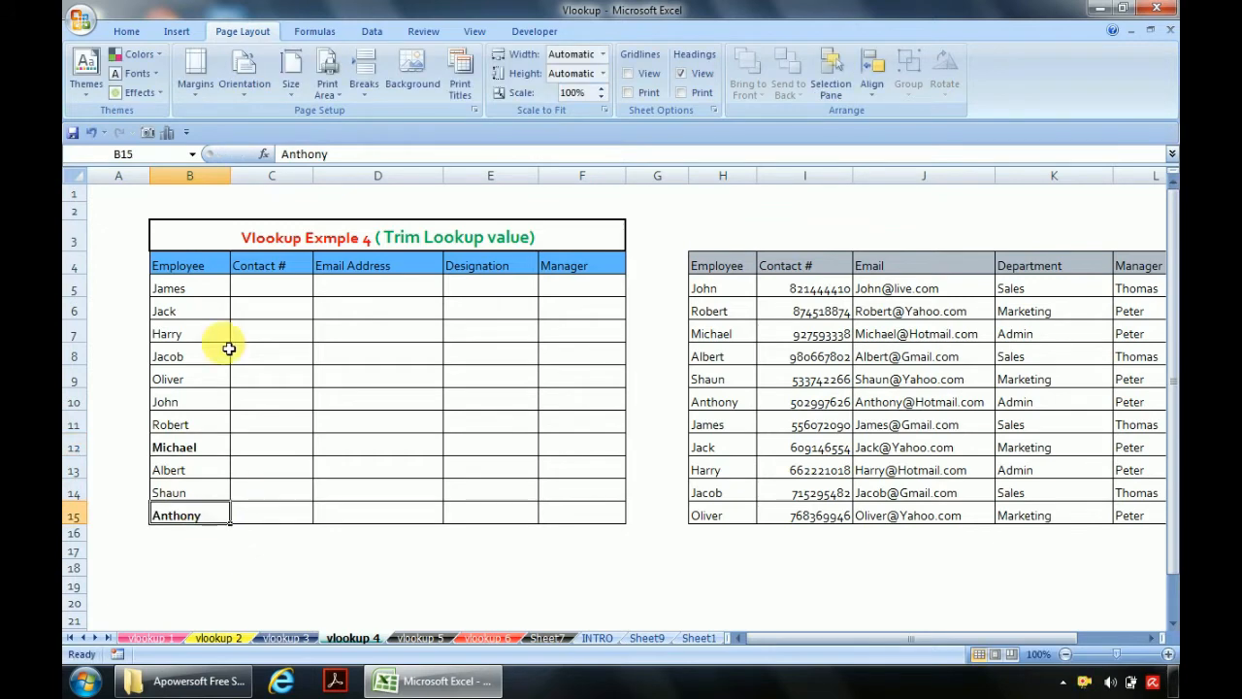
{"action": "left_click", "coordinate": [214, 297]}
{"action": "key", "text": "ctrl+shift+Down"}
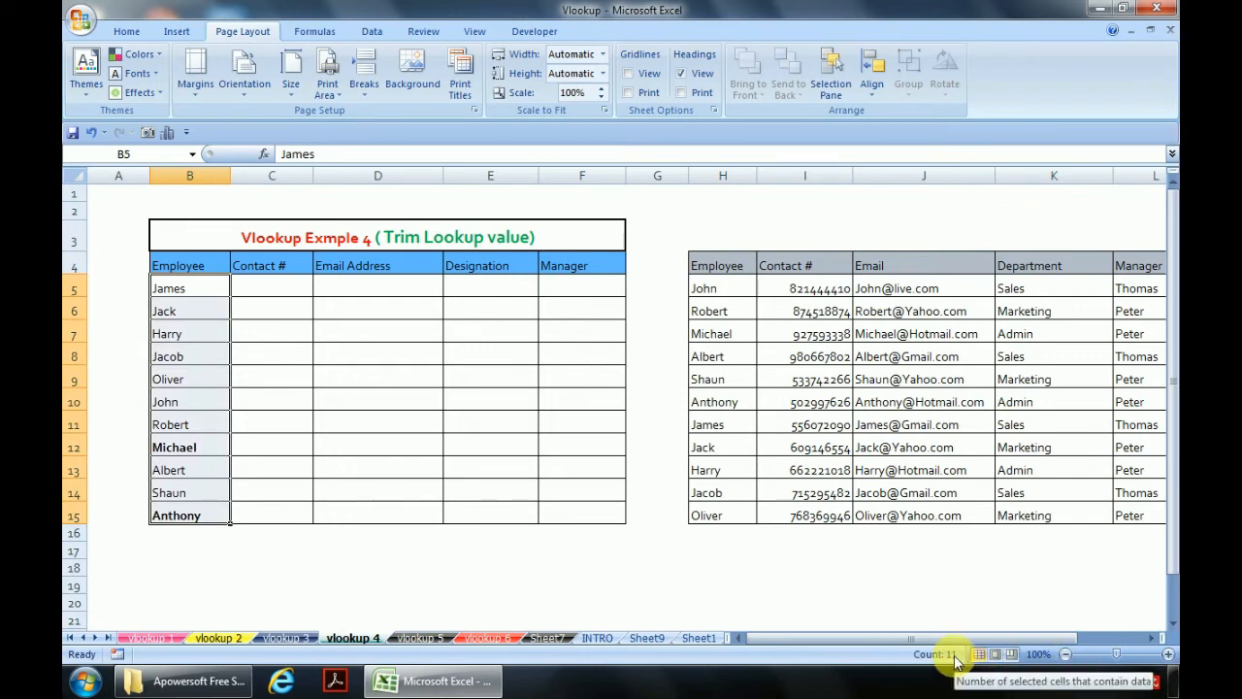
Begin a VLOOKUP formula in C5 of the vlookup 4 sheet with the mixed reference $B5 as its lookup value
{"action": "left_click", "coordinate": [306, 288]}
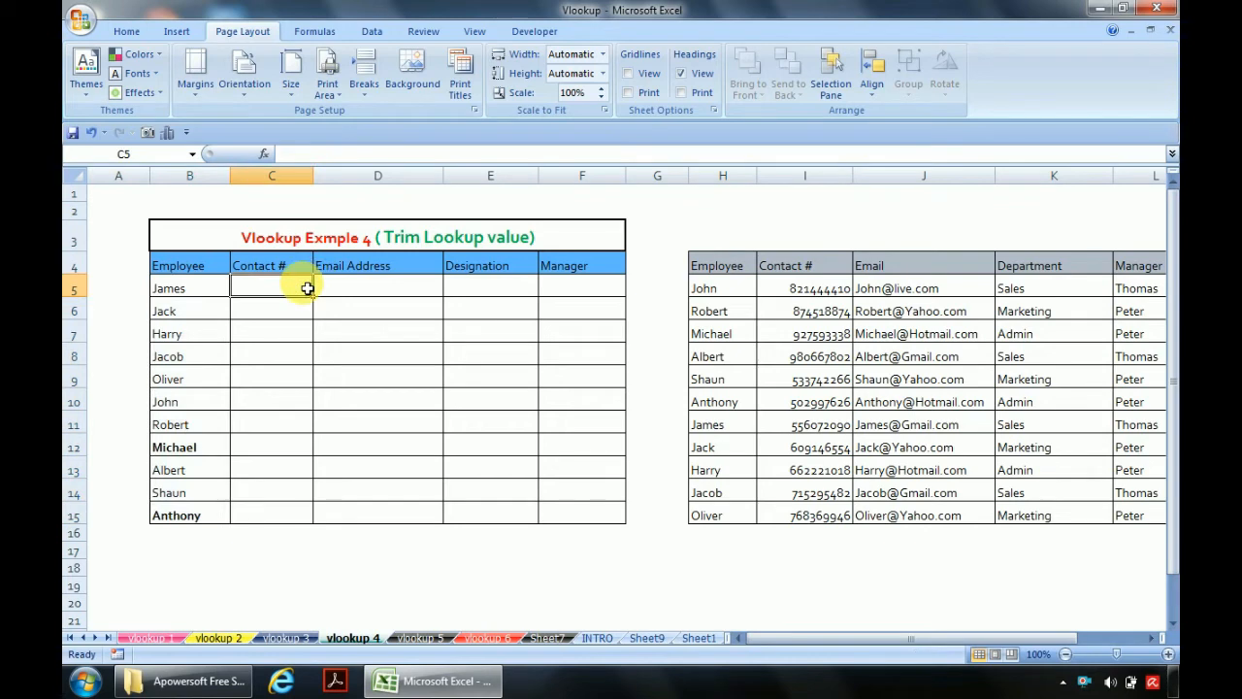
{"action": "type", "text": "="}
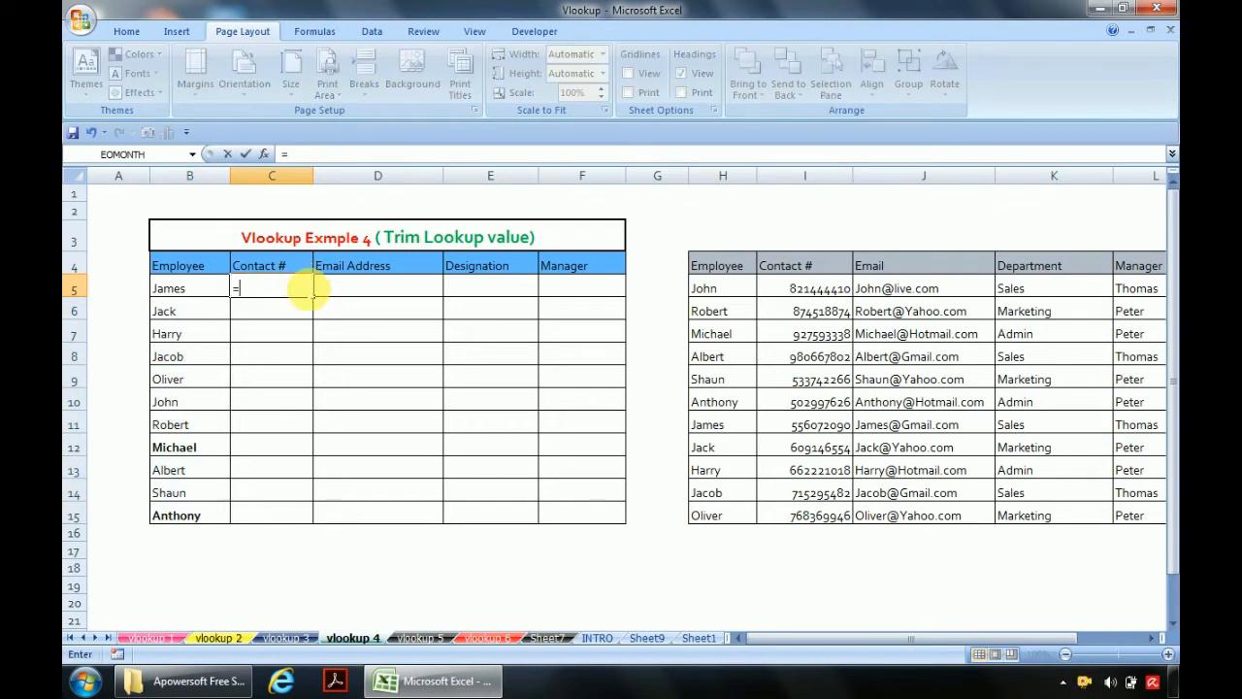
{"action": "type", "text": "vl"}
{"action": "key", "text": "Tab"}
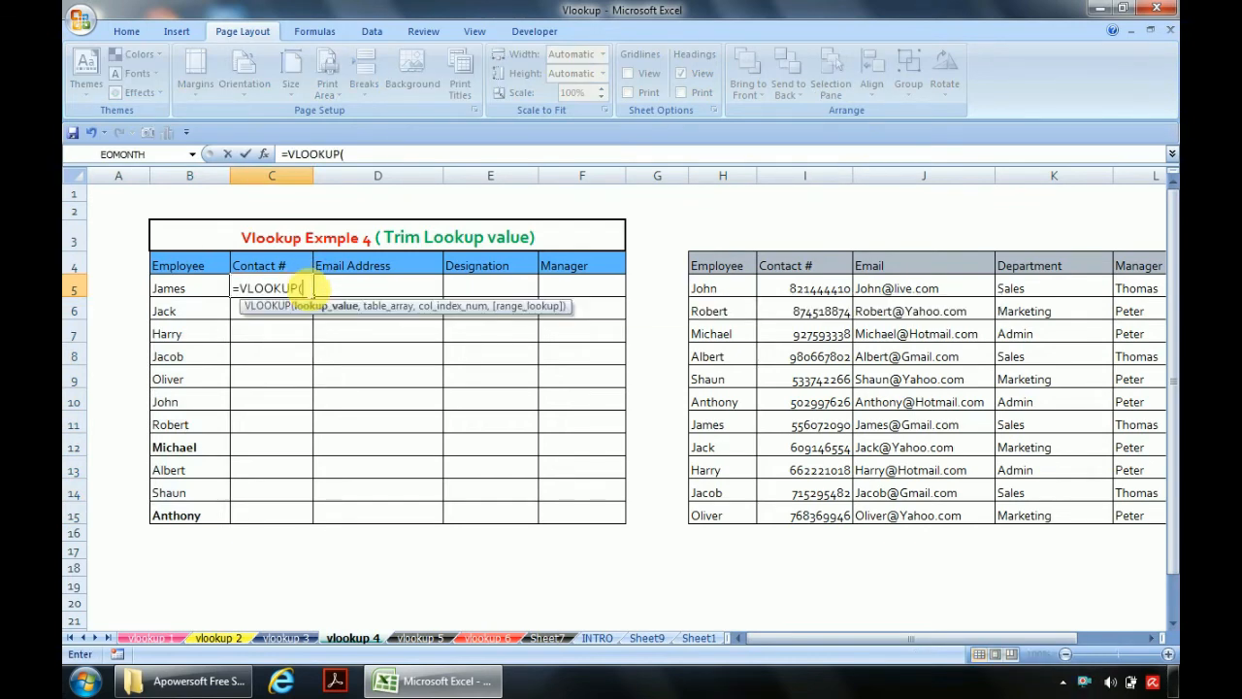
{"action": "left_click", "coordinate": [169, 294]}
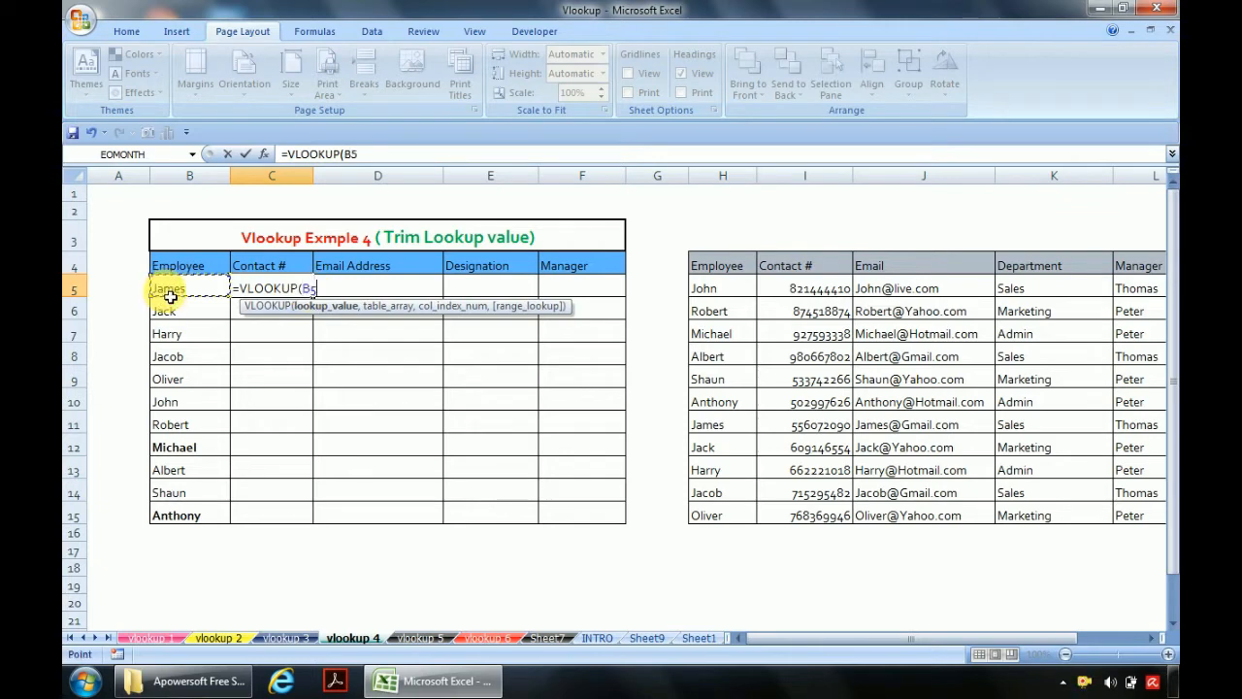
{"action": "key", "text": "F4"}
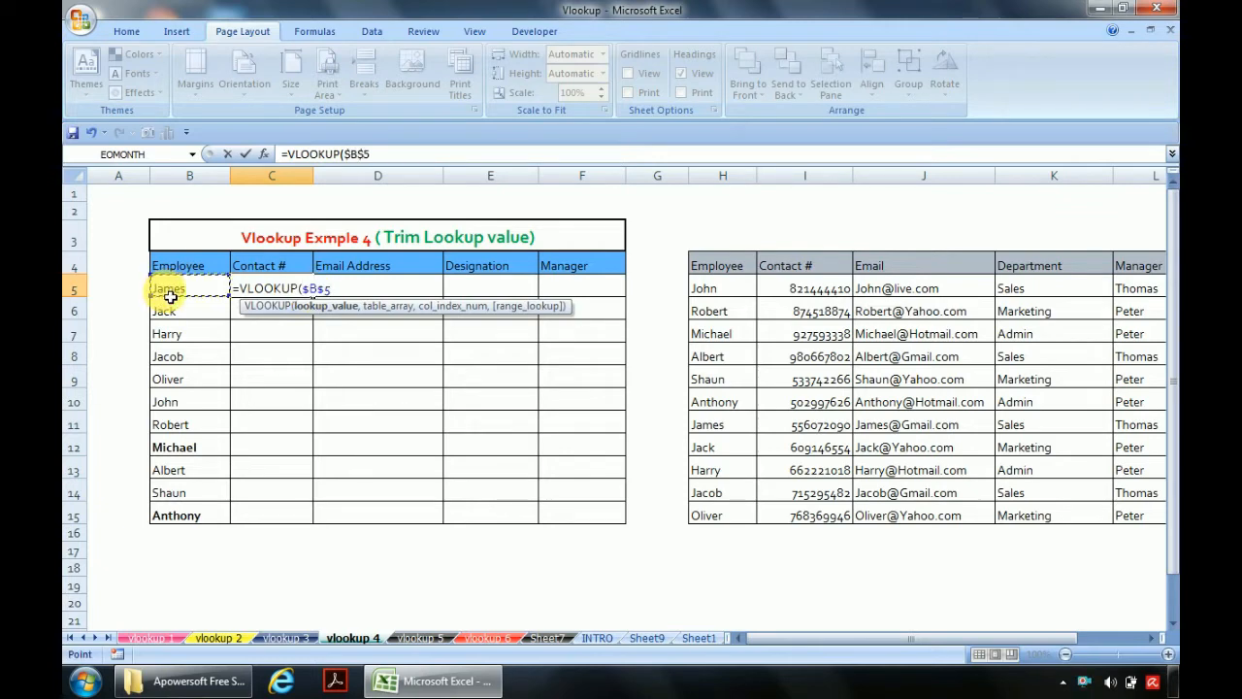
{"action": "key", "text": "F4"}
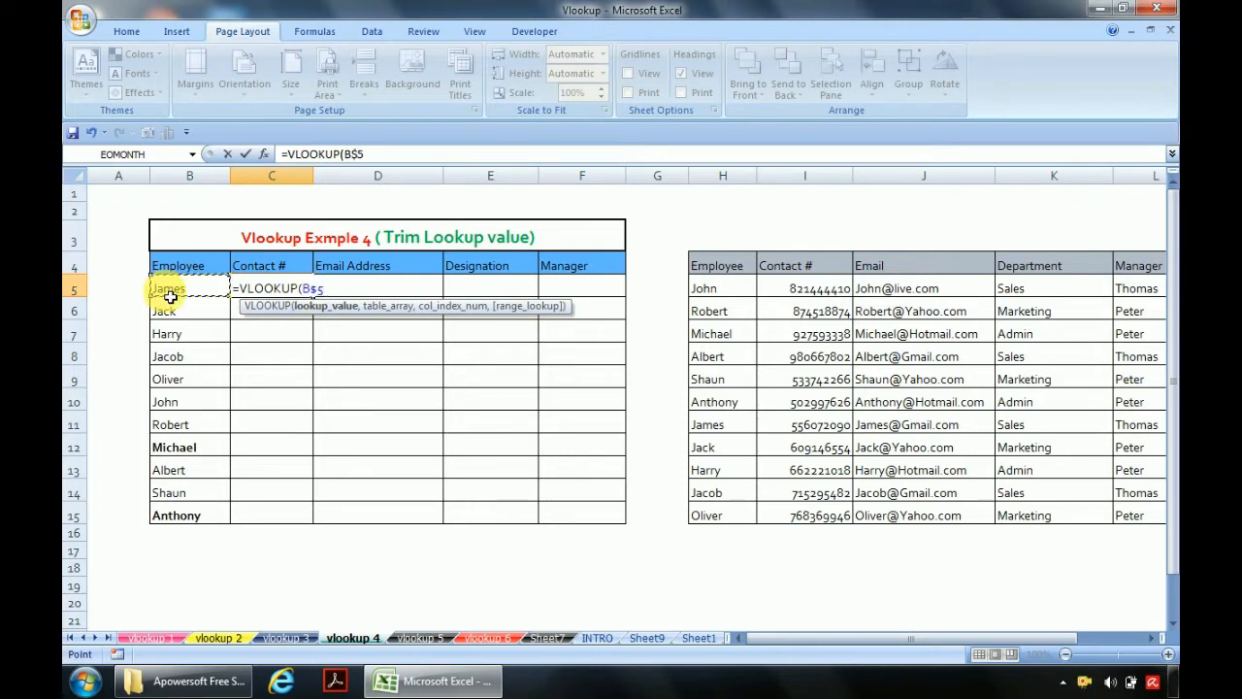
{"action": "key", "text": "F4"}
{"action": "type", "text": ","}
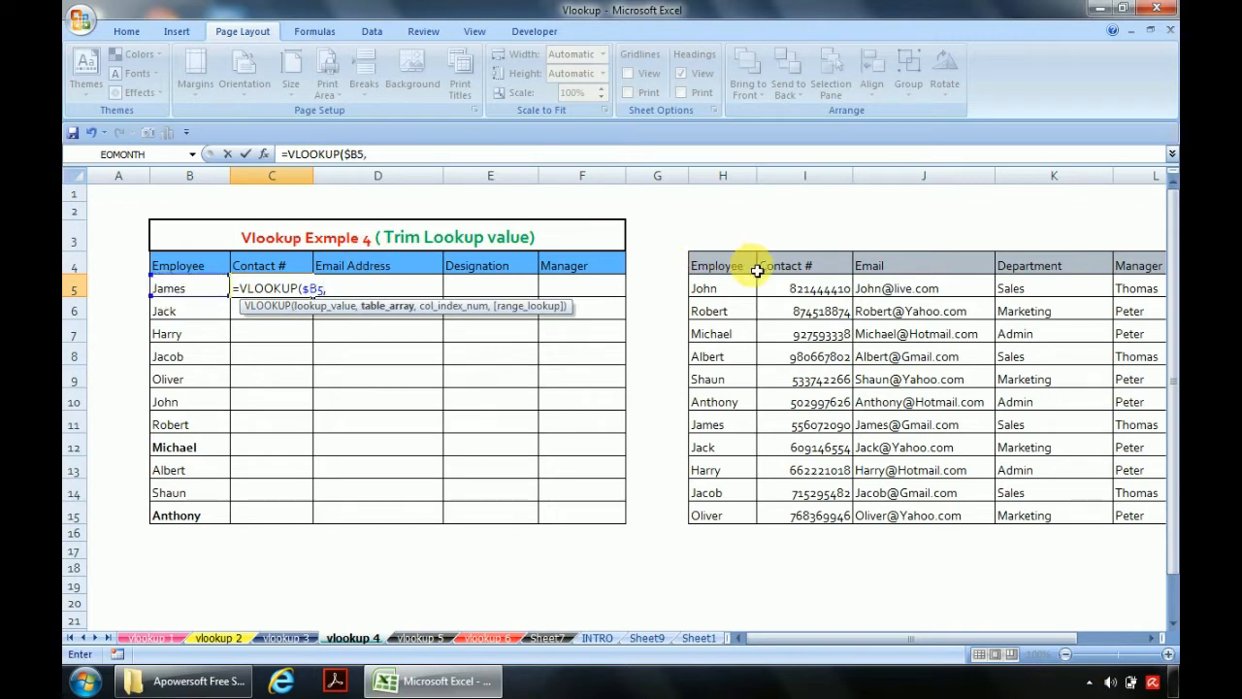
Add the reference table as the VLOOKUP's table array with the absolute range $H$4:$L$15
{"action": "left_click", "coordinate": [740, 273]}
{"action": "key", "text": "ctrl+shift+Down"}
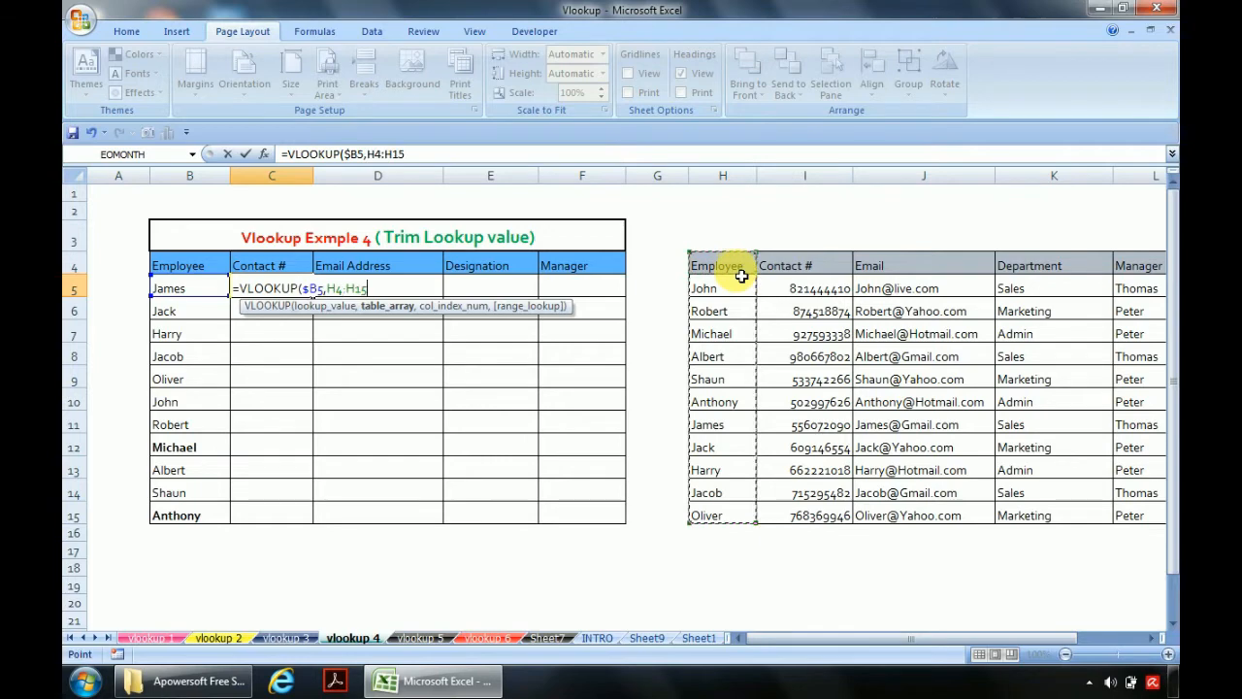
{"action": "key", "text": "ctrl+shift+Right"}
{"action": "key", "text": "F4"}
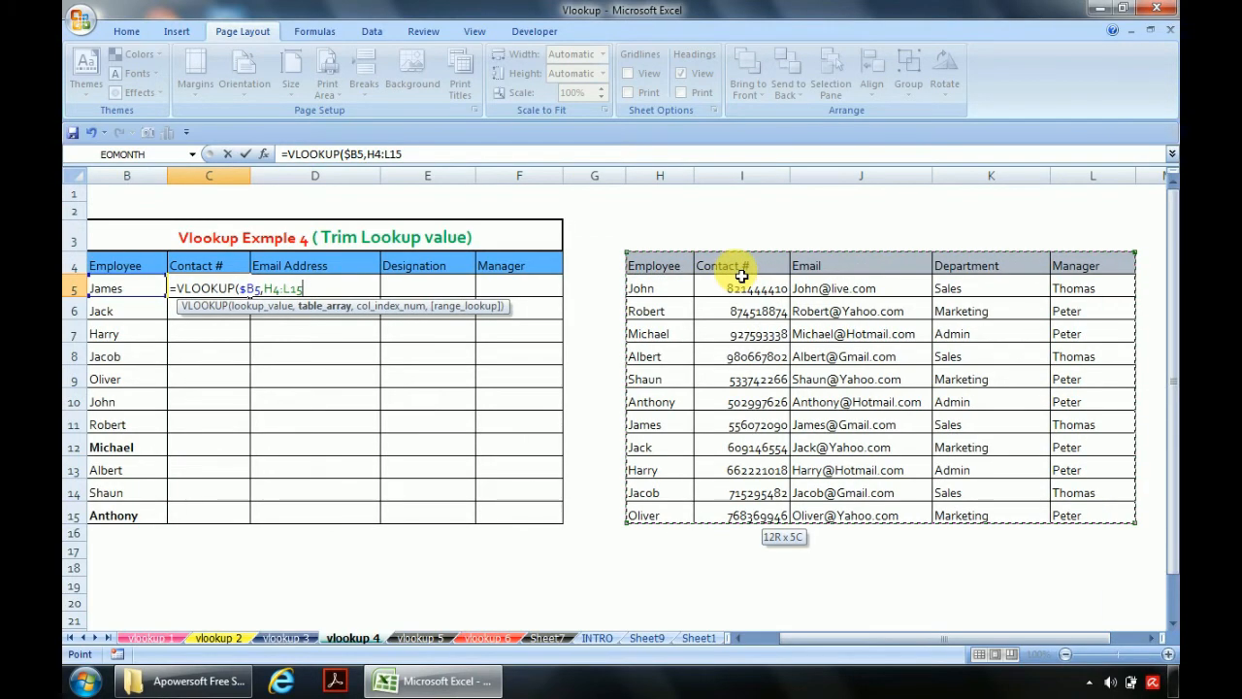
{"action": "type", "text": ","}
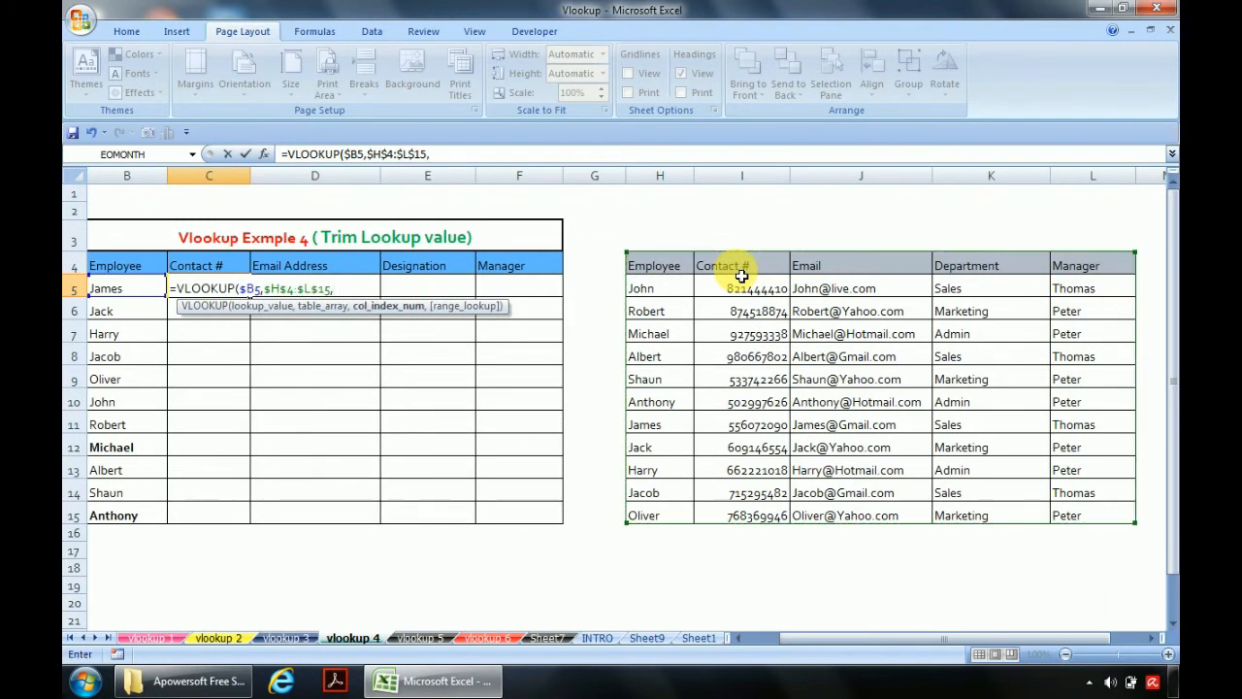
Complete the VLOOKUP with COLUMN(B18) as the column index and 0 for an exact match
{"action": "type", "text": "co"}
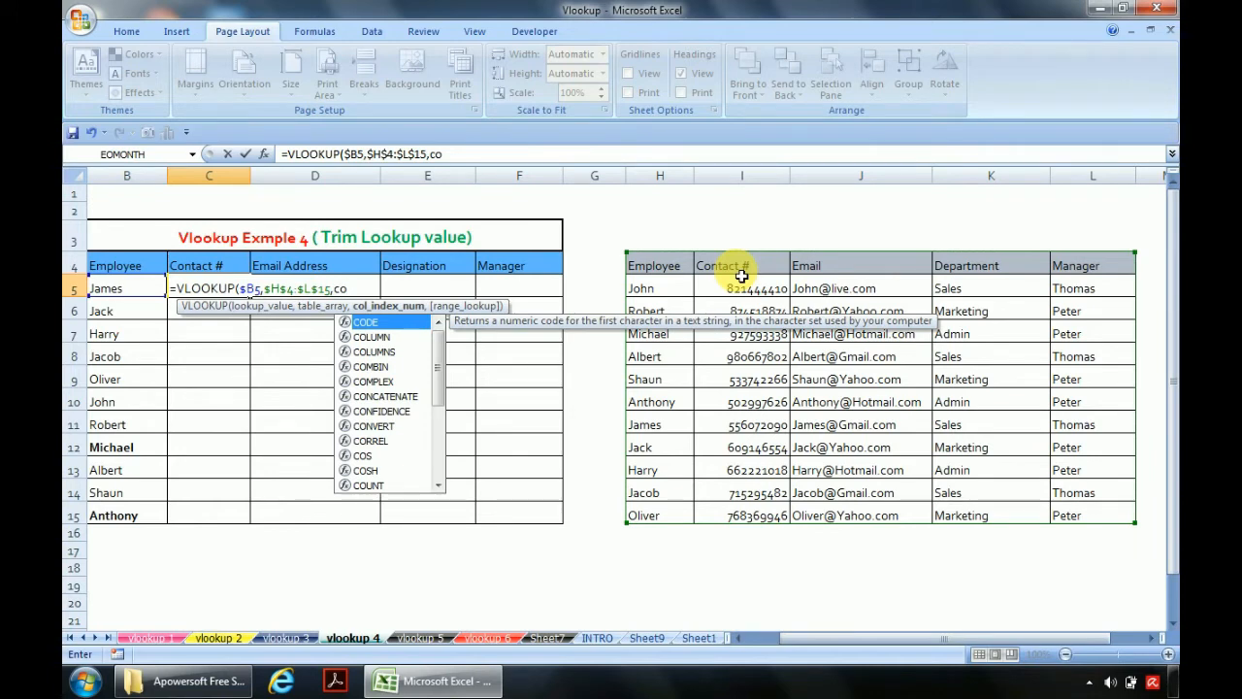
{"action": "key", "text": "Down"}
{"action": "key", "text": "Tab"}
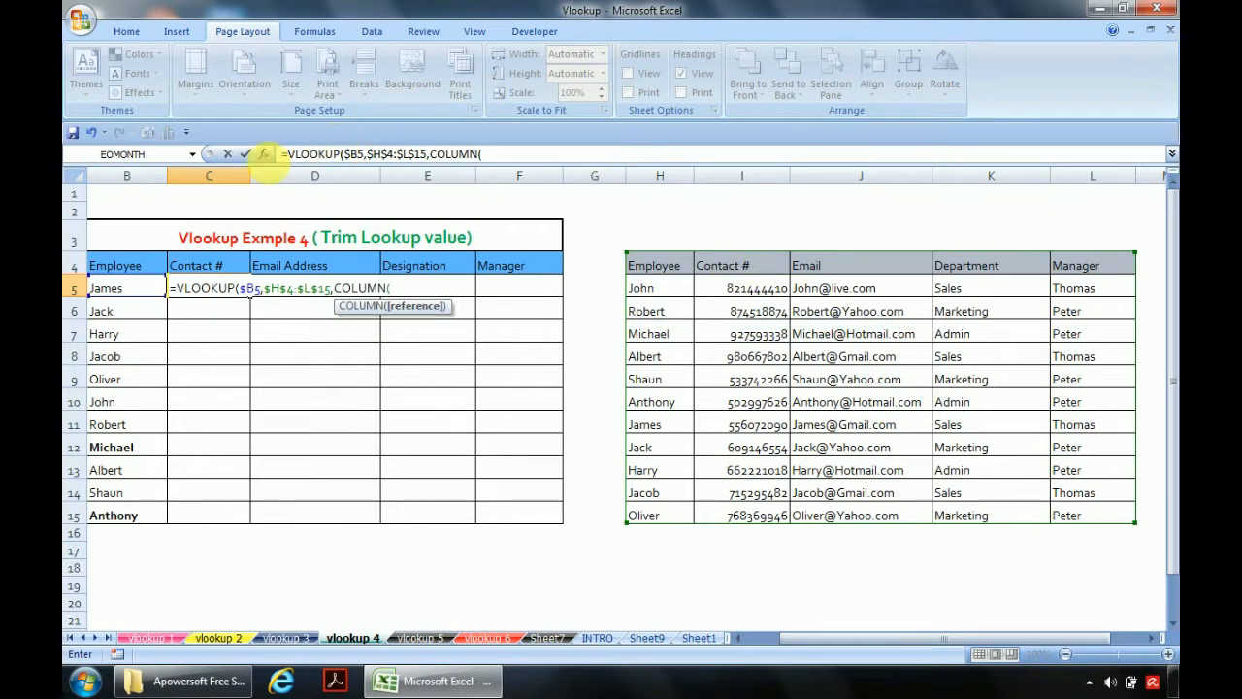
{"action": "left_click", "coordinate": [243, 212]}
{"action": "key", "text": "Left"}
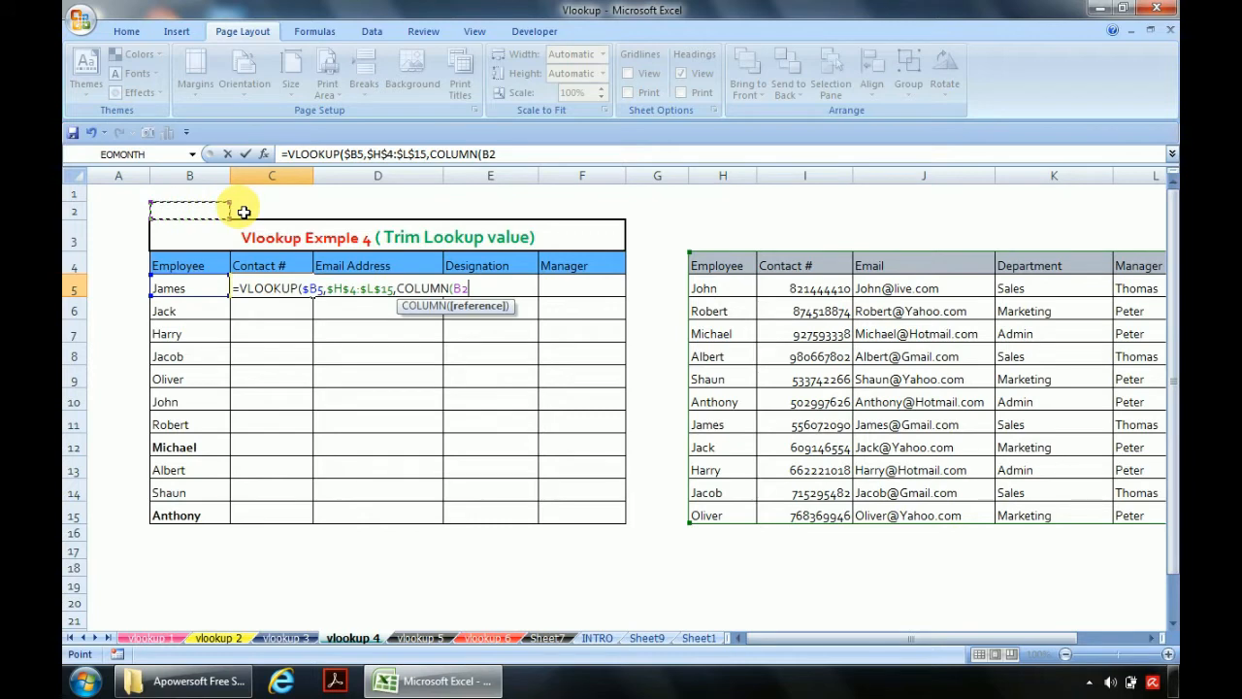
{"action": "key", "text": "Up"}
{"action": "key", "text": "Down"}
{"action": "key", "text": "Down"}
{"action": "key", "text": "Down"}
{"action": "key", "text": "Down"}
{"action": "key", "text": "Down"}
{"action": "key", "text": "Down"}
{"action": "key", "text": "Down"}
{"action": "key", "text": "Down"}
{"action": "key", "text": "Down"}
{"action": "key", "text": "Down"}
{"action": "key", "text": "Down"}
{"action": "key", "text": "Down"}
{"action": "key", "text": "Down"}
{"action": "key", "text": "Down"}
{"action": "key", "text": "Down"}
{"action": "key", "text": "Down"}
{"action": "key", "text": "Down"}
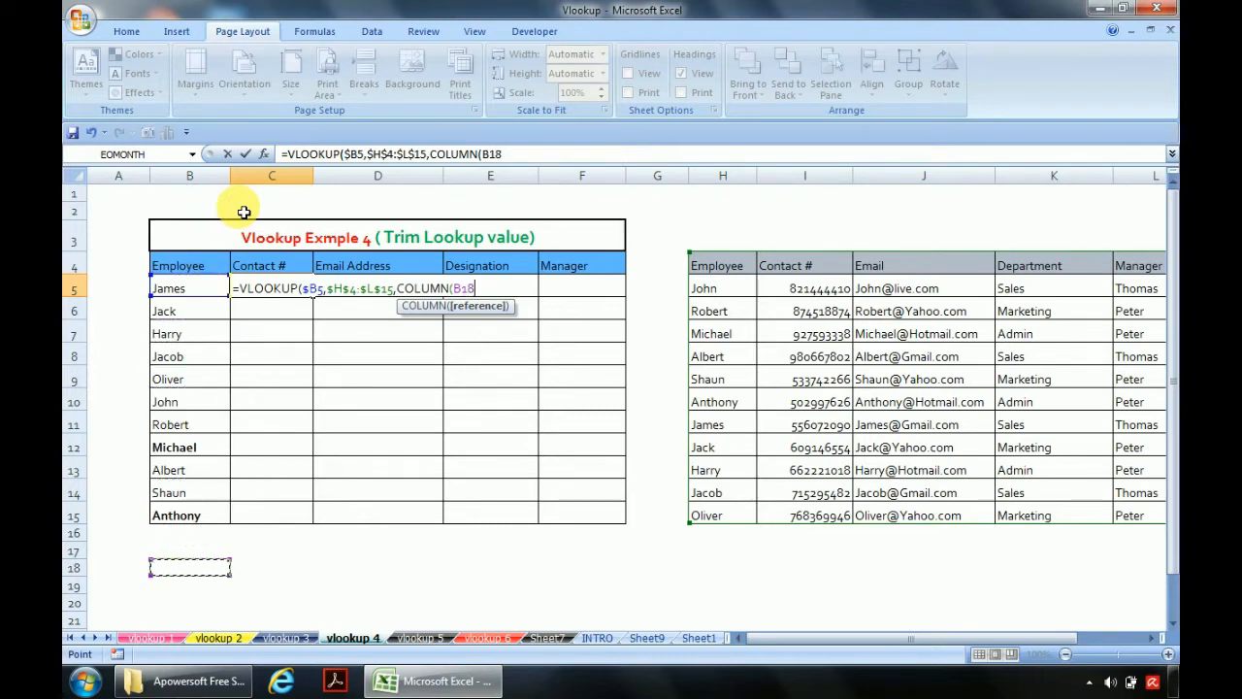
{"action": "type", "text": ")"}
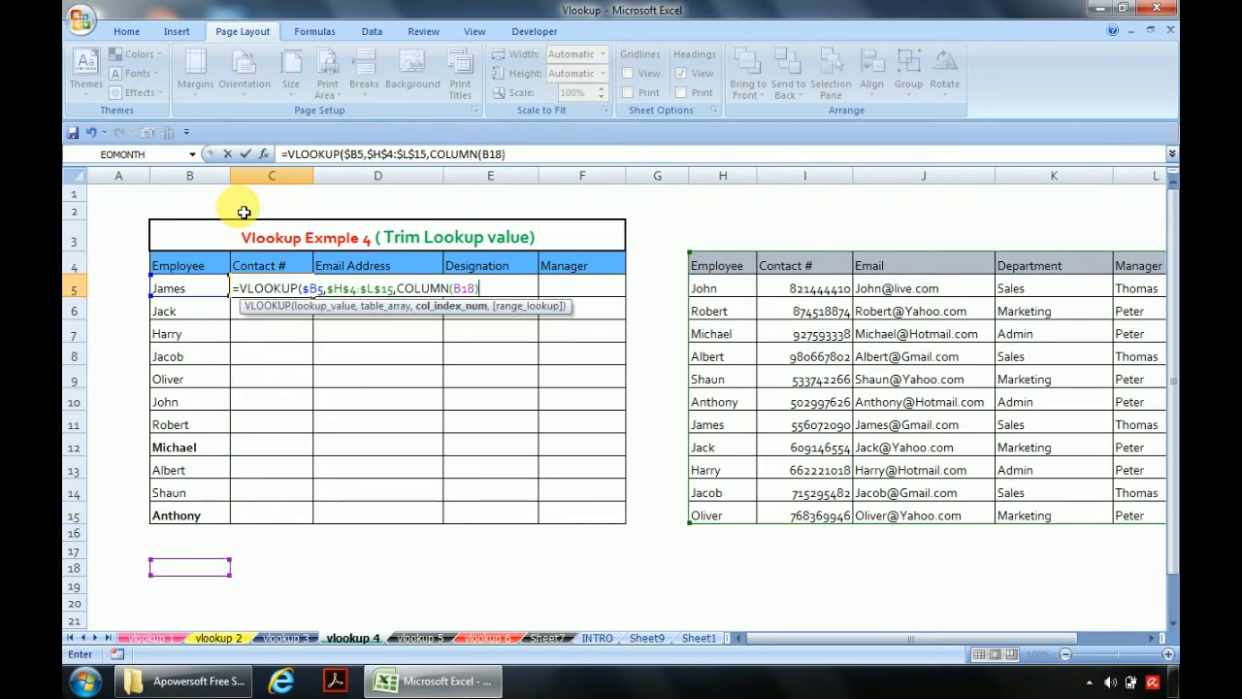
{"action": "type", "text": ",0"}
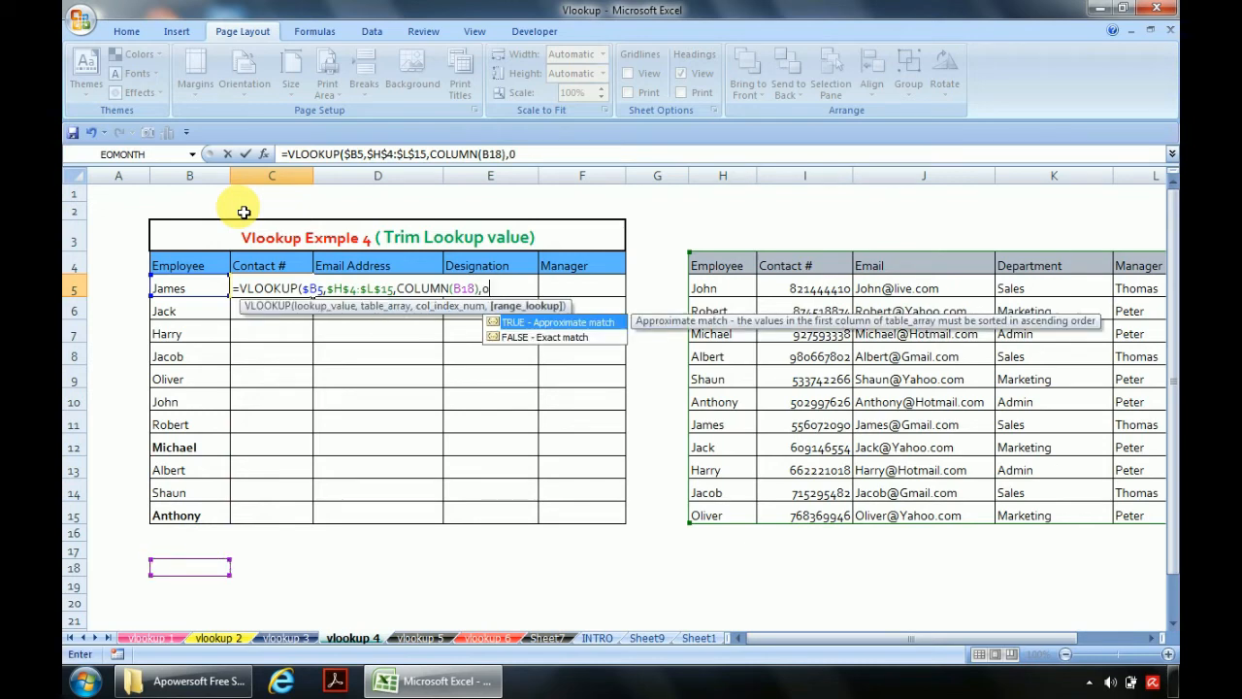
{"action": "type", "text": ")"}
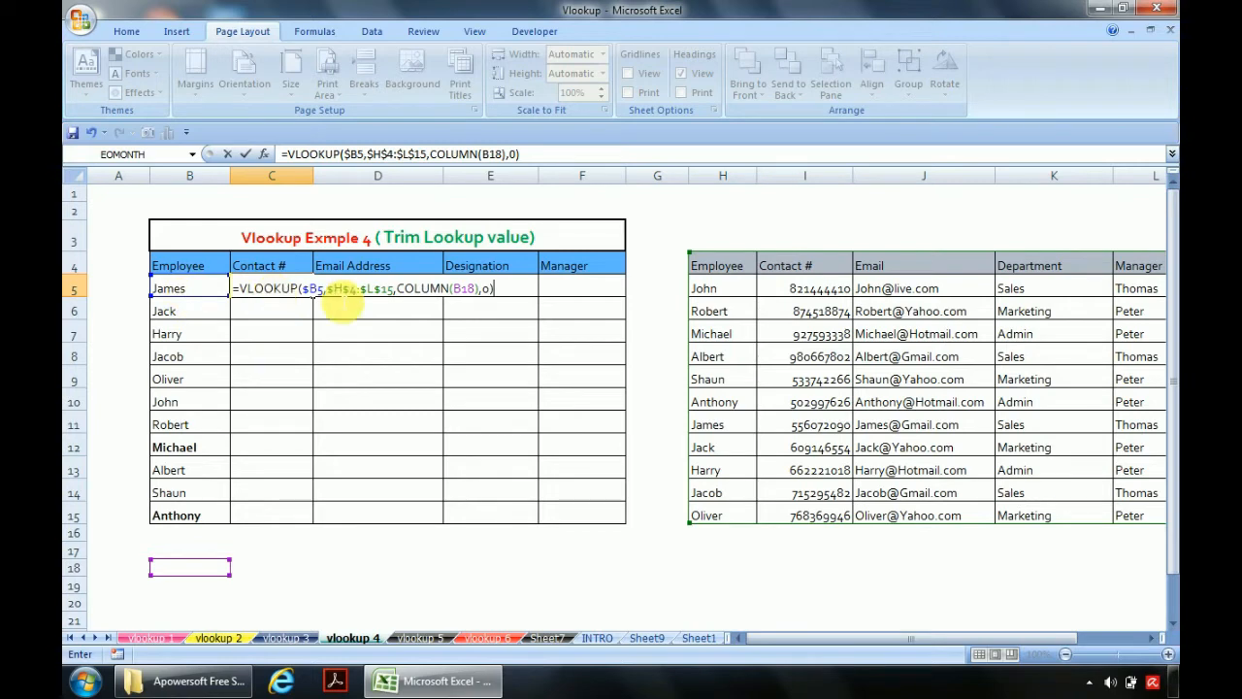
Wrap the lookup value $B5 in TRIM and enter the formula in C5
{"action": "double_click", "coordinate": [310, 293]}
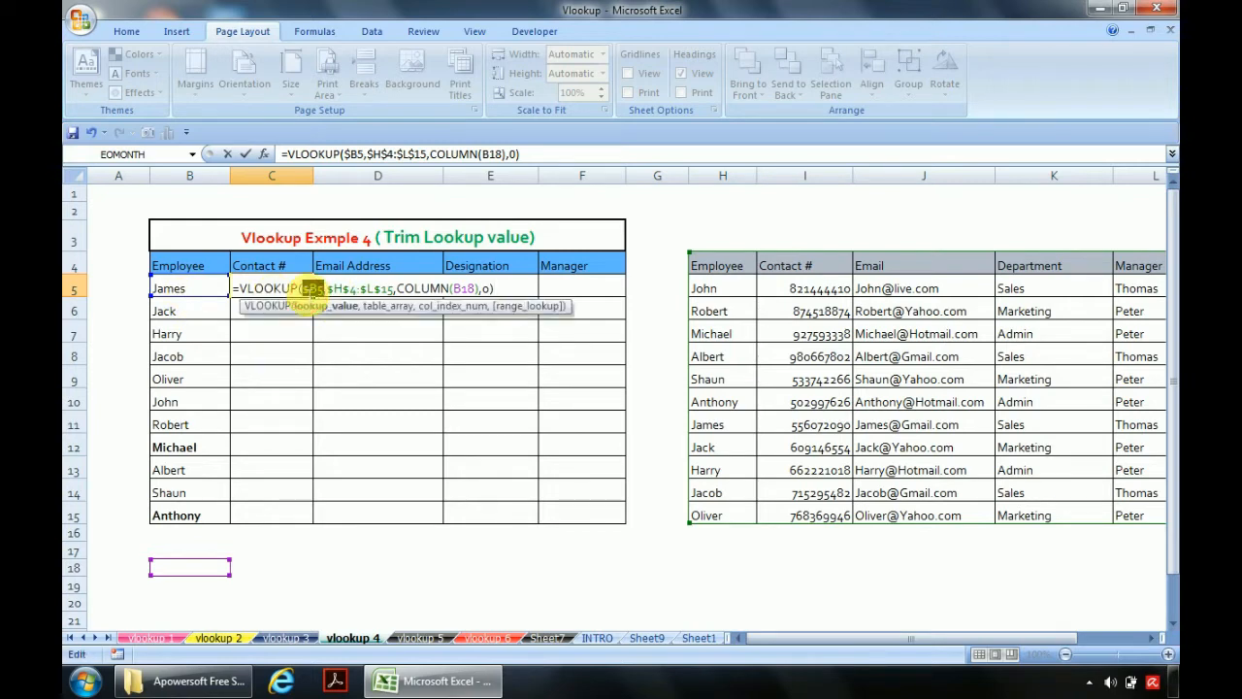
{"action": "left_click", "coordinate": [312, 289]}
{"action": "type", "text": "tri"}
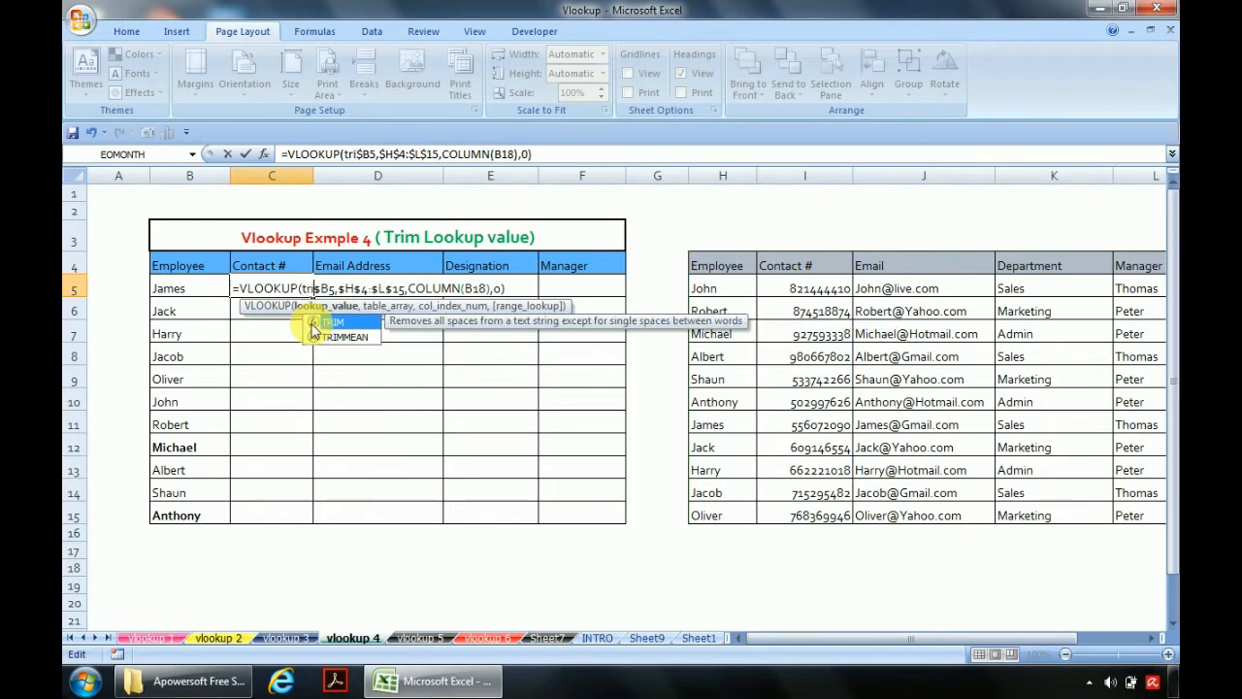
{"action": "double_click", "coordinate": [312, 324]}
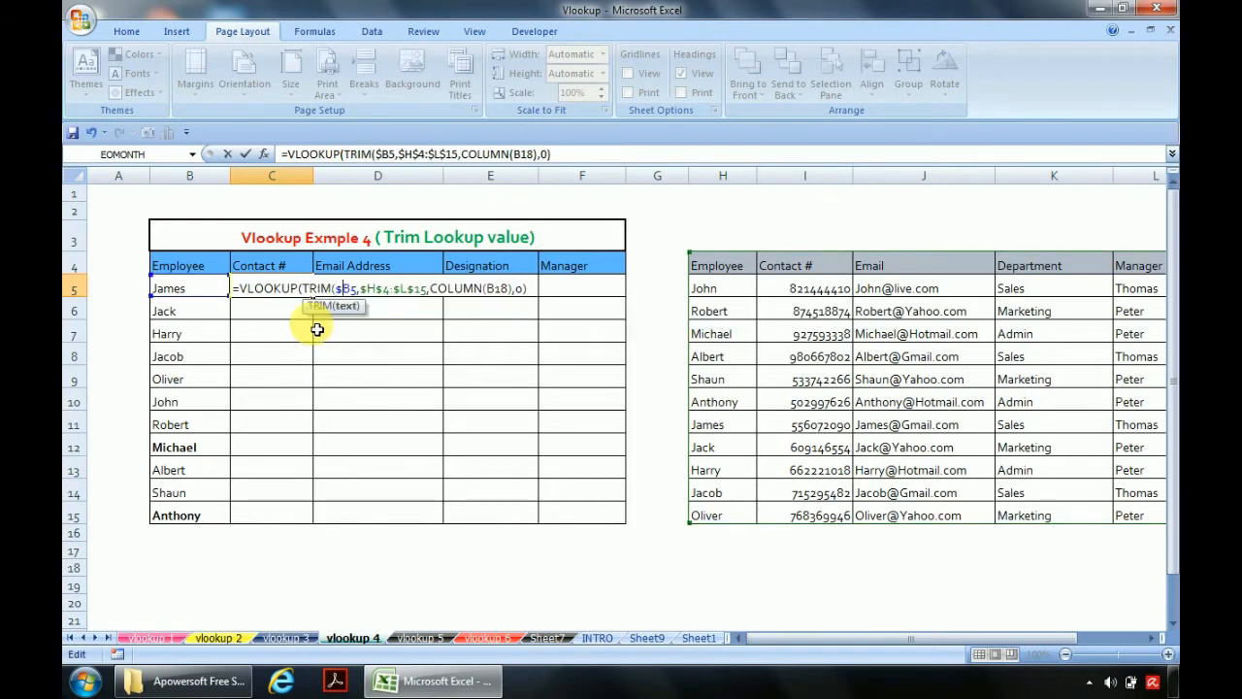
{"action": "type", "text": ")"}
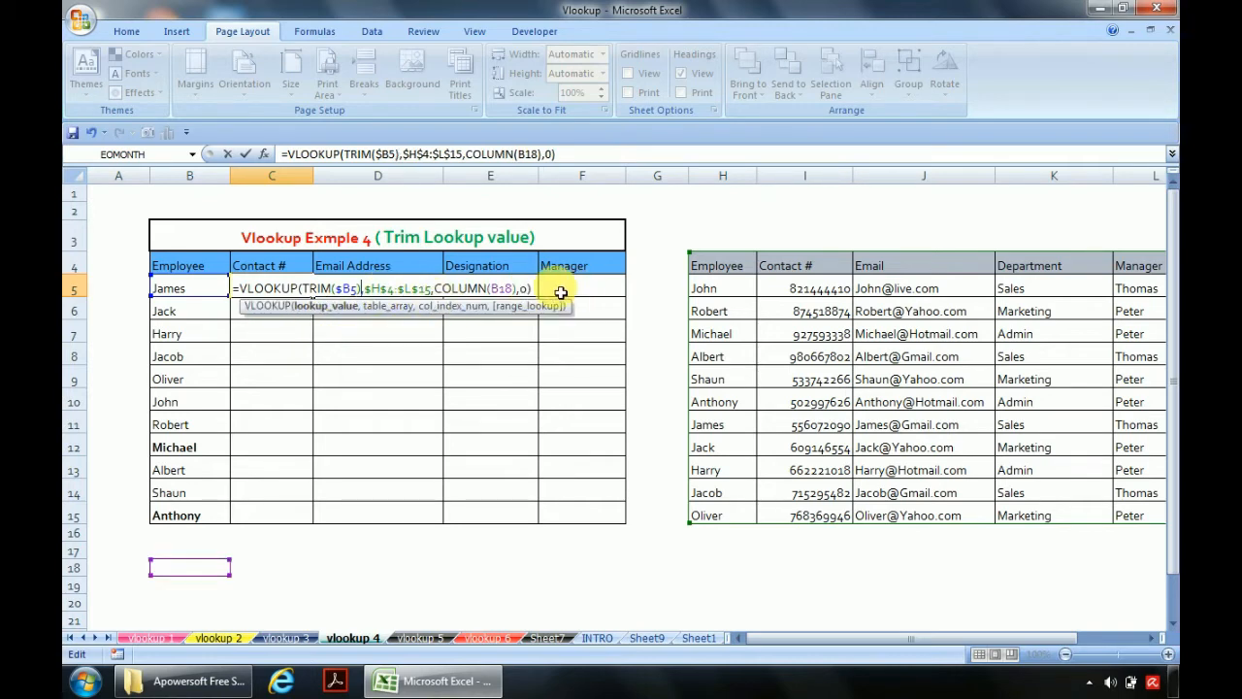
{"action": "key", "text": "ctrl+Return"}
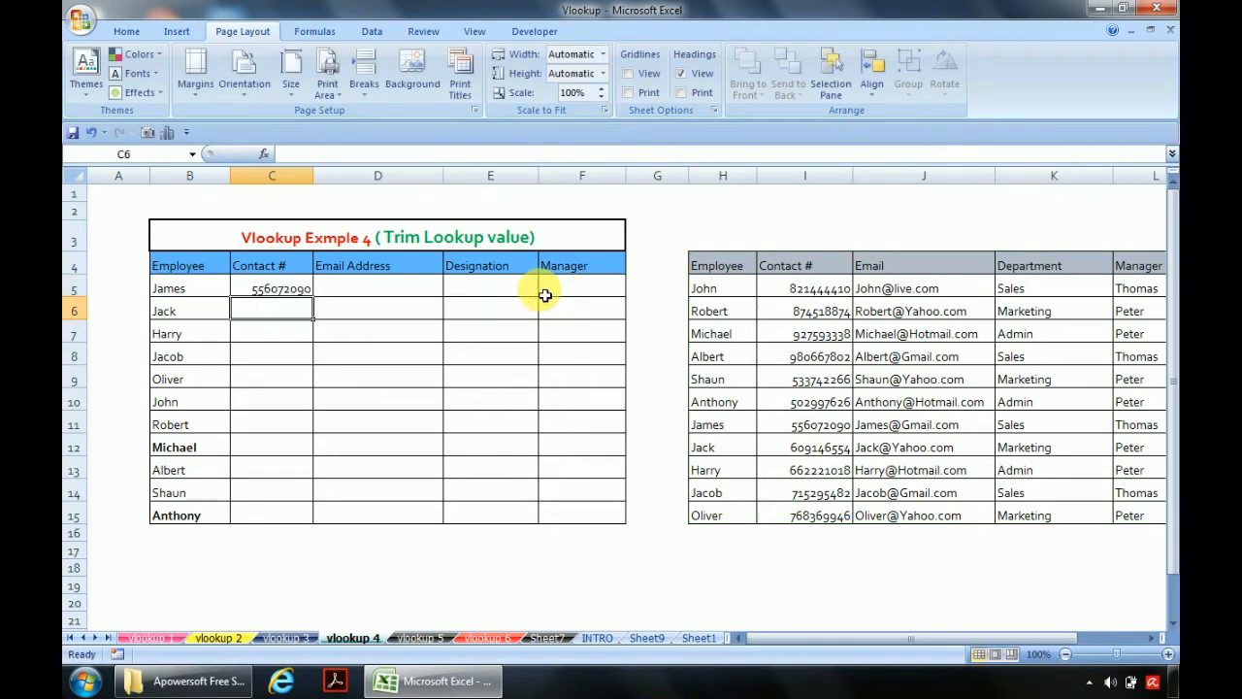
Copy the C5 formula into D5, E5 and F5
{"action": "key", "text": "ctrl+c"}
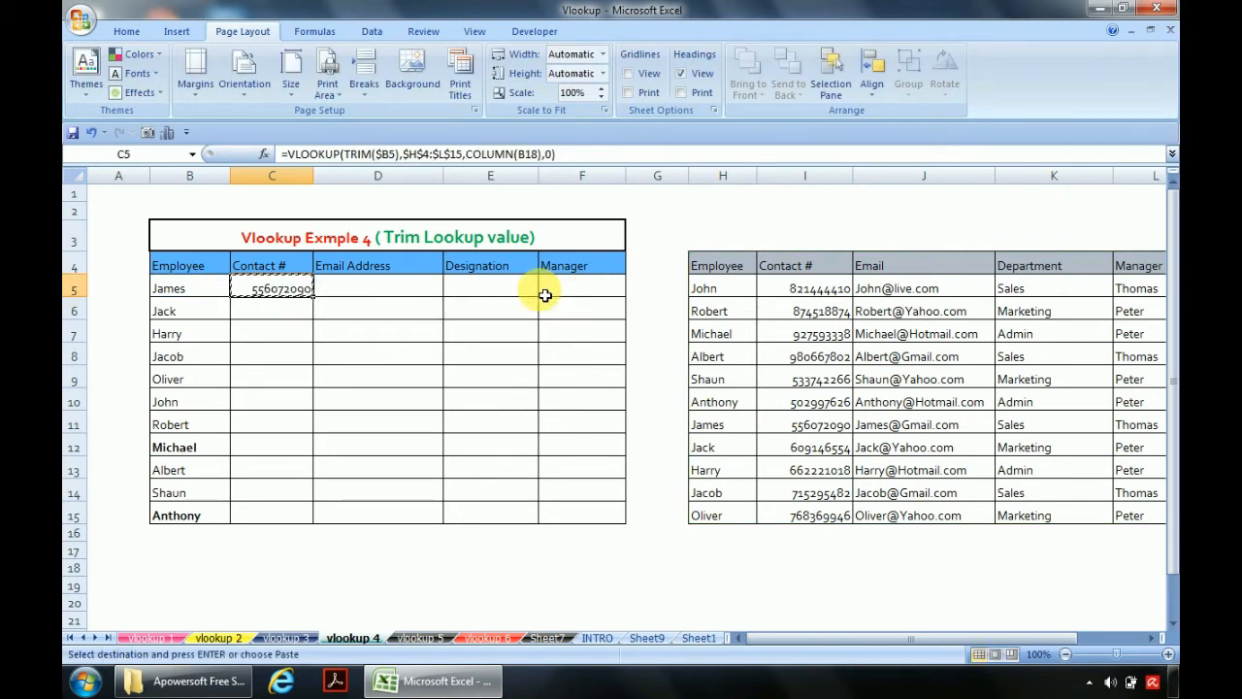
{"action": "key", "text": "Right"}
{"action": "key", "text": "ctrl+v"}
{"action": "key", "text": "Right"}
{"action": "key", "text": "ctrl+v"}
{"action": "key", "text": "Right"}
{"action": "key", "text": "ctrl+v"}
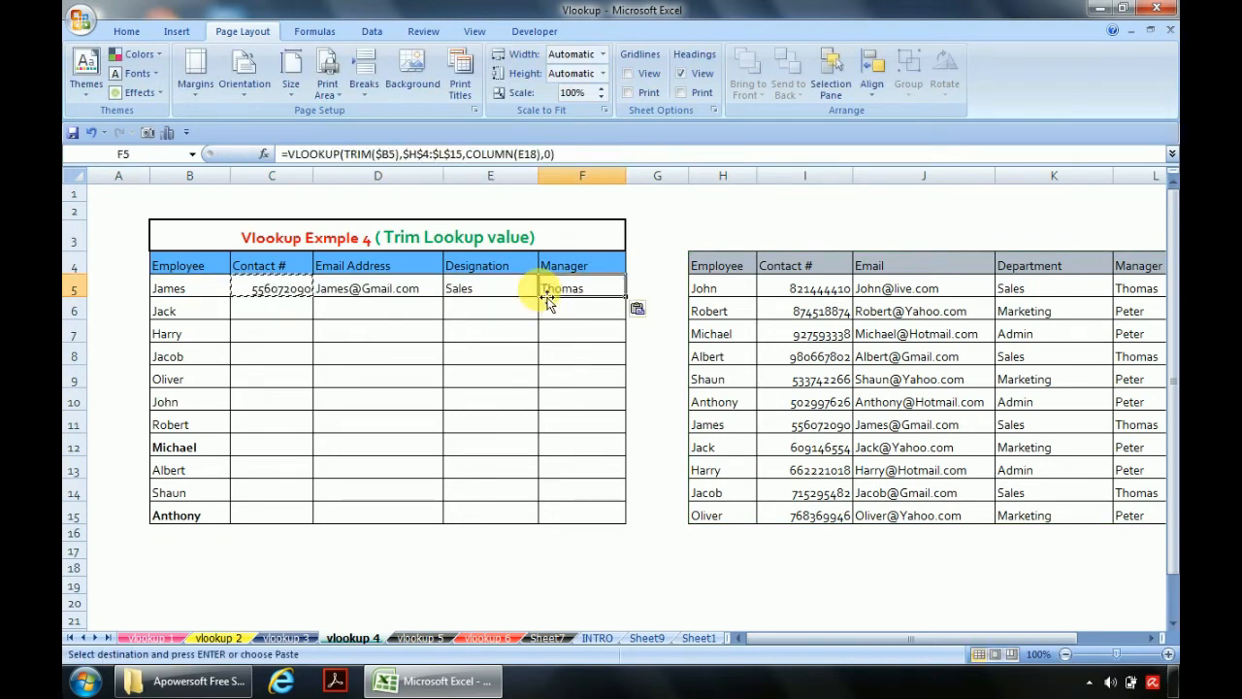
{"action": "key", "text": "Escape"}
Fill the formulas in C5:F5 down through row 15
{"action": "key", "text": "Left"}
{"action": "key", "text": "Left"}
{"action": "key", "text": "Left"}
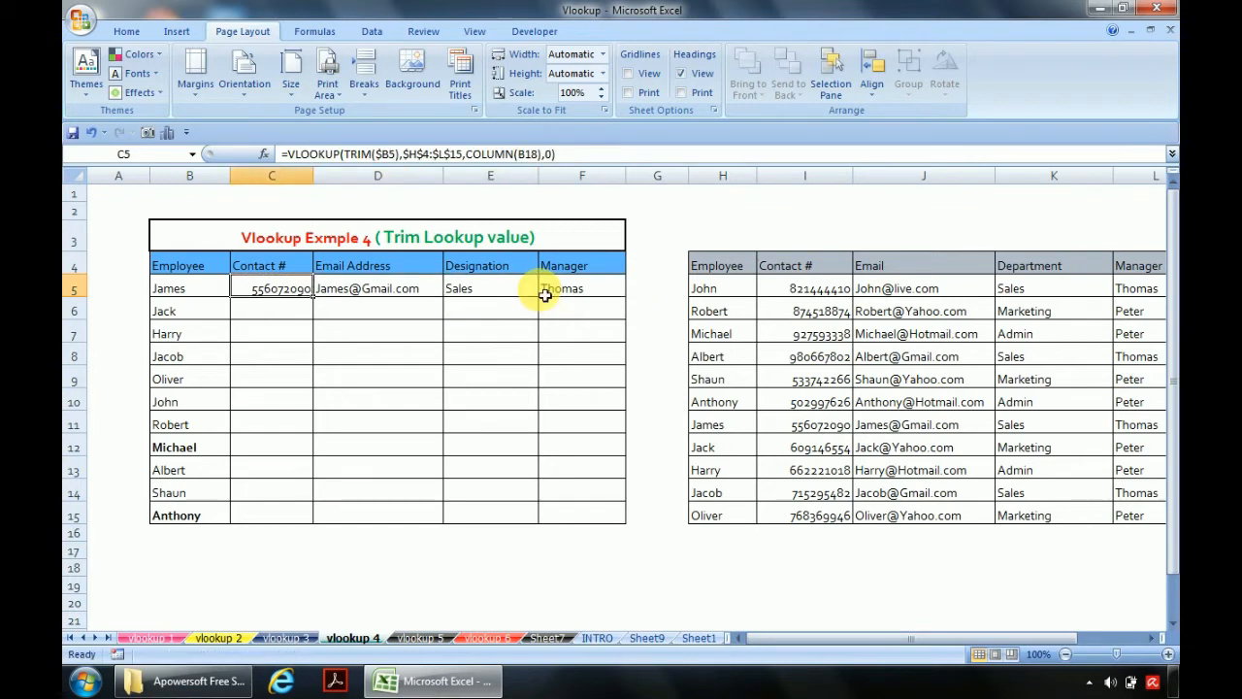
{"action": "key", "text": "shift+Right"}
{"action": "key", "text": "shift+Right"}
{"action": "key", "text": "shift+Right"}
{"action": "key", "text": "shift+Down"}
{"action": "key", "text": "shift+Down"}
{"action": "key", "text": "shift+Down"}
{"action": "key", "text": "shift+Down"}
{"action": "key", "text": "shift+Down"}
{"action": "key", "text": "shift+Down"}
{"action": "key", "text": "shift+Down"}
{"action": "key", "text": "shift+Down"}
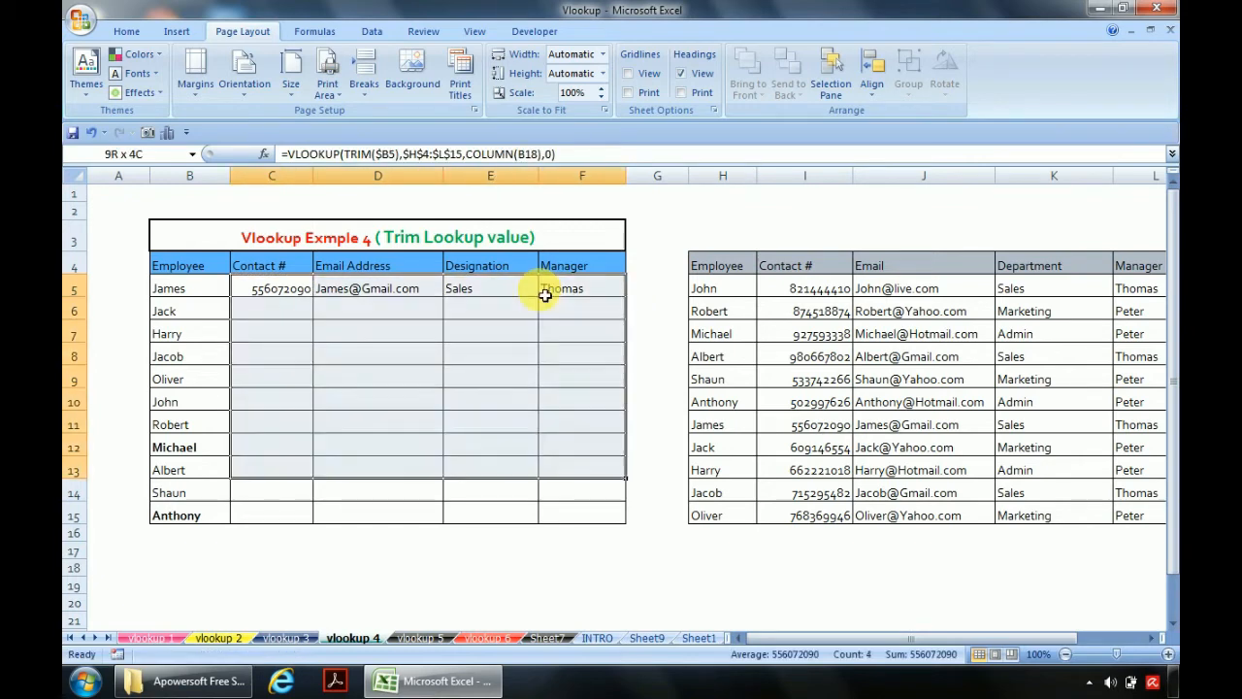
{"action": "key", "text": "shift+Down"}
{"action": "key", "text": "shift+Down"}
{"action": "key", "text": "shift+Down"}
{"action": "key", "text": "shift+Up"}
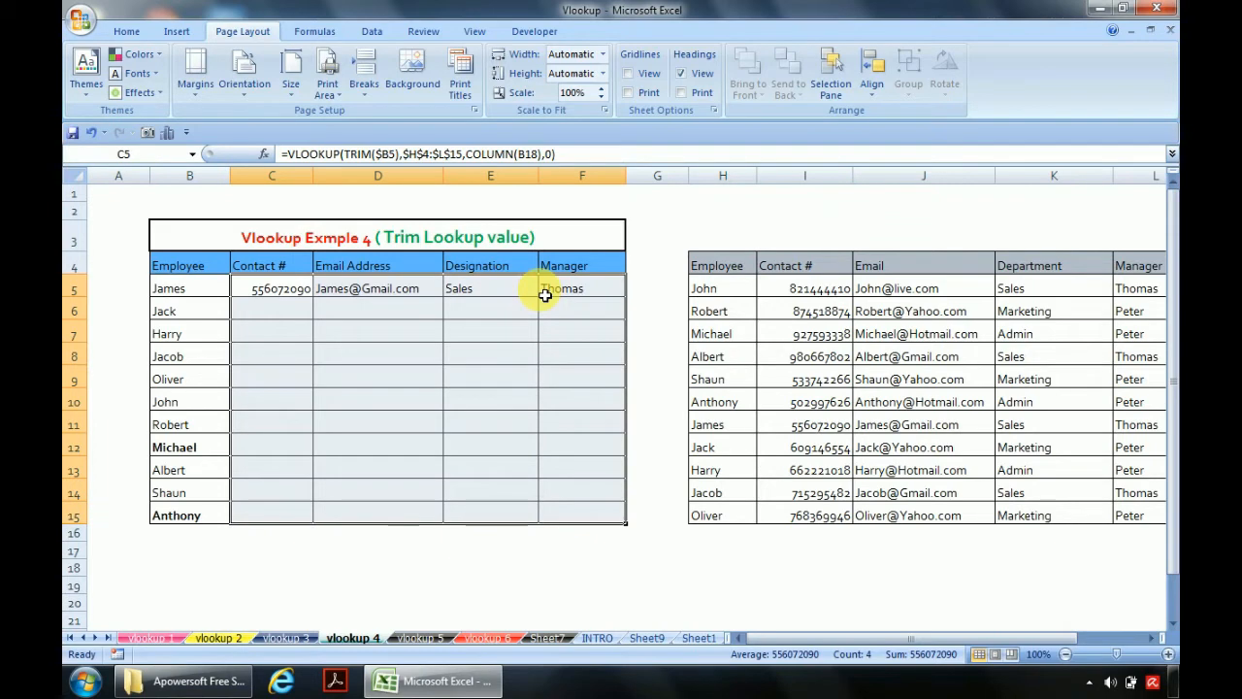
{"action": "key", "text": "ctrl+d"}
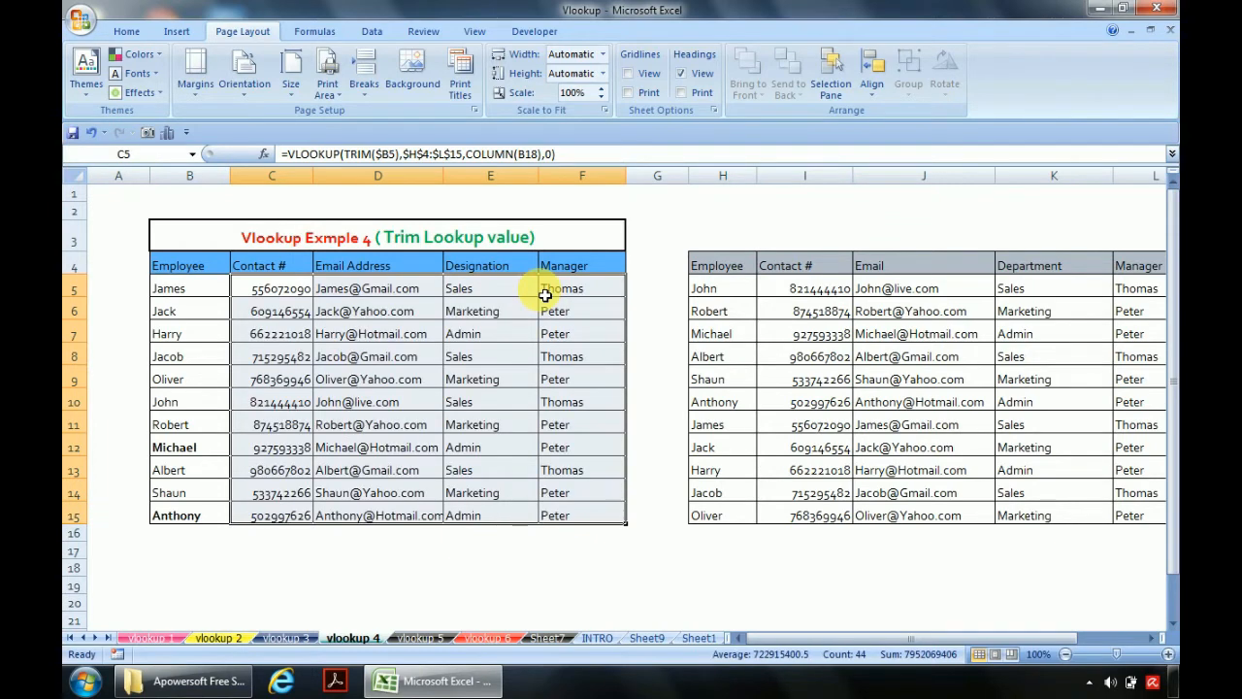
Inspect the formula in C12 and check the name in B12 for a trailing space, leaving both unchanged
{"action": "double_click", "coordinate": [289, 454]}
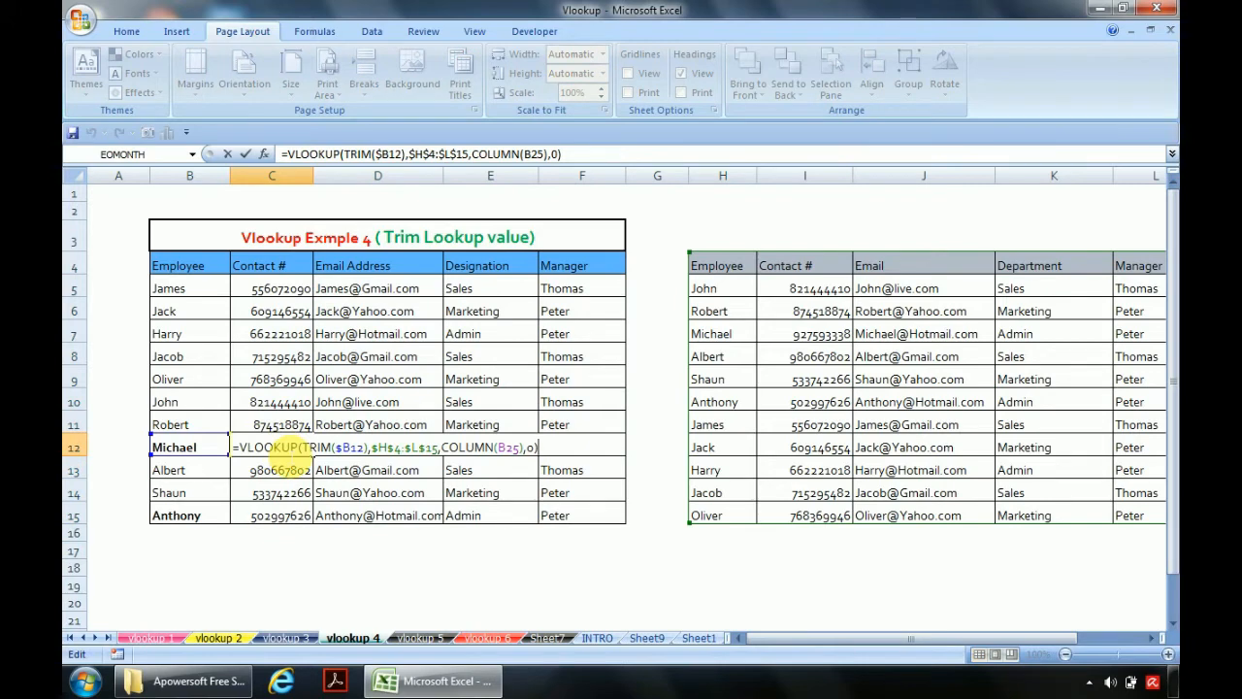
{"action": "key", "text": "Escape"}
{"action": "left_click", "coordinate": [214, 447]}
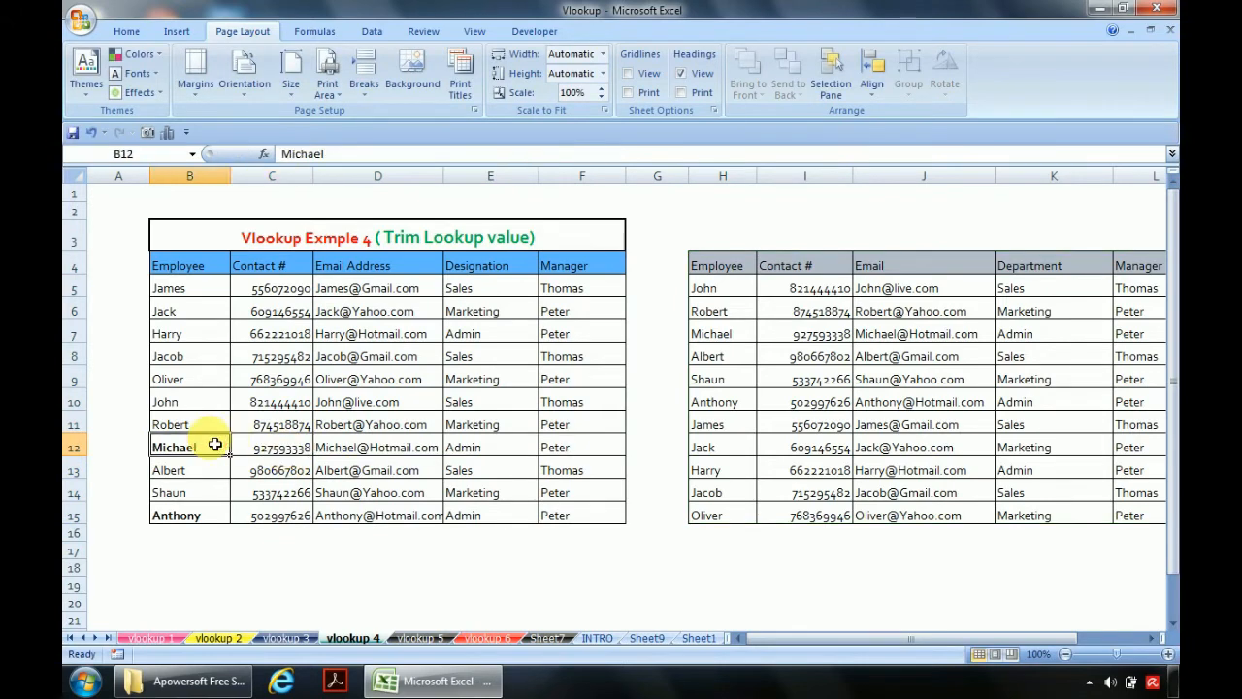
{"action": "double_click", "coordinate": [215, 447]}
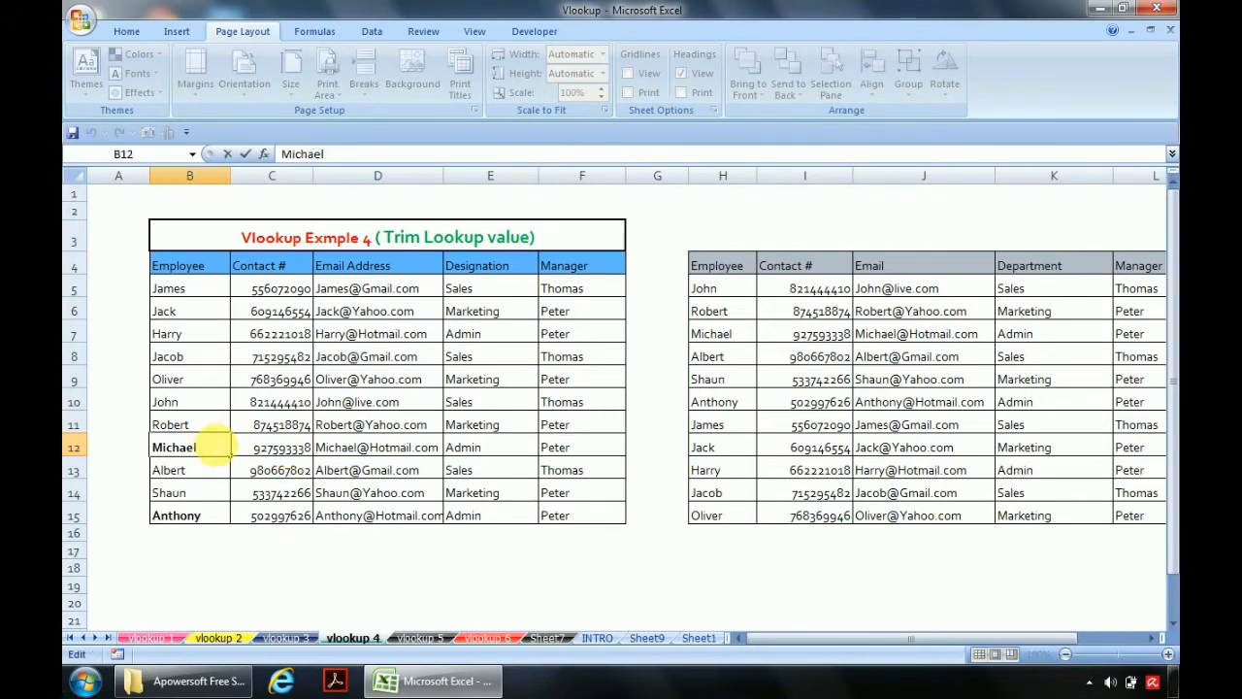
{"action": "left_click", "coordinate": [262, 448]}
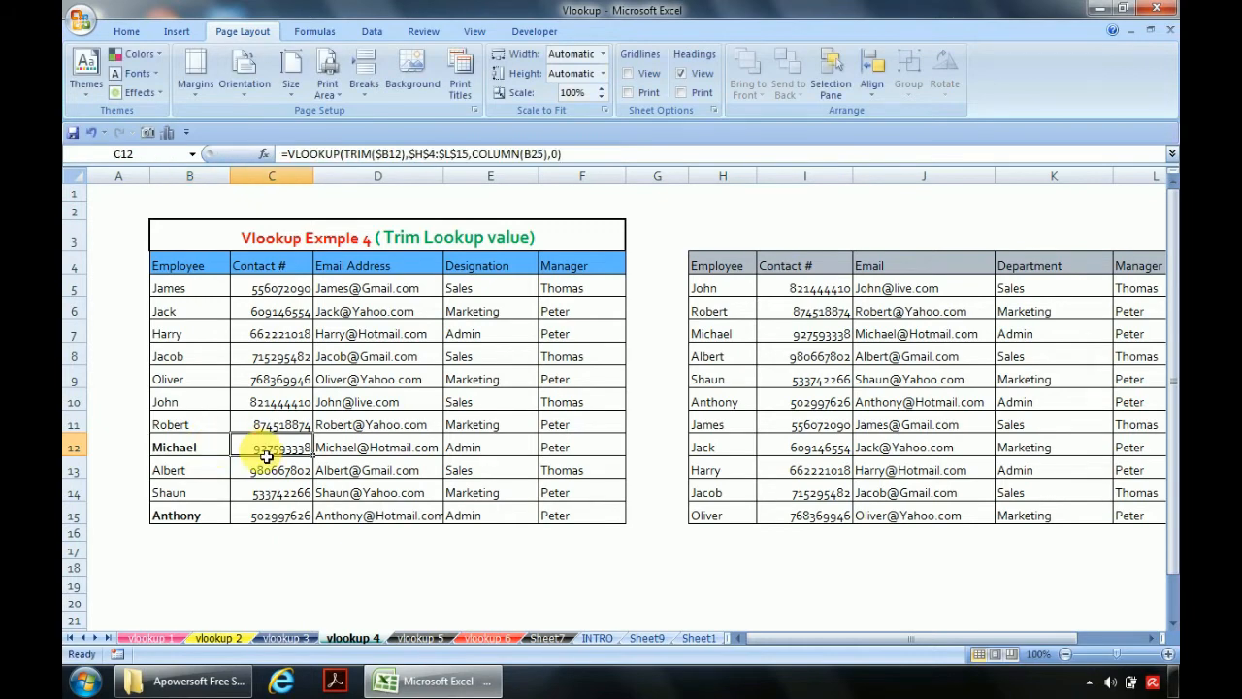
In the C12 formula, try to evaluate the TRIM part with VLOOKUP's opening parenthesis included
{"action": "double_click", "coordinate": [262, 448]}
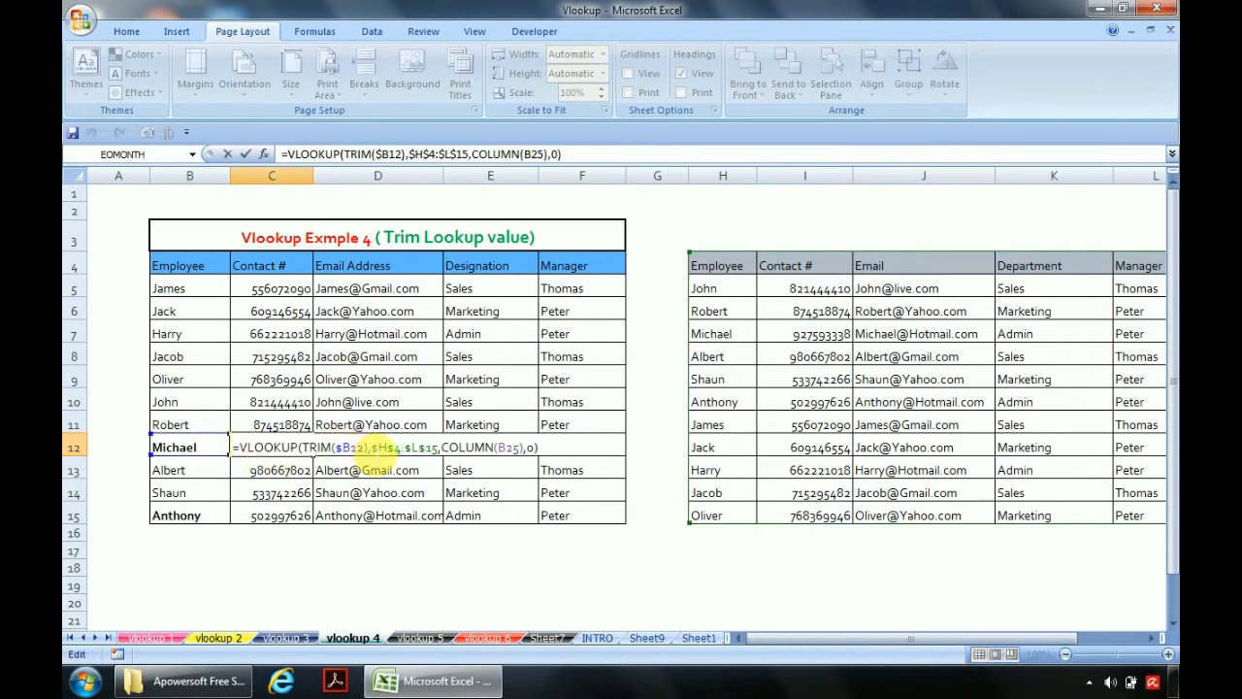
{"action": "left_click", "coordinate": [369, 447]}
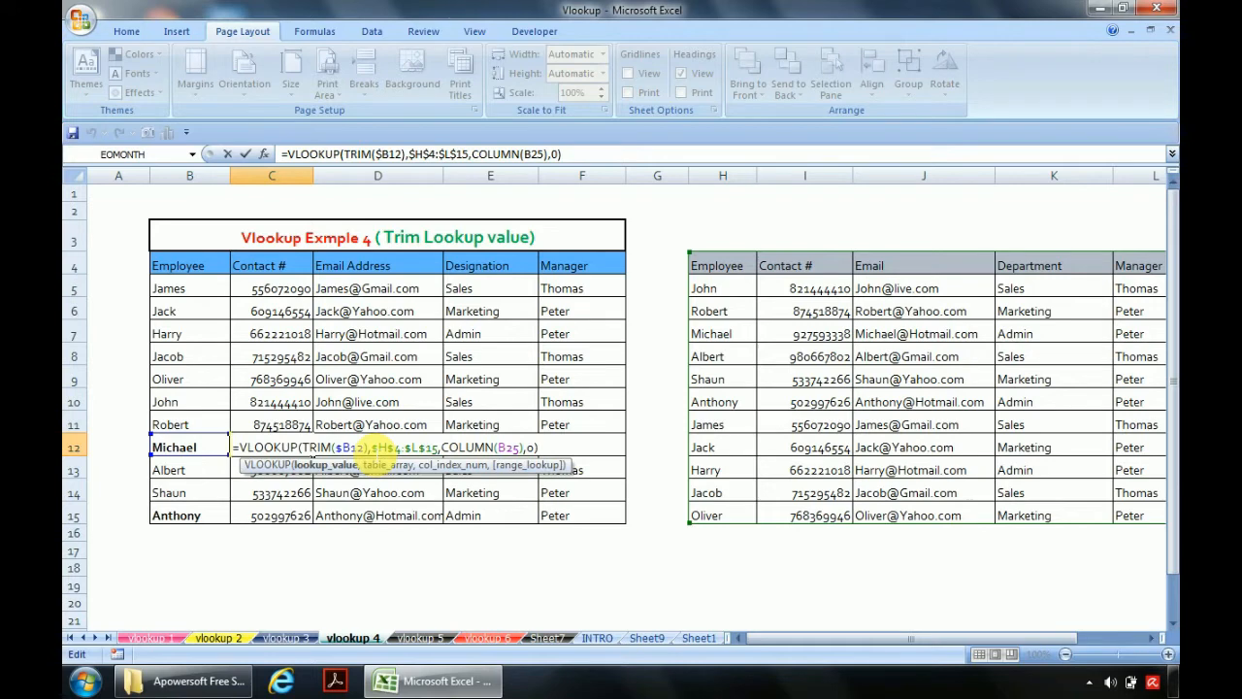
{"action": "key", "text": "shift+Left"}
{"action": "key", "text": "shift+Left"}
{"action": "key", "text": "shift+Left"}
{"action": "key", "text": "shift+Left"}
{"action": "key", "text": "shift+Left"}
{"action": "key", "text": "shift+Left"}
{"action": "key", "text": "shift+Left"}
{"action": "key", "text": "shift+Left"}
{"action": "key", "text": "shift+Left"}
{"action": "key", "text": "shift+Left"}
{"action": "key", "text": "shift+Left"}
{"action": "key", "text": "shift+Left"}
{"action": "key", "text": "shift+Right"}
{"action": "key", "text": "shift+Right"}
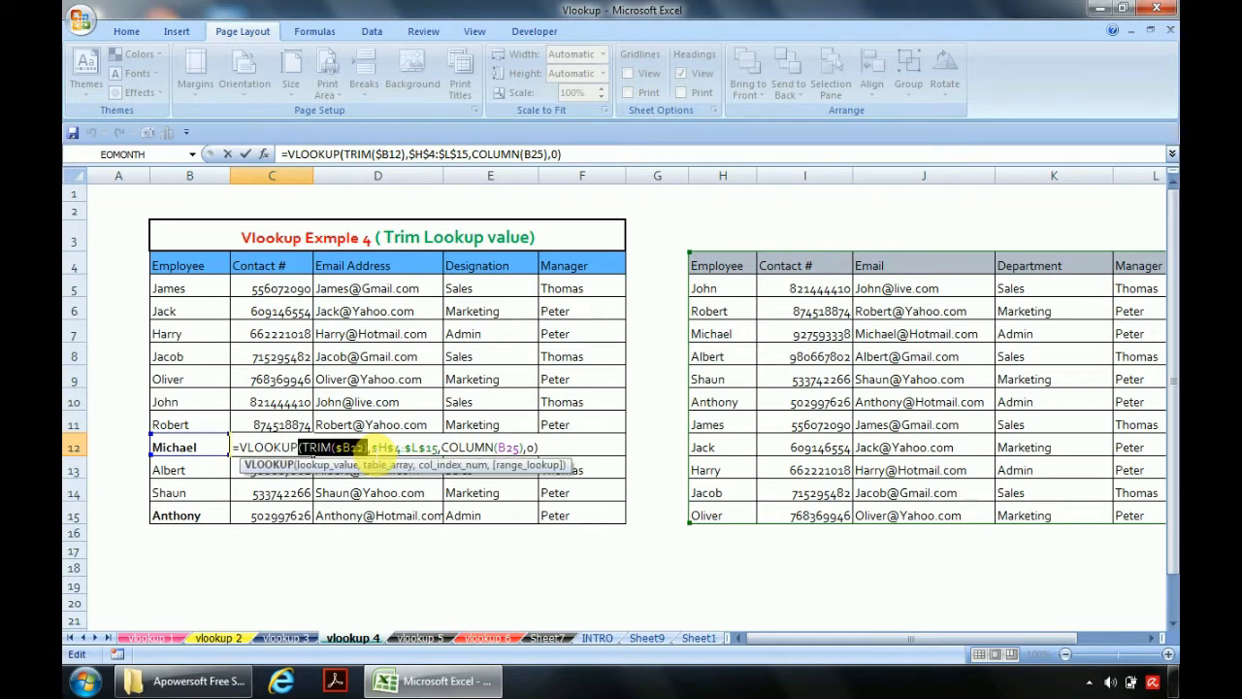
{"action": "key", "text": "F9"}
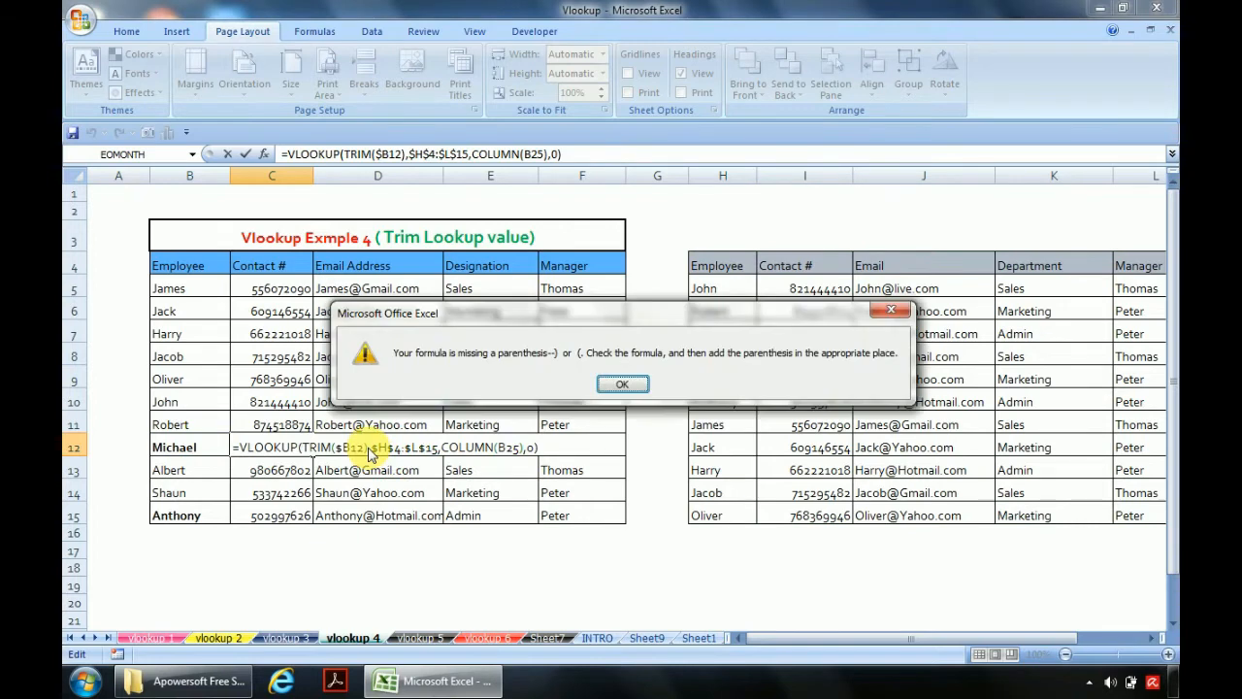
{"action": "key", "text": "Return"}
Evaluate only TRIM($B12) within the C12 formula to check the trimmed lookup value, without keeping the change
{"action": "key", "text": "Right"}
{"action": "key", "text": "Right"}
{"action": "key", "text": "Right"}
{"action": "key", "text": "Left"}
{"action": "key", "text": "Left"}
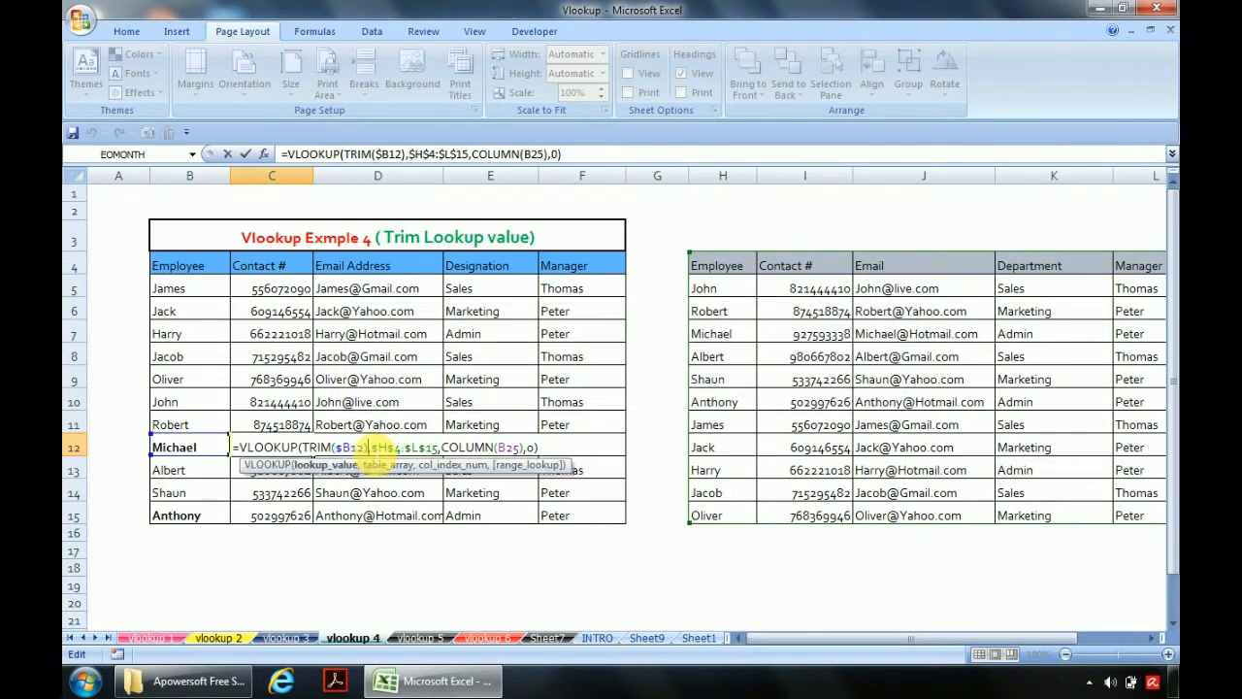
{"action": "key", "text": "shift+Left"}
{"action": "key", "text": "shift+Left"}
{"action": "key", "text": "shift+Left"}
{"action": "key", "text": "shift+Left"}
{"action": "key", "text": "shift+Left"}
{"action": "key", "text": "shift+Left"}
{"action": "key", "text": "shift+Left"}
{"action": "key", "text": "shift+Left"}
{"action": "key", "text": "shift+Left"}
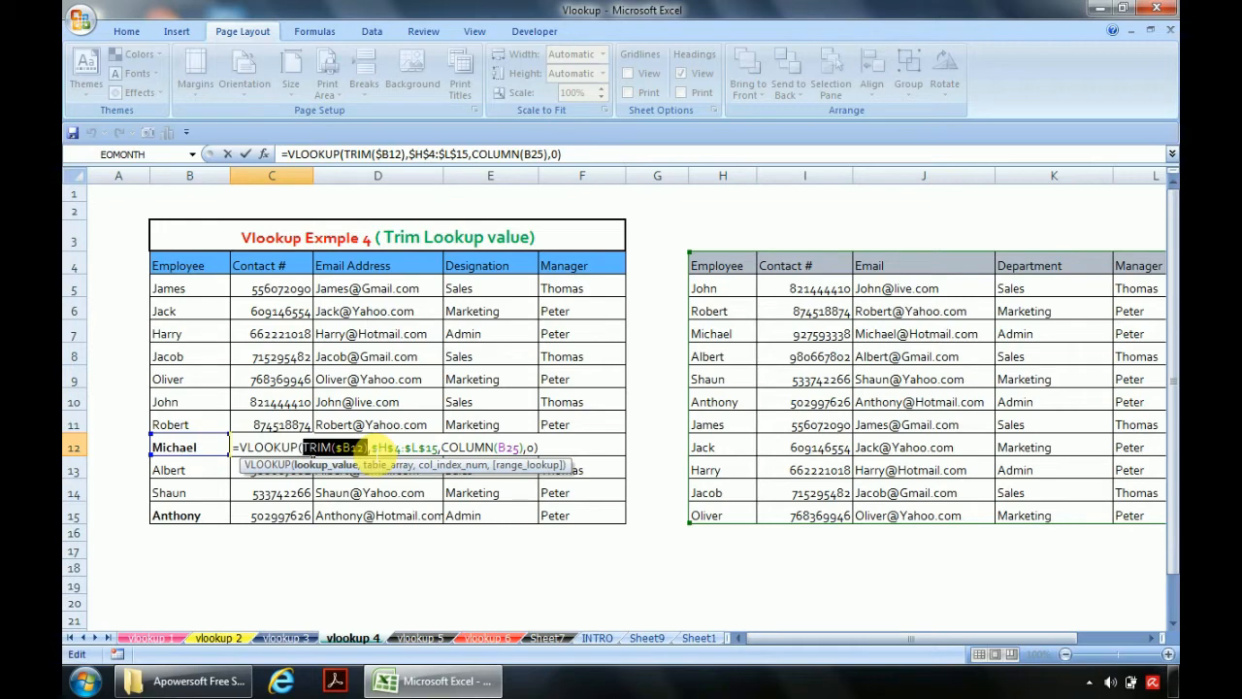
{"action": "key", "text": "F9"}
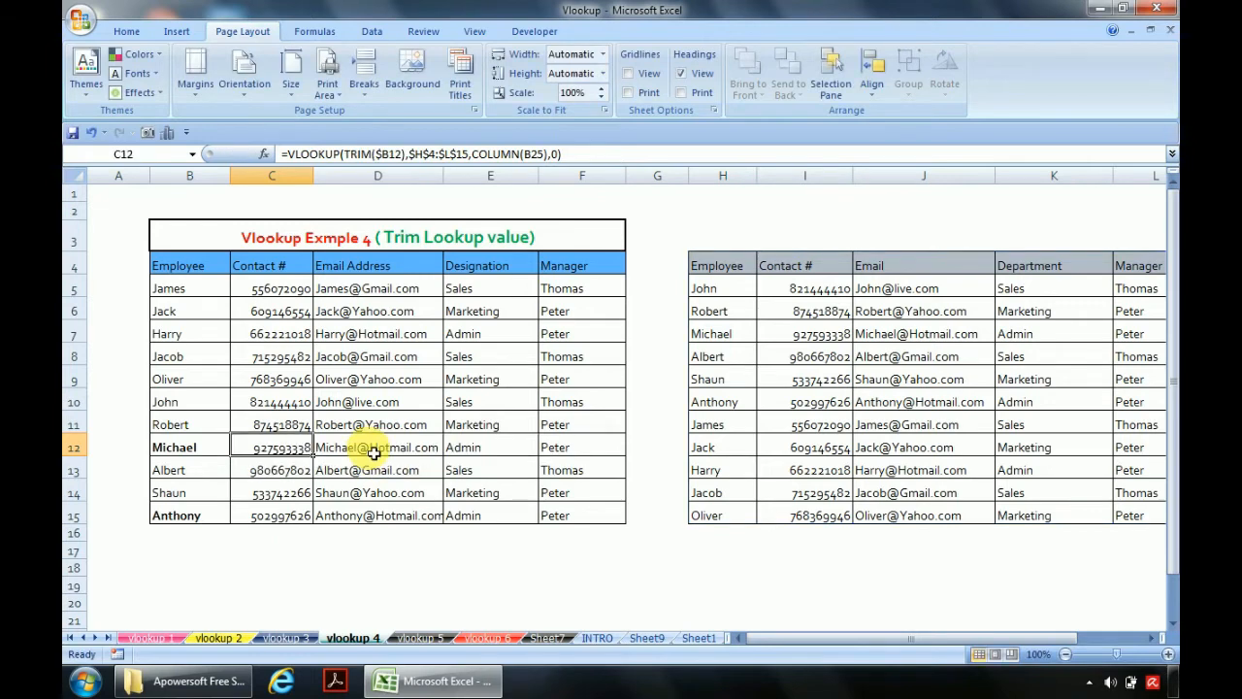
Return to C5, the first Contact # cell, and switch to the vlookup 5 sheet
{"action": "key", "text": "Up"}
{"action": "key", "text": "Up"}
{"action": "key", "text": "Up"}
{"action": "key", "text": "Up"}
{"action": "key", "text": "Up"}
{"action": "key", "text": "Up"}
{"action": "key", "text": "Up"}
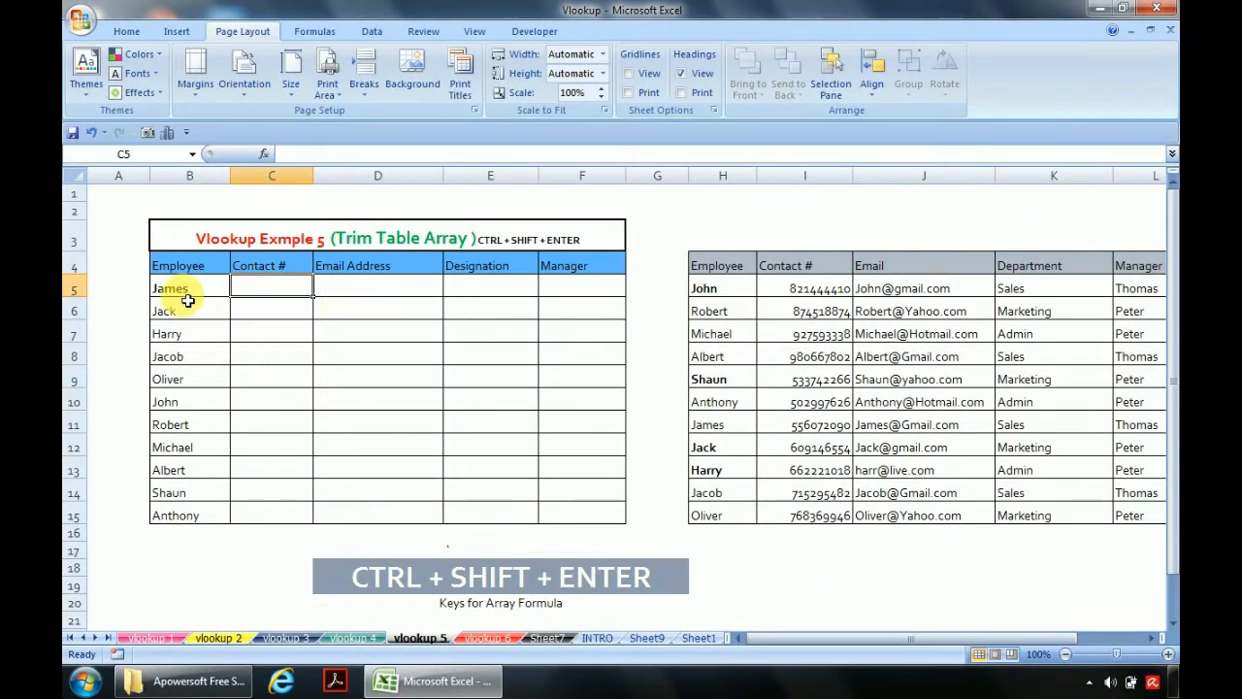
Examine the B3 title, highlighting its CTRL + SHIFT + ENTER note and the word Array, and leave the text as it is
{"action": "left_click", "coordinate": [372, 237]}
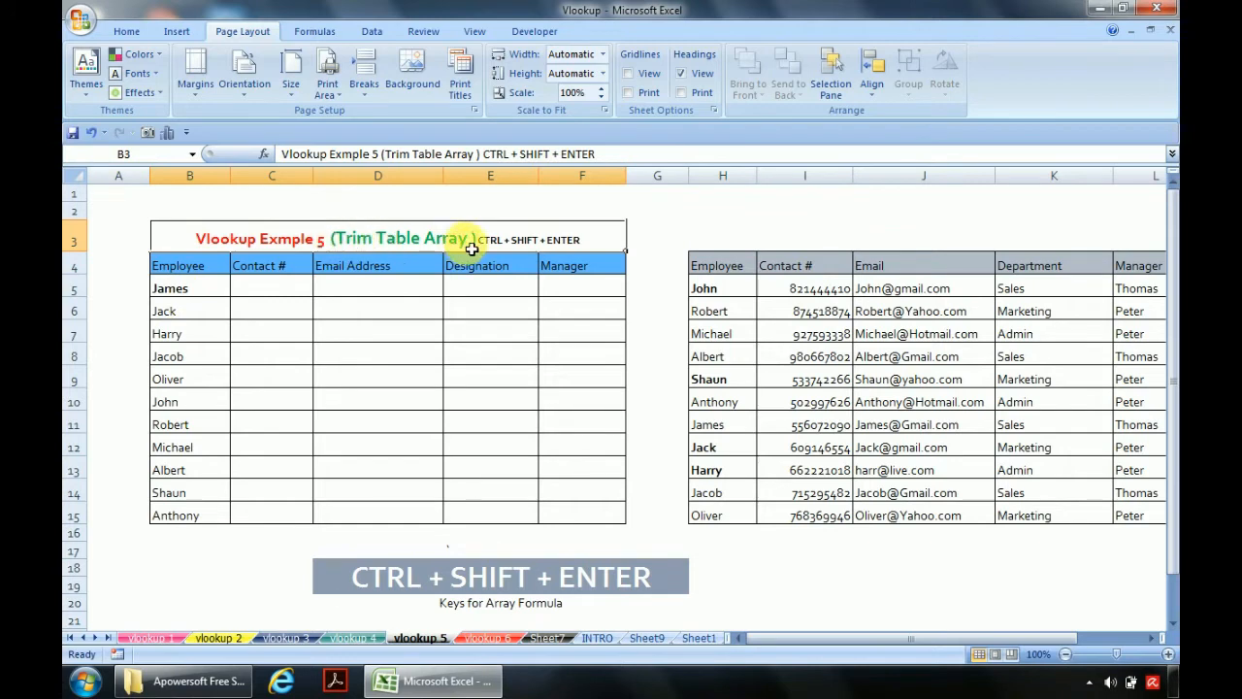
{"action": "double_click", "coordinate": [509, 239]}
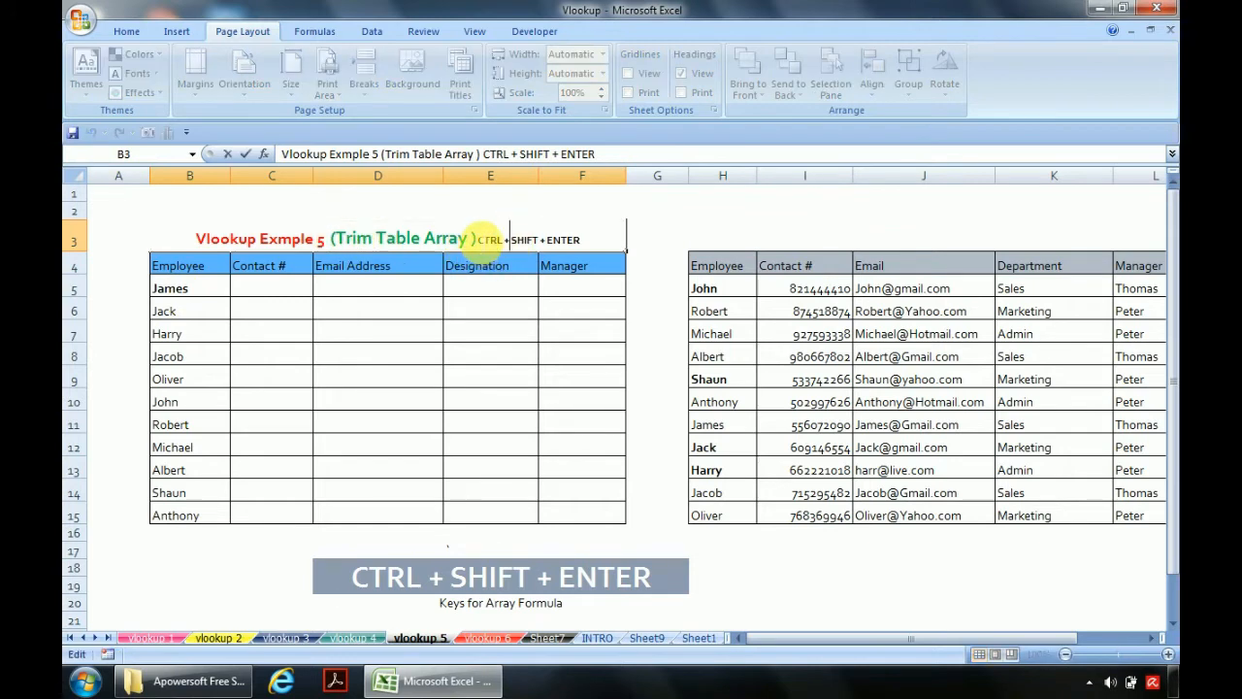
{"action": "left_click_drag", "start_coordinate": [488, 241], "coordinate": [648, 248]}
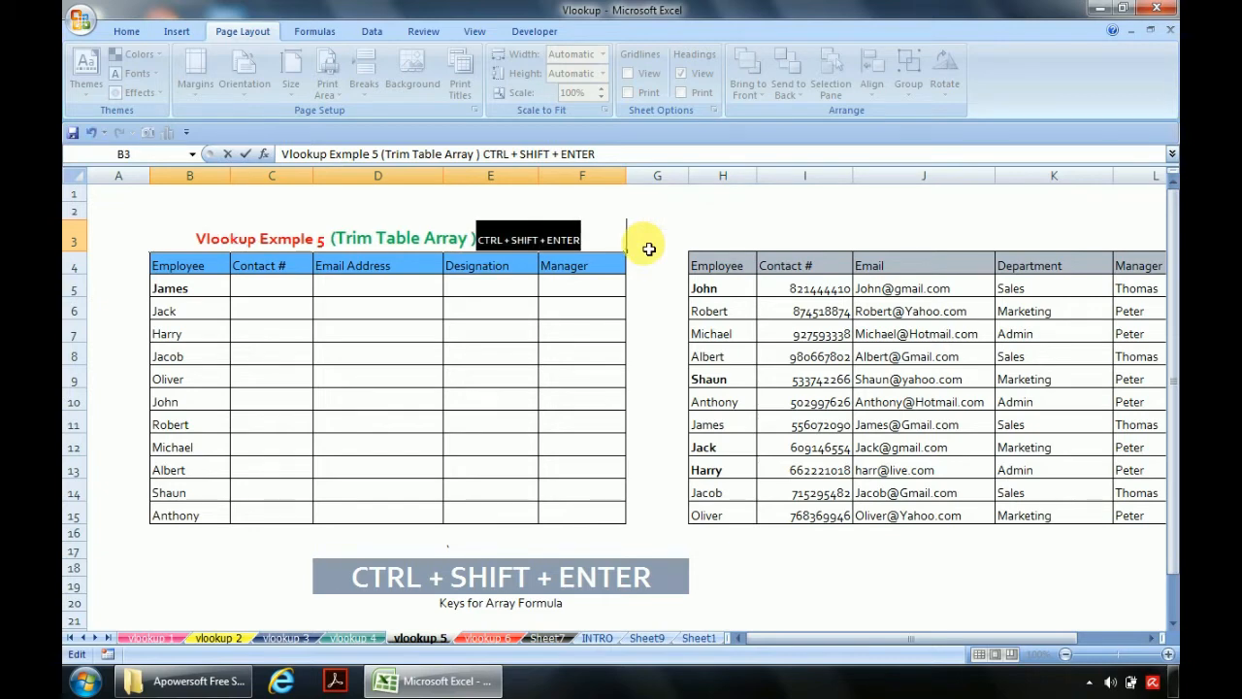
{"action": "left_click", "coordinate": [591, 231]}
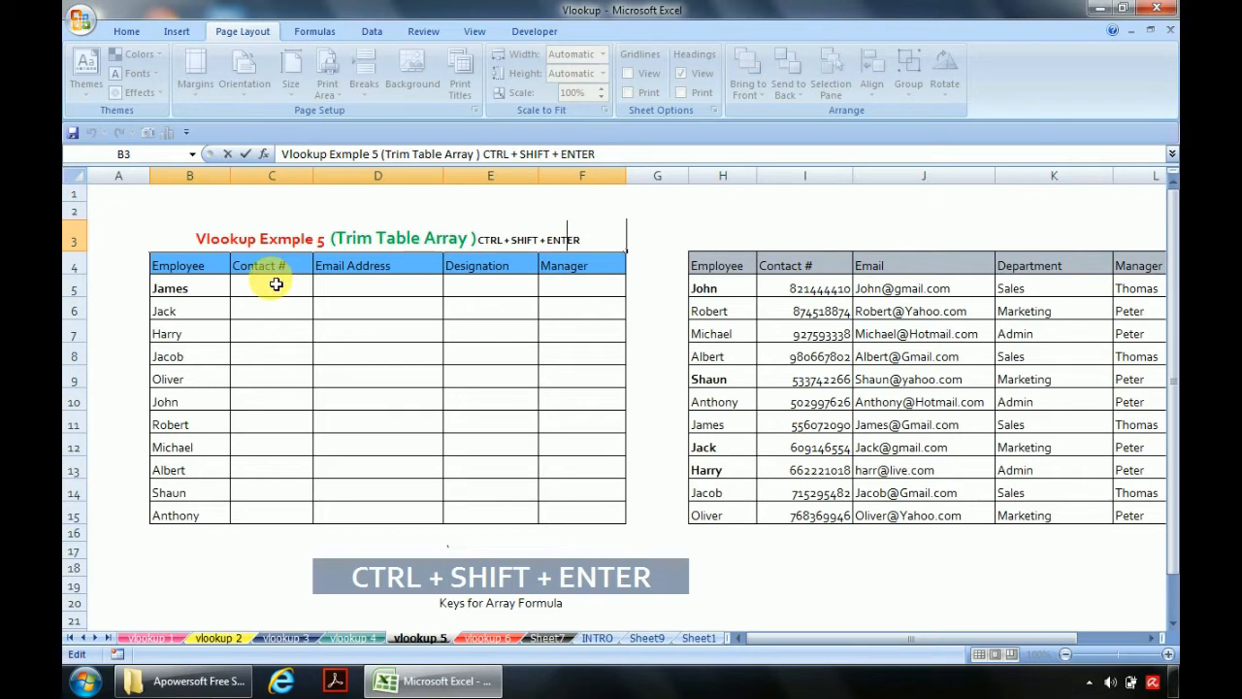
{"action": "double_click", "coordinate": [445, 241]}
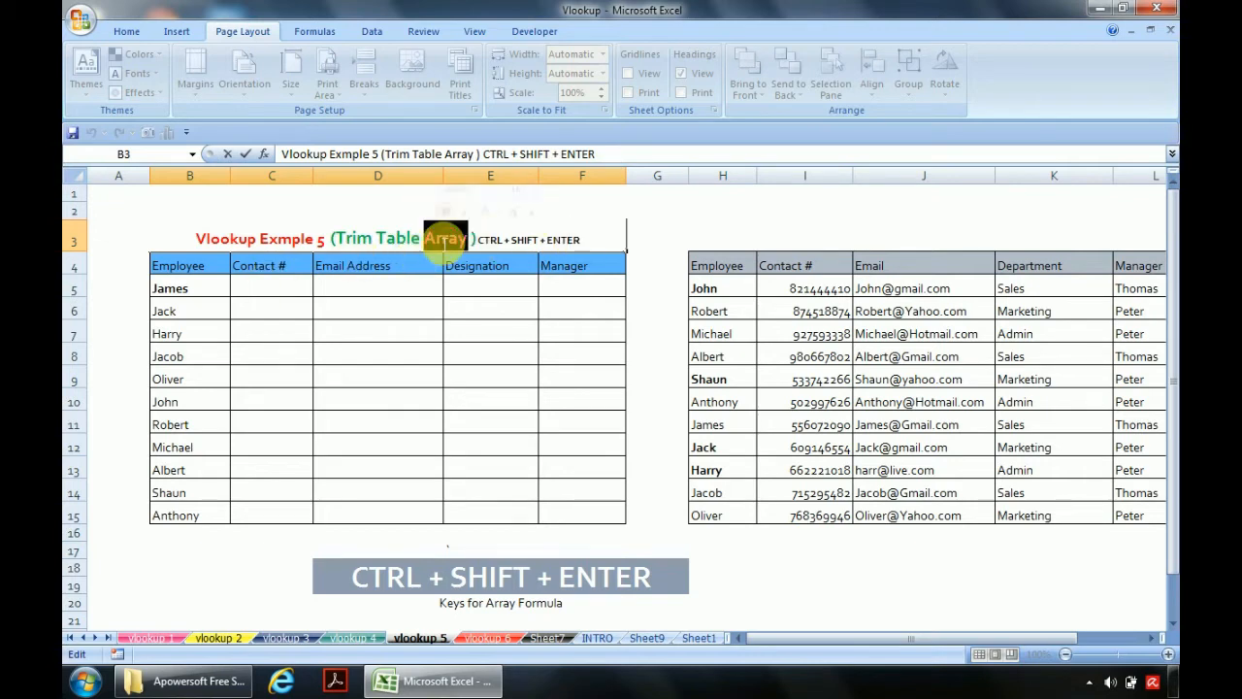
{"action": "left_click", "coordinate": [375, 289]}
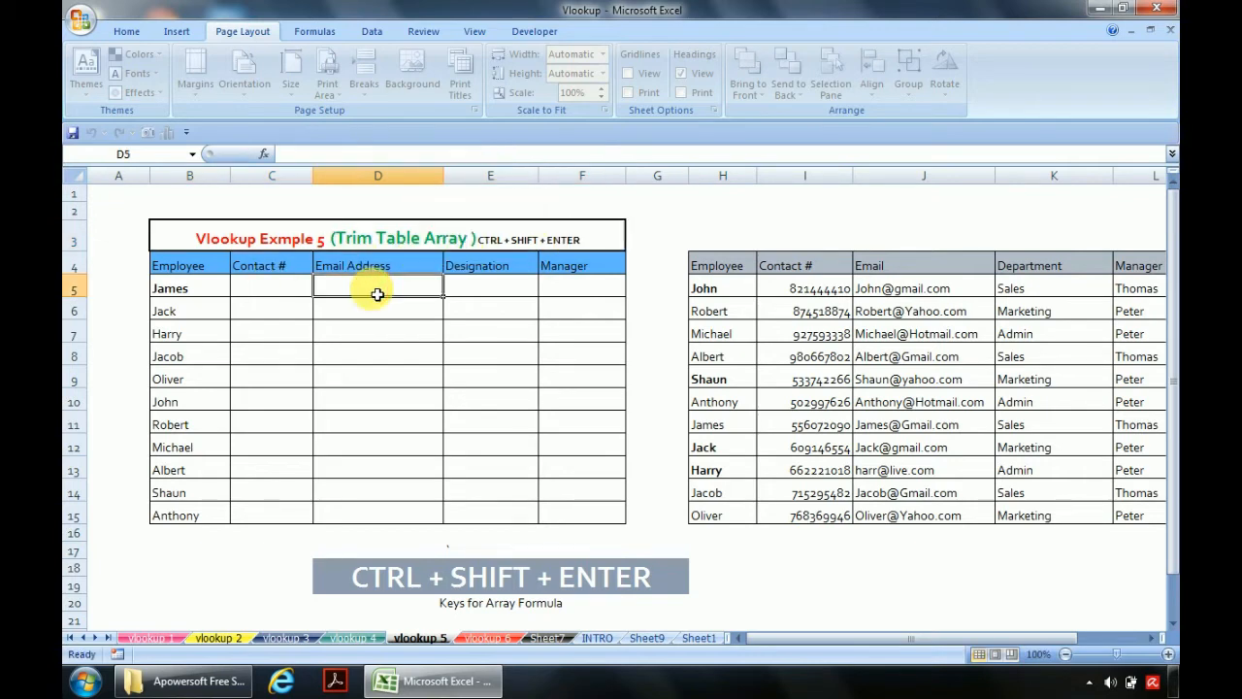
Review the employee names from B5 to B8 and the reference table's Employee names in H5:H15
{"action": "left_click", "coordinate": [183, 290]}
{"action": "key", "text": "Down"}
{"action": "key", "text": "Down"}
{"action": "key", "text": "Down"}
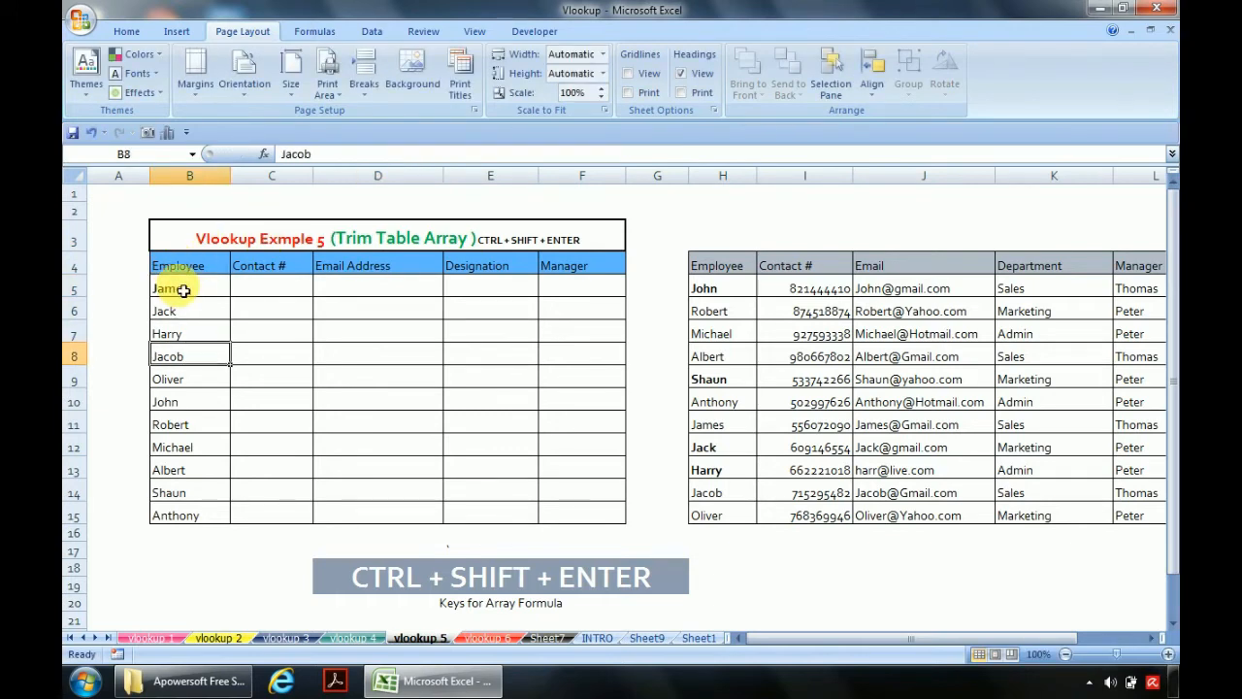
{"action": "key", "text": "Right"}
{"action": "key", "text": "Right"}
{"action": "key", "text": "Right"}
{"action": "key", "text": "Right"}
{"action": "key", "text": "Right"}
{"action": "key", "text": "Right"}
{"action": "key", "text": "Right"}
{"action": "key", "text": "Left"}
{"action": "key", "text": "Up"}
{"action": "key", "text": "Up"}
{"action": "key", "text": "Up"}
{"action": "key", "text": "Up"}
{"action": "key", "text": "Down"}
{"action": "key", "text": "ctrl+shift+Down"}
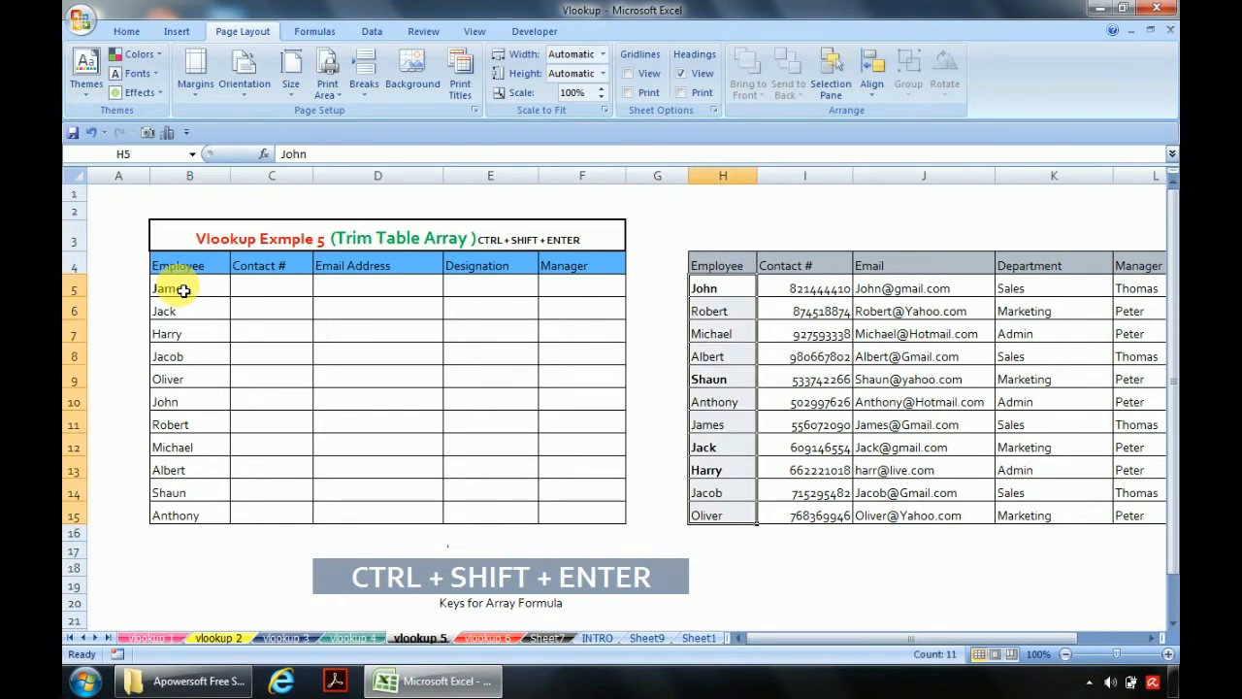
Check the bold employee names in H5, H9 and H12 for trailing spaces without changing them
{"action": "key", "text": "Down"}
{"action": "key", "text": "Up"}
{"action": "key", "text": "F2"}
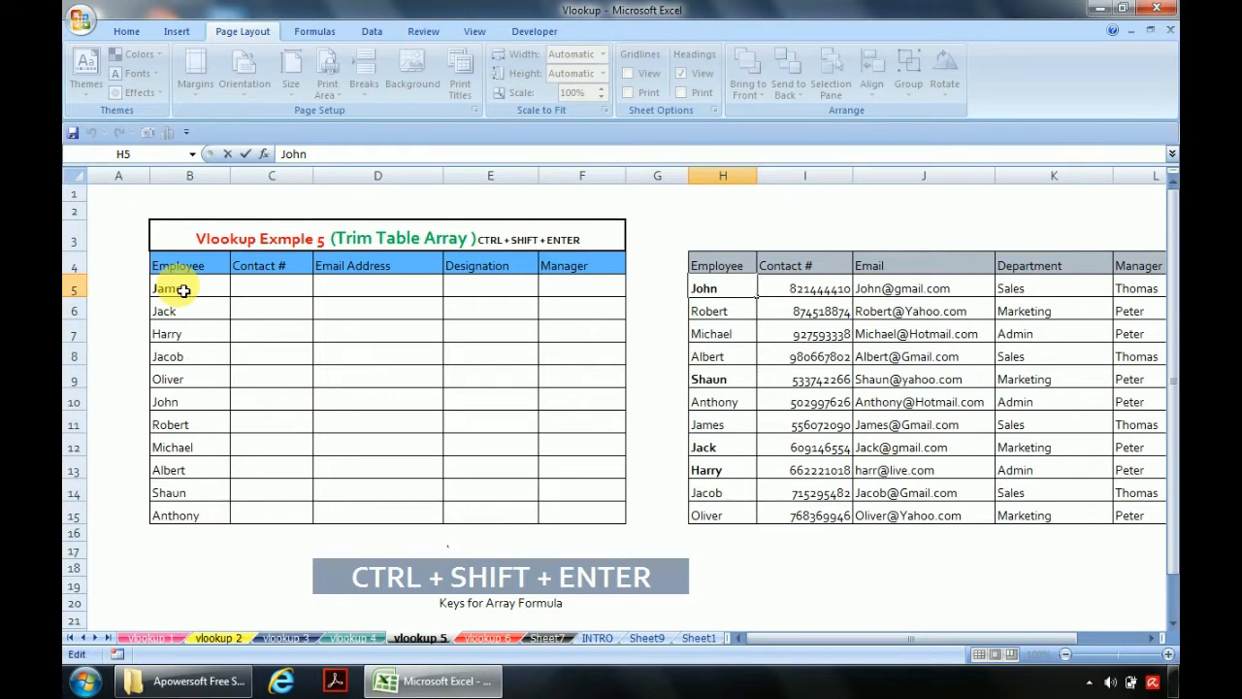
{"action": "key", "text": "Return"}
{"action": "key", "text": "Down"}
{"action": "key", "text": "Down"}
{"action": "key", "text": "Down"}
{"action": "key", "text": "F2"}
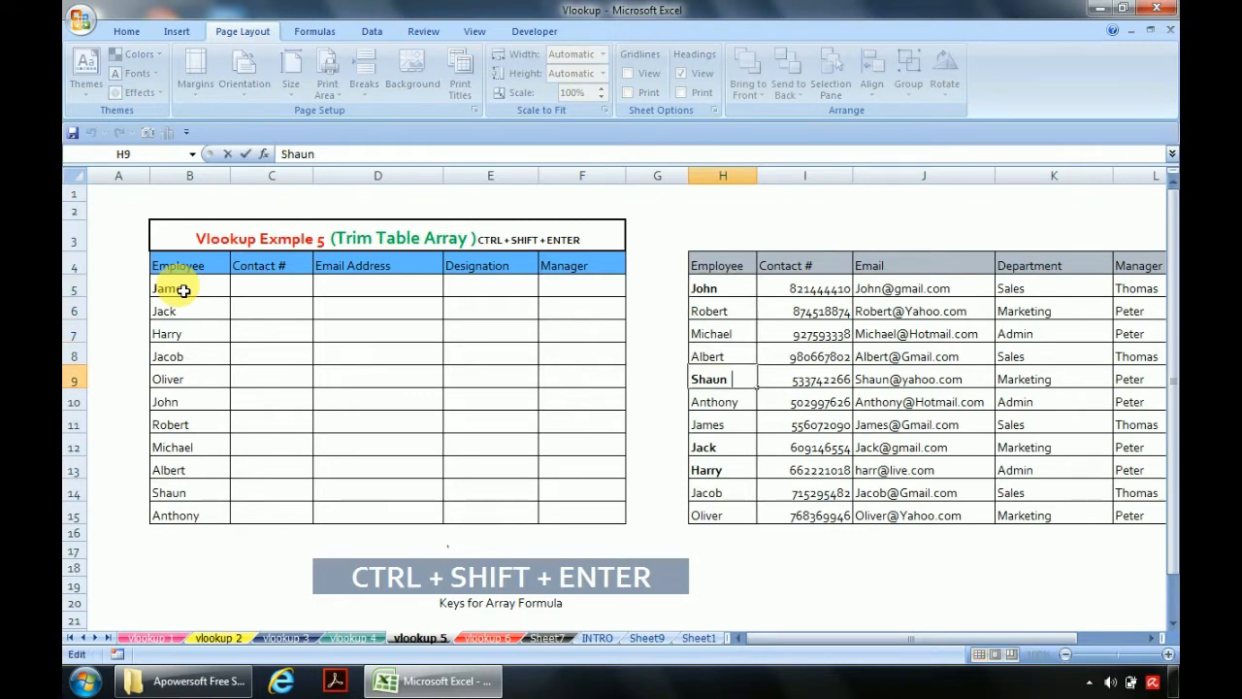
{"action": "key", "text": "Return"}
{"action": "key", "text": "Down"}
{"action": "key", "text": "Down"}
{"action": "key", "text": "Down"}
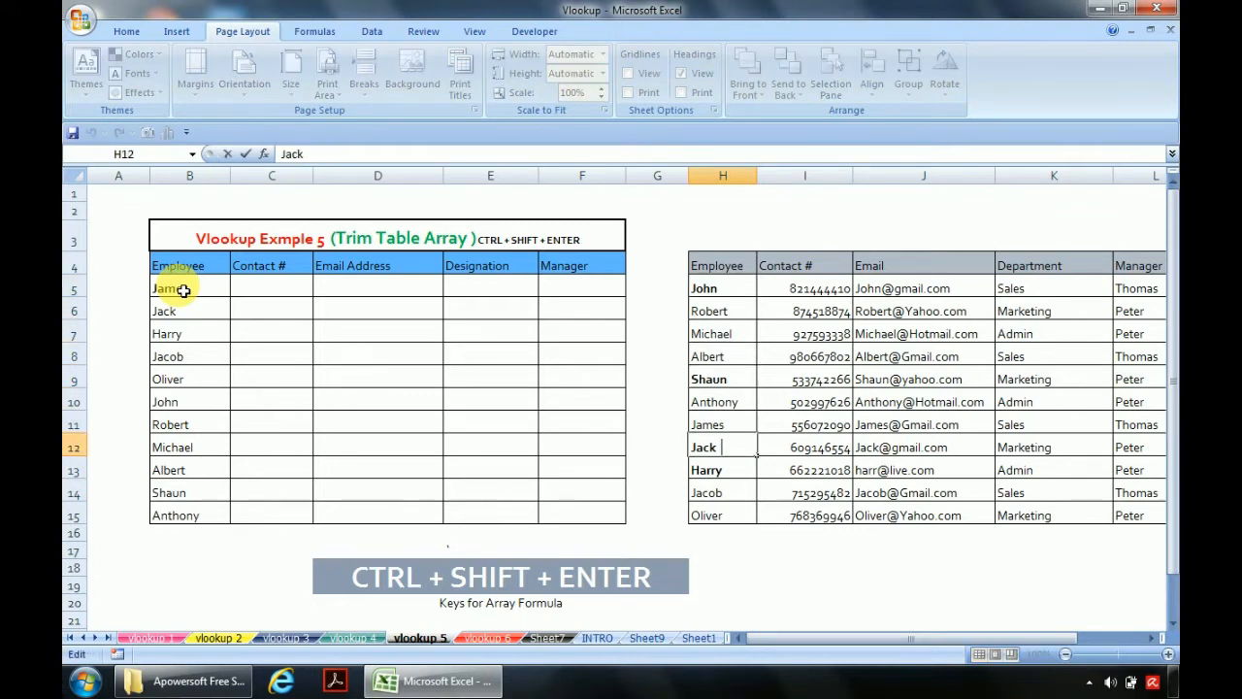
Begin a VLOOKUP formula in C5 with $B5 as the lookup value, locking only the column
{"action": "key", "text": "Left"}
{"action": "key", "text": "Up"}
{"action": "key", "text": "Up"}
{"action": "key", "text": "Up"}
{"action": "key", "text": "Up"}
{"action": "key", "text": "Up"}
{"action": "key", "text": "Up"}
{"action": "key", "text": "Up"}
{"action": "key", "text": "Up"}
{"action": "key", "text": "Up"}
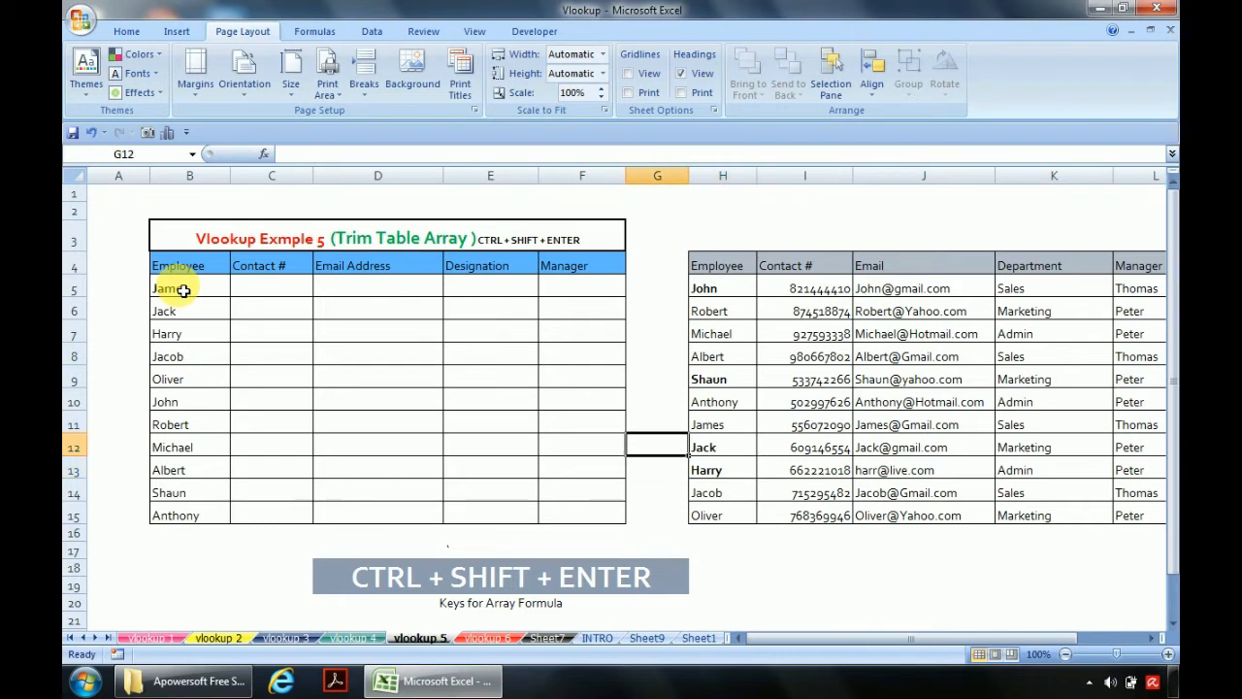
{"action": "key", "text": "Down"}
{"action": "key", "text": "Left"}
{"action": "key", "text": "Home"}
{"action": "key", "text": "Right"}
{"action": "key", "text": "Right"}
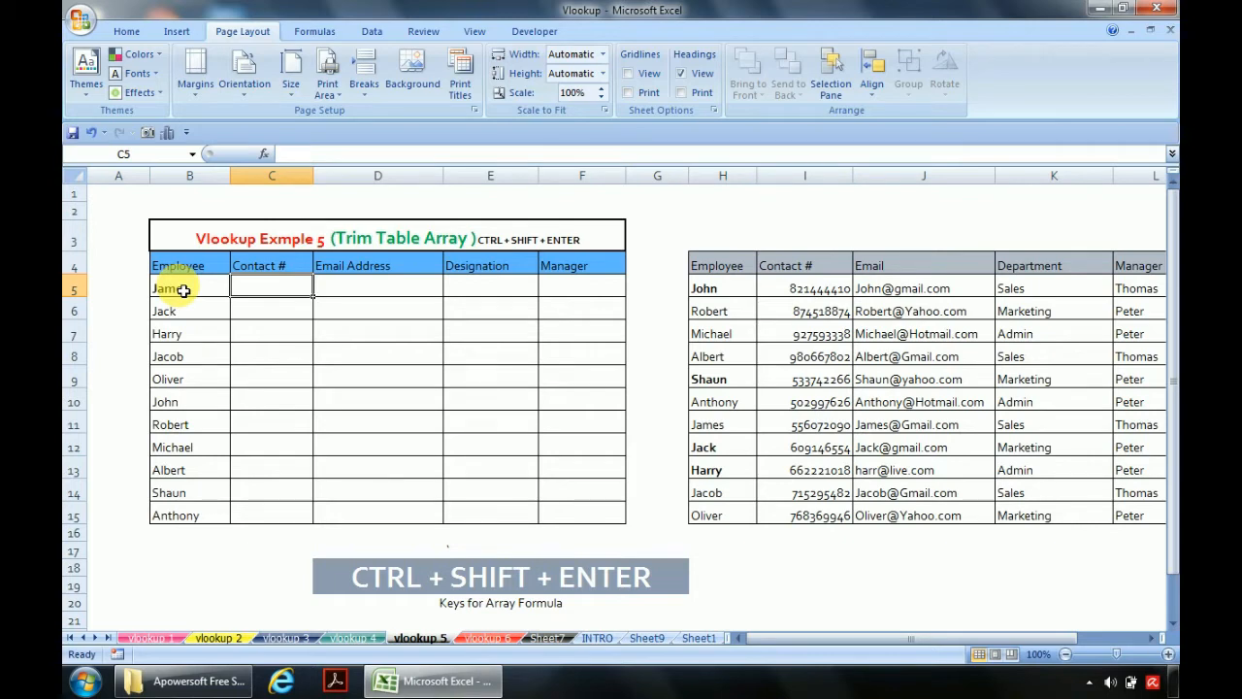
{"action": "type", "text": "=vl"}
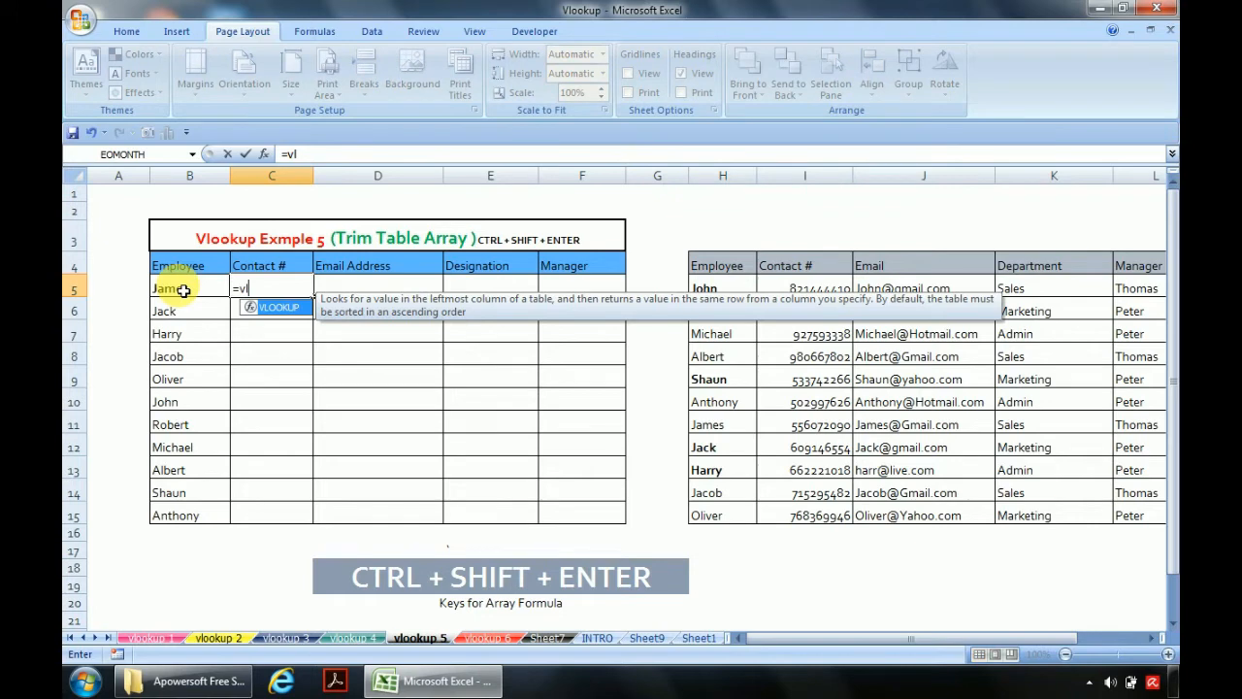
{"action": "key", "text": "Tab"}
{"action": "left_click", "coordinate": [184, 289]}
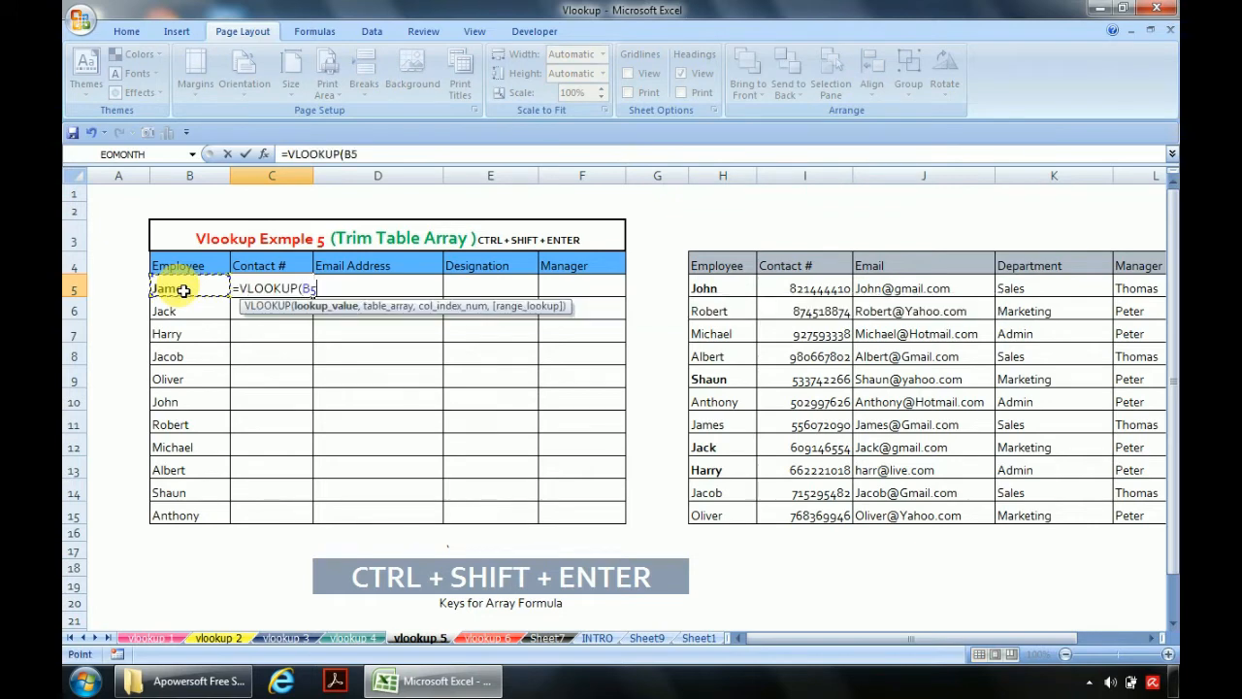
{"action": "key", "text": "F4"}
{"action": "key", "text": "F4"}
{"action": "key", "text": "F4"}
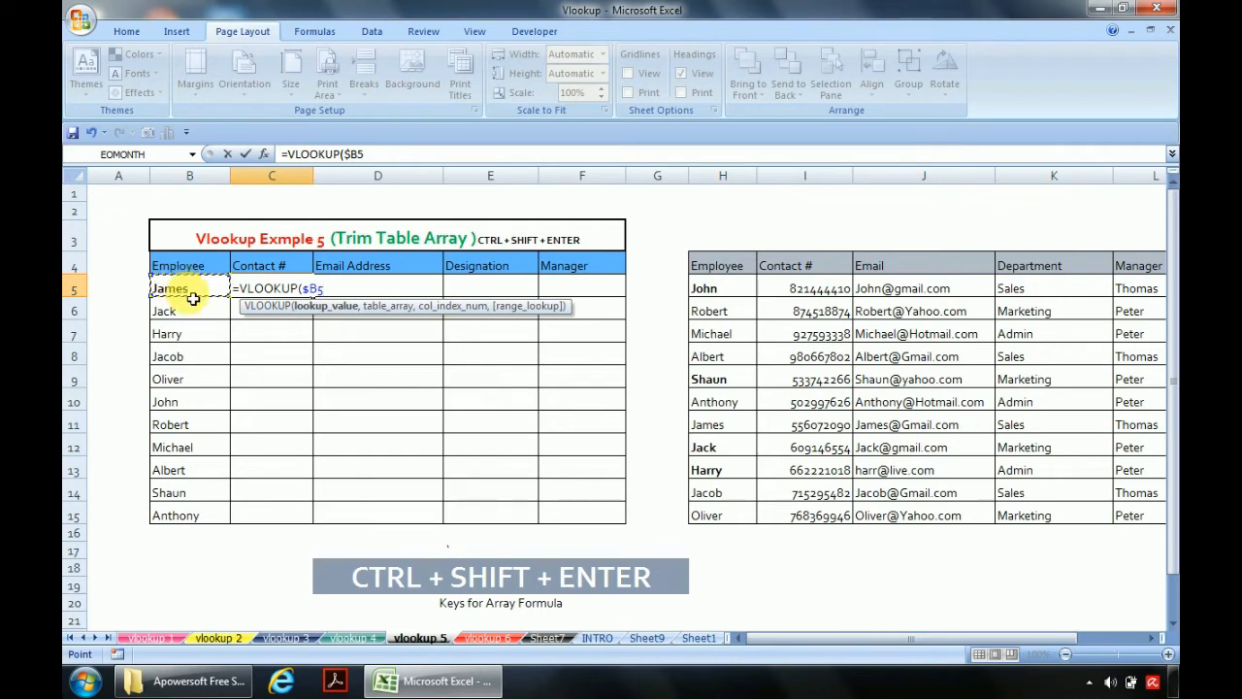
{"action": "type", "text": ","}
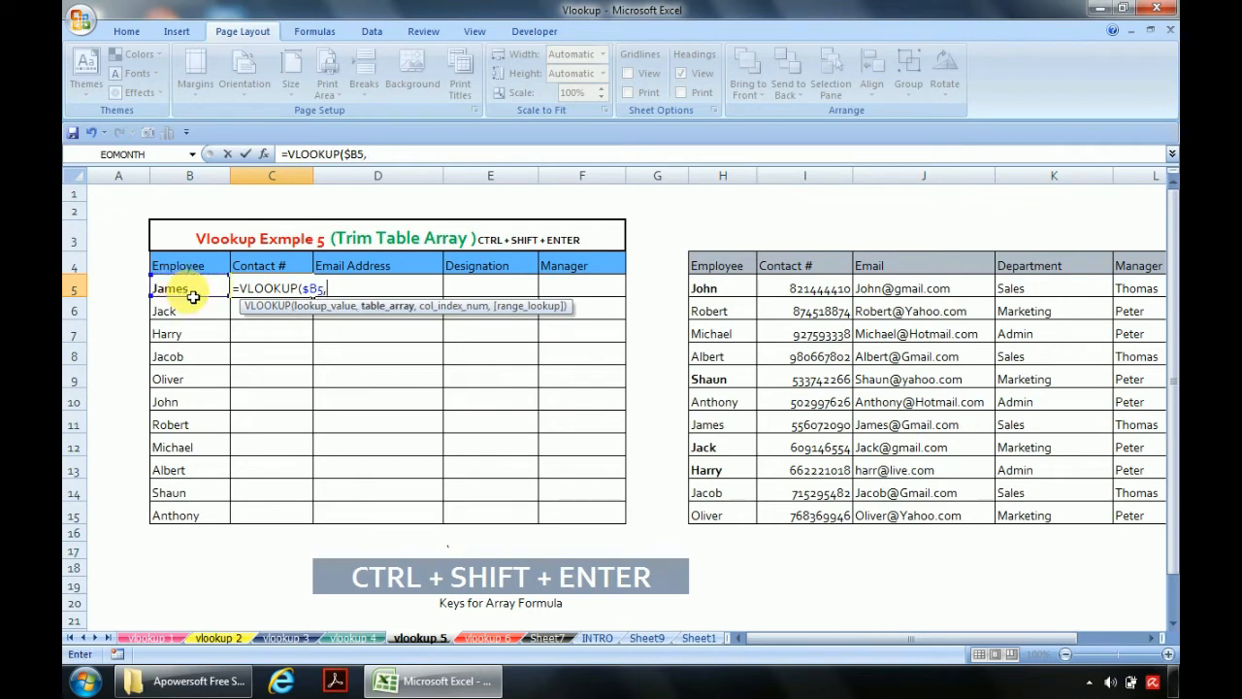
Set the VLOOKUP table array in C5 to the absolute range $H$4:$L$15
{"action": "left_click", "coordinate": [716, 275]}
{"action": "key", "text": "ctrl+shift+Down"}
{"action": "key", "text": "ctrl+shift+Right"}
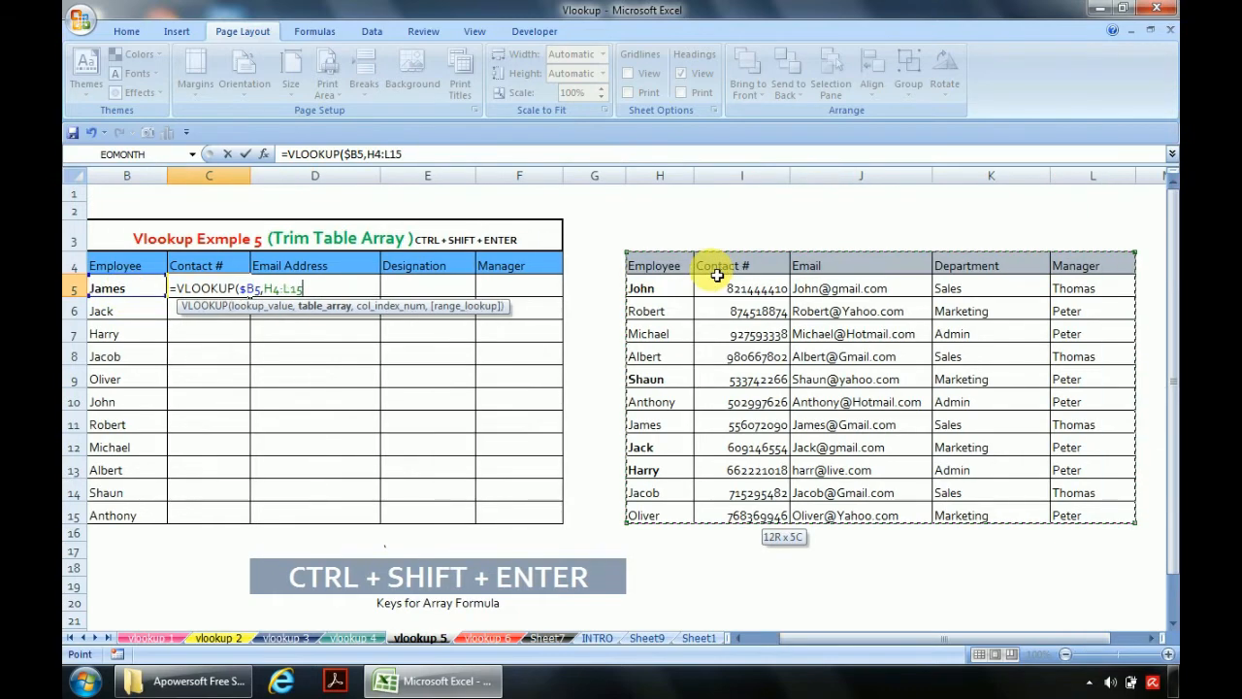
{"action": "key", "text": "F4"}
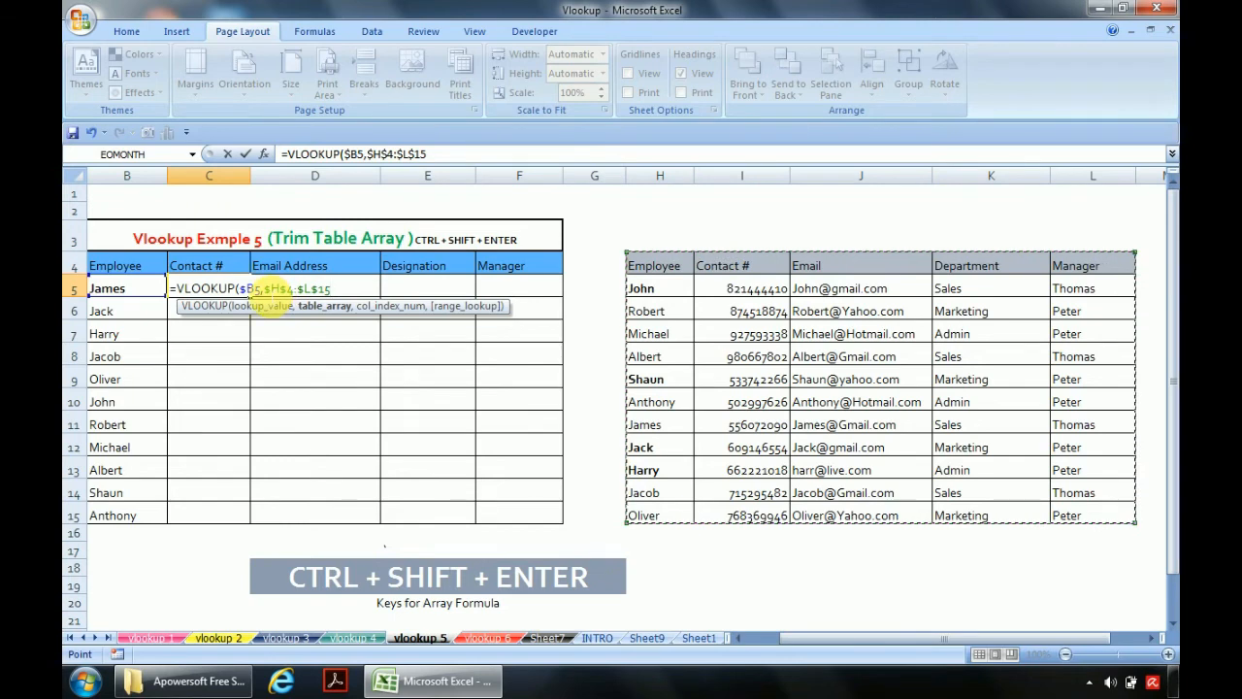
Wrap the table array in the C5 formula with TRIM, giving TRIM($H$4:$L$15)
{"action": "key", "text": "F2"}
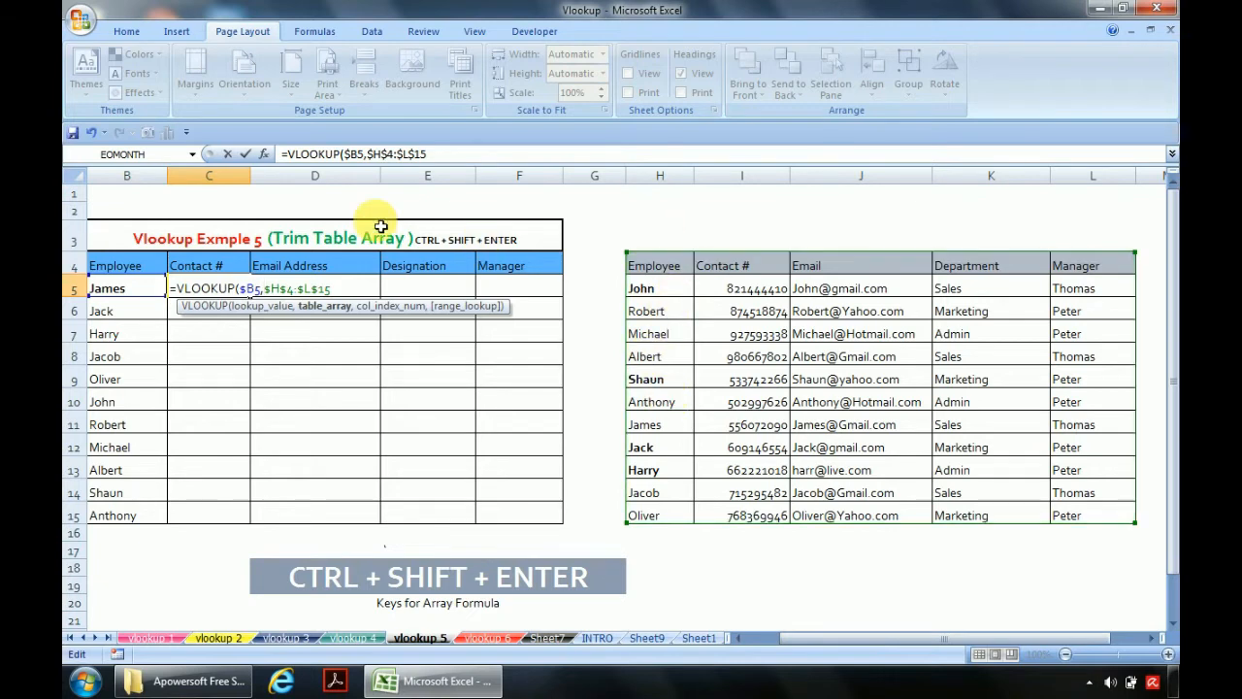
{"action": "left_click", "coordinate": [266, 290]}
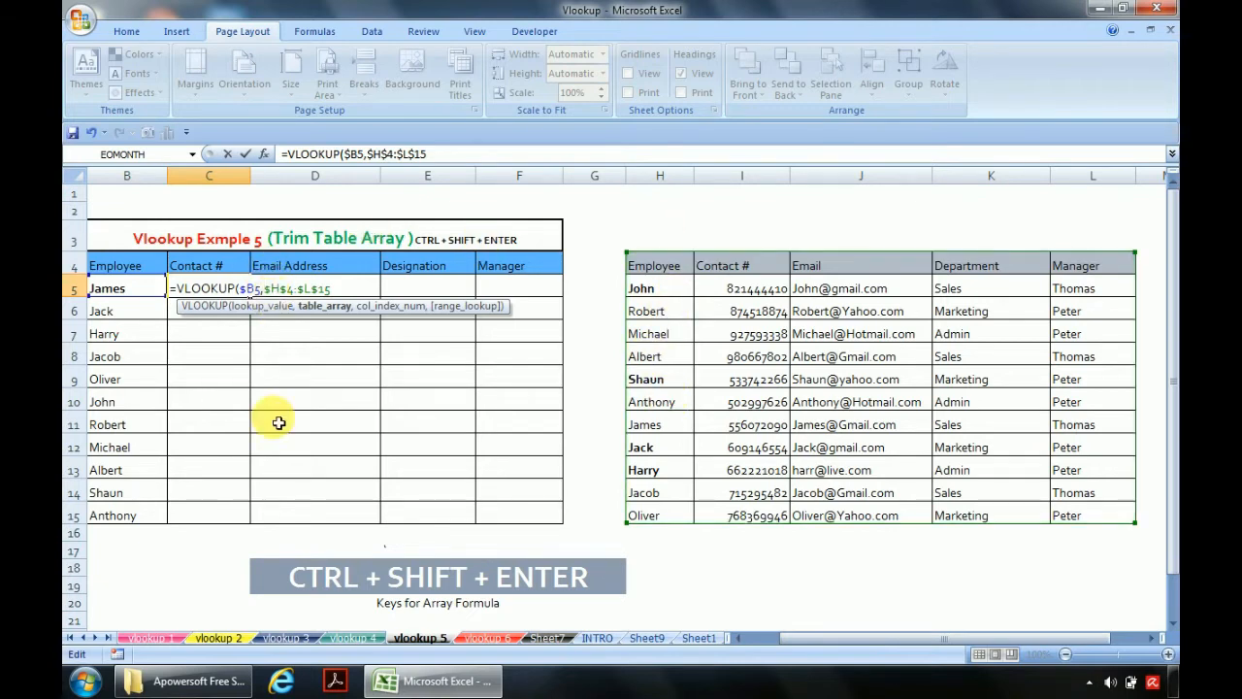
{"action": "type", "text": "ti"}
{"action": "key", "text": "BackSpace"}
{"action": "type", "text": "ri"}
{"action": "key", "text": "Tab"}
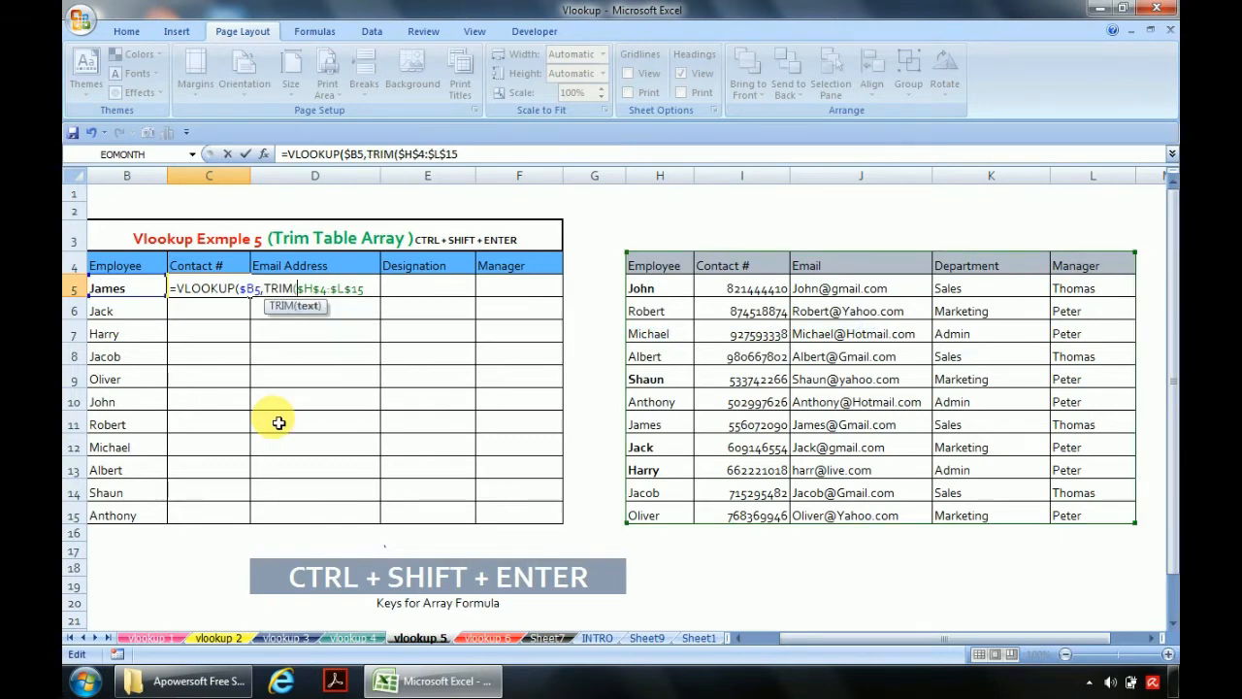
{"action": "left_click", "coordinate": [376, 294]}
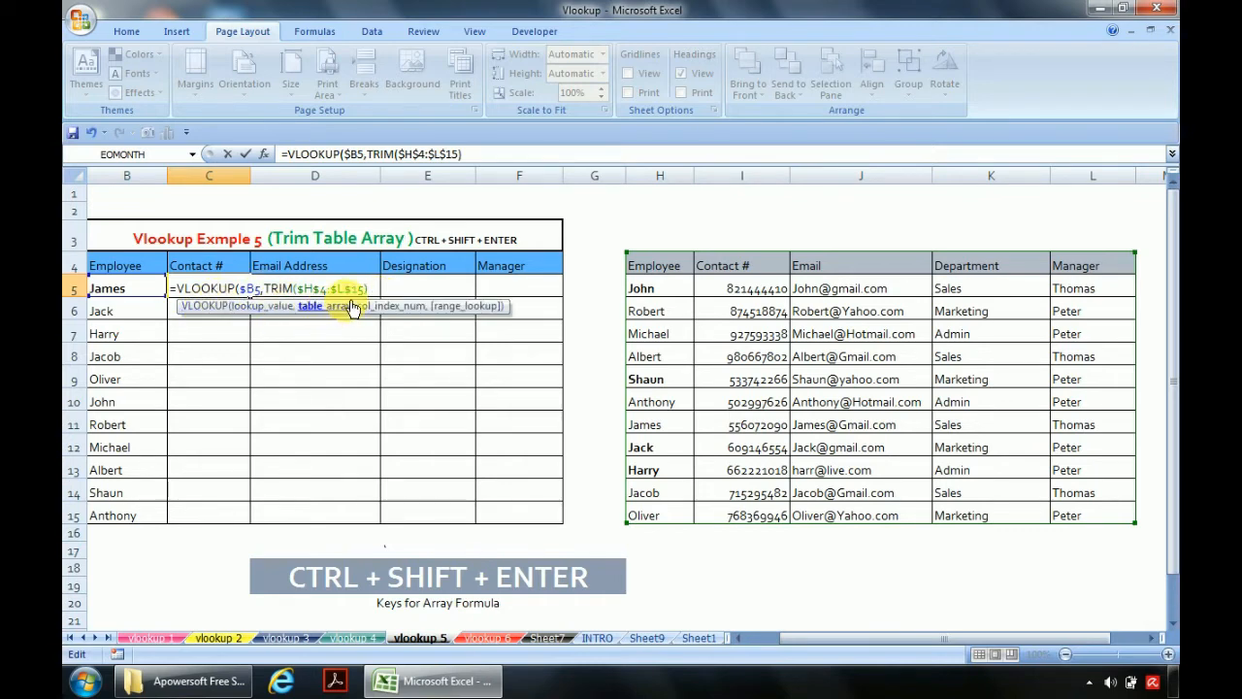
Add COLUMN(B1) as the column index number in the C5 formula
{"action": "type", "text": ","}
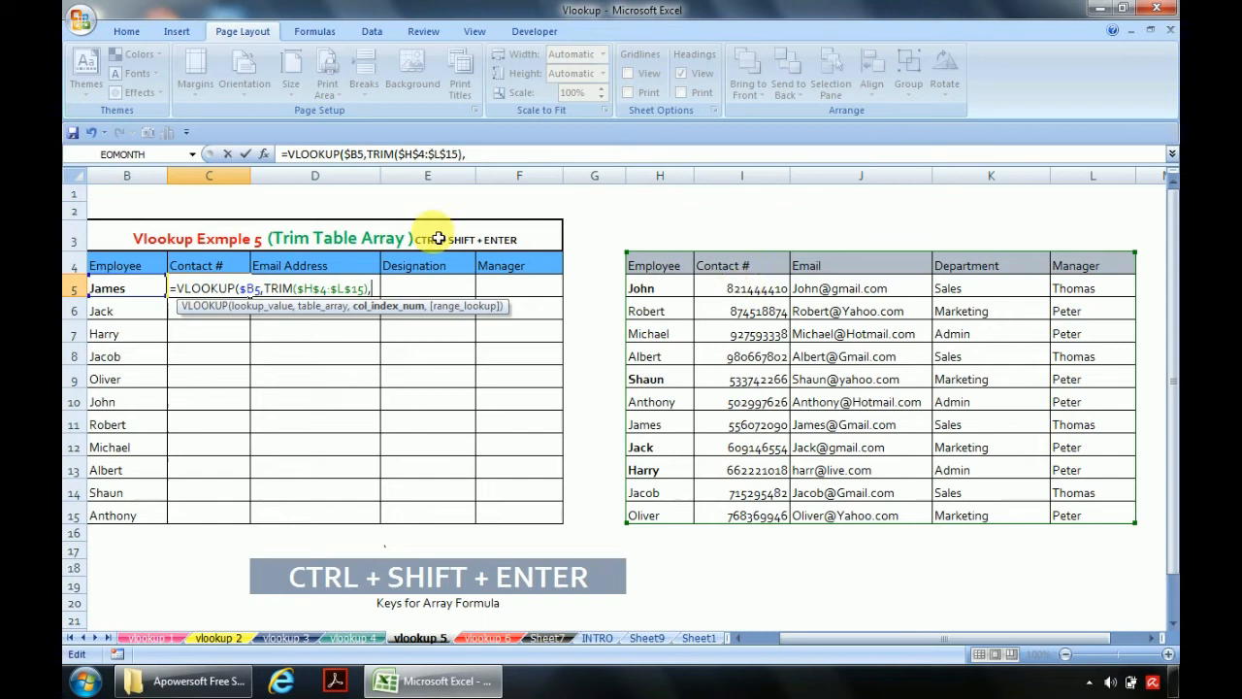
{"action": "type", "text": "co"}
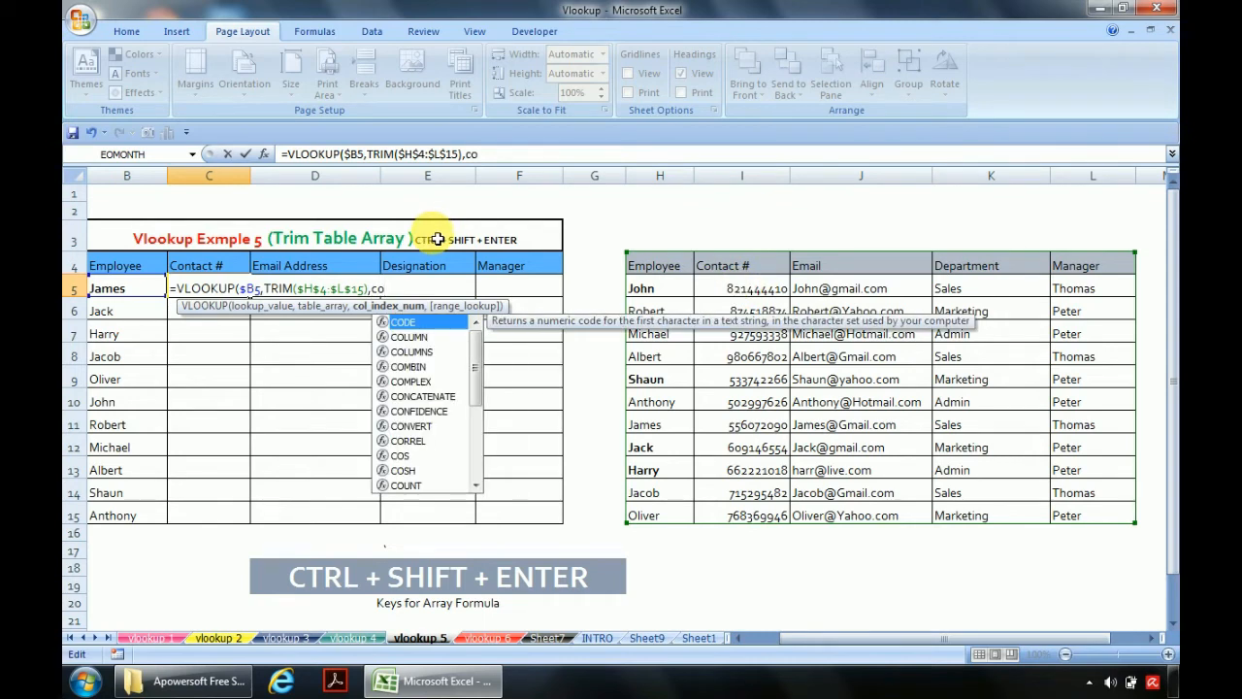
{"action": "key", "text": "Down"}
{"action": "key", "text": "Tab"}
{"action": "left_click", "coordinate": [134, 198]}
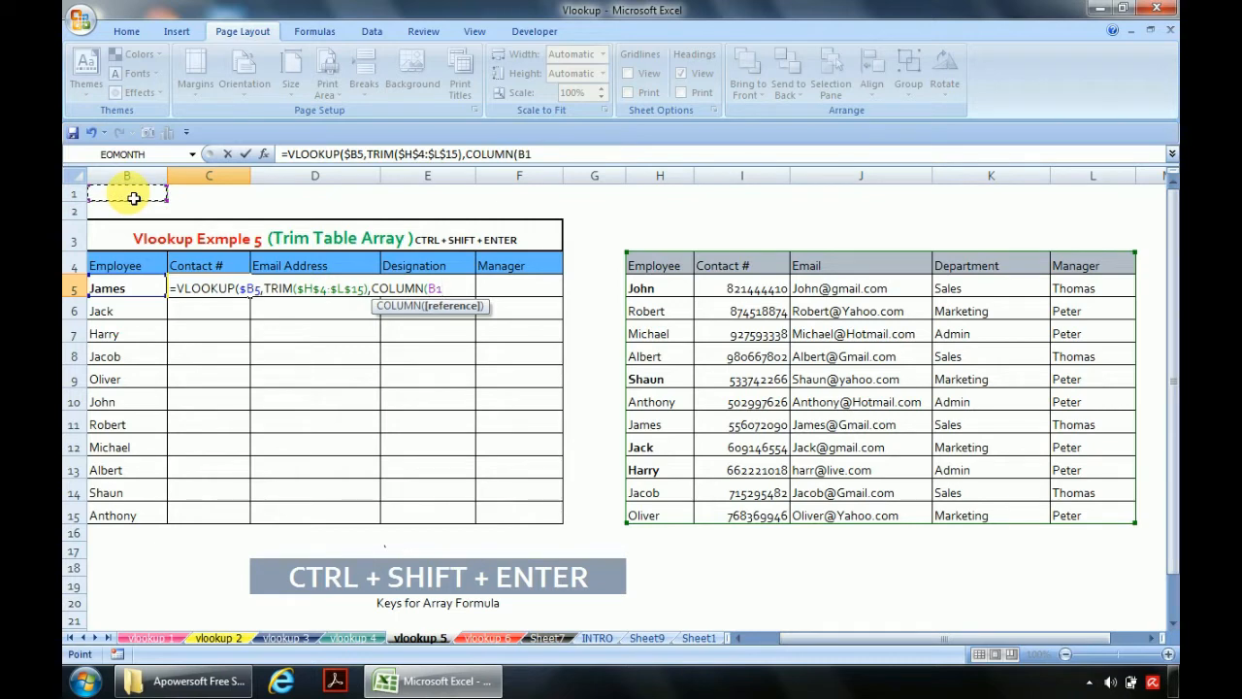
{"action": "type", "text": ")"}
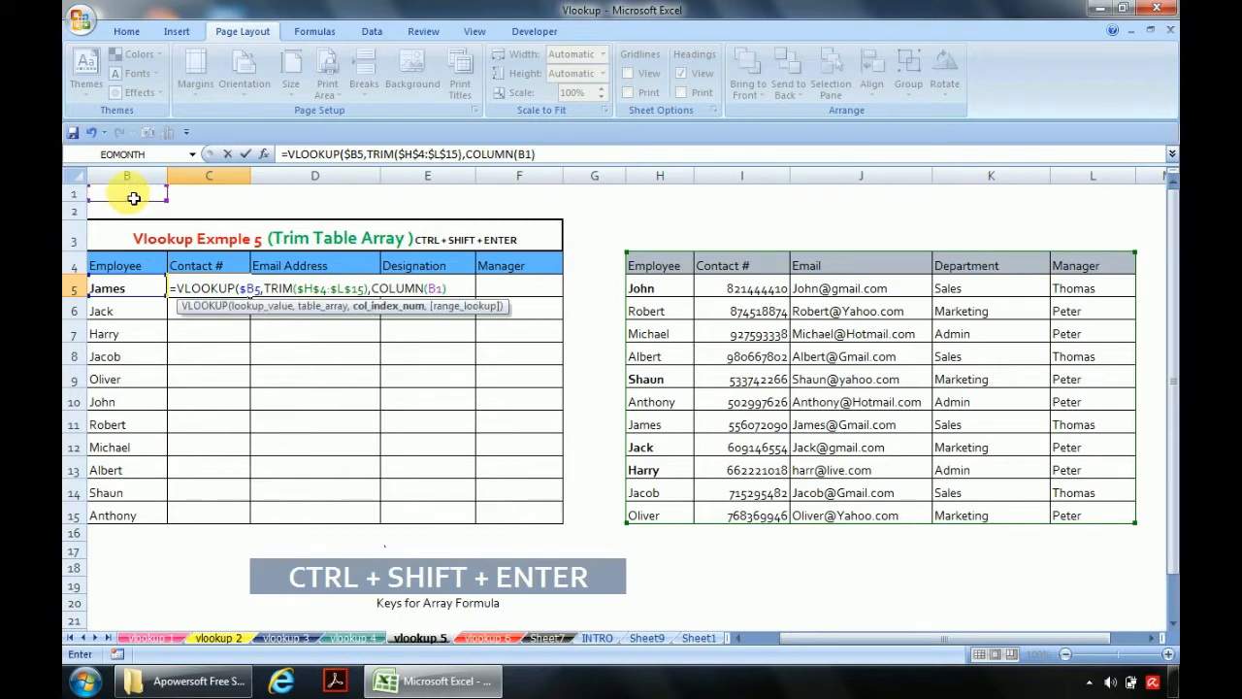
Complete the C5 formula with 0 as the range lookup and enter it as an array formula
{"action": "type", "text": ",0"}
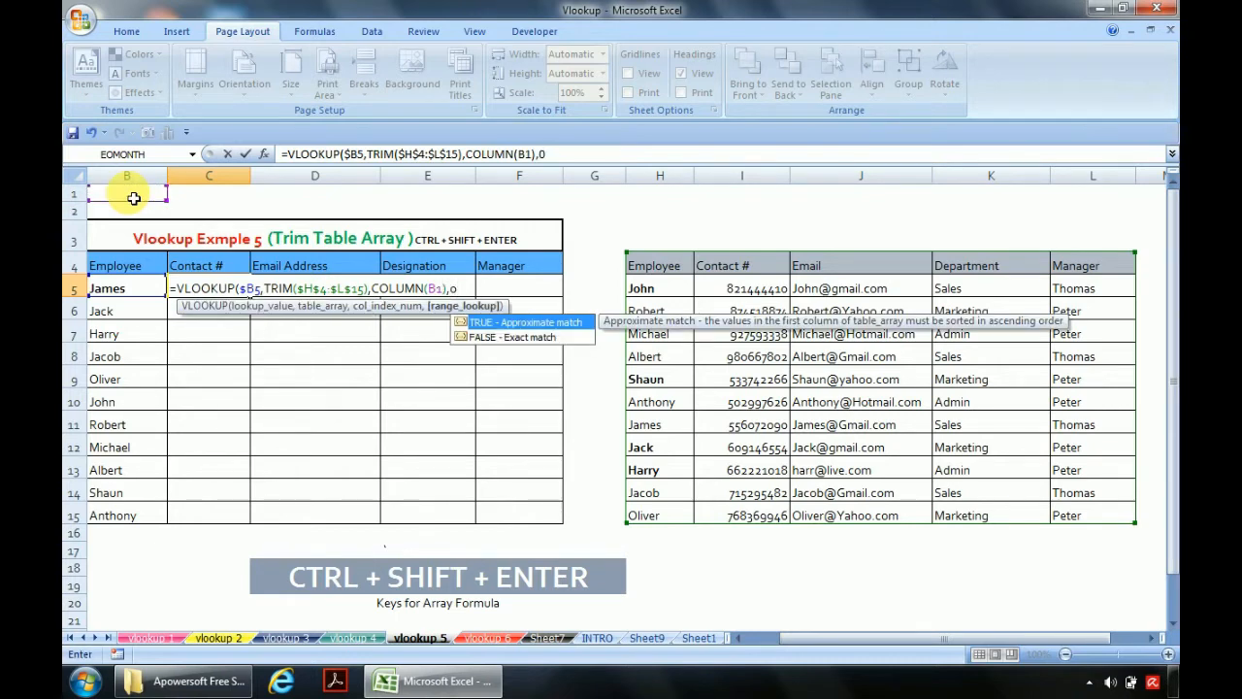
{"action": "type", "text": ")"}
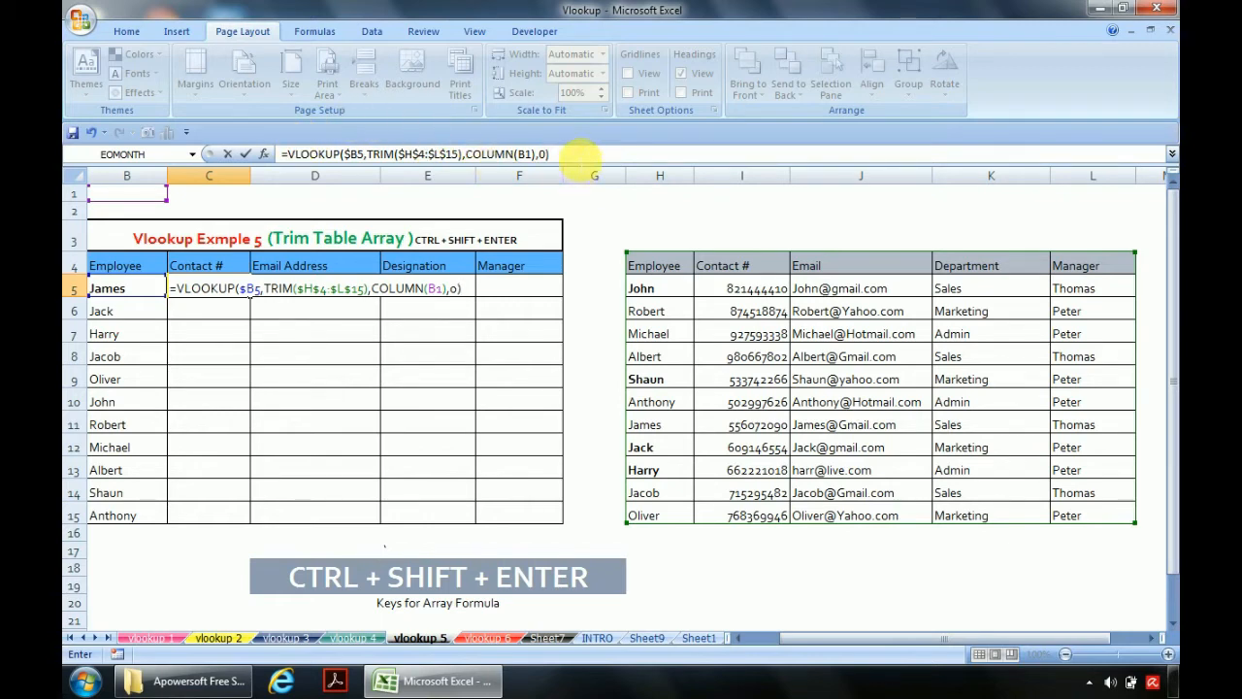
{"action": "left_click", "coordinate": [572, 154]}
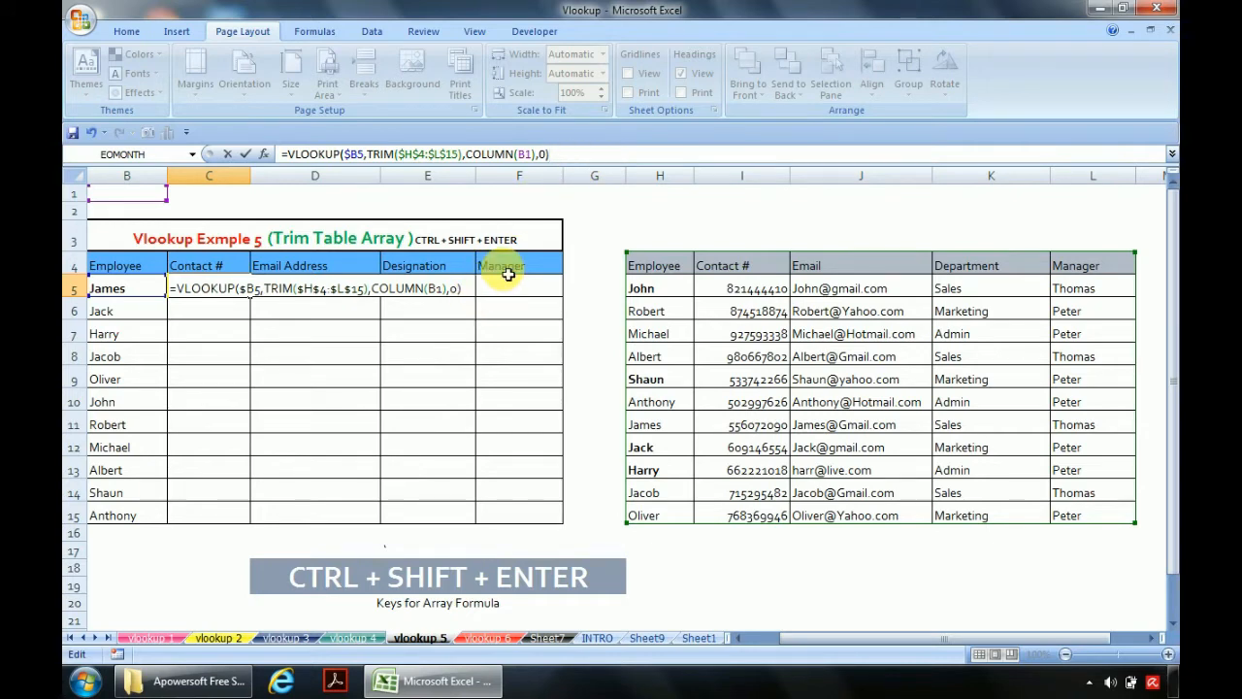
{"action": "key", "text": "ctrl+shift+Return"}
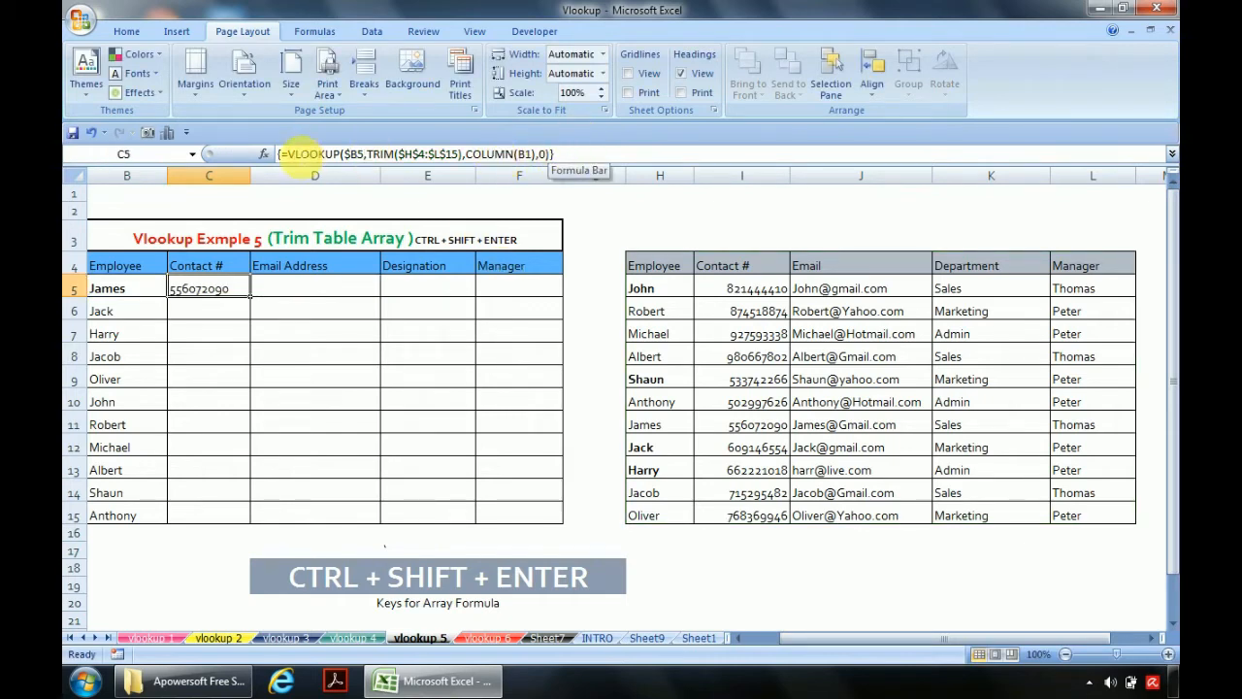
Evaluate the TRIM($H$4:$L$15) part of the C5 formula in place to inspect its array, and discard the edit
{"action": "left_click", "coordinate": [300, 154]}
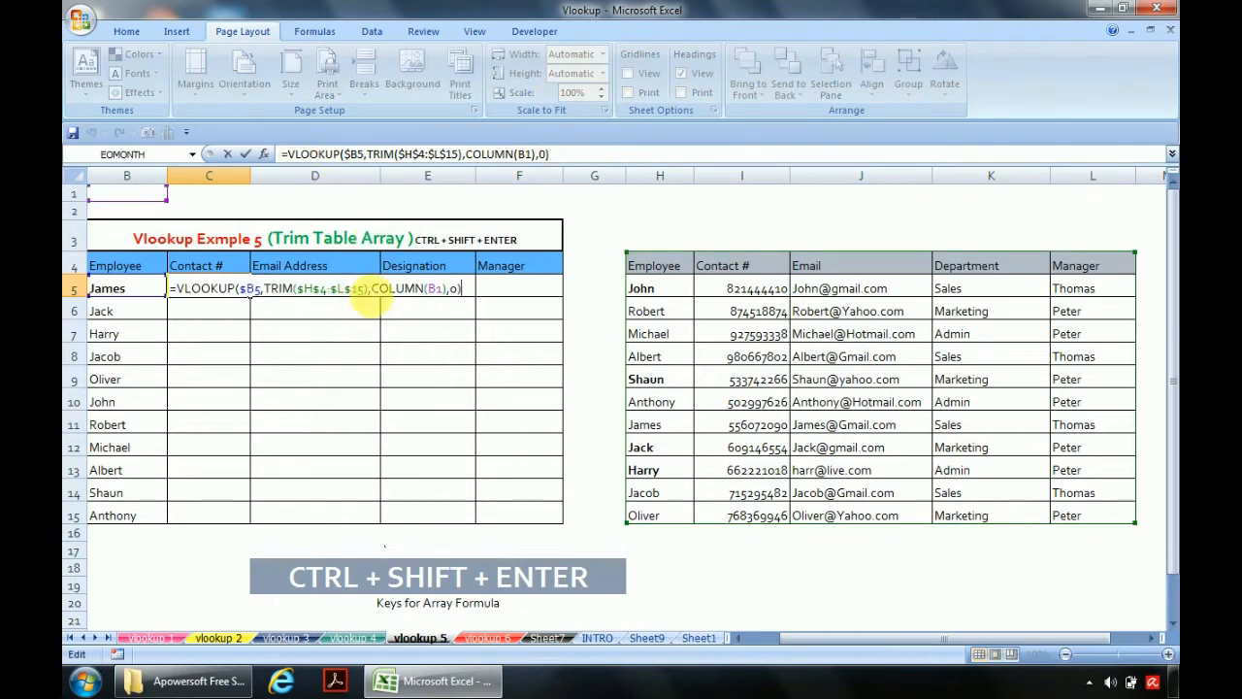
{"action": "left_click", "coordinate": [366, 289]}
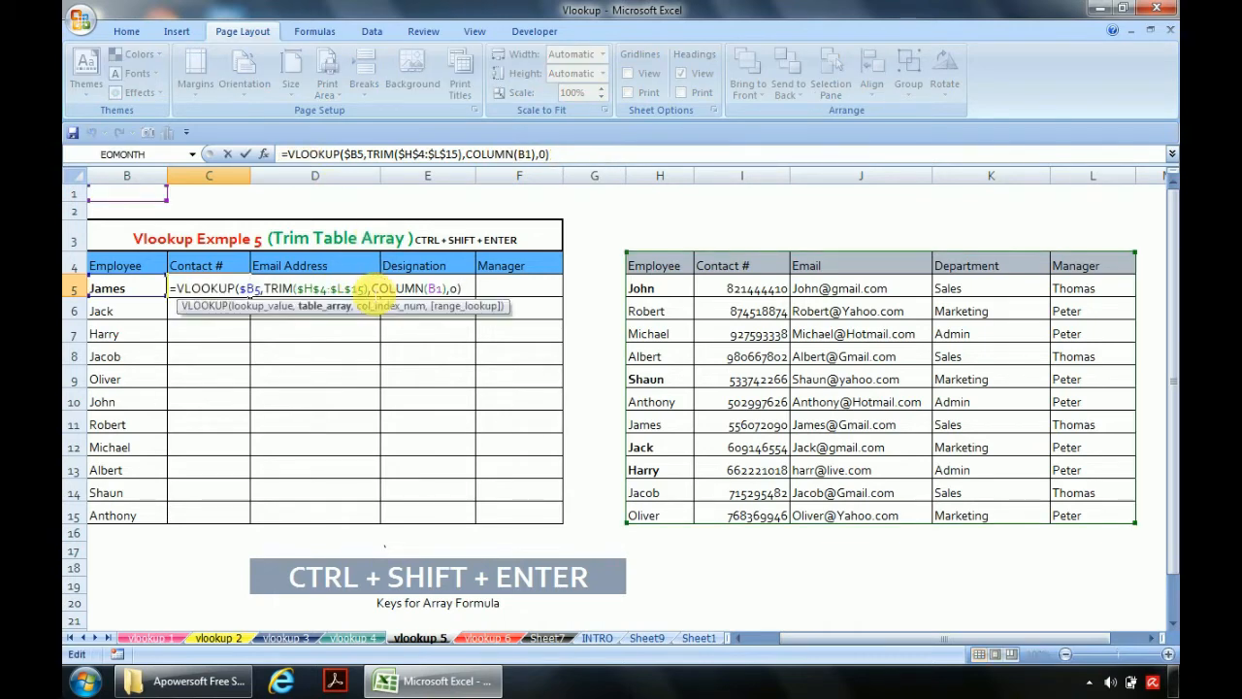
{"action": "key", "text": "shift+Left"}
{"action": "key", "text": "shift+Left"}
{"action": "key", "text": "shift+Left"}
{"action": "key", "text": "shift+Left"}
{"action": "key", "text": "shift+Left"}
{"action": "key", "text": "shift+Left"}
{"action": "key", "text": "shift+Left"}
{"action": "key", "text": "shift+Left"}
{"action": "key", "text": "shift+Left"}
{"action": "key", "text": "shift+Left"}
{"action": "key", "text": "shift+Left"}
{"action": "key", "text": "shift+Left"}
{"action": "key", "text": "shift+Left"}
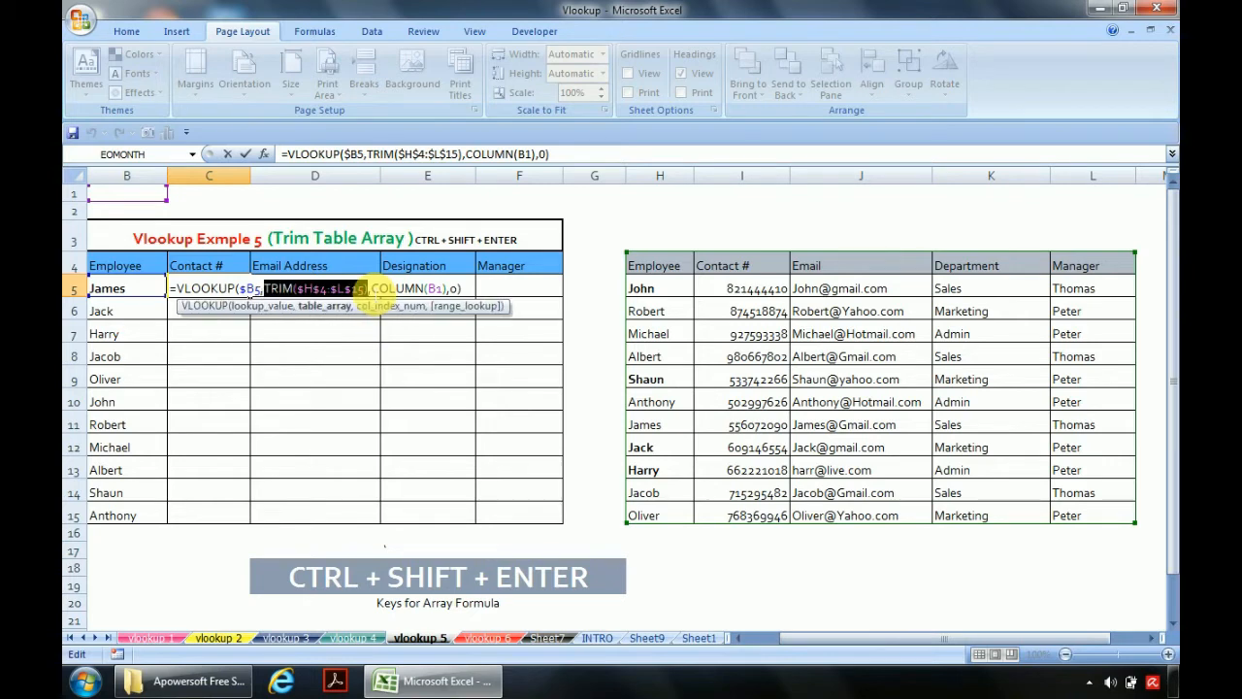
{"action": "key", "text": "F9"}
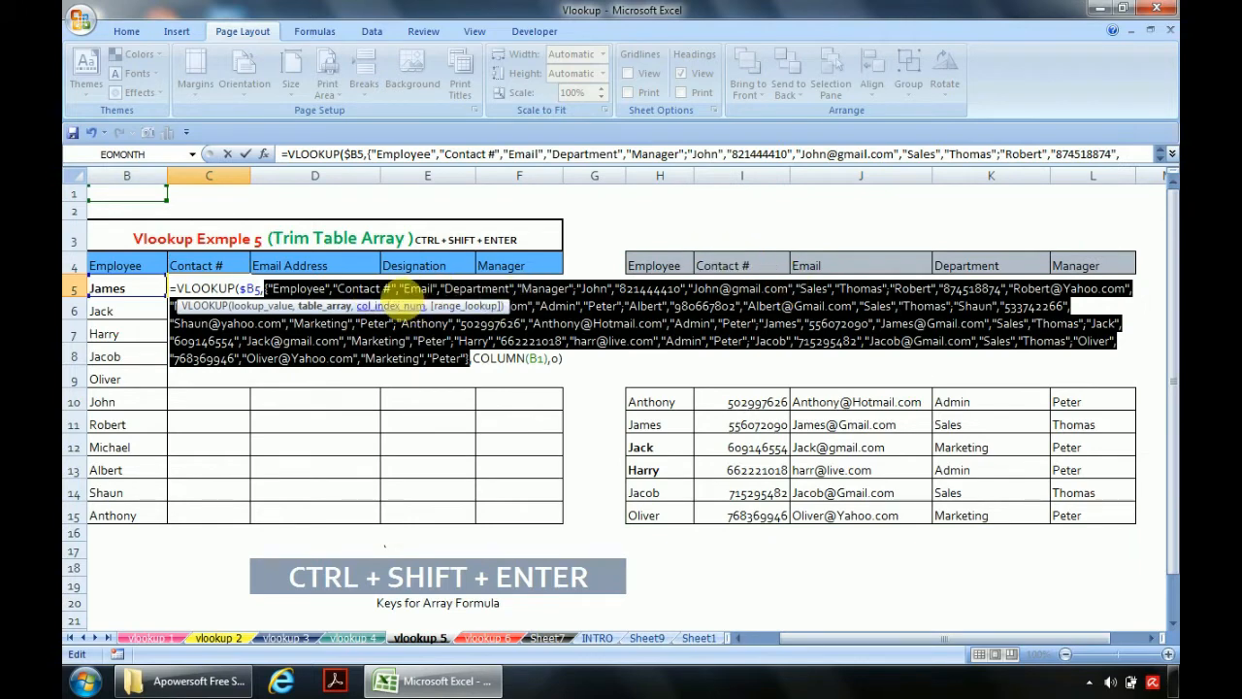
{"action": "left_click", "coordinate": [393, 305]}
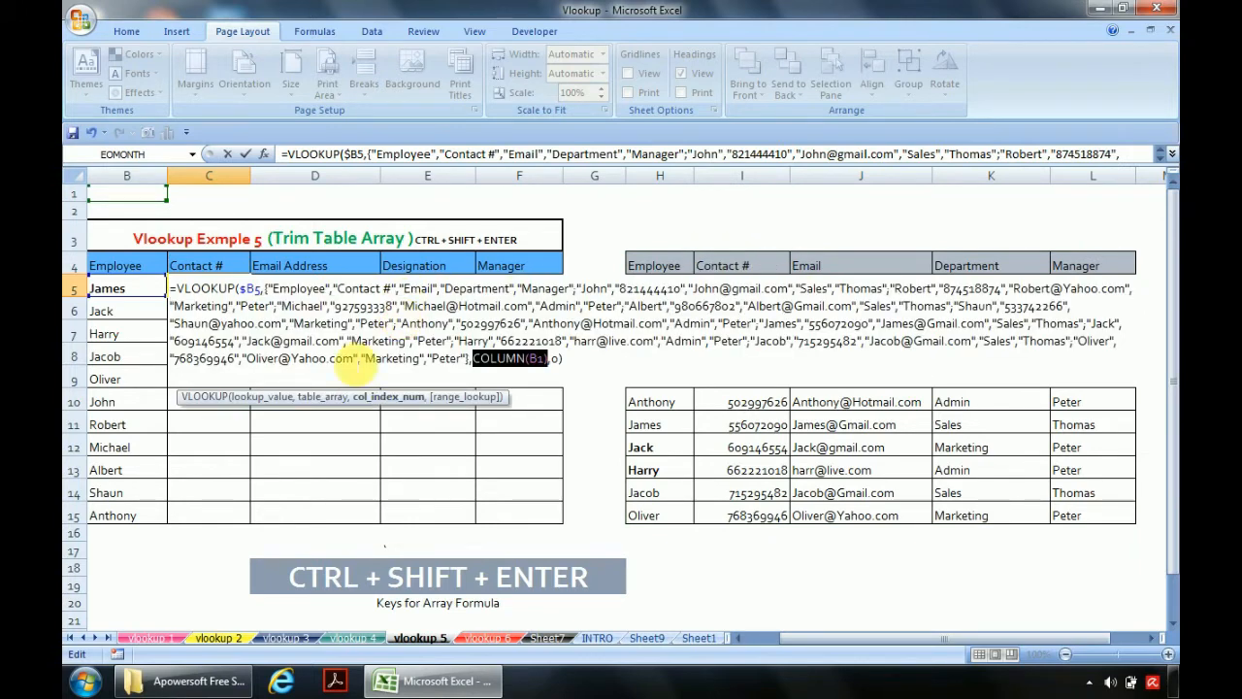
{"action": "mouse_move", "coordinate": [321, 413]}
{"action": "left_mouse_down"}
{"action": "mouse_move", "coordinate": [291, 421]}
{"action": "mouse_move", "coordinate": [341, 403]}
{"action": "left_mouse_up"}
{"action": "key", "text": "Escape"}
Evaluate C5's TRIM table array again, move the function hint away from the expanded values to read them, and cancel the edit
{"action": "key", "text": "F2"}
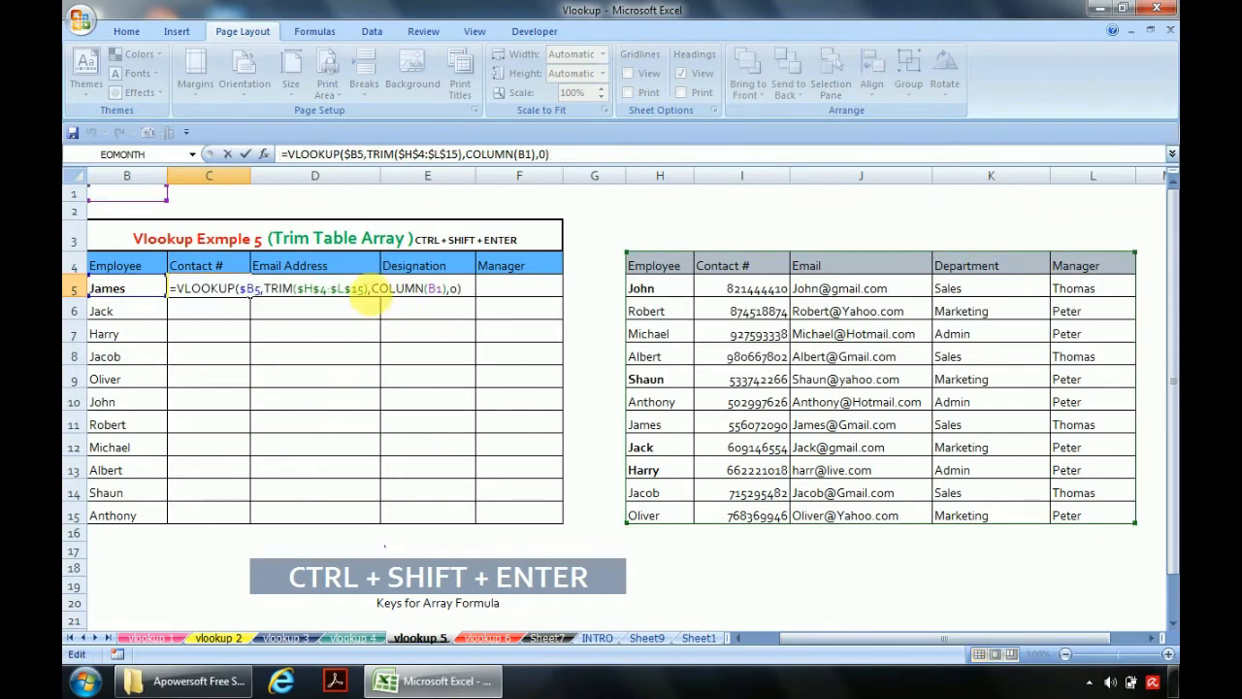
{"action": "left_click_drag", "start_coordinate": [373, 291], "coordinate": [266, 290]}
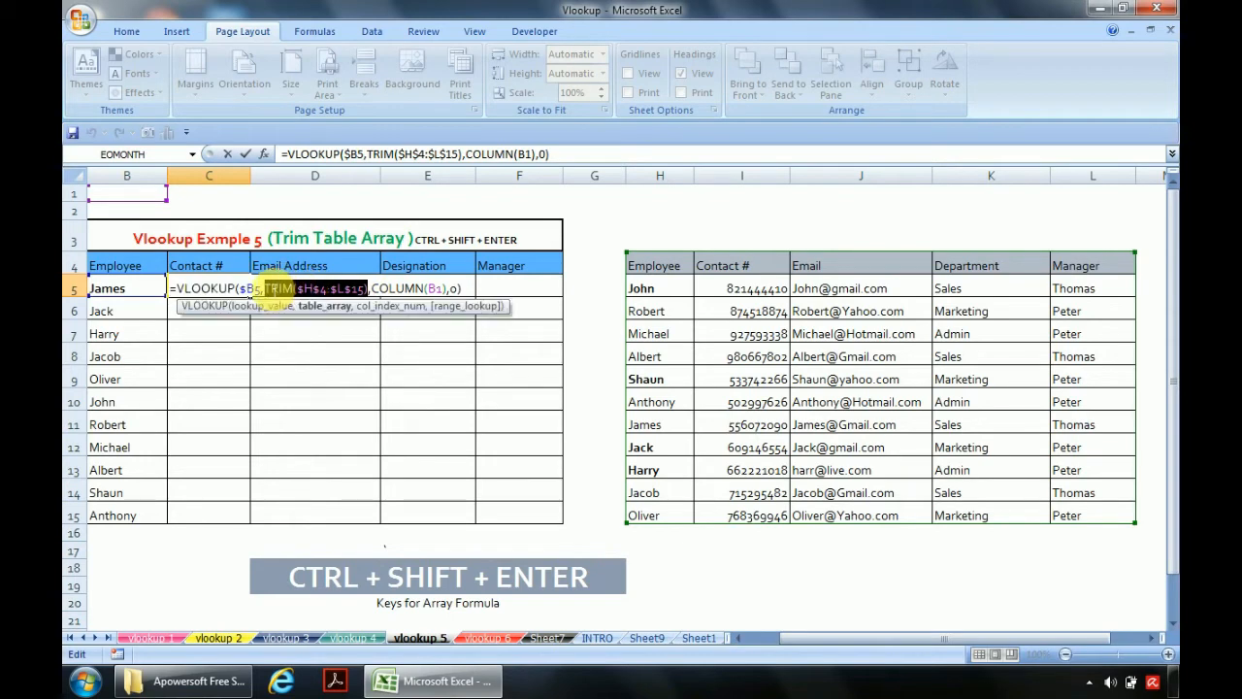
{"action": "key", "text": "F9"}
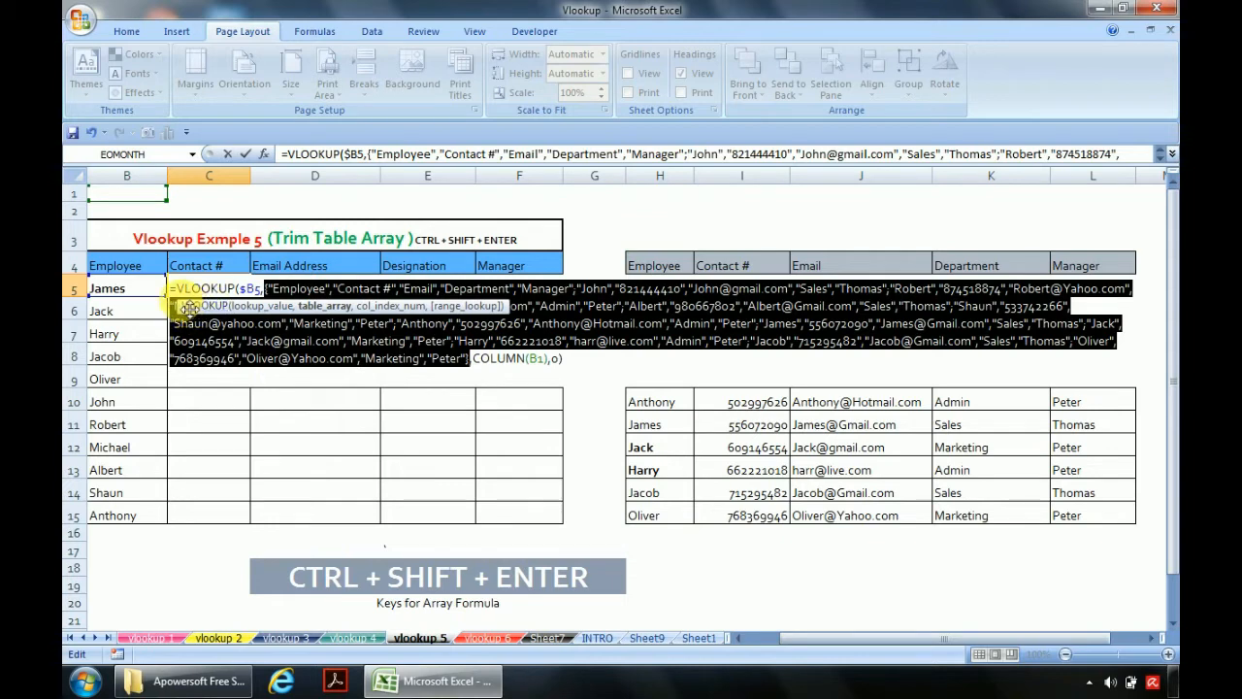
{"action": "left_click_drag", "start_coordinate": [181, 303], "coordinate": [184, 548]}
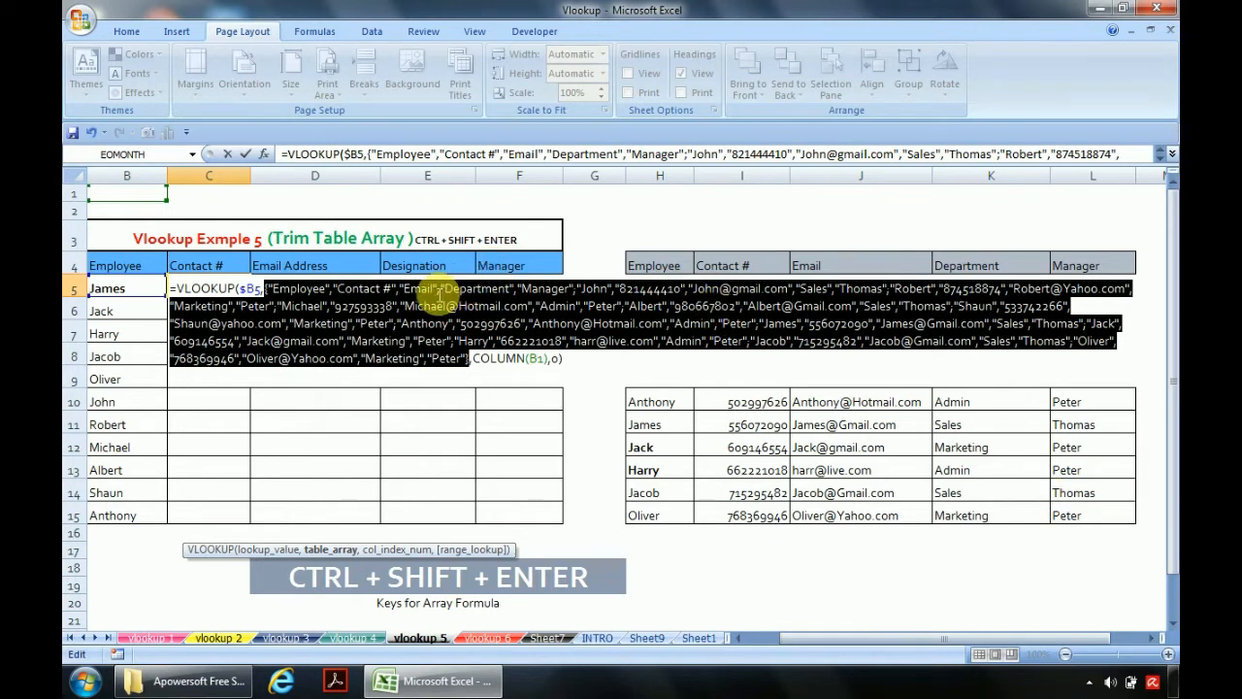
{"action": "key", "text": "Escape"}
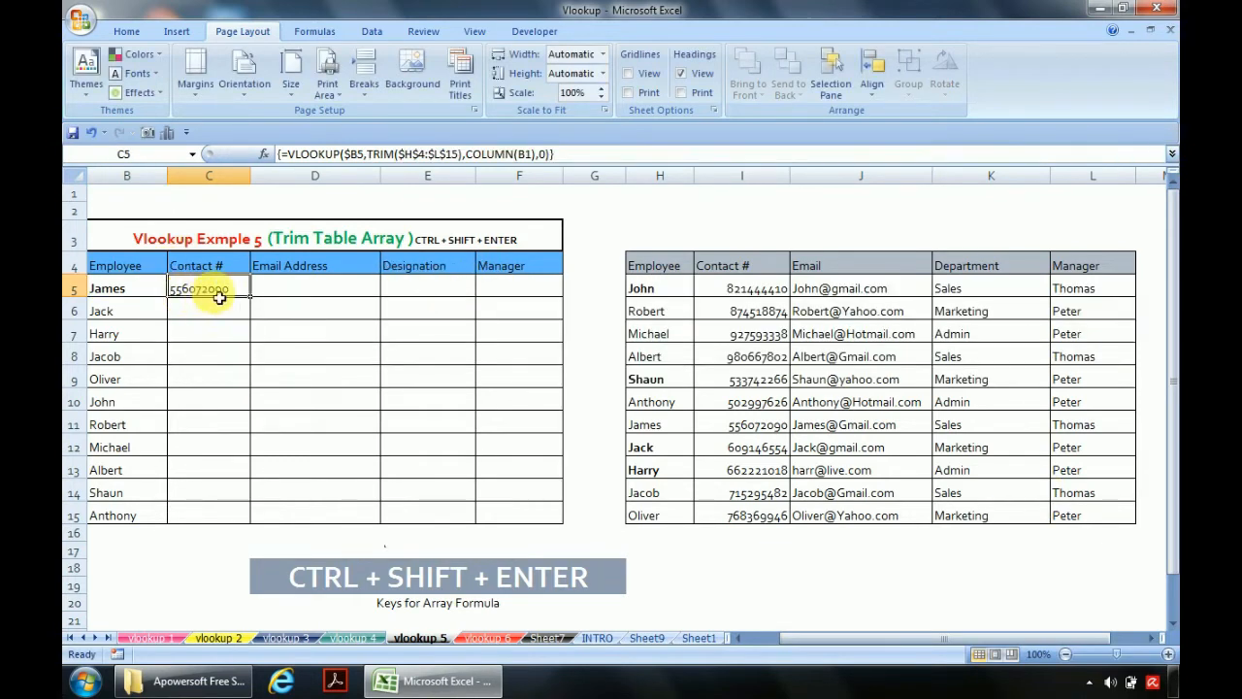
Copy the C5 array formula into D5, E5 and F5
{"action": "key", "text": "ctrl+c"}
{"action": "key", "text": "Right"}
{"action": "key", "text": "ctrl+v"}
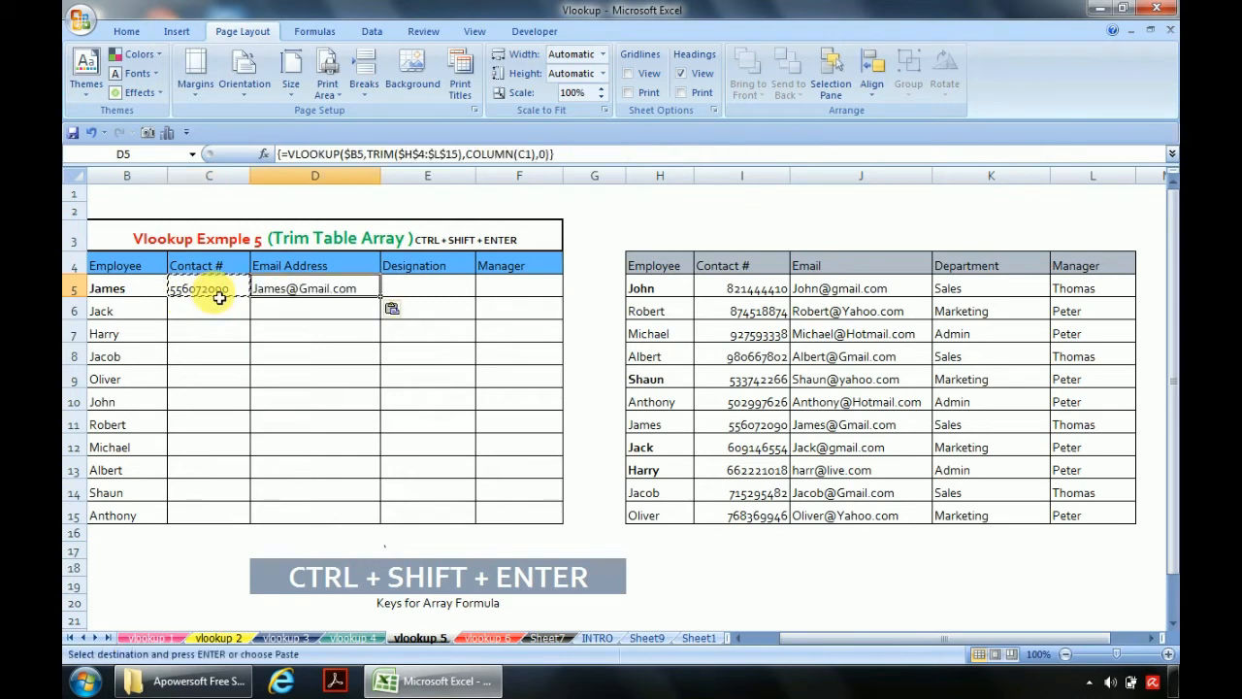
{"action": "key", "text": "Right"}
{"action": "key", "text": "ctrl+v"}
{"action": "key", "text": "Right"}
{"action": "key", "text": "ctrl+v"}
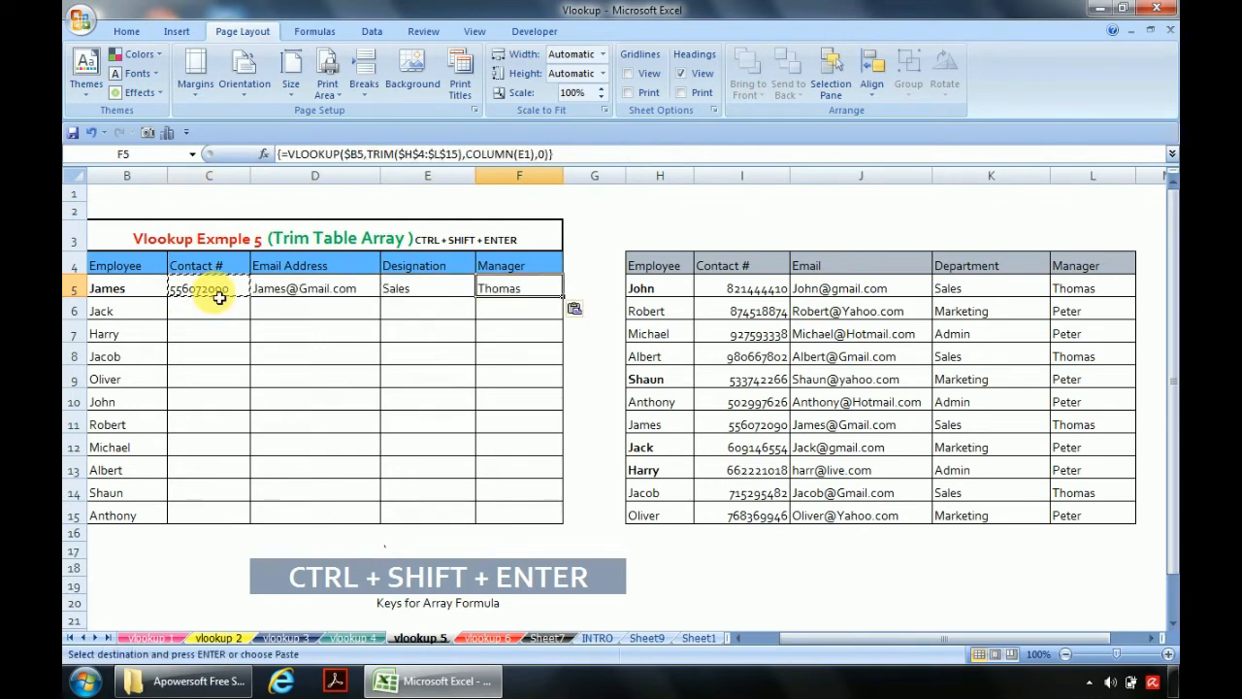
{"action": "key", "text": "Escape"}
Fill the array formulas in C5:F5 down through row 15
{"action": "key", "text": "Left"}
{"action": "key", "text": "Left"}
{"action": "key", "text": "Left"}
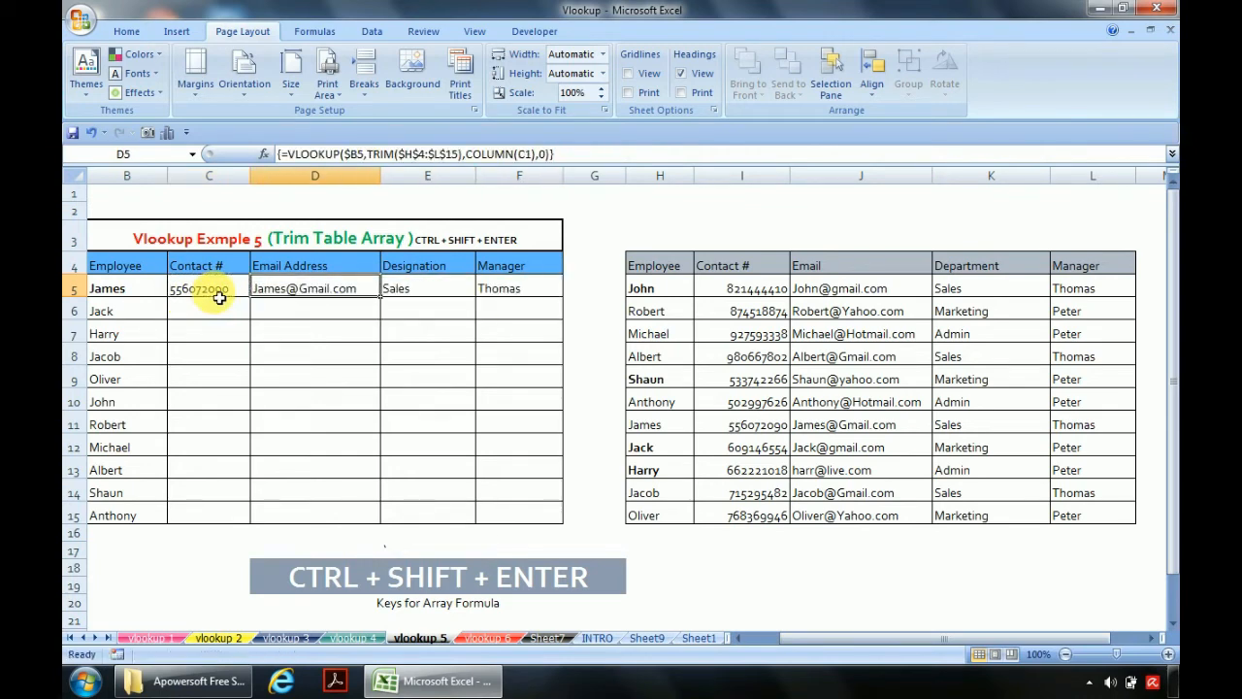
{"action": "key", "text": "shift+Right"}
{"action": "key", "text": "shift+Right"}
{"action": "key", "text": "shift+Right"}
{"action": "key", "text": "shift+Right"}
{"action": "key", "text": "shift+Left"}
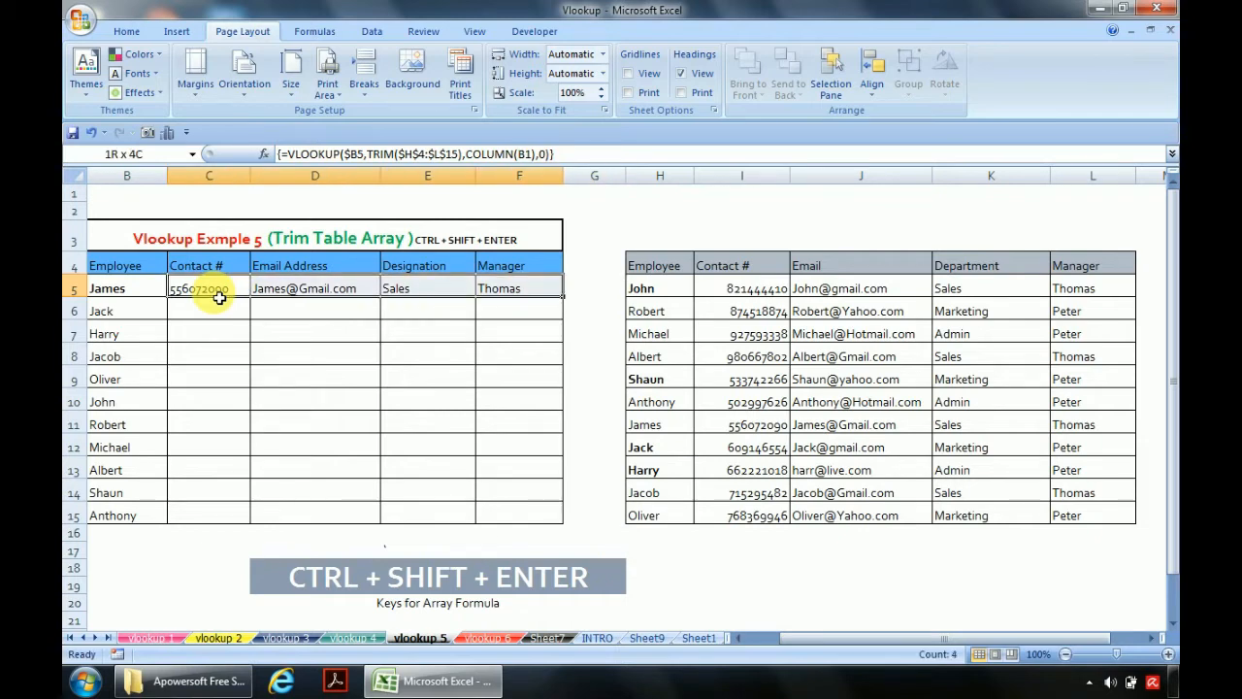
{"action": "double_click", "coordinate": [568, 304]}
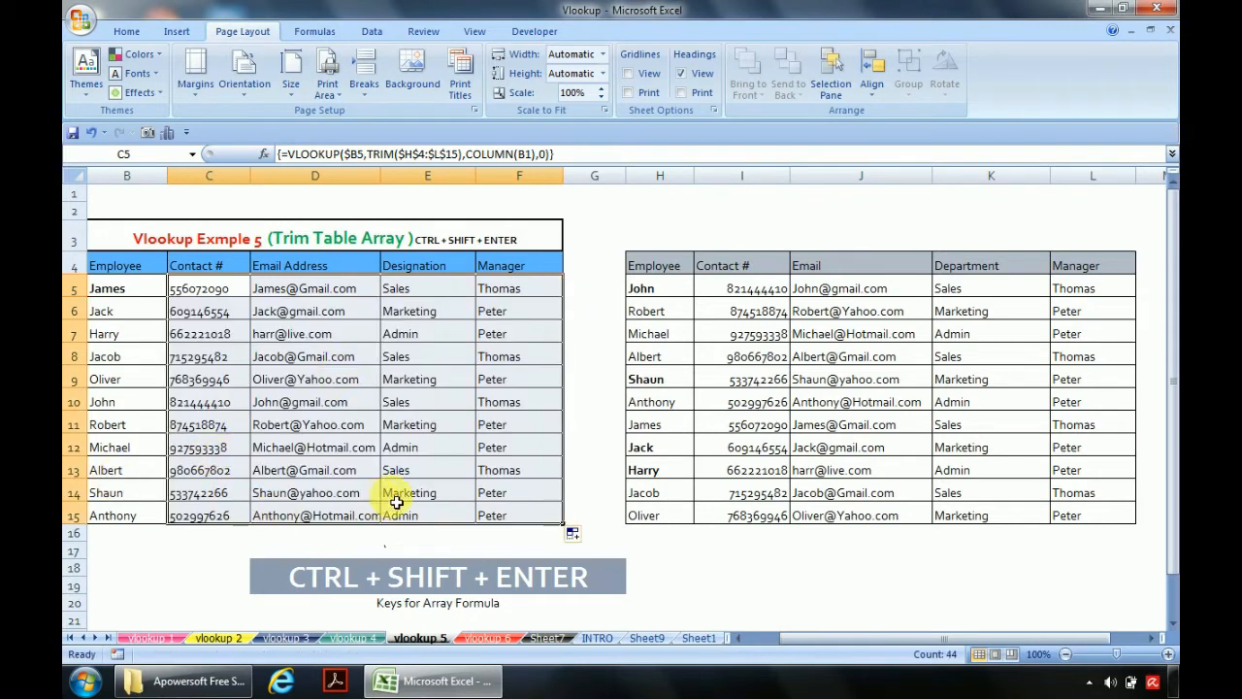
Make the employee names in B7 and B6 bold and inspect the contents of their matching cells H13 and H12
{"action": "left_click", "coordinate": [137, 341]}
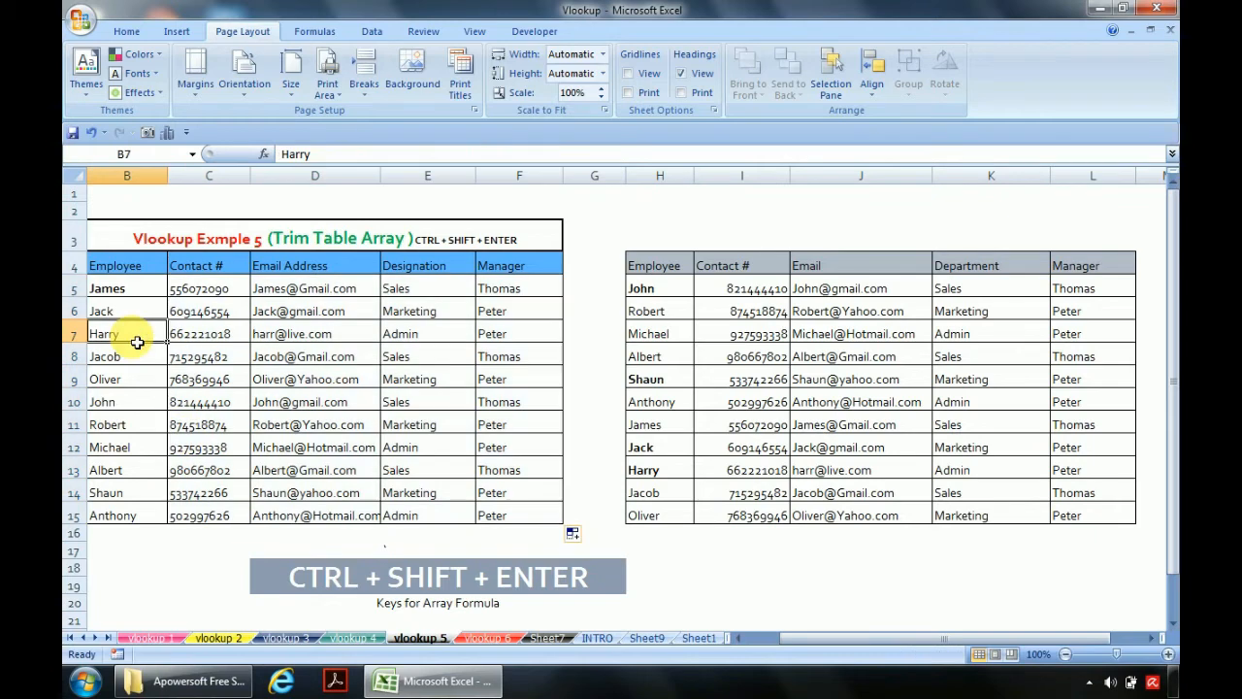
{"action": "left_click", "coordinate": [672, 472]}
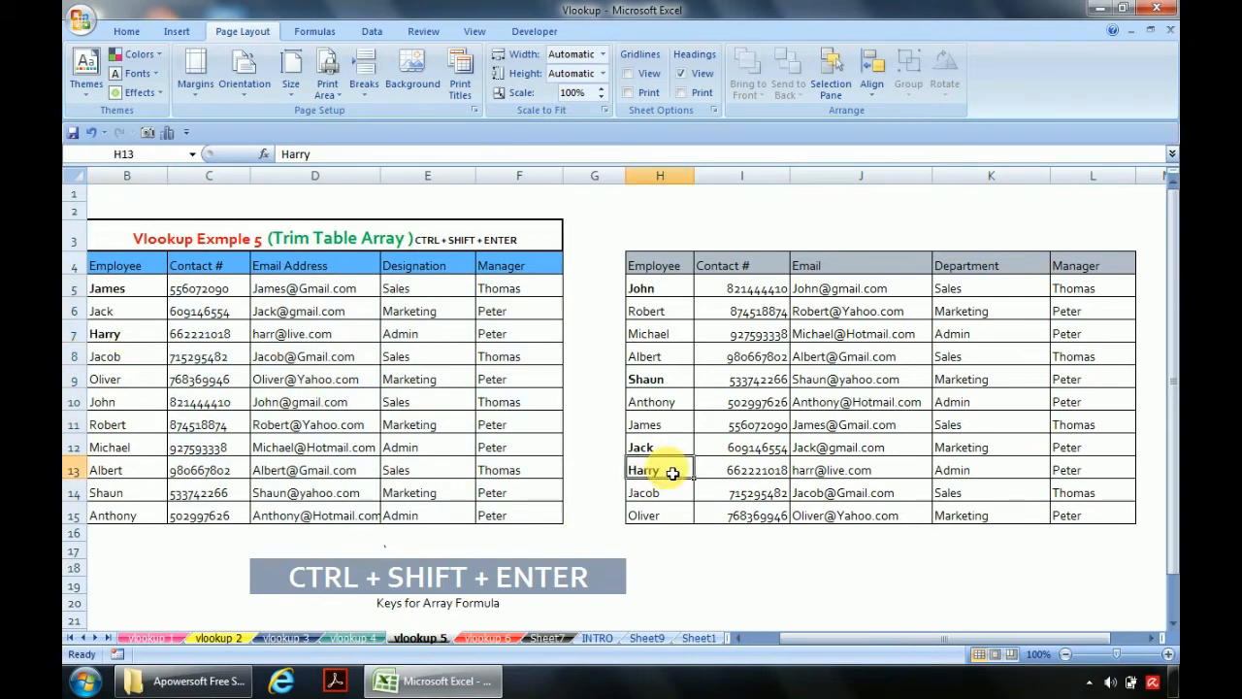
{"action": "double_click", "coordinate": [672, 472]}
{"action": "key", "text": "Return"}
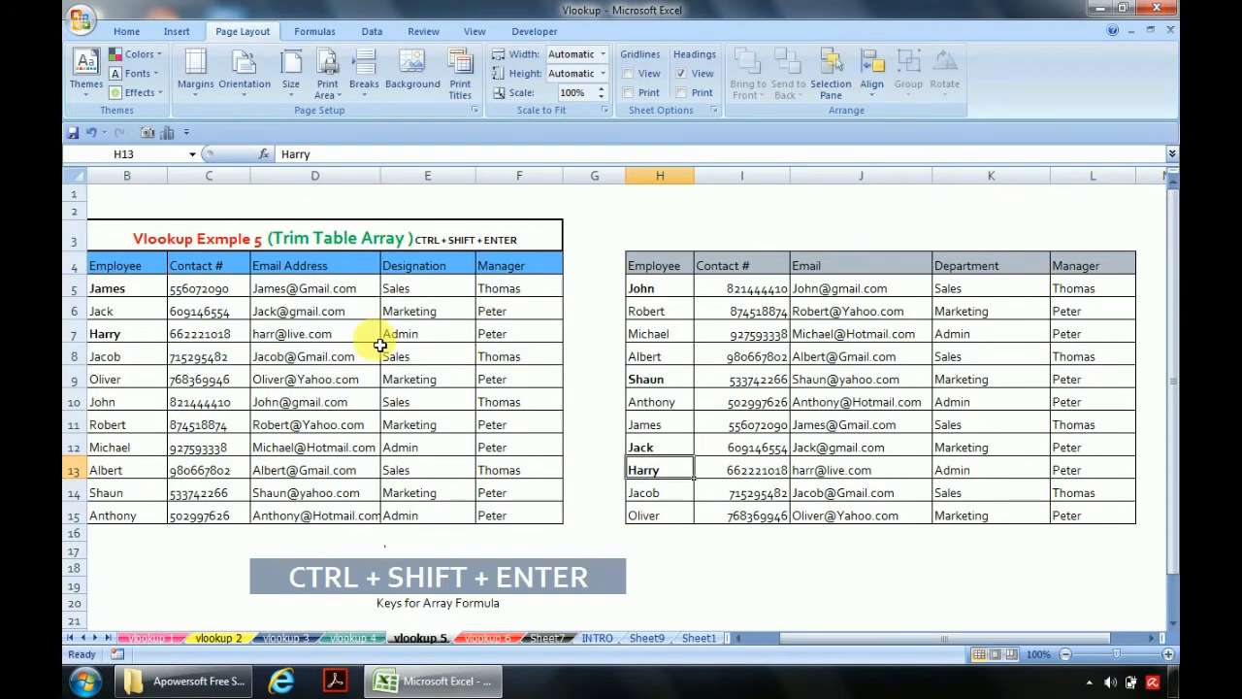
{"action": "left_click", "coordinate": [151, 312]}
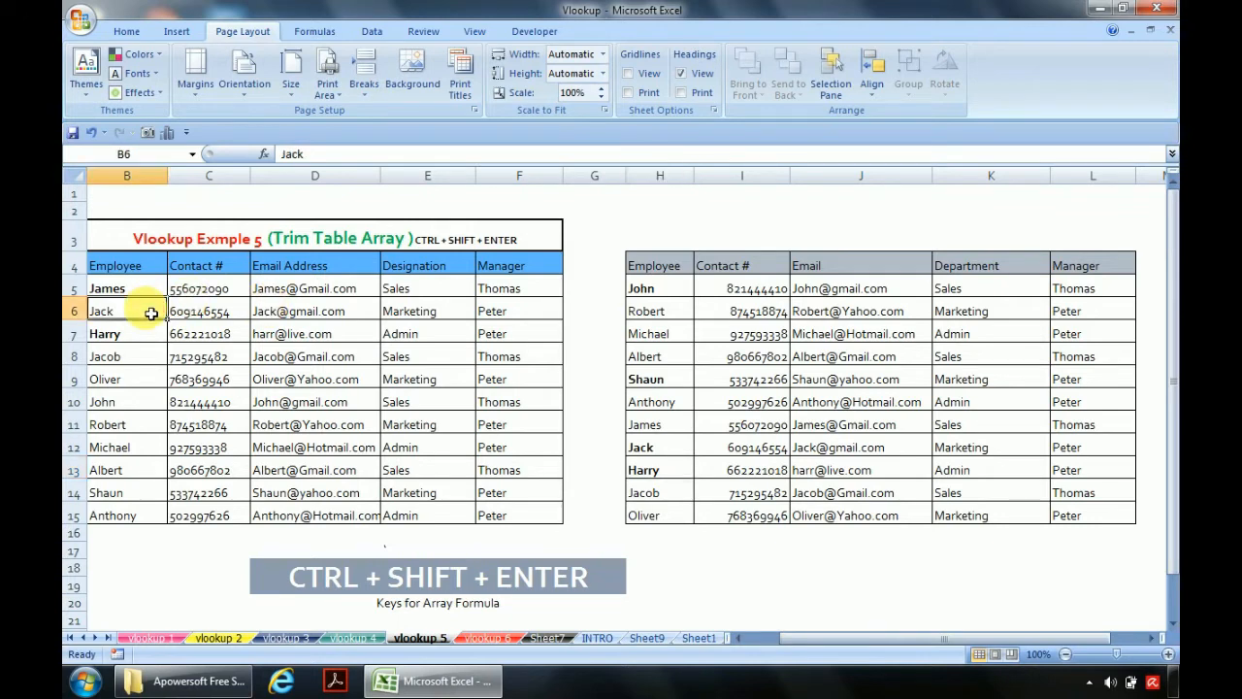
{"action": "left_click", "coordinate": [678, 452]}
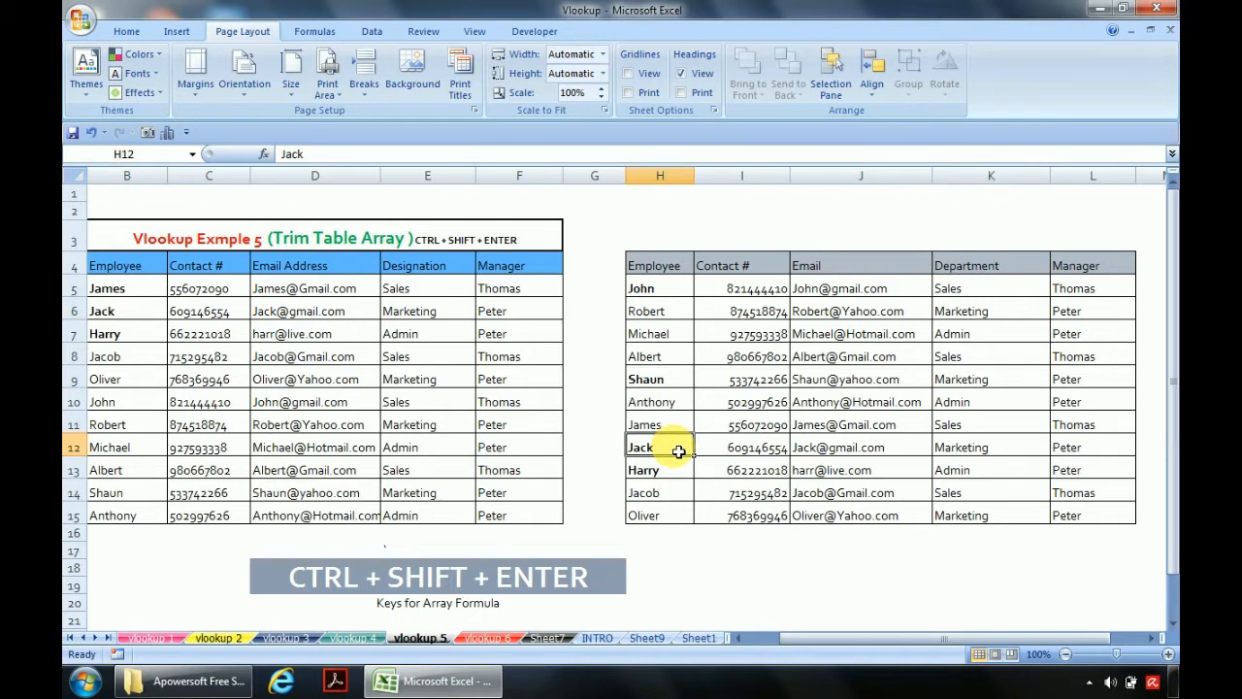
{"action": "double_click", "coordinate": [678, 450]}
{"action": "key", "text": "Escape"}
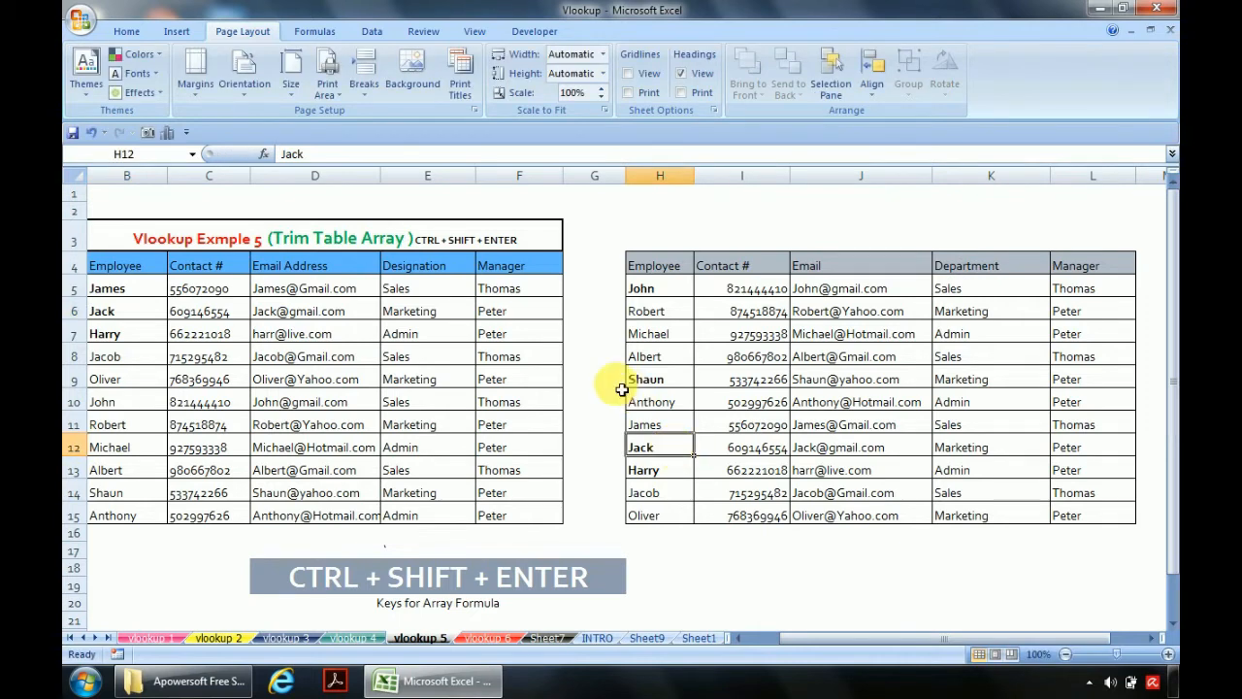
Review the C5 formula in edit mode and re-enter it as an array formula
{"action": "left_click", "coordinate": [213, 290]}
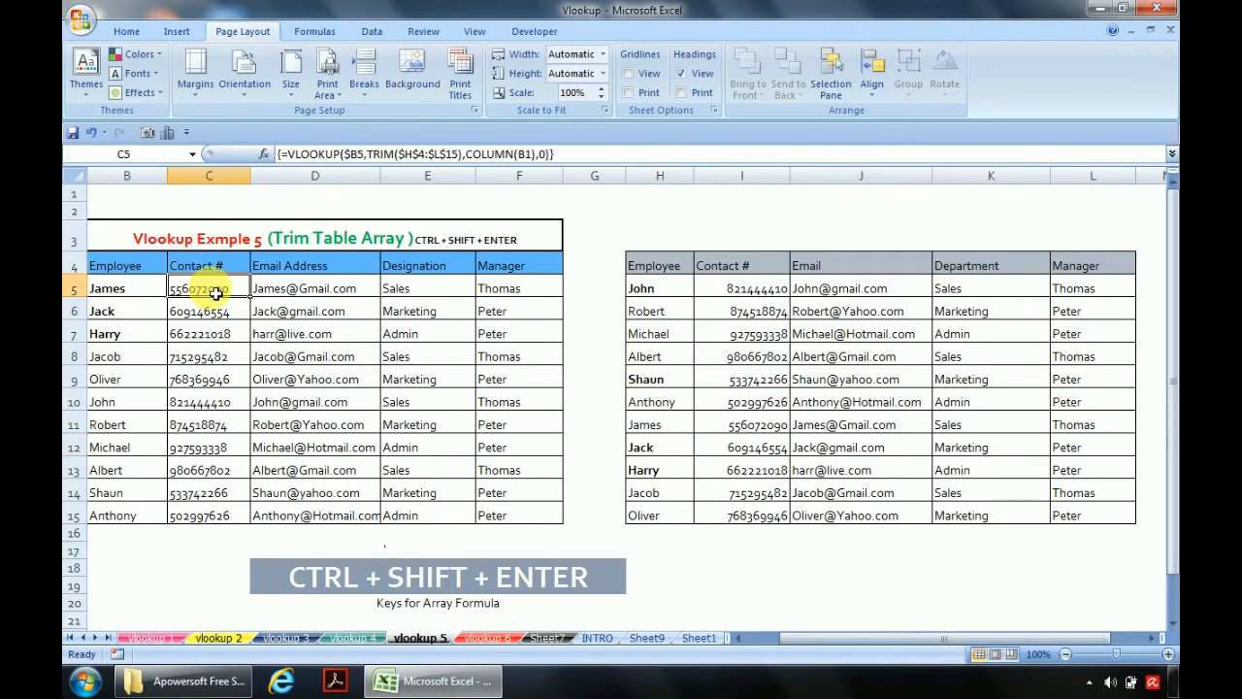
{"action": "double_click", "coordinate": [213, 290]}
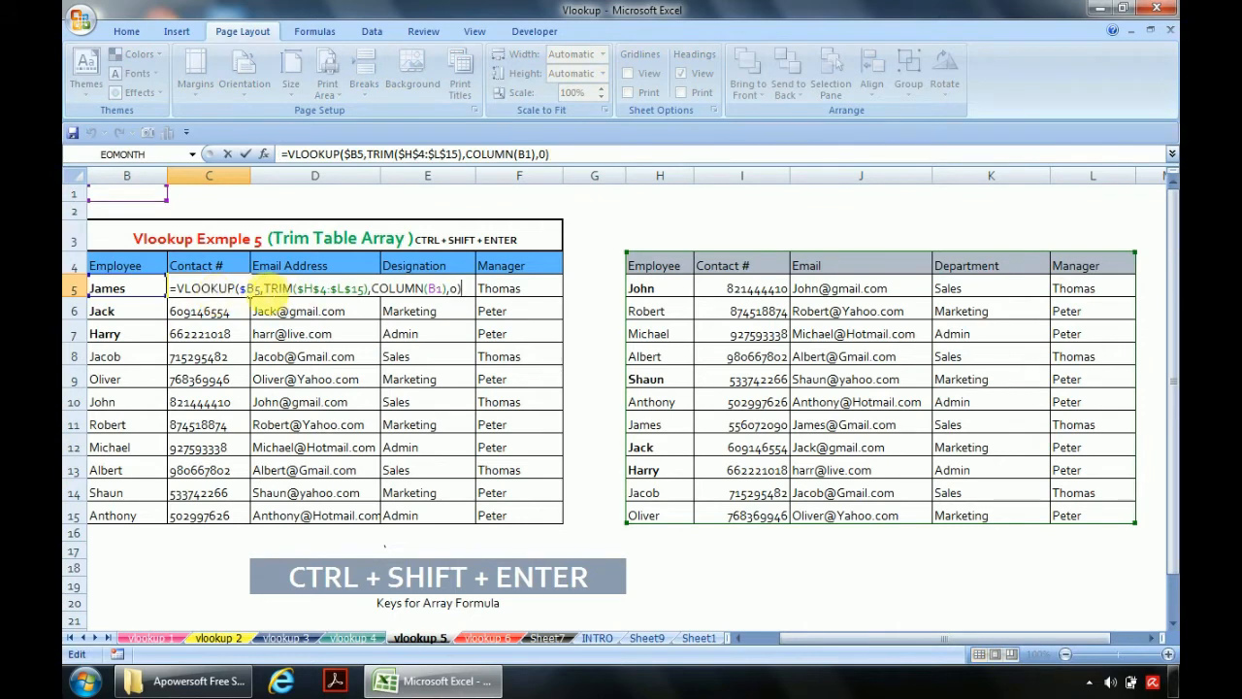
{"action": "key", "text": "ctrl+shift+Return"}
Change the font colour of the CTRL + SHIFT + ENTER banner in D18 to yellow
{"action": "left_click", "coordinate": [357, 573]}
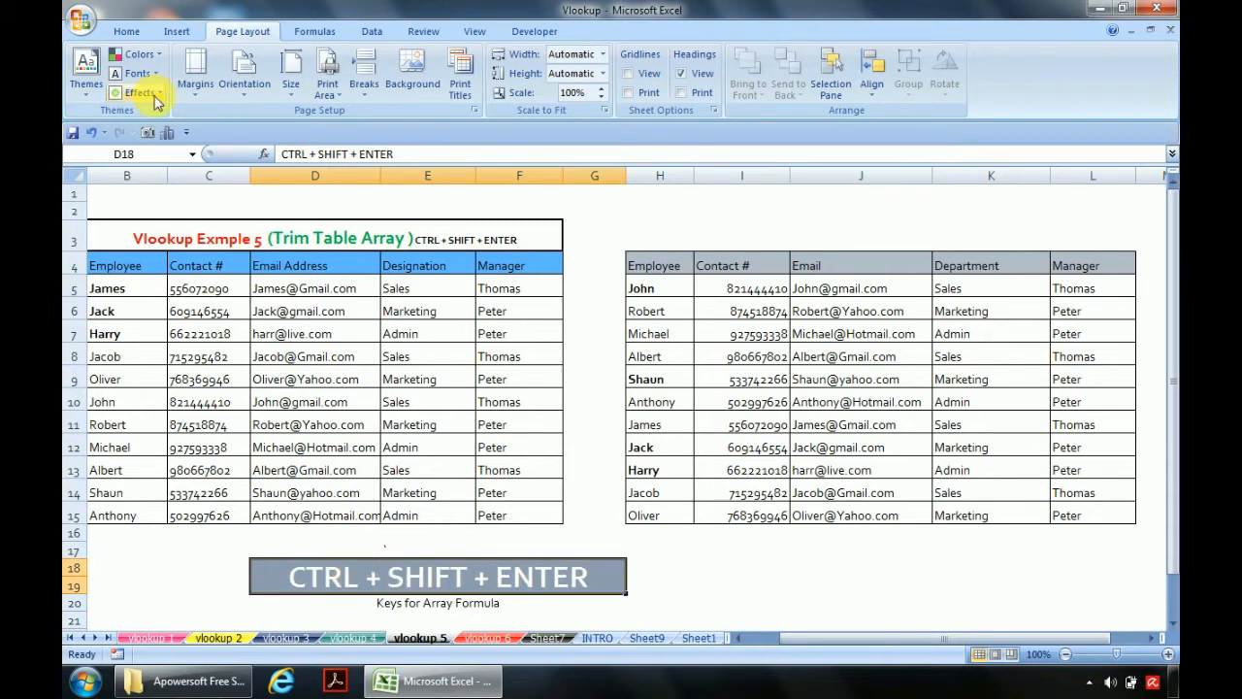
{"action": "left_click", "coordinate": [127, 31]}
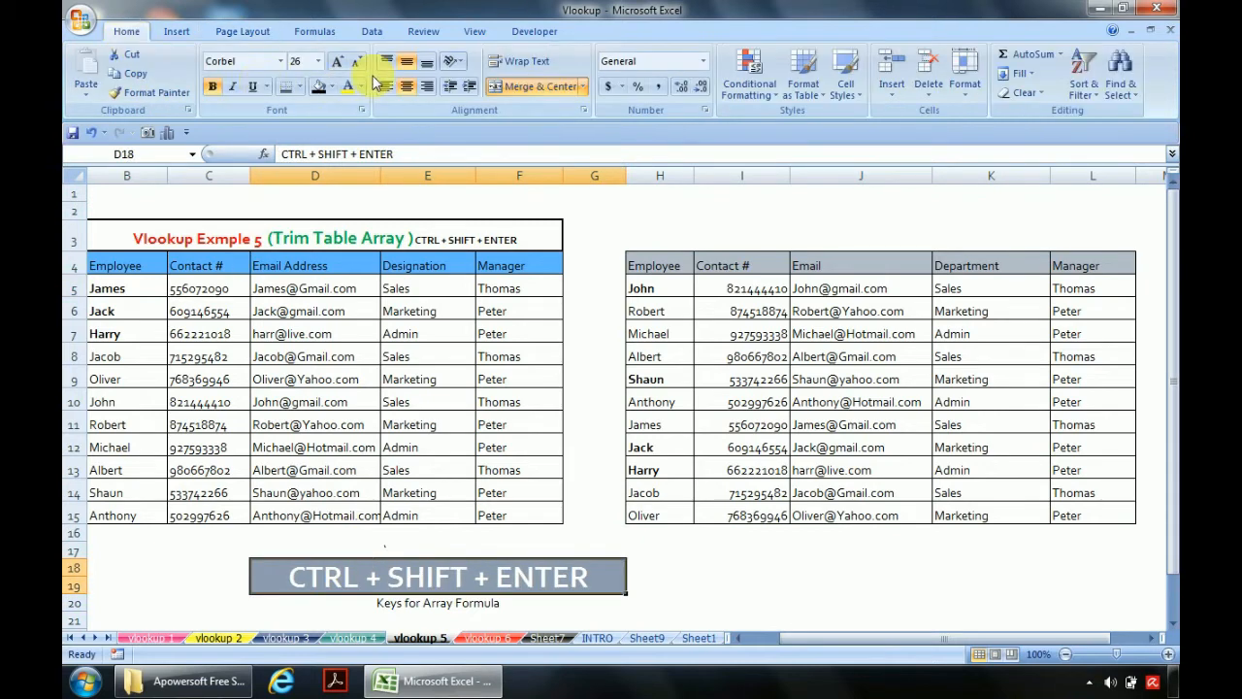
{"action": "left_click", "coordinate": [347, 86]}
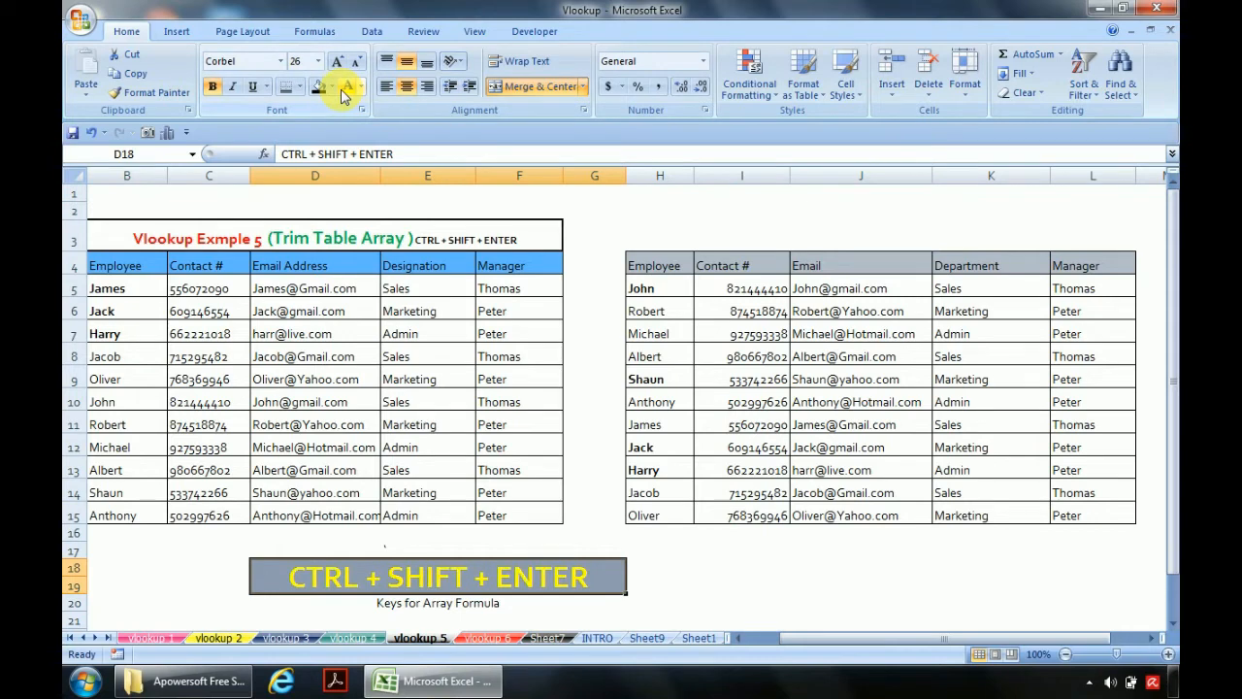
{"action": "left_click", "coordinate": [609, 229]}
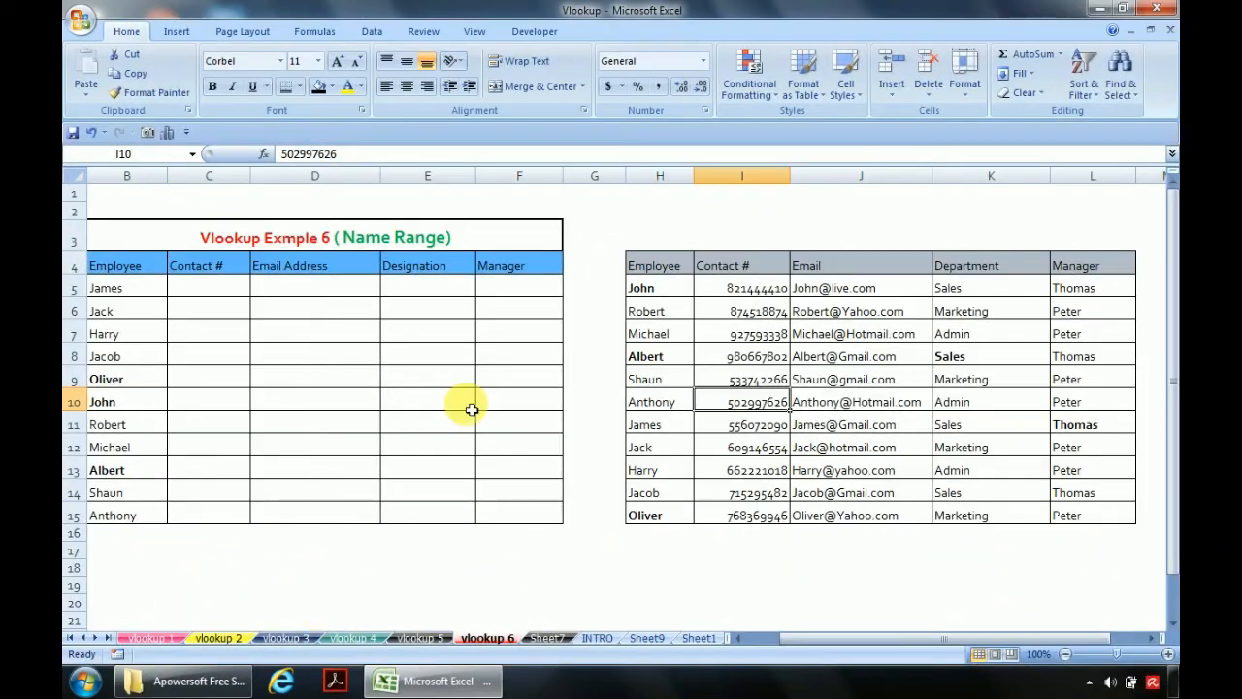
Select the whole reference table H4:L15 on the vlookup 6 sheet
{"action": "left_click", "coordinate": [646, 271]}
{"action": "key", "text": "ctrl+shift+Down"}
{"action": "key", "text": "ctrl+shift+Right"}
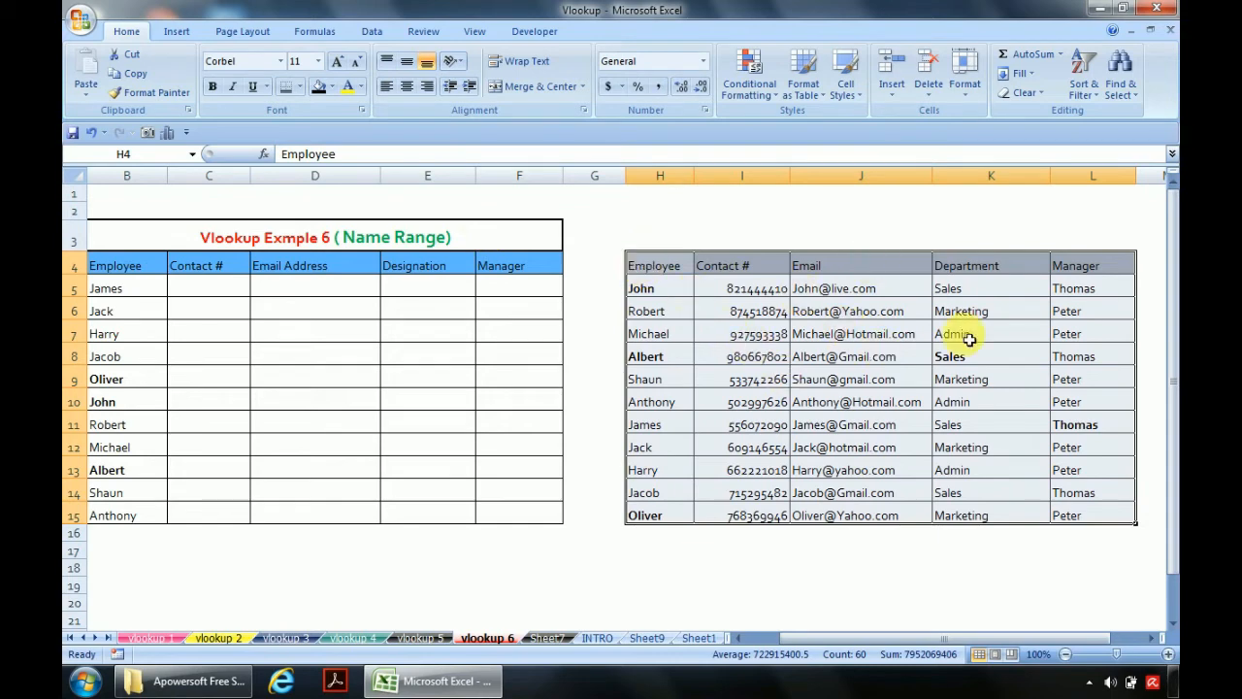
{"action": "double_click", "coordinate": [407, 239]}
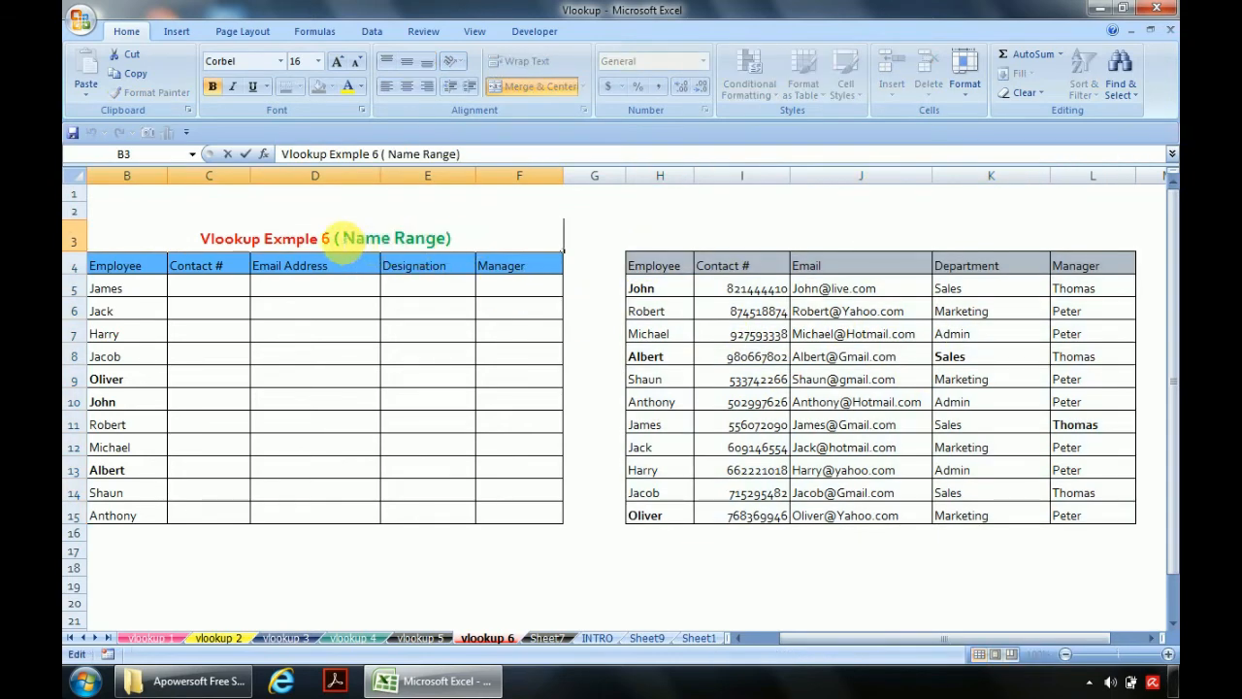
{"action": "key", "text": "Escape"}
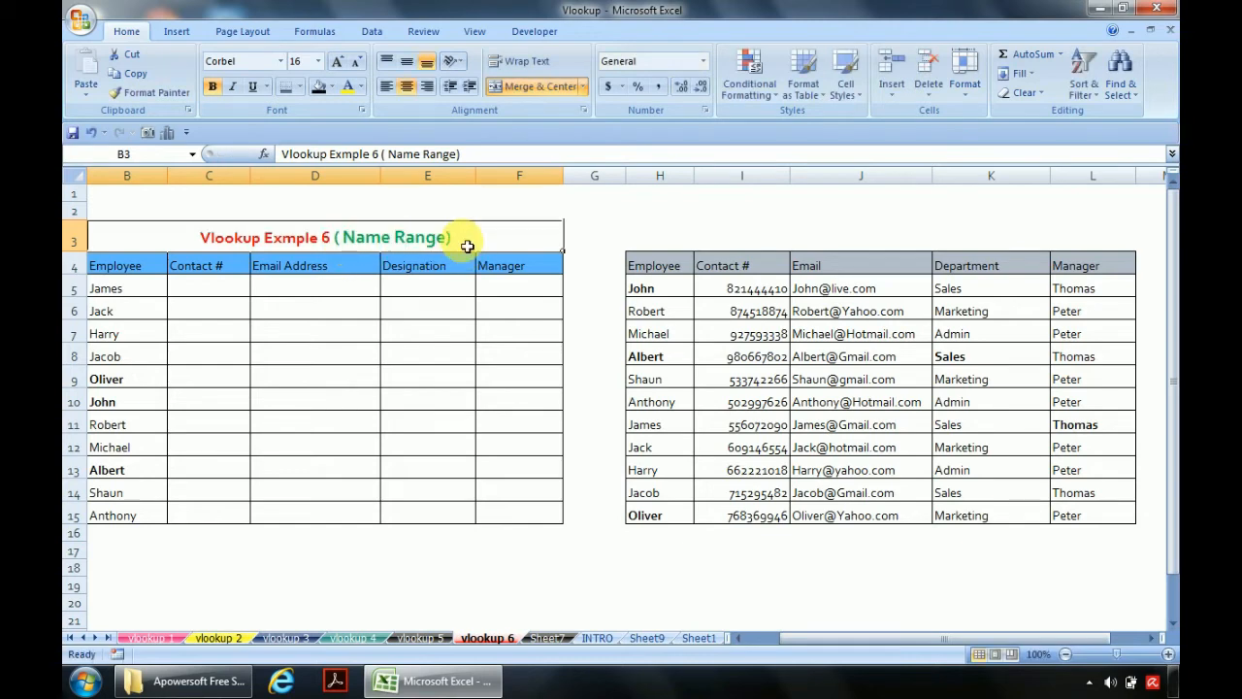
{"action": "left_click", "coordinate": [219, 300]}
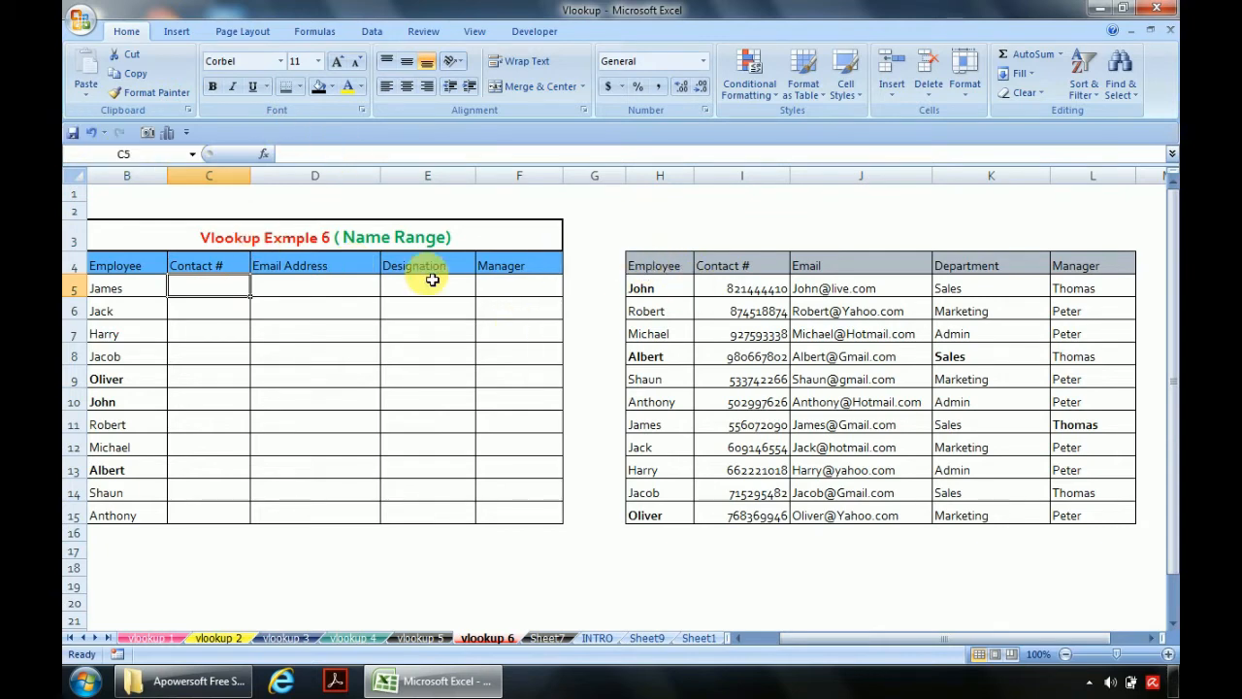
{"action": "left_click", "coordinate": [613, 234]}
{"action": "left_click", "coordinate": [712, 228]}
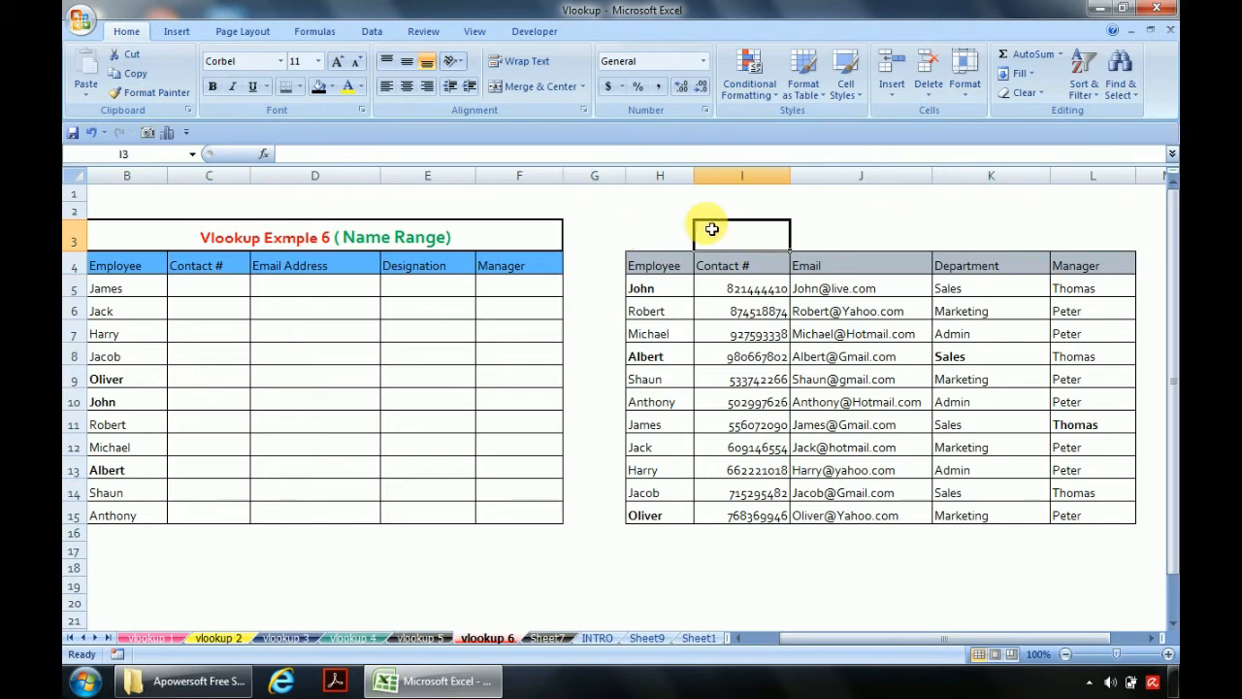
{"action": "left_click", "coordinate": [842, 212]}
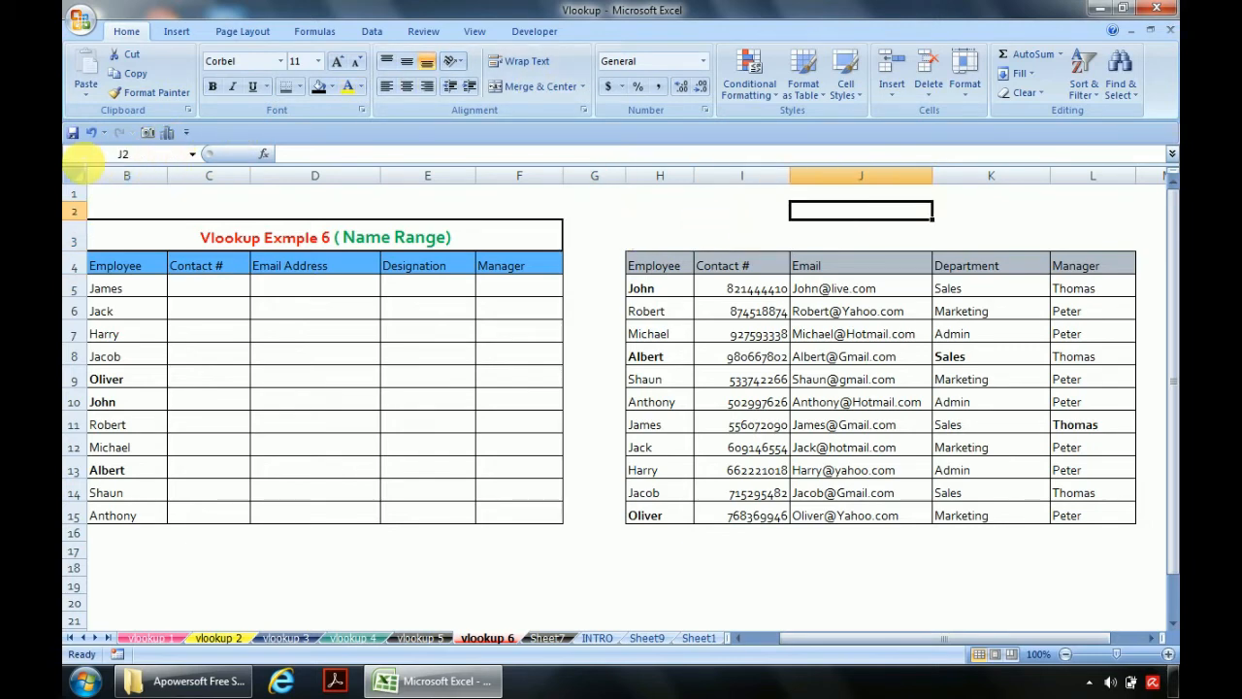
{"action": "left_click", "coordinate": [121, 155]}
{"action": "left_click", "coordinate": [636, 211]}
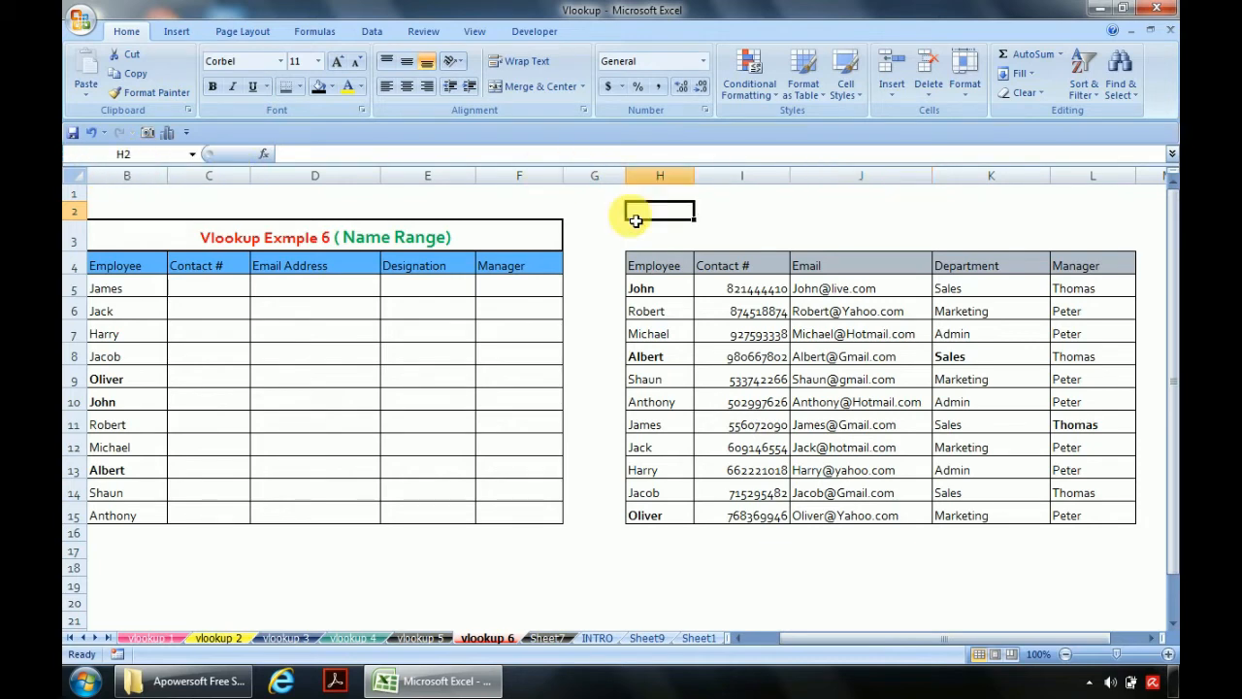
{"action": "left_click", "coordinate": [92, 151]}
{"action": "left_click", "coordinate": [513, 552]}
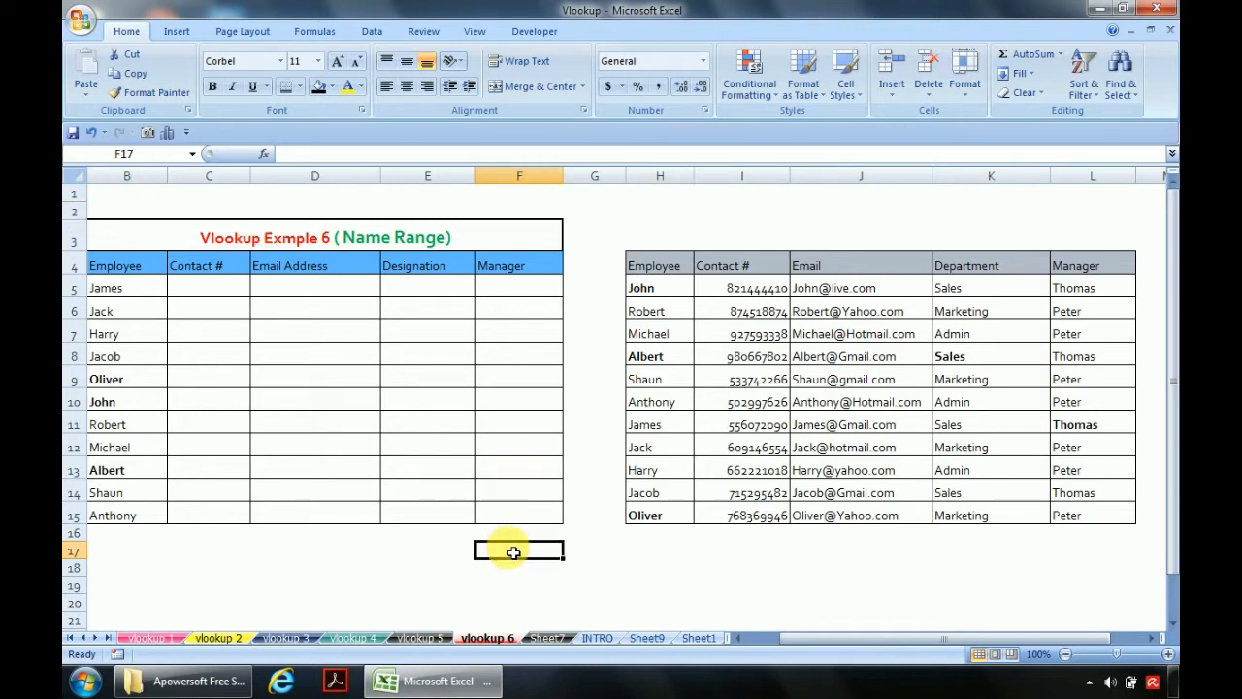
Select the whole reference table H4:L15 with its header row and name the range MyTable
{"action": "left_click", "coordinate": [76, 155]}
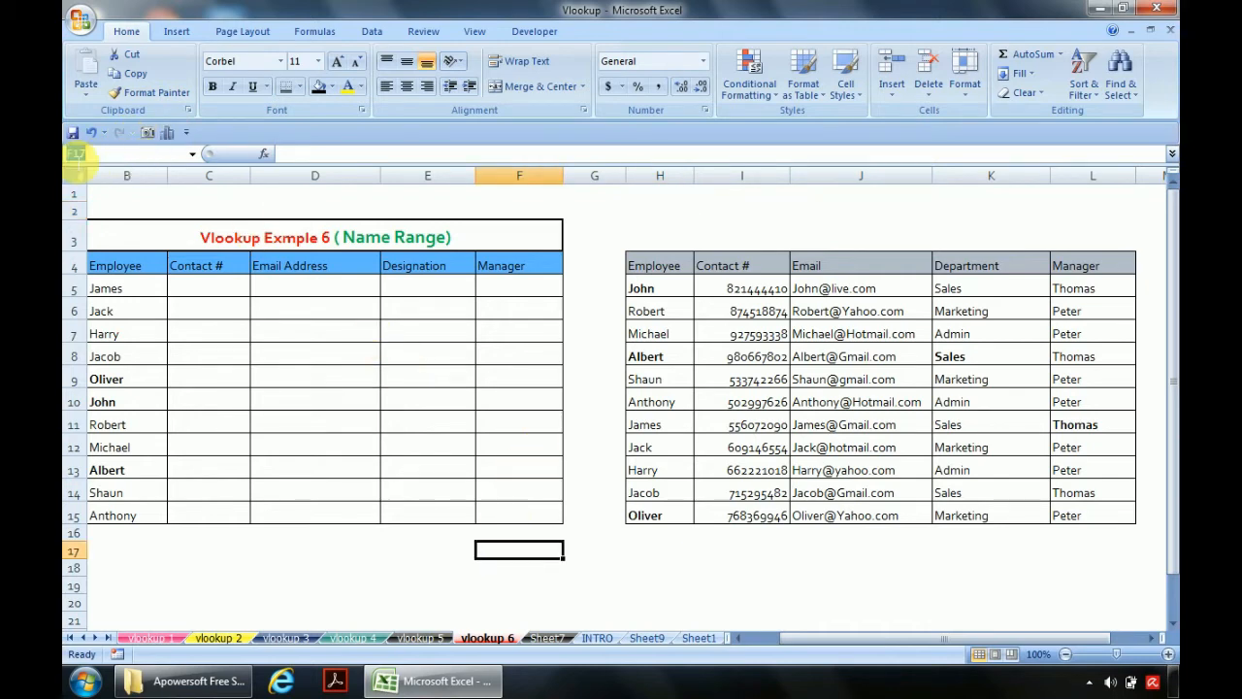
{"action": "left_click", "coordinate": [670, 234]}
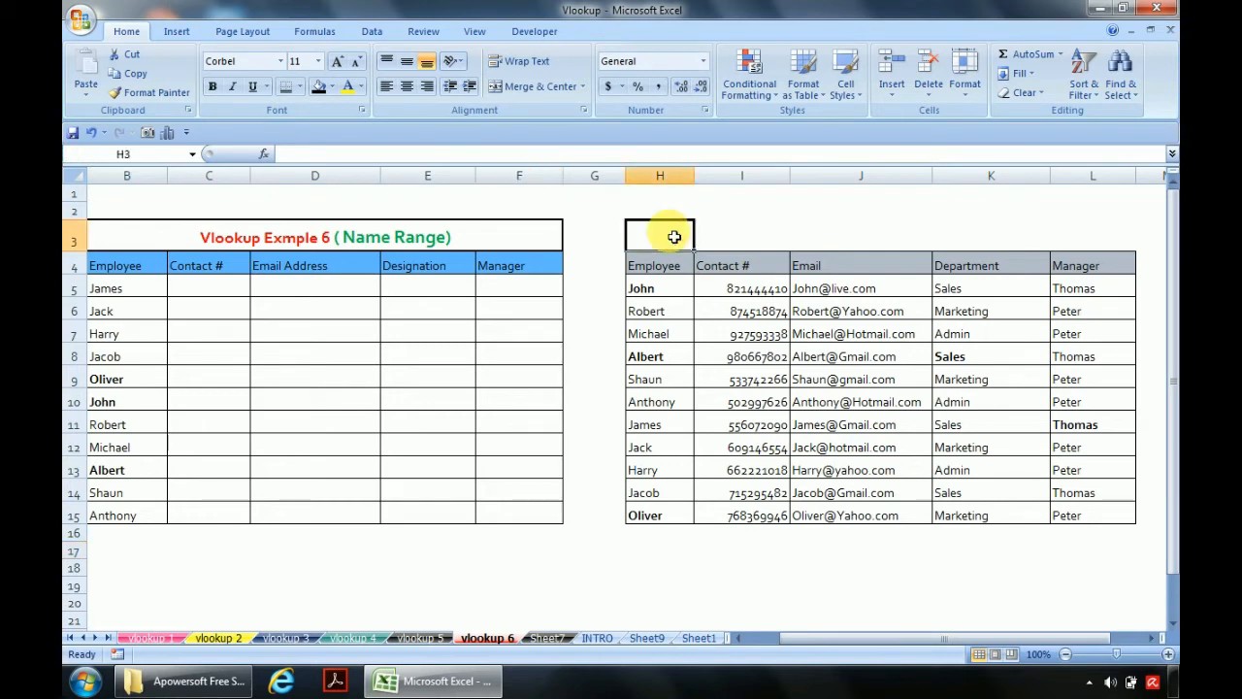
{"action": "left_click", "coordinate": [663, 264]}
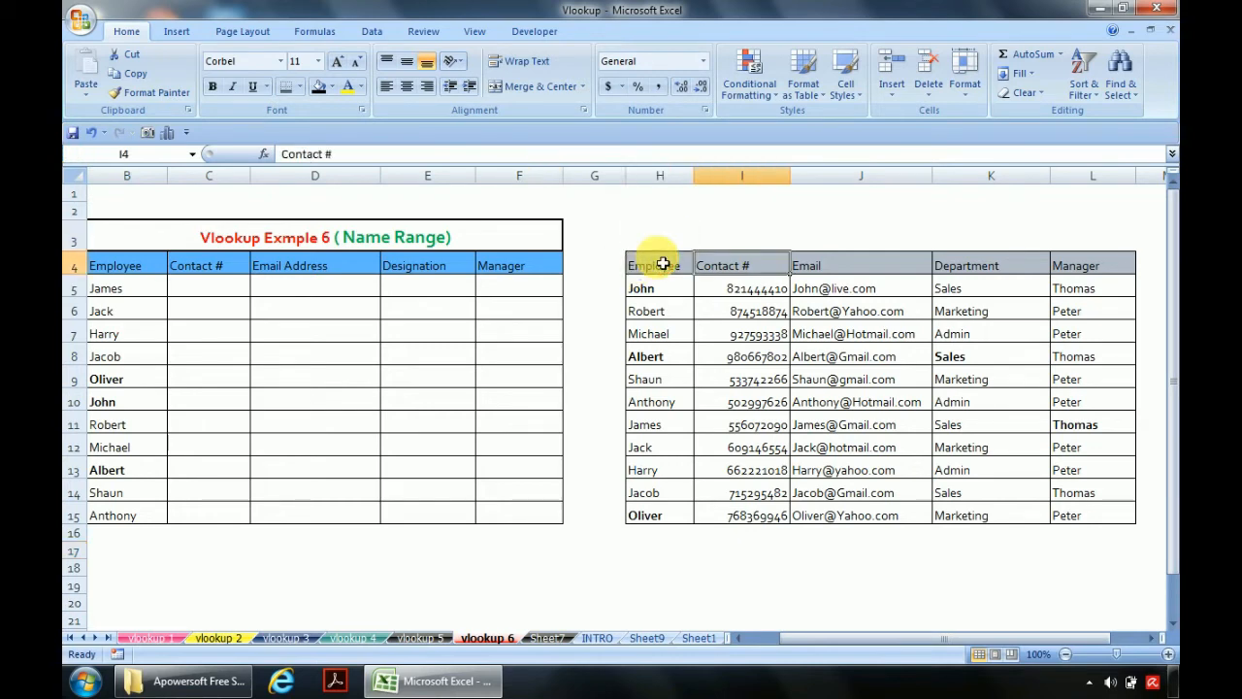
{"action": "key", "text": "ctrl+shift+Down"}
{"action": "key", "text": "ctrl+shift+Right"}
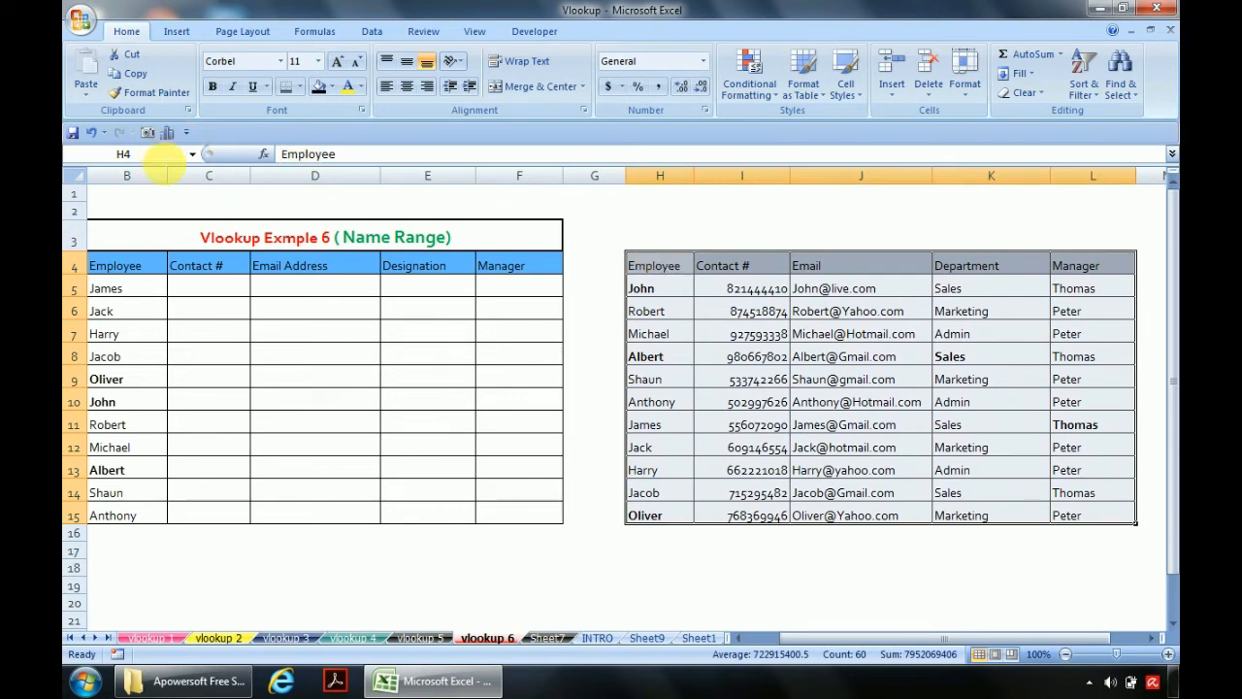
{"action": "left_click", "coordinate": [146, 156]}
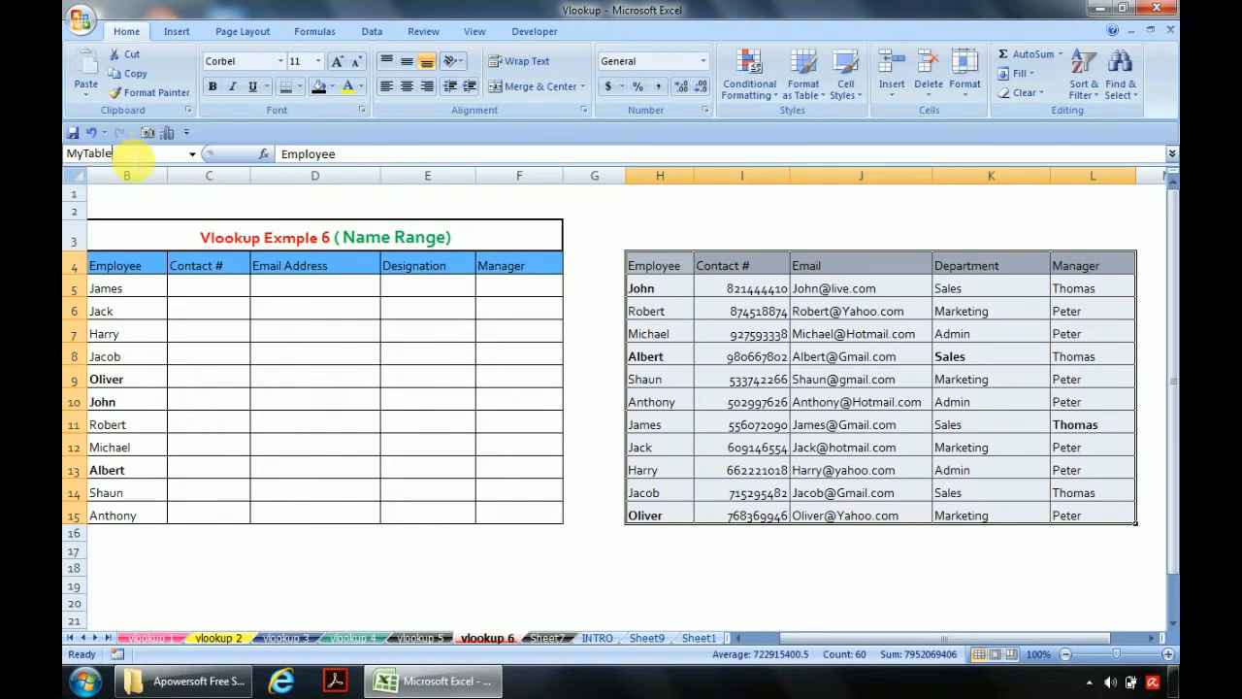
{"action": "key", "text": "Return"}
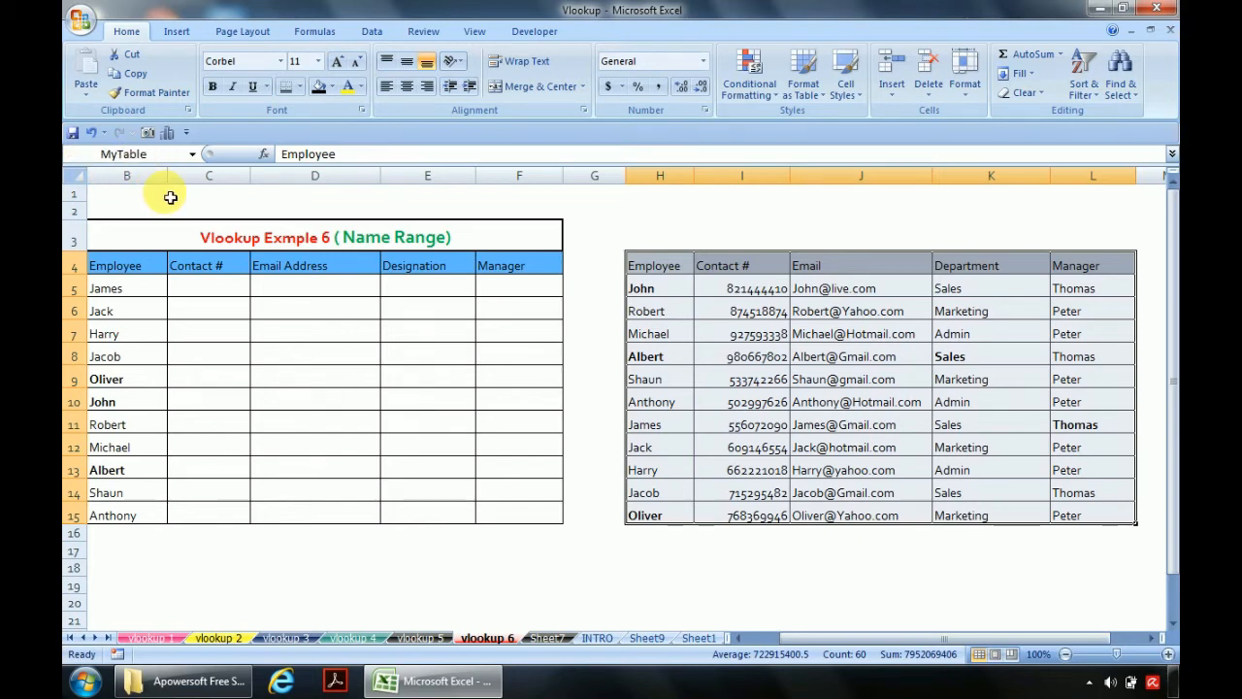
Test the MyTable name by selecting its range from the defined names, leaving it for empty cells, and recalling it
{"action": "left_click", "coordinate": [192, 154]}
{"action": "left_click", "coordinate": [124, 168]}
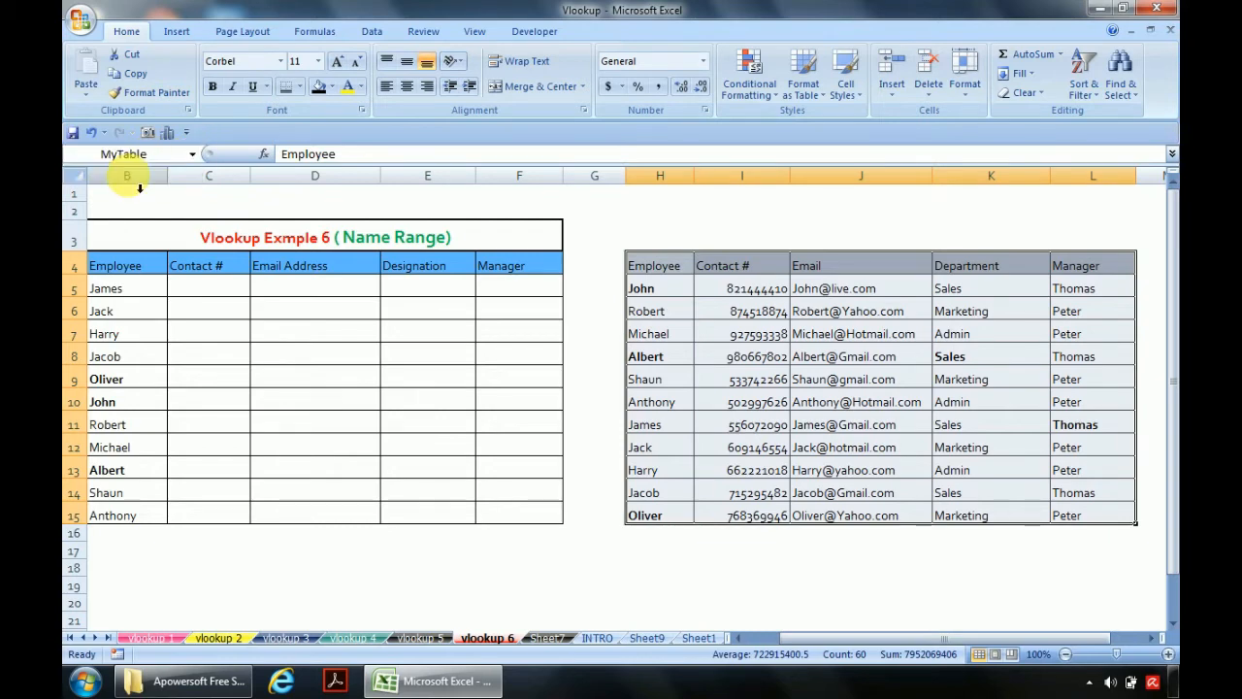
{"action": "left_click", "coordinate": [621, 227]}
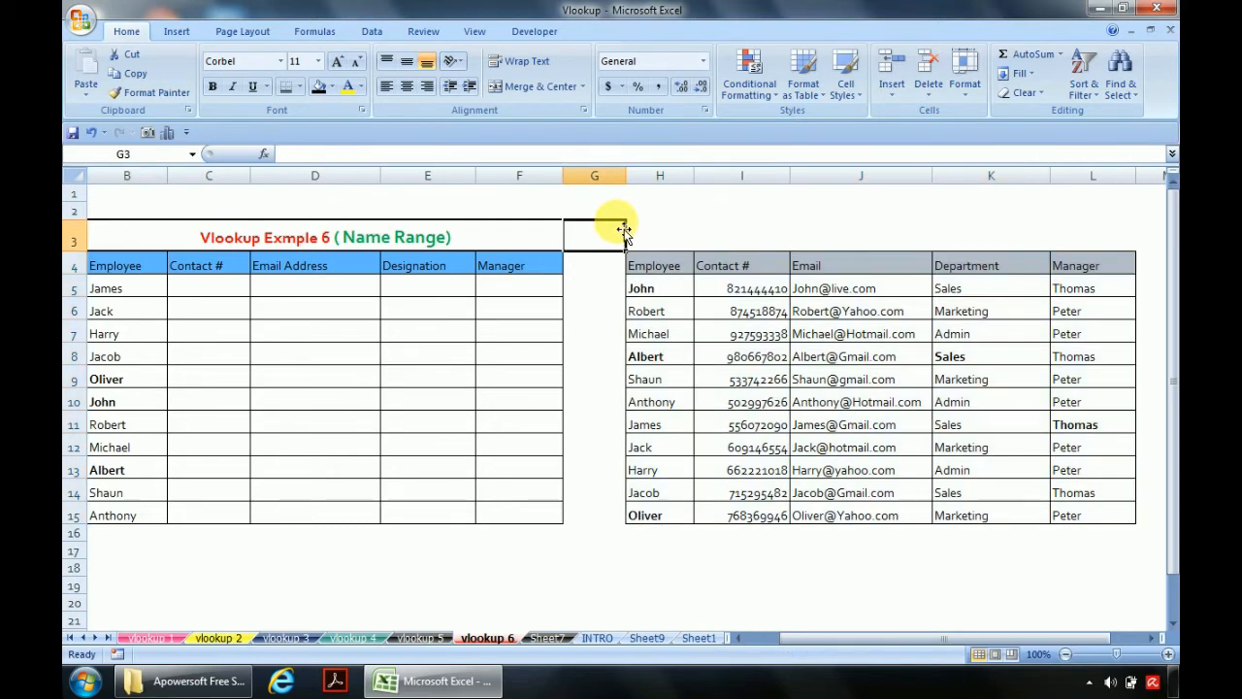
{"action": "left_click", "coordinate": [304, 570]}
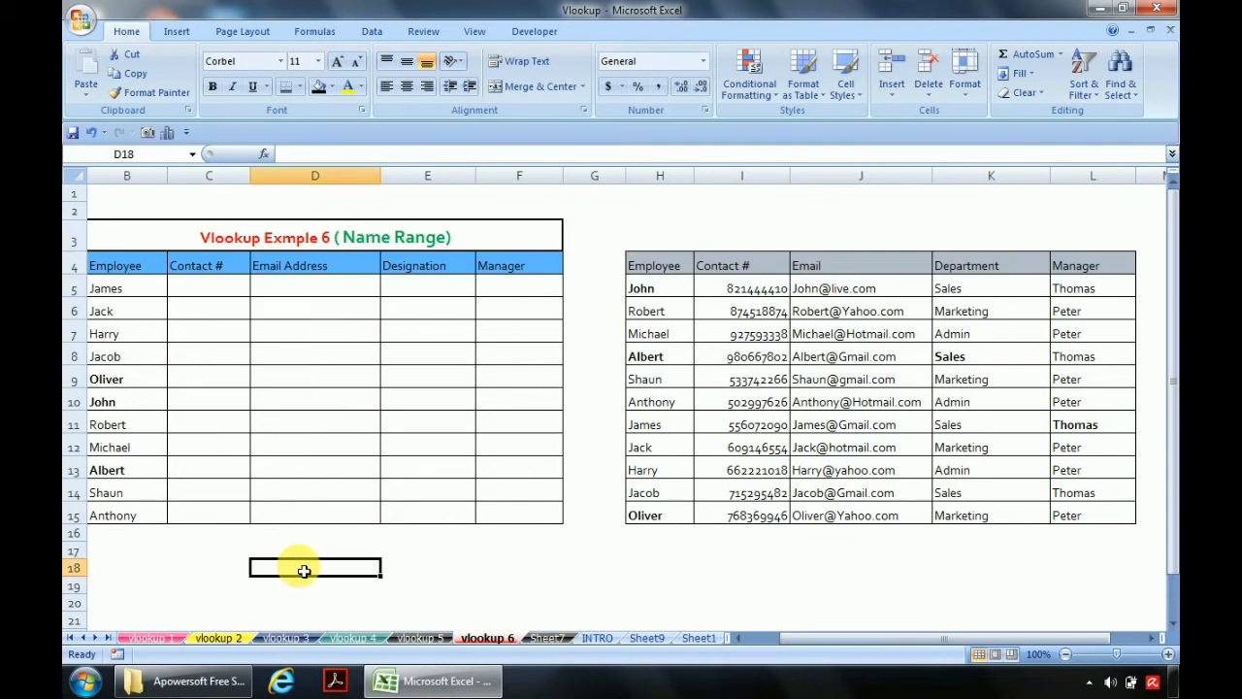
{"action": "left_click", "coordinate": [192, 154]}
{"action": "left_click", "coordinate": [166, 172]}
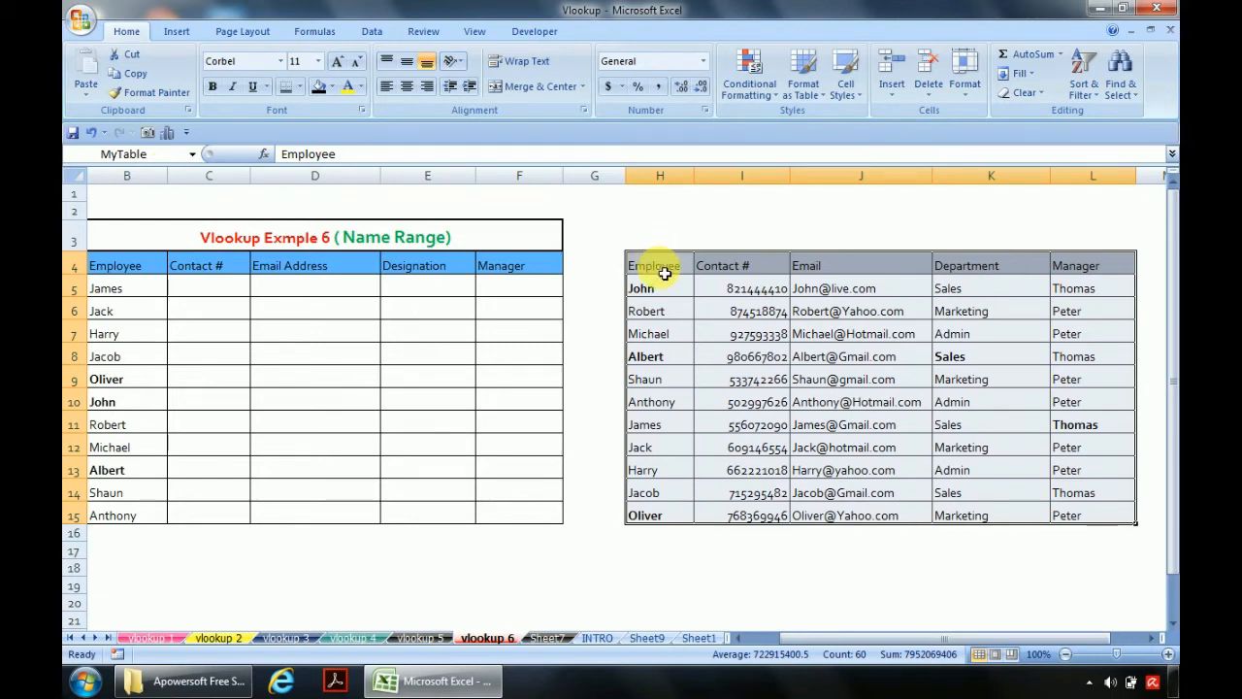
Review which cells the MyTable name refers to in the Name Manager and close it without changes
{"action": "left_click", "coordinate": [318, 33]}
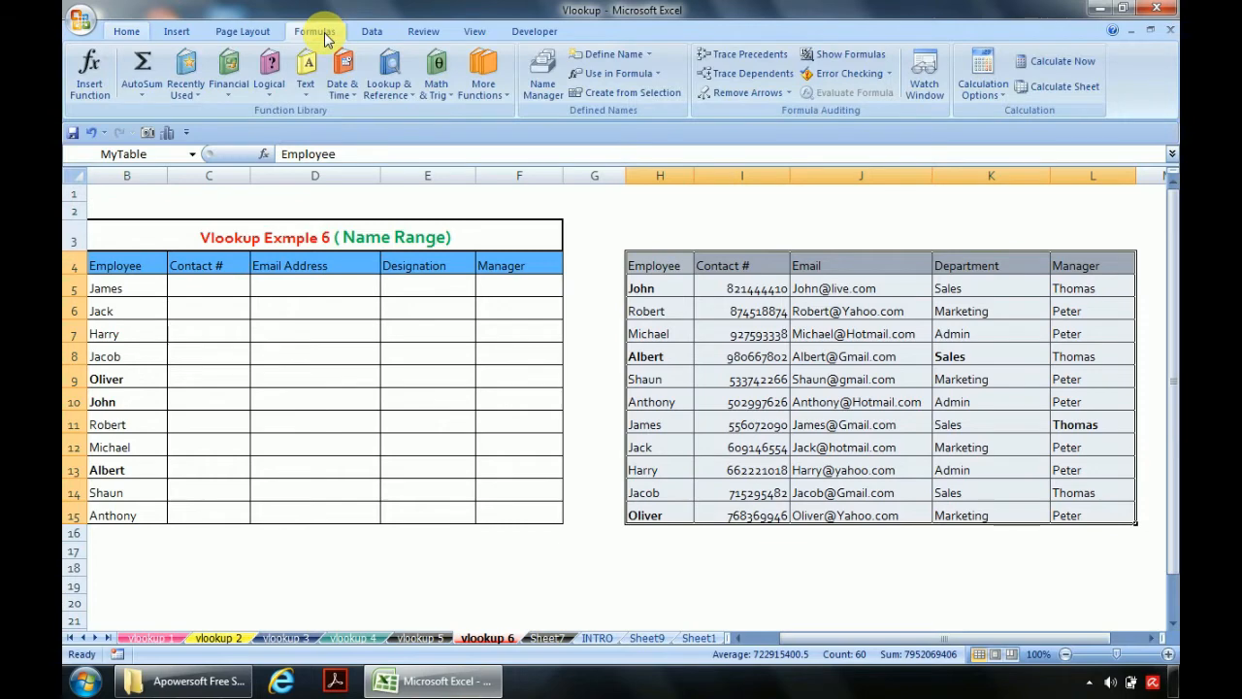
{"action": "left_click", "coordinate": [531, 89]}
{"action": "left_click", "coordinate": [681, 180]}
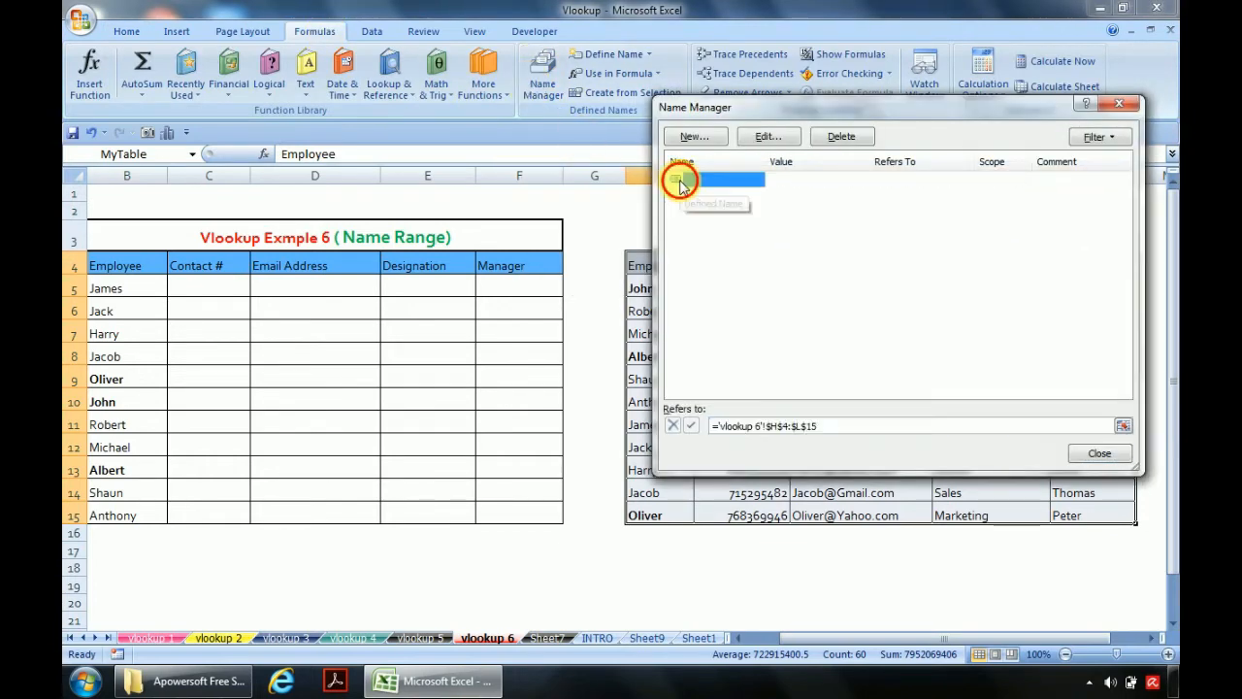
{"action": "left_click_drag", "start_coordinate": [807, 114], "coordinate": [263, 270]}
{"action": "left_click_drag", "start_coordinate": [299, 170], "coordinate": [297, 165]}
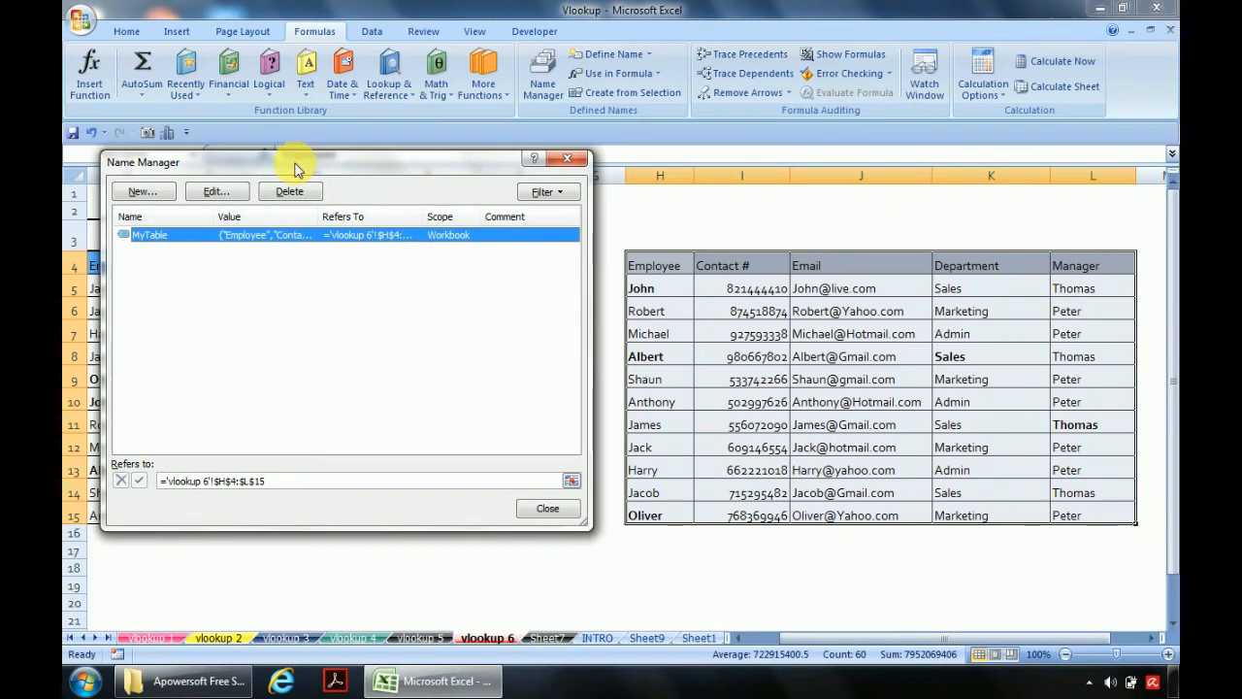
{"action": "left_click", "coordinate": [331, 486]}
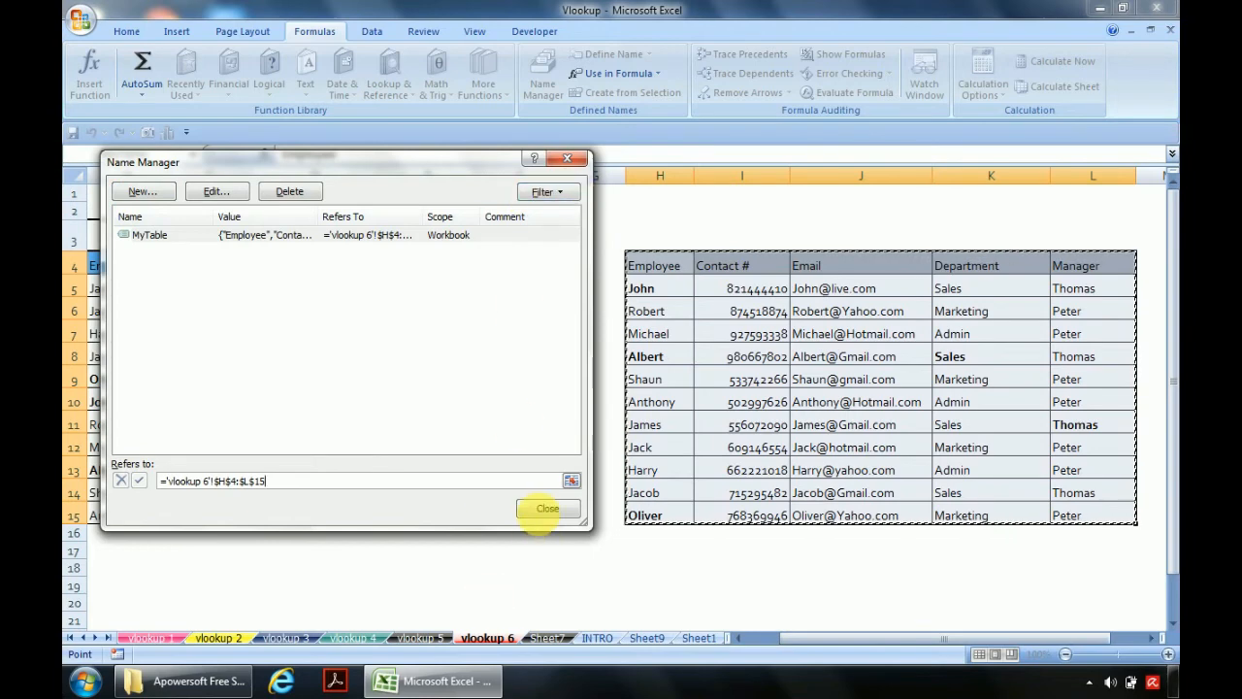
{"action": "left_click", "coordinate": [542, 514]}
{"action": "type", "text": "`"}
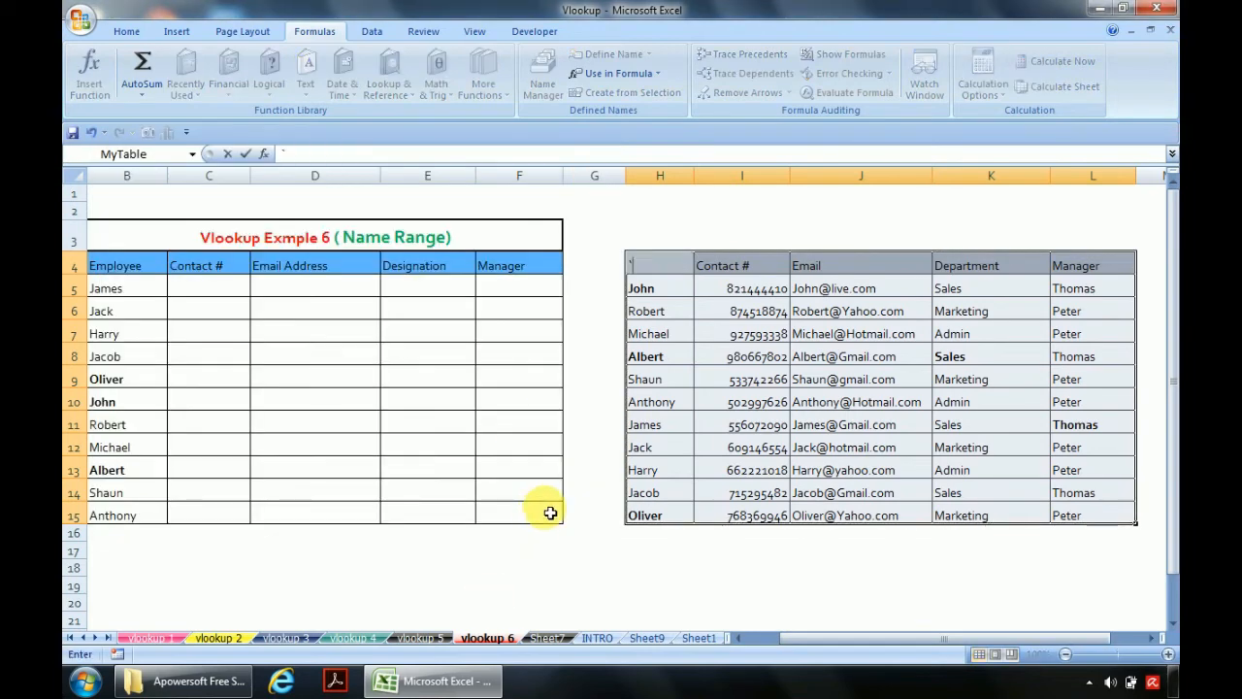
{"action": "key", "text": "Escape"}
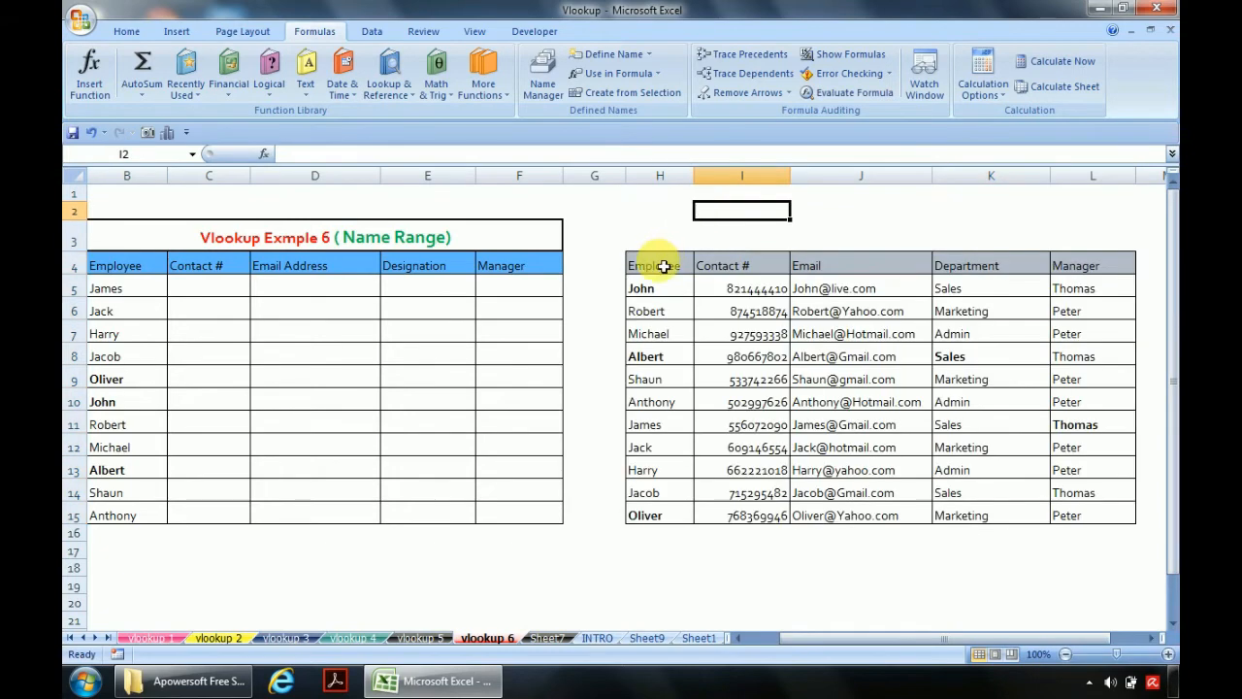
Reselect the reference table from its Employee header through L15 to check its range name, and clear the selection
{"action": "left_click", "coordinate": [663, 266]}
{"action": "key", "text": "ctrl+shift+Down"}
{"action": "key", "text": "ctrl+shift+Right"}
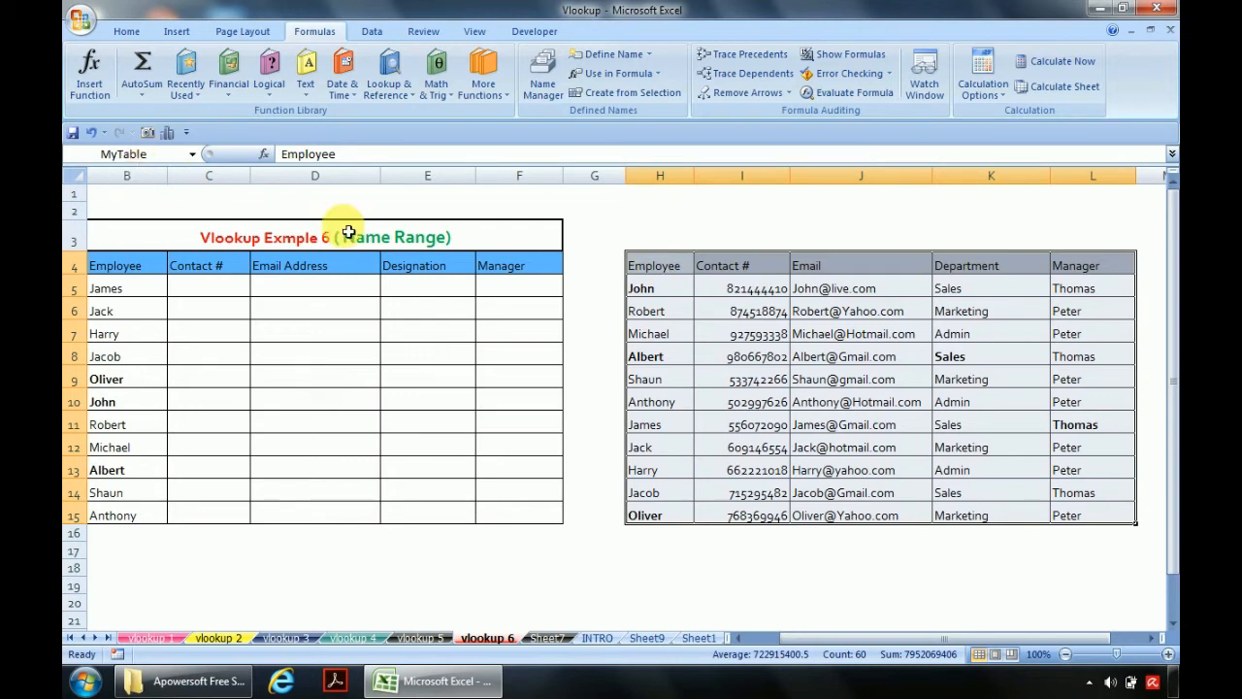
{"action": "left_click", "coordinate": [619, 240]}
Inspect the employee names in reference cells H5, H7, H8 and H15 for extra spaces
{"action": "left_click", "coordinate": [243, 296]}
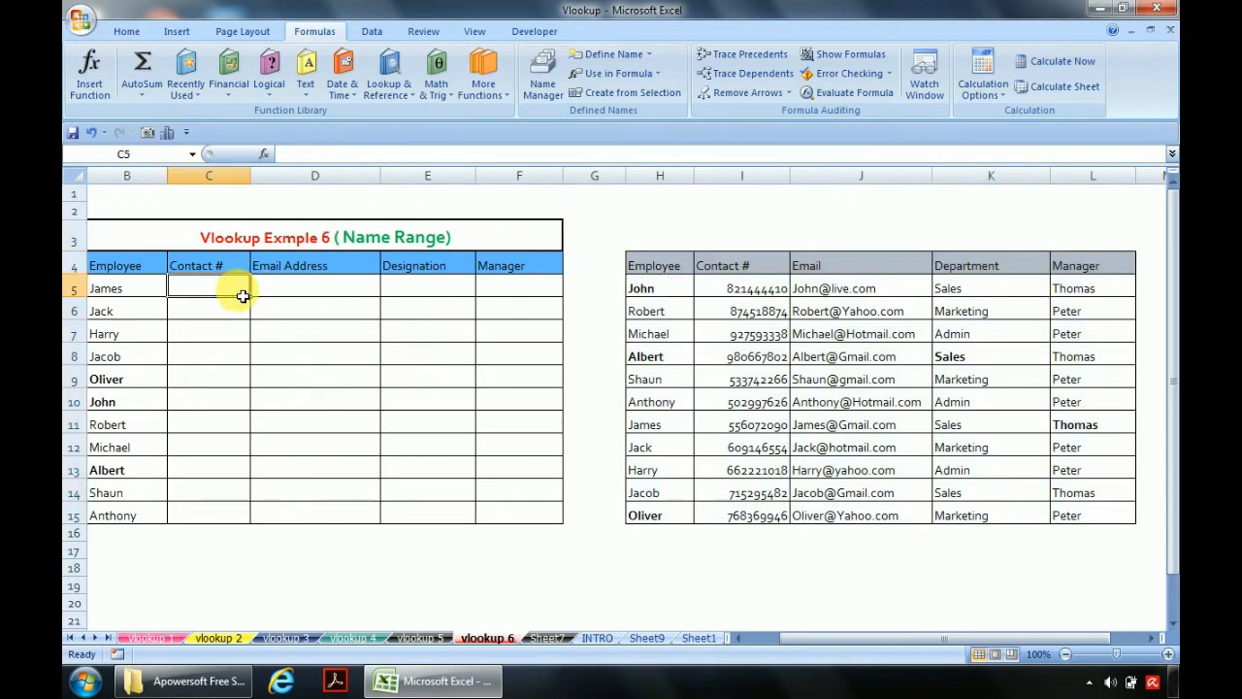
{"action": "double_click", "coordinate": [656, 291]}
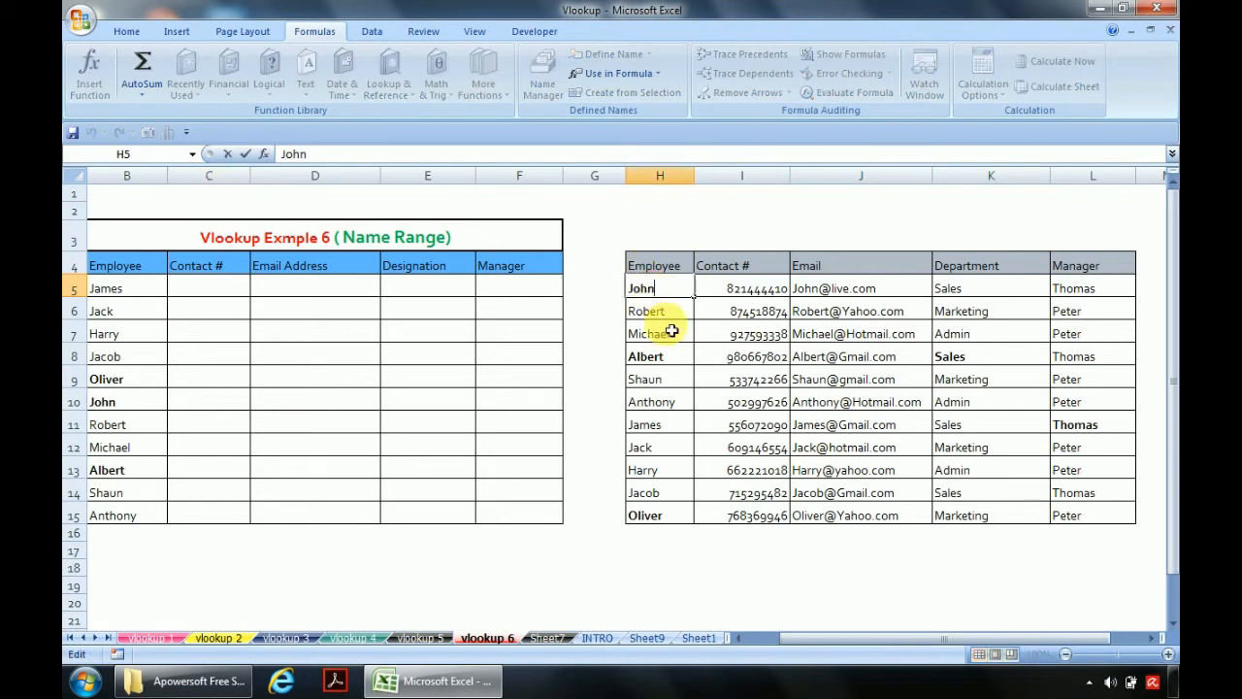
{"action": "double_click", "coordinate": [671, 333]}
{"action": "double_click", "coordinate": [673, 357]}
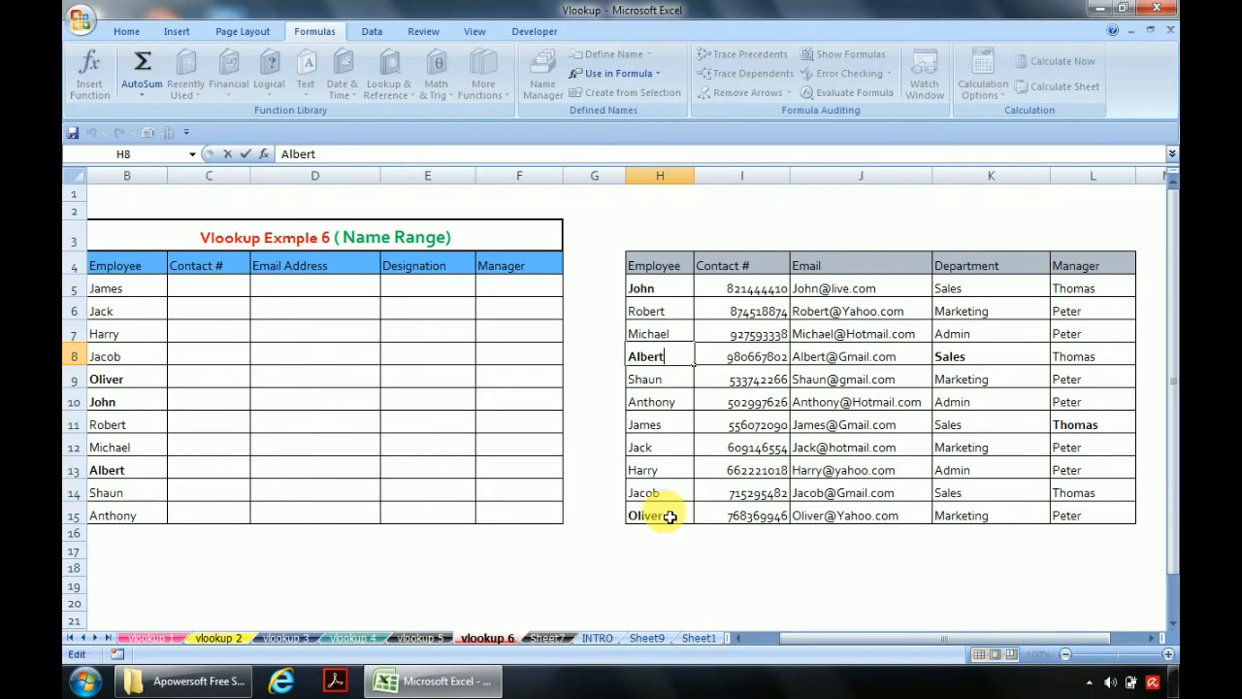
{"action": "left_click", "coordinate": [670, 517]}
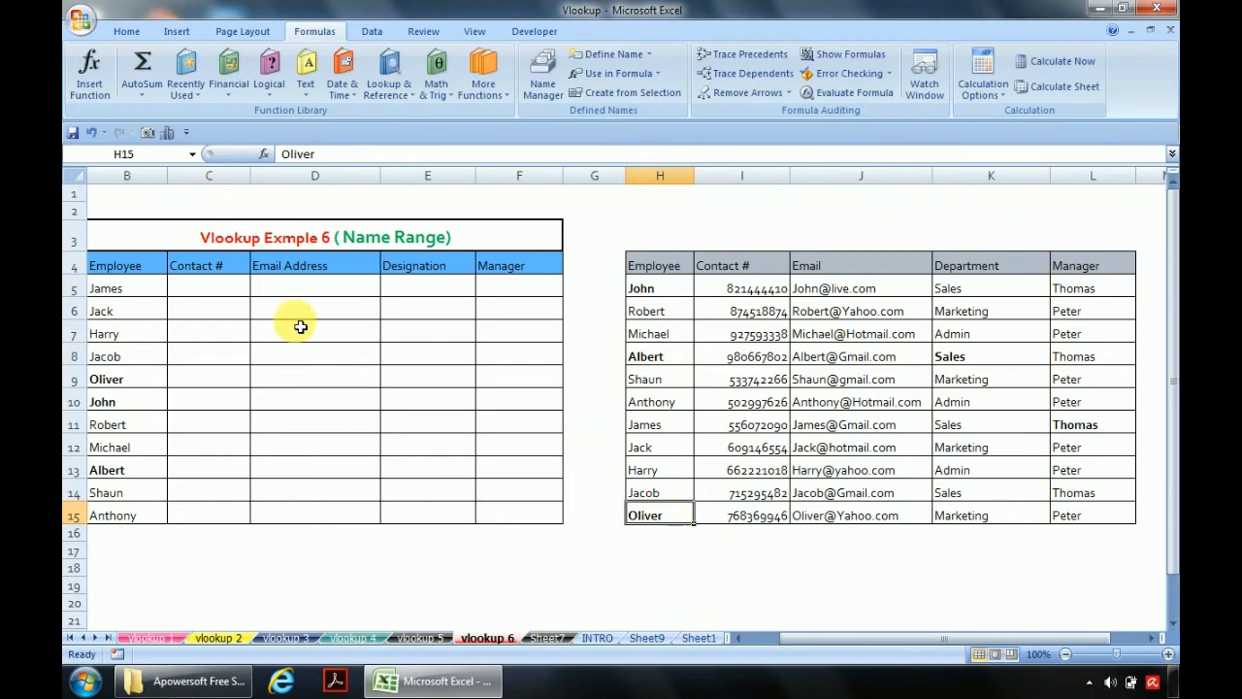
Start a VLOOKUP formula in C5 with the column-locked lookup value $B5
{"action": "left_click", "coordinate": [195, 298]}
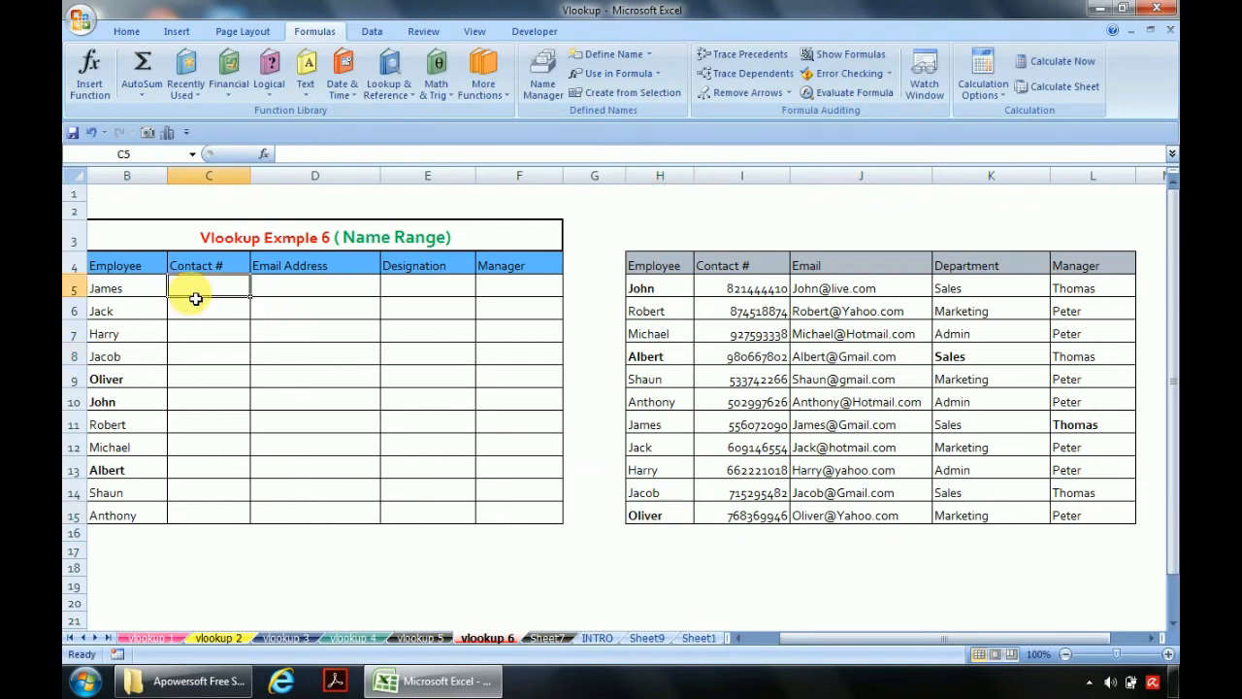
{"action": "type", "text": "=vl"}
{"action": "key", "text": "Tab"}
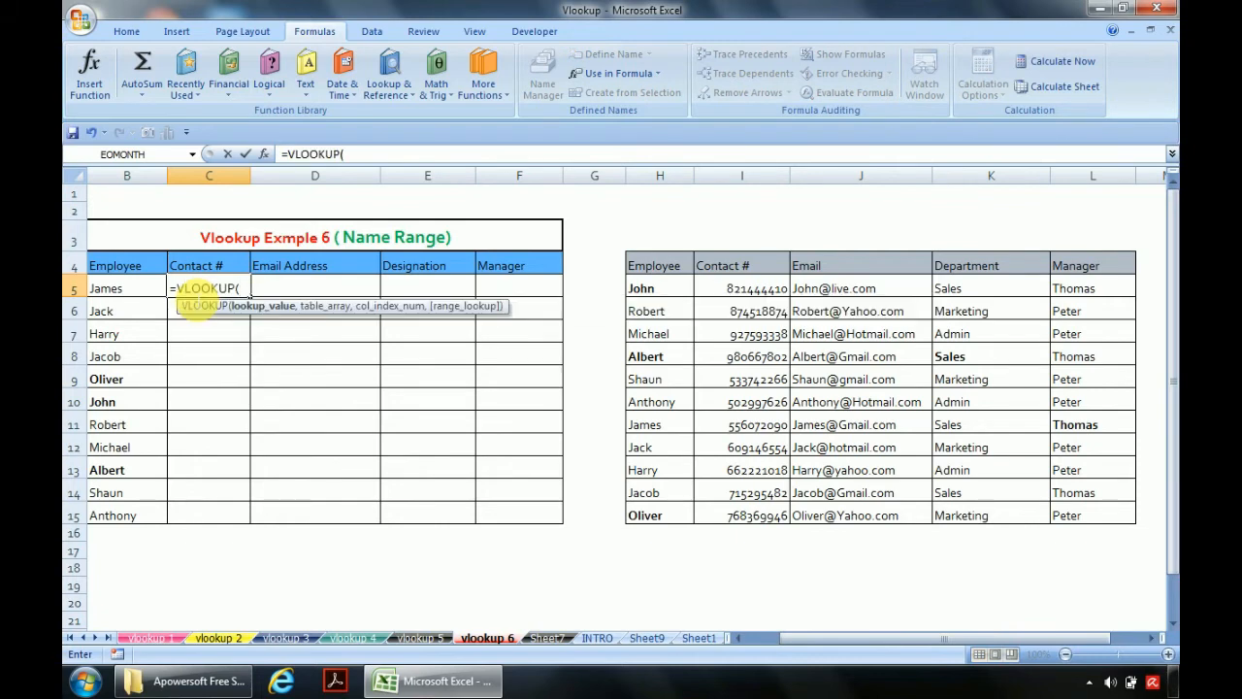
{"action": "left_click", "coordinate": [129, 295]}
{"action": "key", "text": "F4"}
{"action": "key", "text": "F4"}
{"action": "key", "text": "F4"}
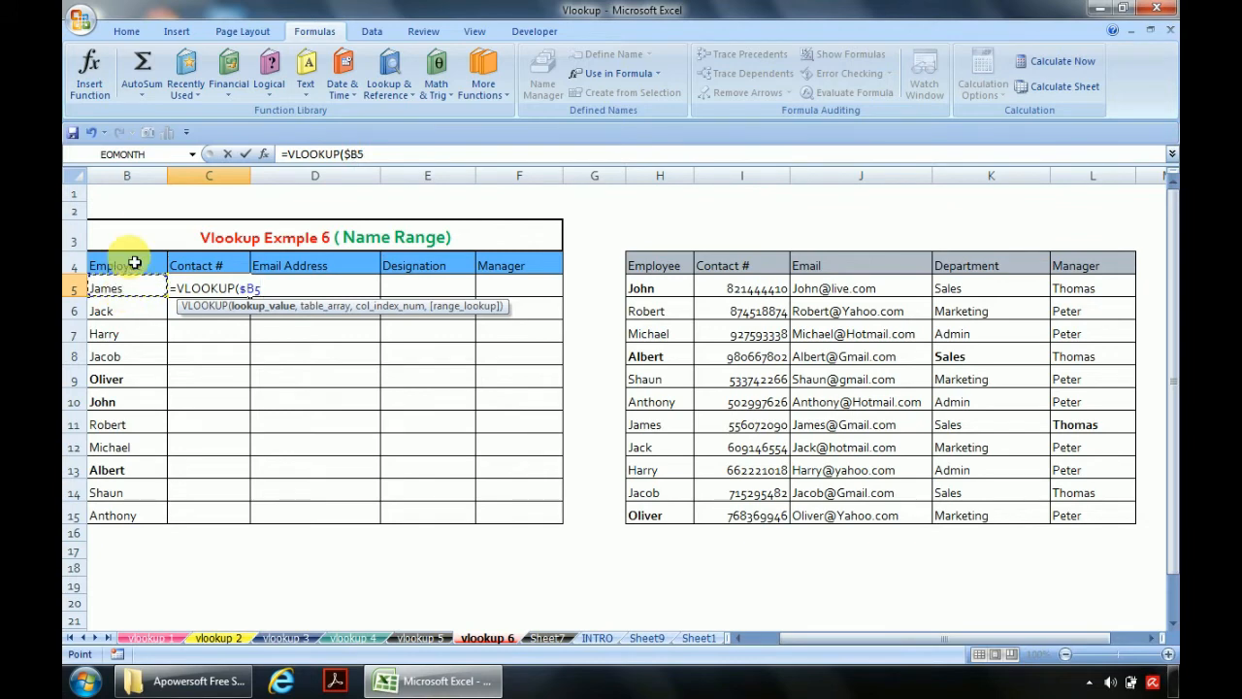
{"action": "type", "text": ","}
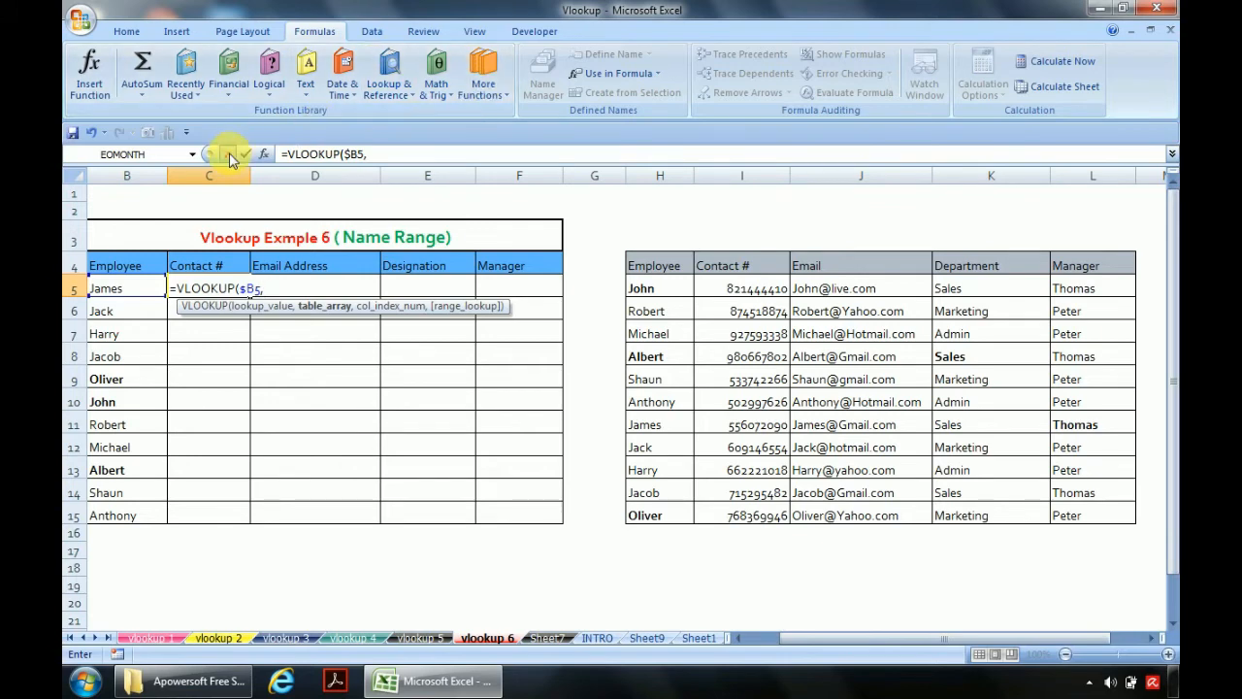
Insert MyTable as the table_array through the Paste Name dialog, and delete it from the formula again
{"action": "key", "text": "F3"}
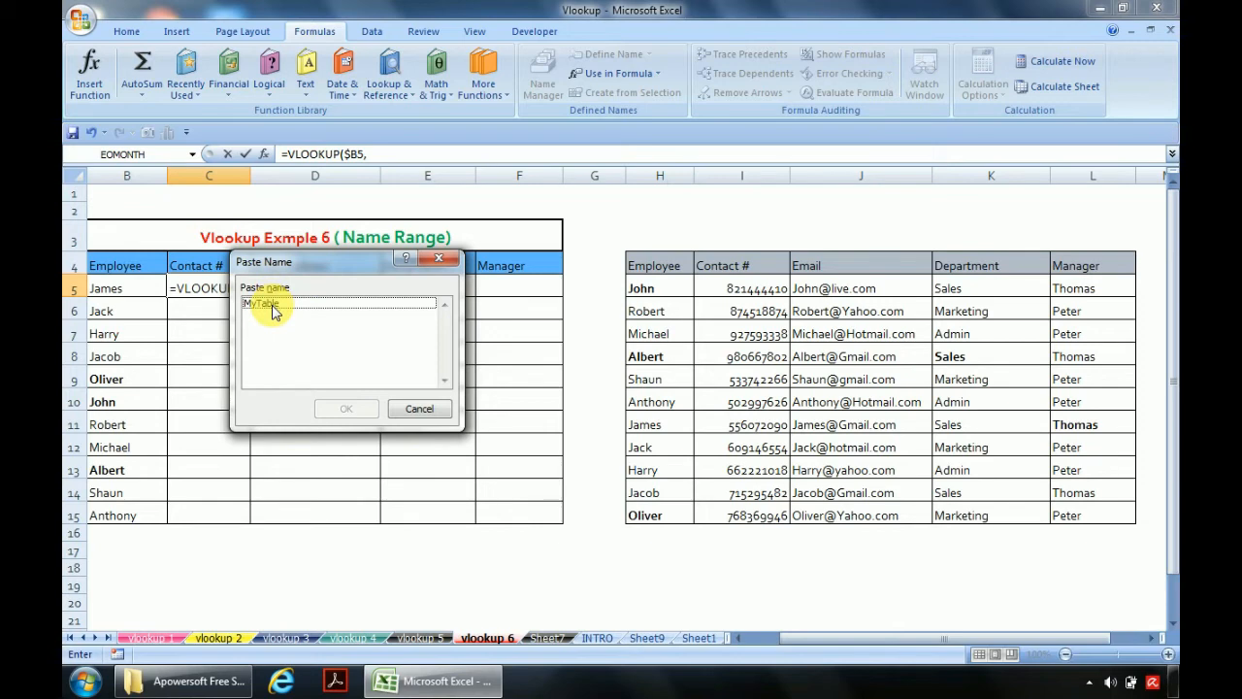
{"action": "left_click", "coordinate": [272, 305]}
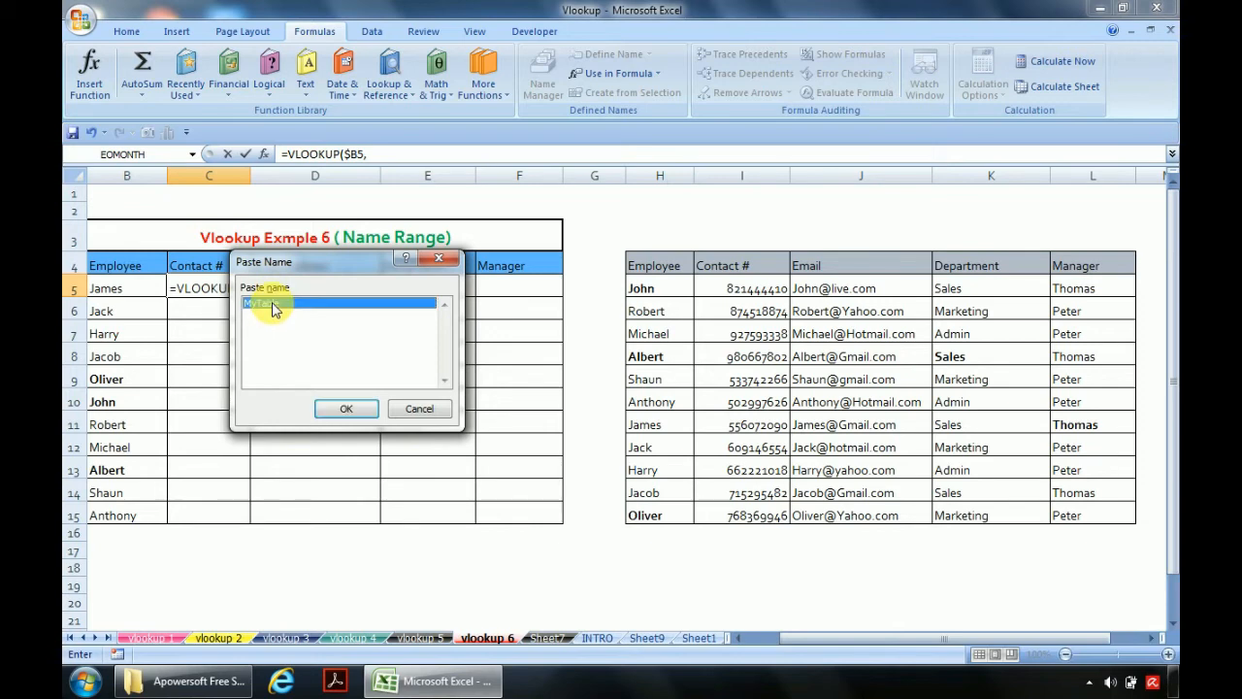
{"action": "left_click", "coordinate": [342, 407]}
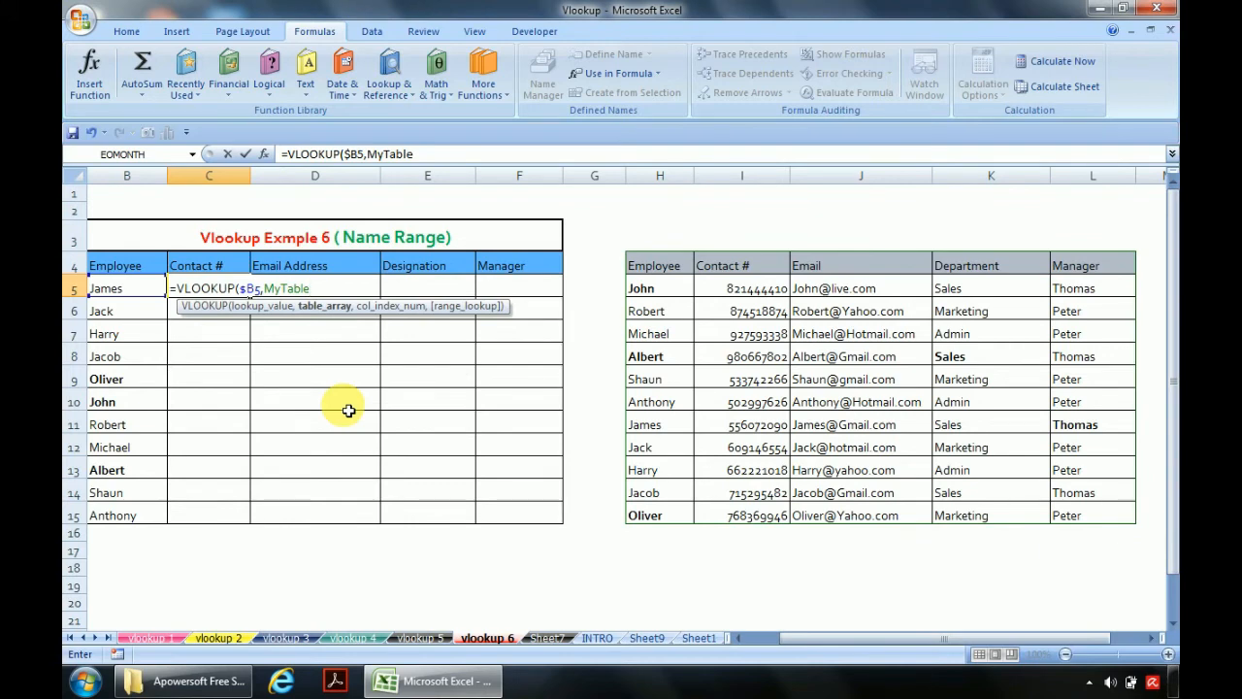
{"action": "key", "text": "BackSpace"}
{"action": "key", "text": "BackSpace"}
{"action": "key", "text": "BackSpace"}
{"action": "key", "text": "BackSpace"}
{"action": "key", "text": "BackSpace"}
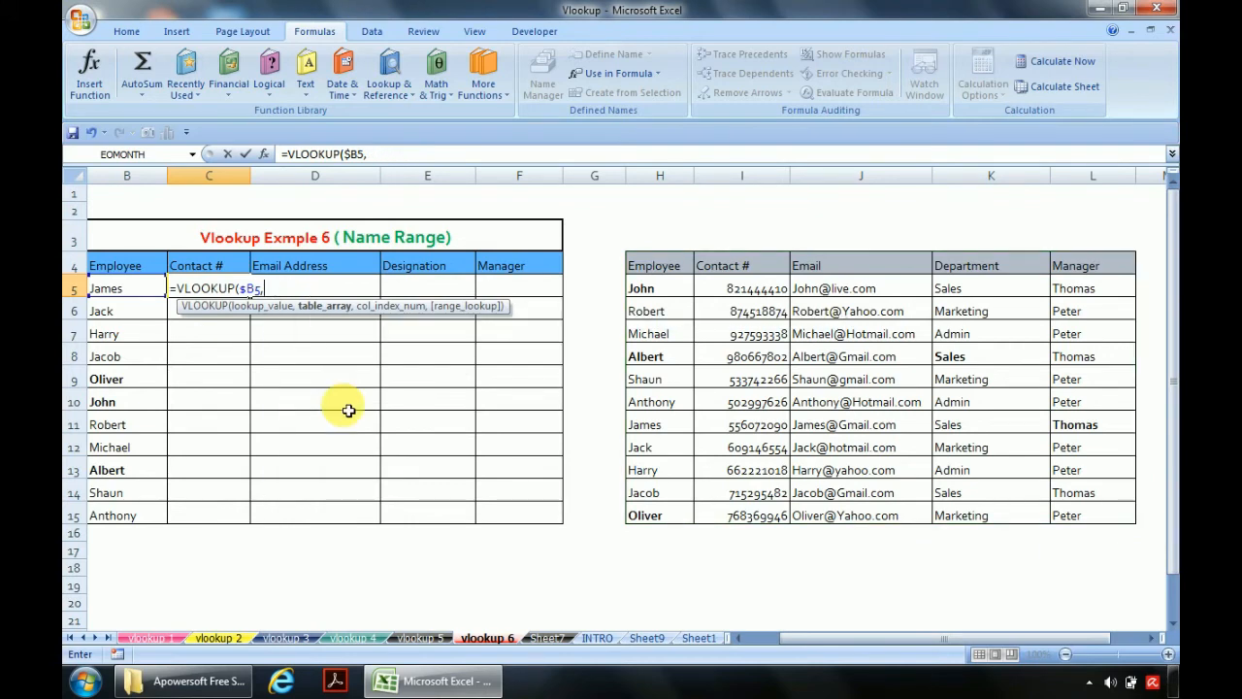
Insert MyTable as the table_array from the autocomplete suggestion for "my", and delete it from the formula again
{"action": "type", "text": "my"}
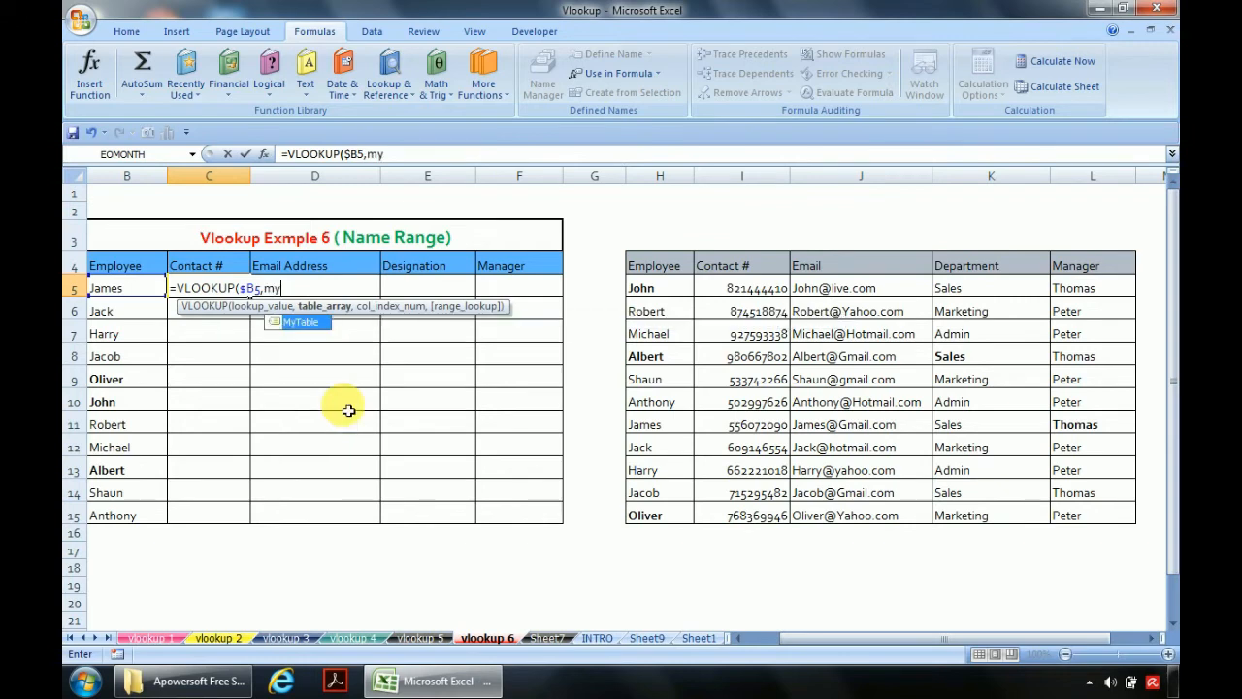
{"action": "double_click", "coordinate": [301, 322]}
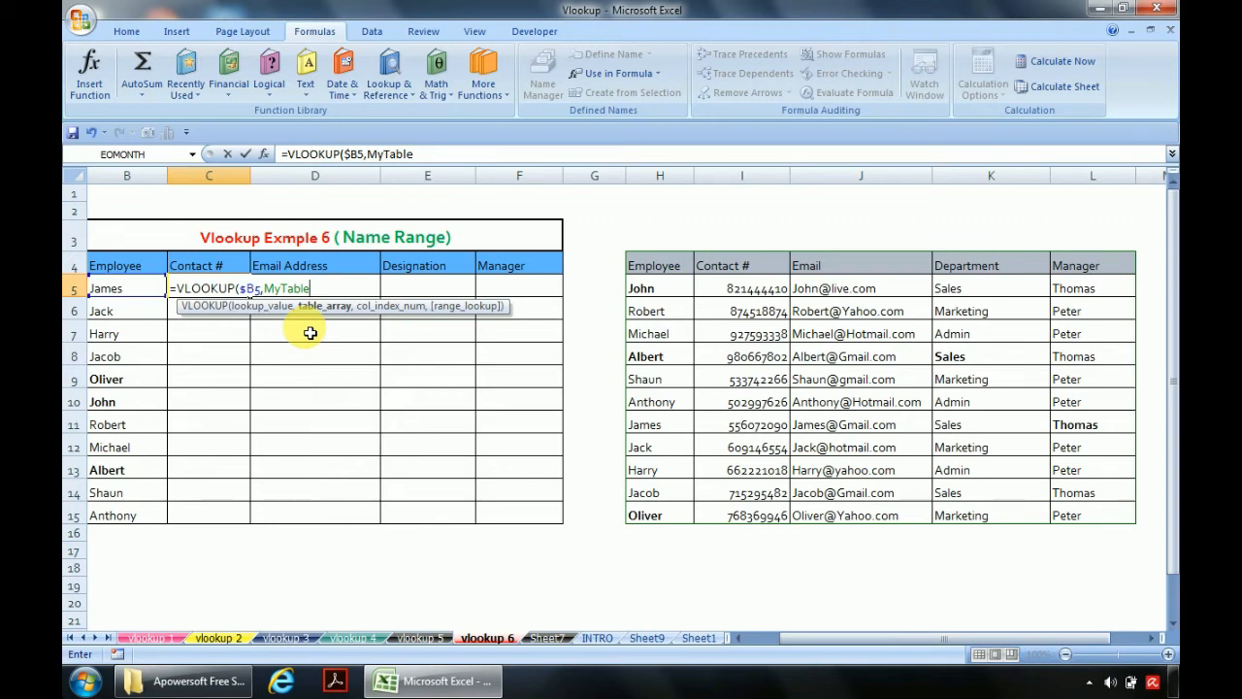
{"action": "key", "text": "BackSpace"}
{"action": "key", "text": "BackSpace"}
{"action": "key", "text": "BackSpace"}
{"action": "key", "text": "BackSpace"}
{"action": "key", "text": "BackSpace"}
{"action": "key", "text": "BackSpace"}
{"action": "key", "text": "BackSpace"}
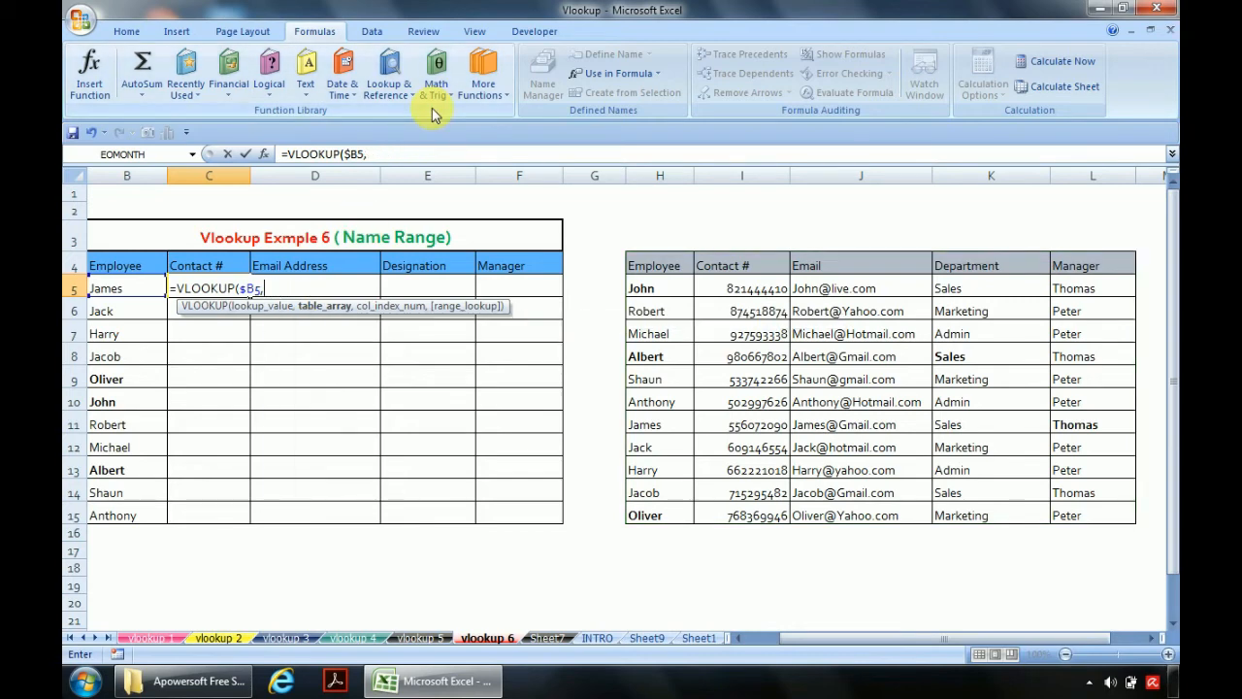
Set the table_array of the C5 formula to MyTable by selecting the reference range H4:L15 on the sheet
{"action": "left_click", "coordinate": [648, 272]}
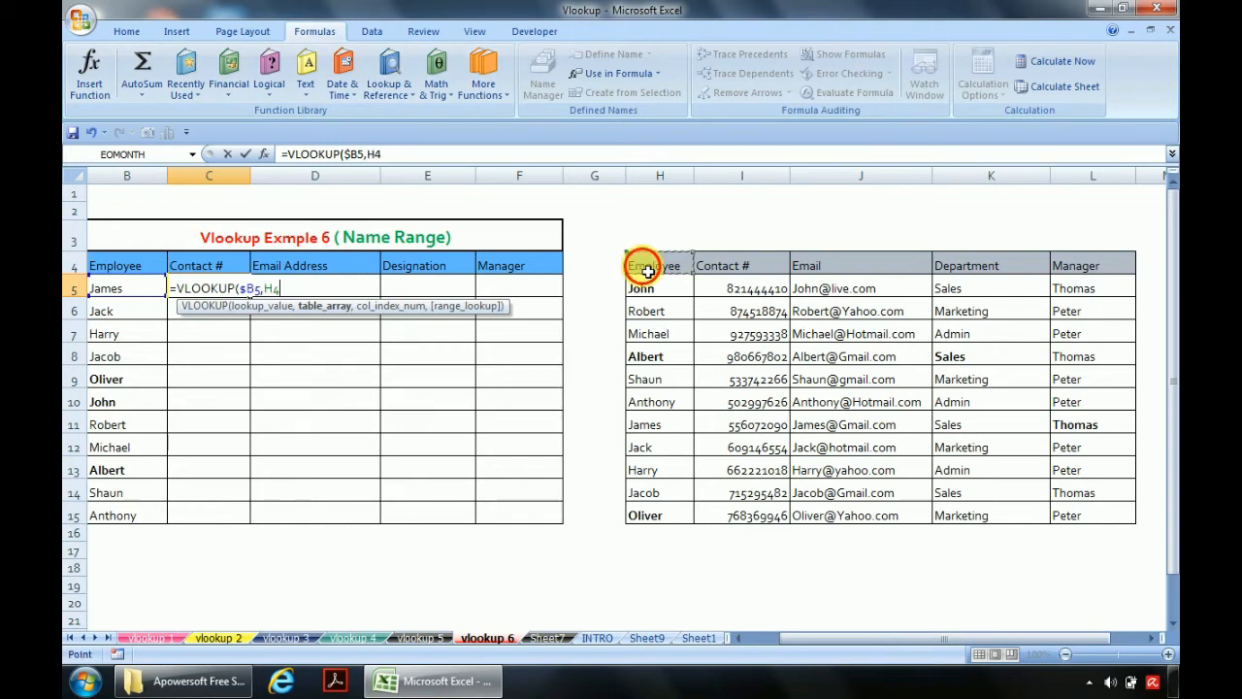
{"action": "key", "text": "shift+Right"}
{"action": "key", "text": "shift+Right"}
{"action": "key", "text": "shift+Right"}
{"action": "key", "text": "shift+Right"}
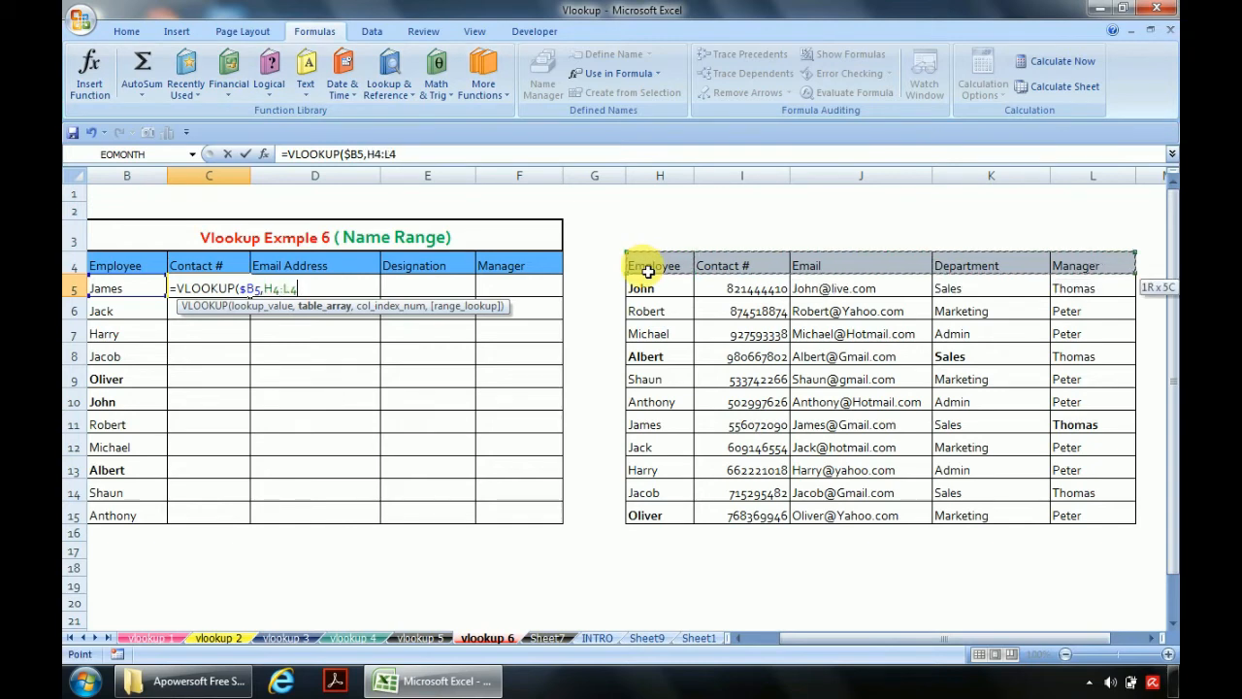
{"action": "key", "text": "ctrl+shift+Down"}
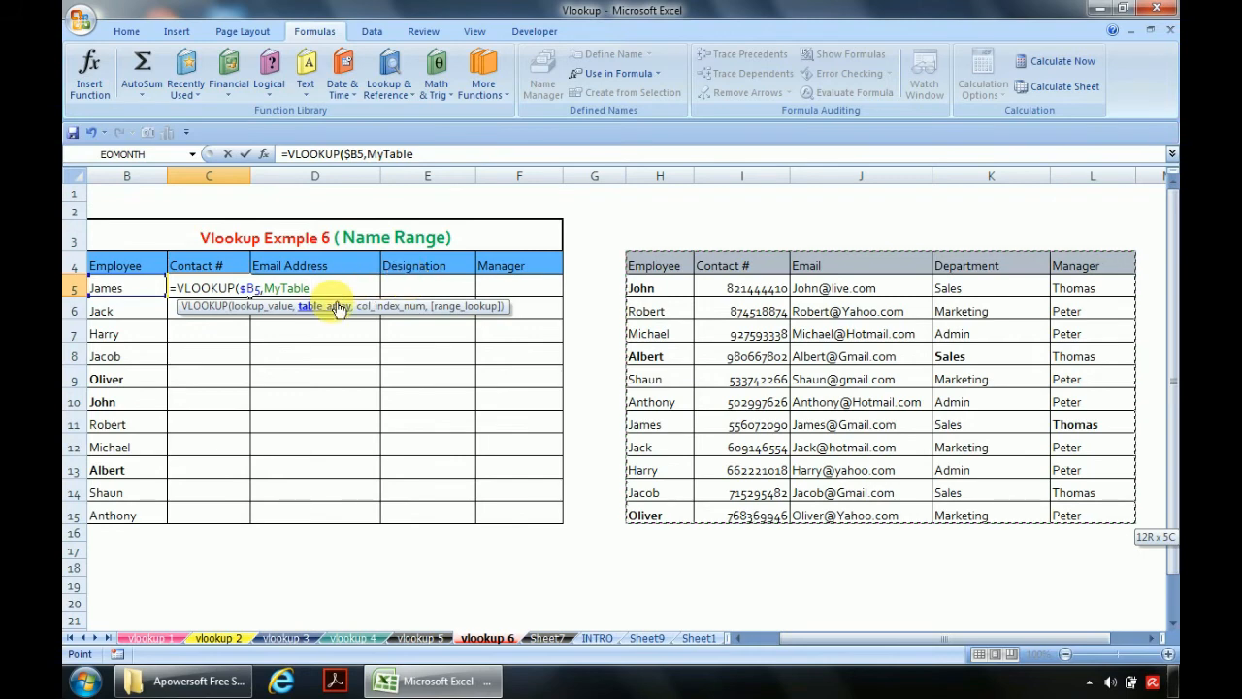
Remove MyTable from the C5 formula and reinsert it as the table_array with the Paste Name dialog
{"action": "key", "text": "BackSpace"}
{"action": "key", "text": "BackSpace"}
{"action": "key", "text": "BackSpace"}
{"action": "key", "text": "BackSpace"}
{"action": "key", "text": "BackSpace"}
{"action": "key", "text": "BackSpace"}
{"action": "key", "text": "BackSpace"}
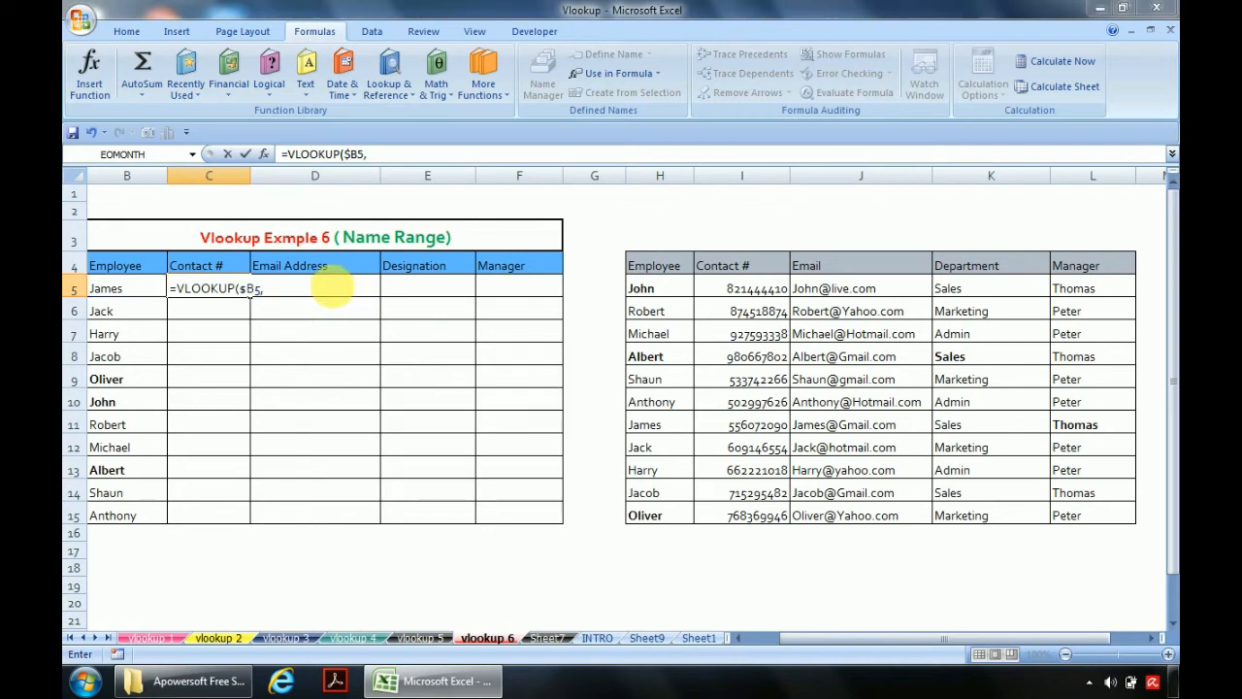
{"action": "key", "text": "F3"}
{"action": "left_click", "coordinate": [252, 304]}
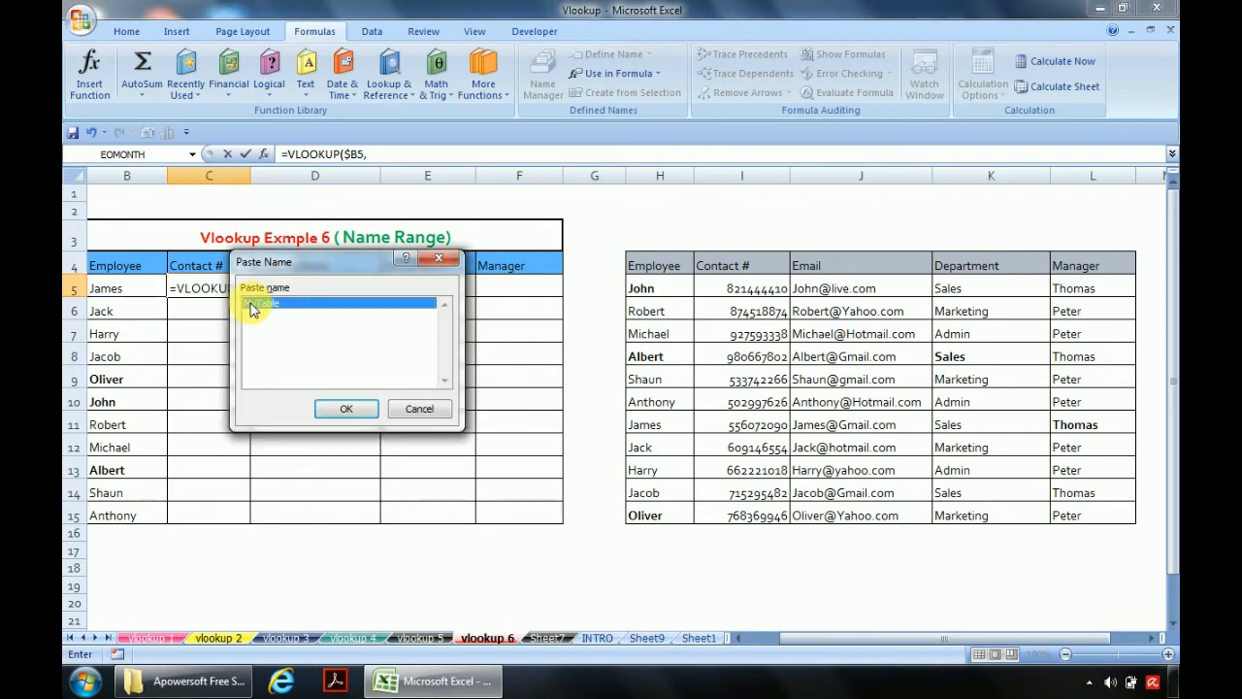
{"action": "left_click", "coordinate": [347, 408]}
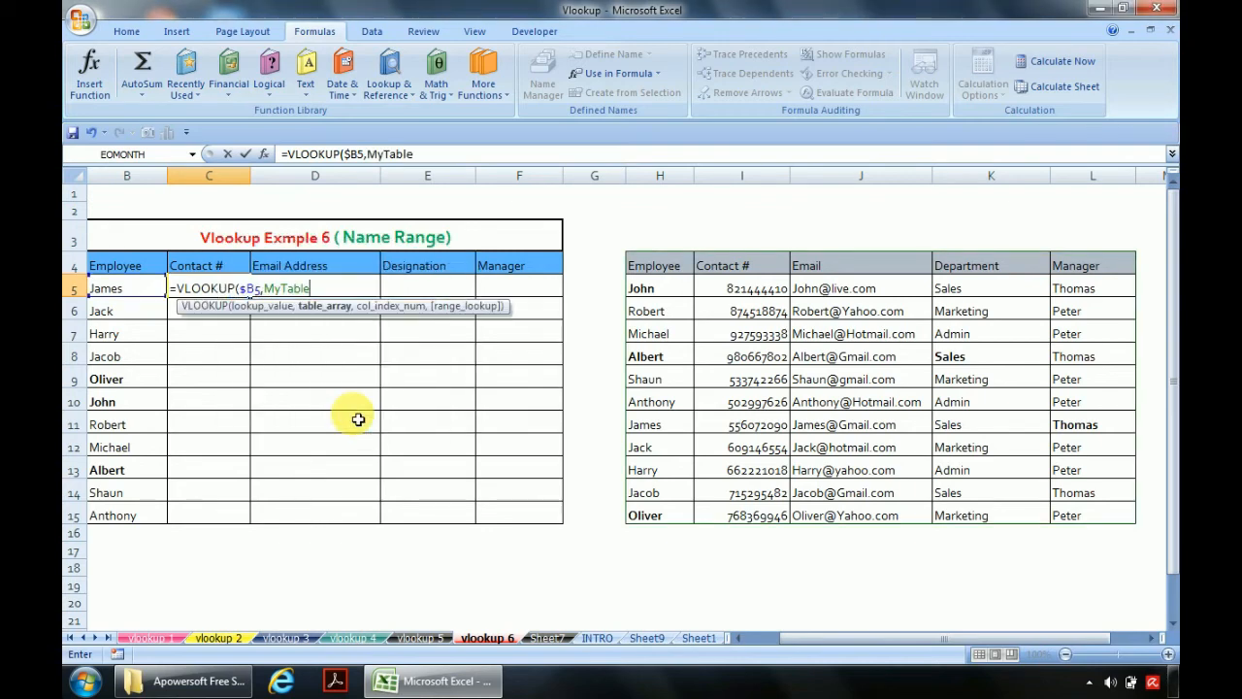
Complete the C5 formula with COLUMN(B2) as the col_index_num and 0 as the range_lookup
{"action": "type", "text": ","}
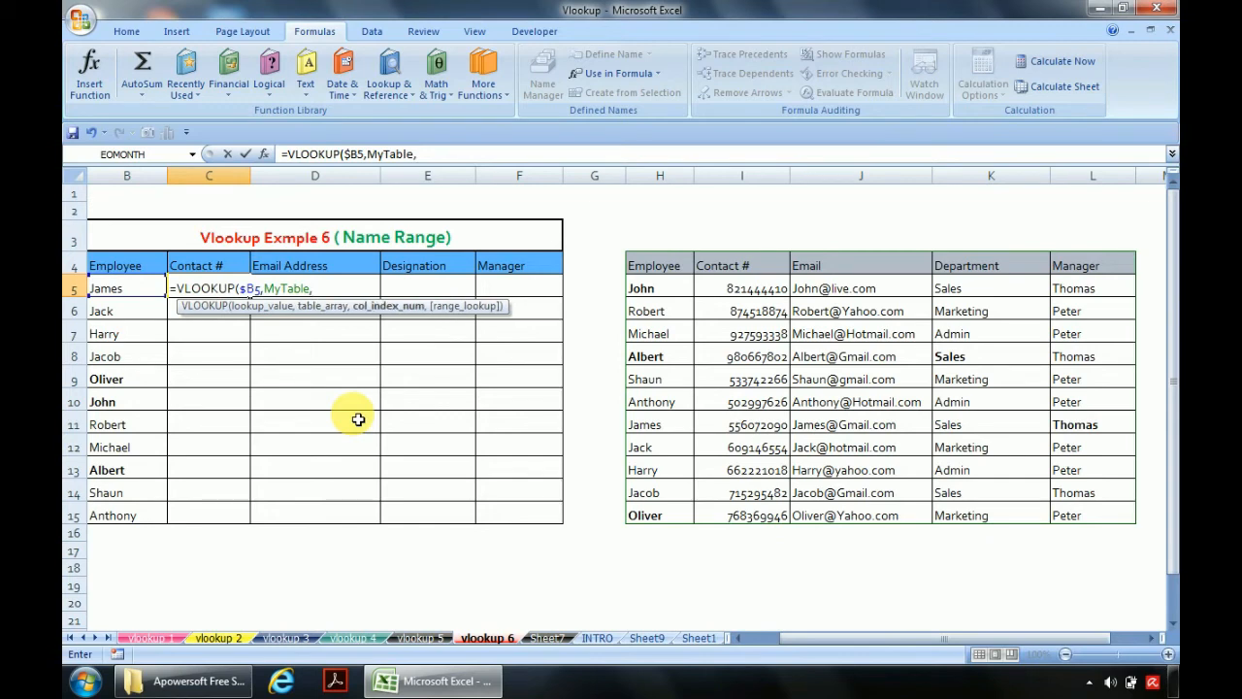
{"action": "type", "text": "co"}
{"action": "key", "text": "Down"}
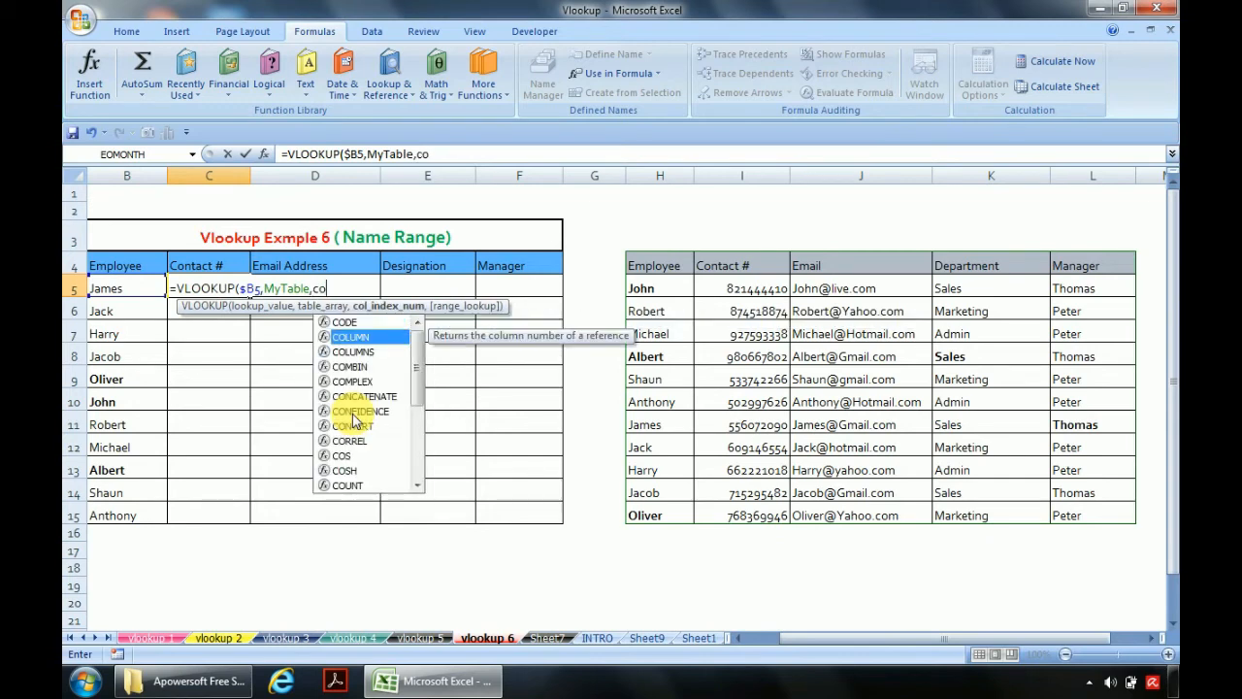
{"action": "key", "text": "Tab"}
{"action": "left_click", "coordinate": [129, 212]}
{"action": "type", "text": ")"}
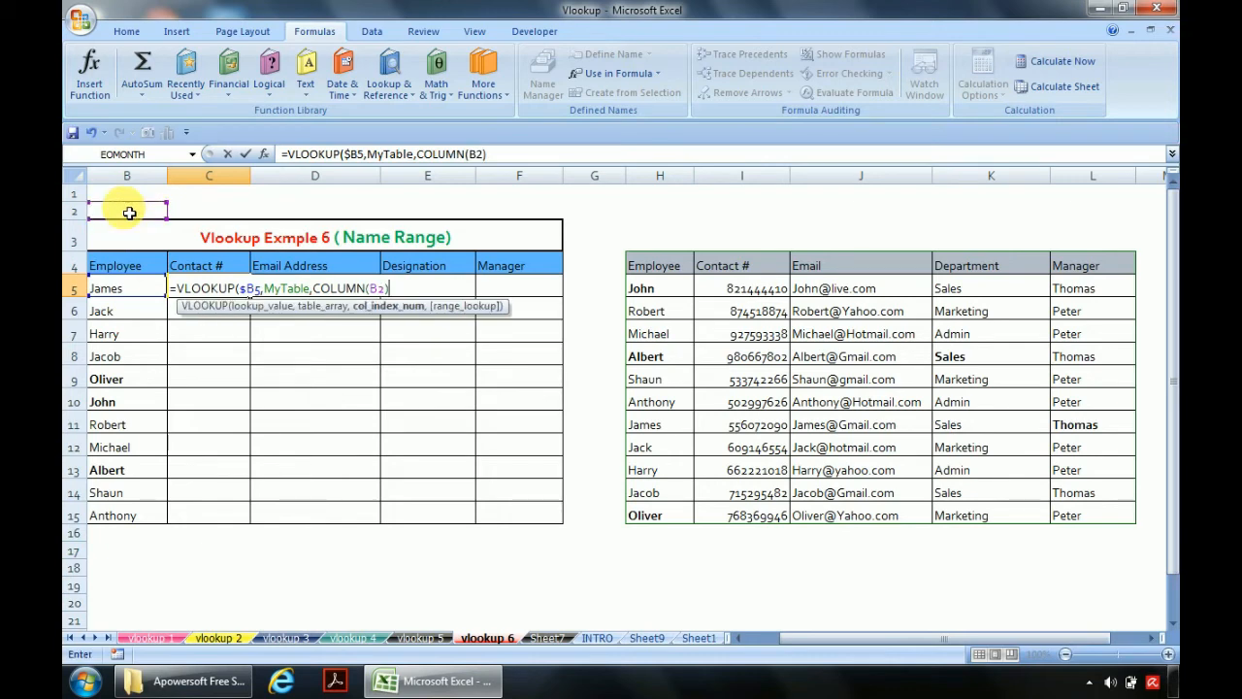
{"action": "type", "text": ",0"}
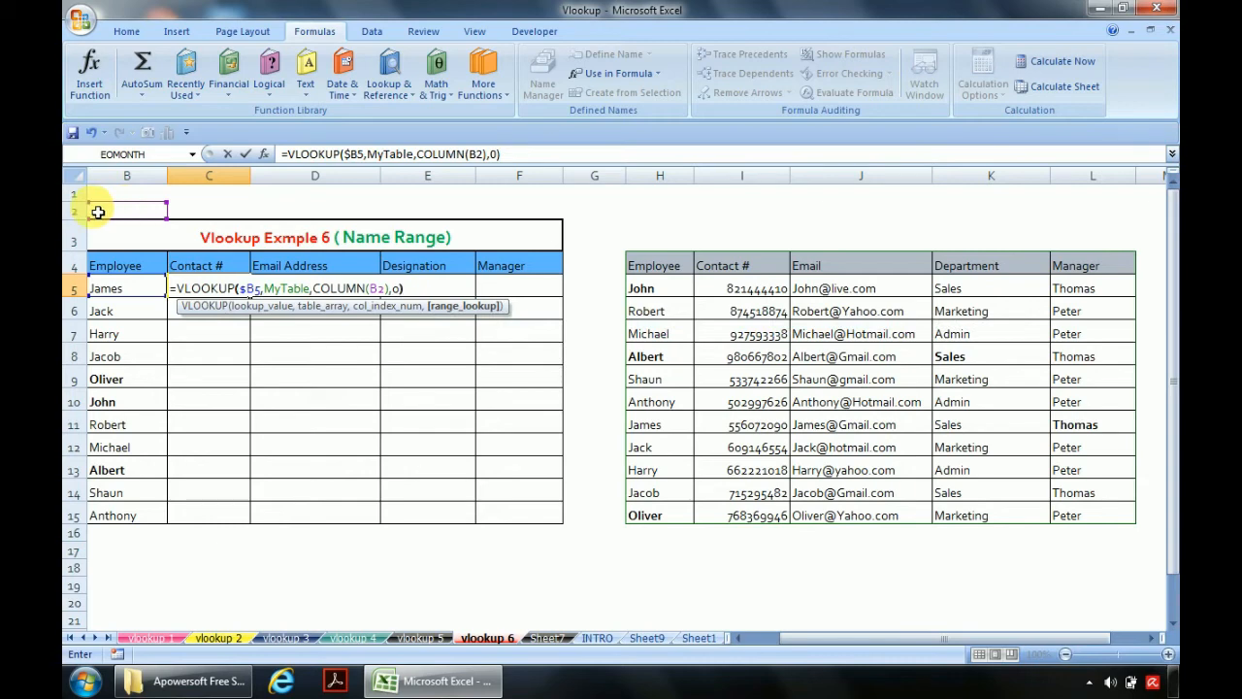
{"action": "type", "text": ")"}
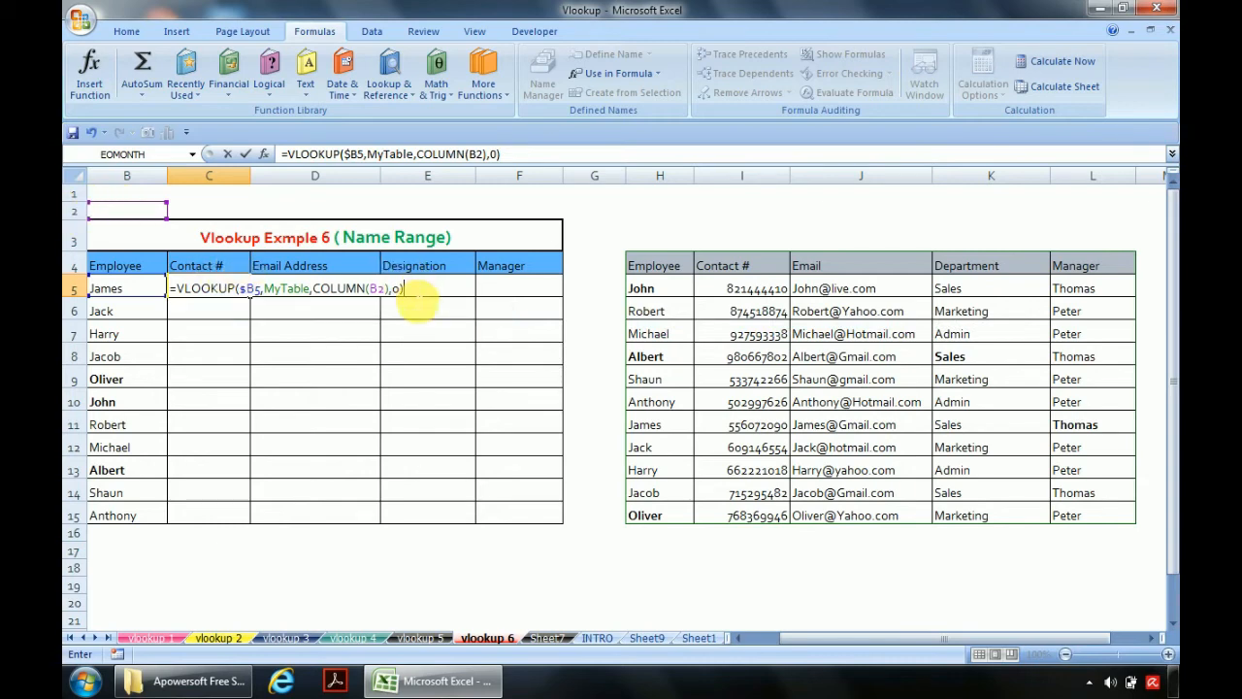
{"action": "key", "text": "Return"}
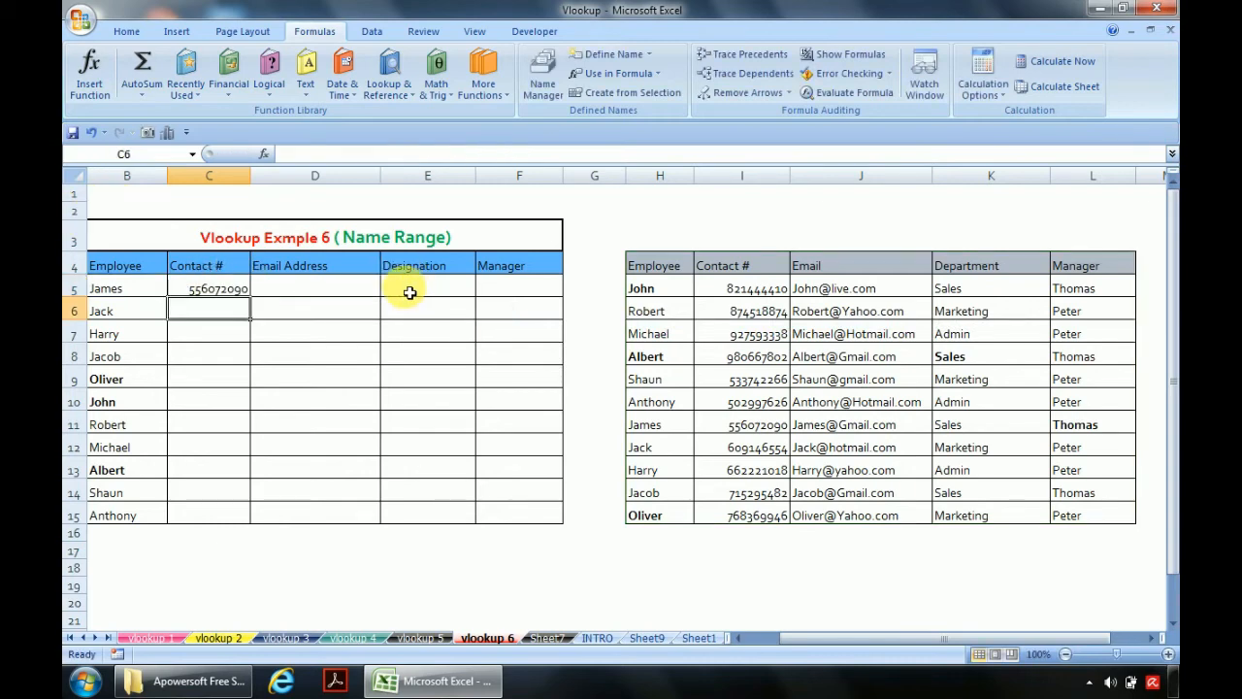
Copy the VLOOKUP formula from C5 into D5, E5 and F5
{"action": "left_click", "coordinate": [239, 284]}
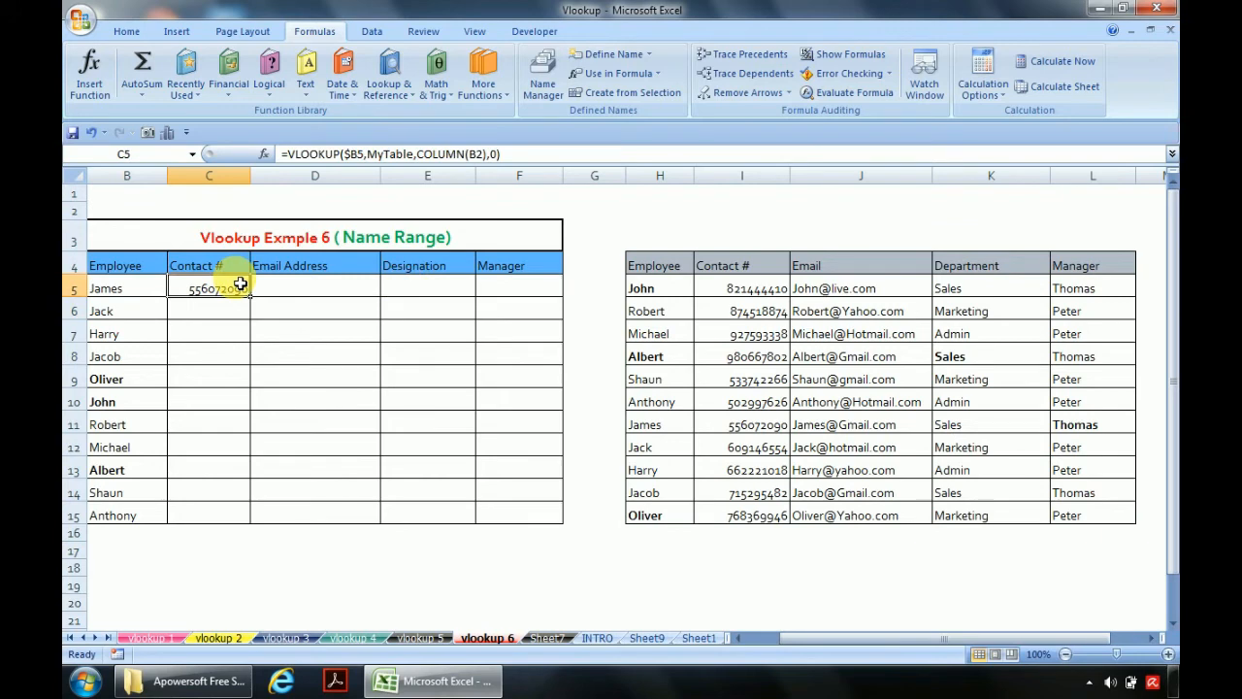
{"action": "key", "text": "ctrl+c"}
{"action": "key", "text": "Right"}
{"action": "key", "text": "ctrl+v"}
{"action": "key", "text": "Right"}
{"action": "key", "text": "ctrl+v"}
{"action": "key", "text": "Right"}
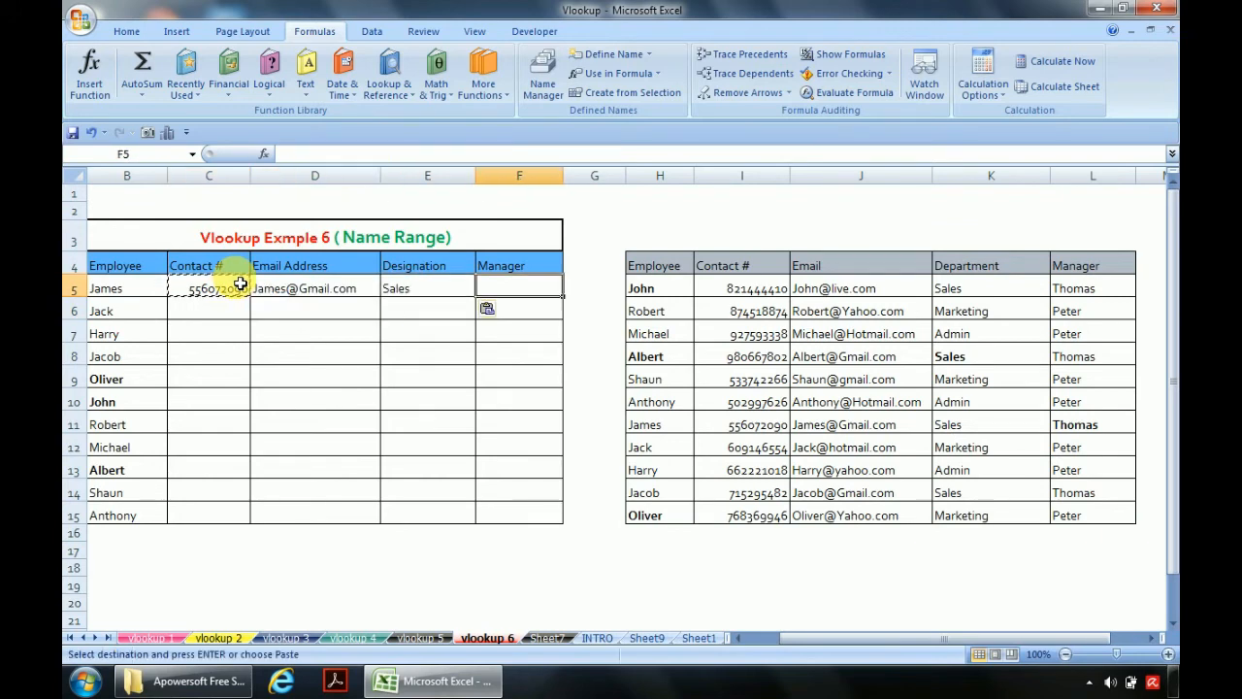
{"action": "key", "text": "ctrl+v"}
{"action": "key", "text": "Escape"}
Fill the formulas in C5:F5 down to row 15 for all the employees
{"action": "key", "text": "Left"}
{"action": "key", "text": "Left"}
{"action": "key", "text": "Left"}
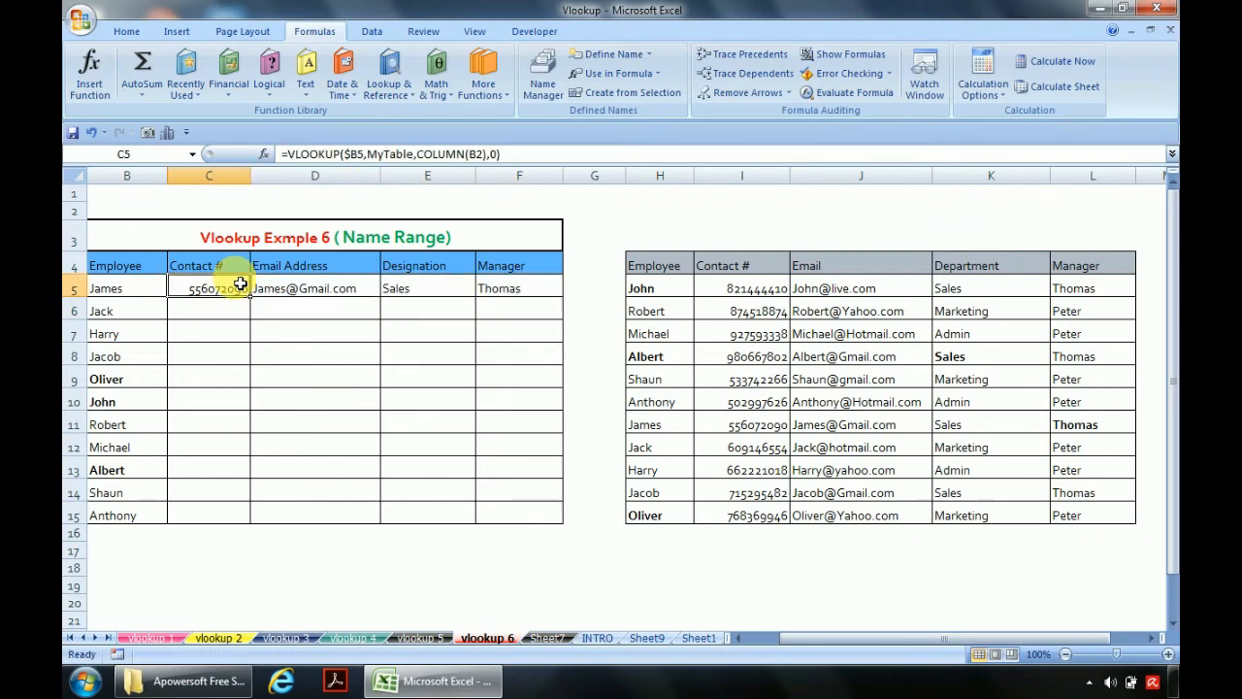
{"action": "key", "text": "Right"}
{"action": "key", "text": "Right"}
{"action": "key", "text": "Right"}
{"action": "key", "text": "Left"}
{"action": "key", "text": "Left"}
{"action": "key", "text": "Left"}
{"action": "key", "text": "shift+Right"}
{"action": "key", "text": "shift+Right"}
{"action": "key", "text": "shift+Right"}
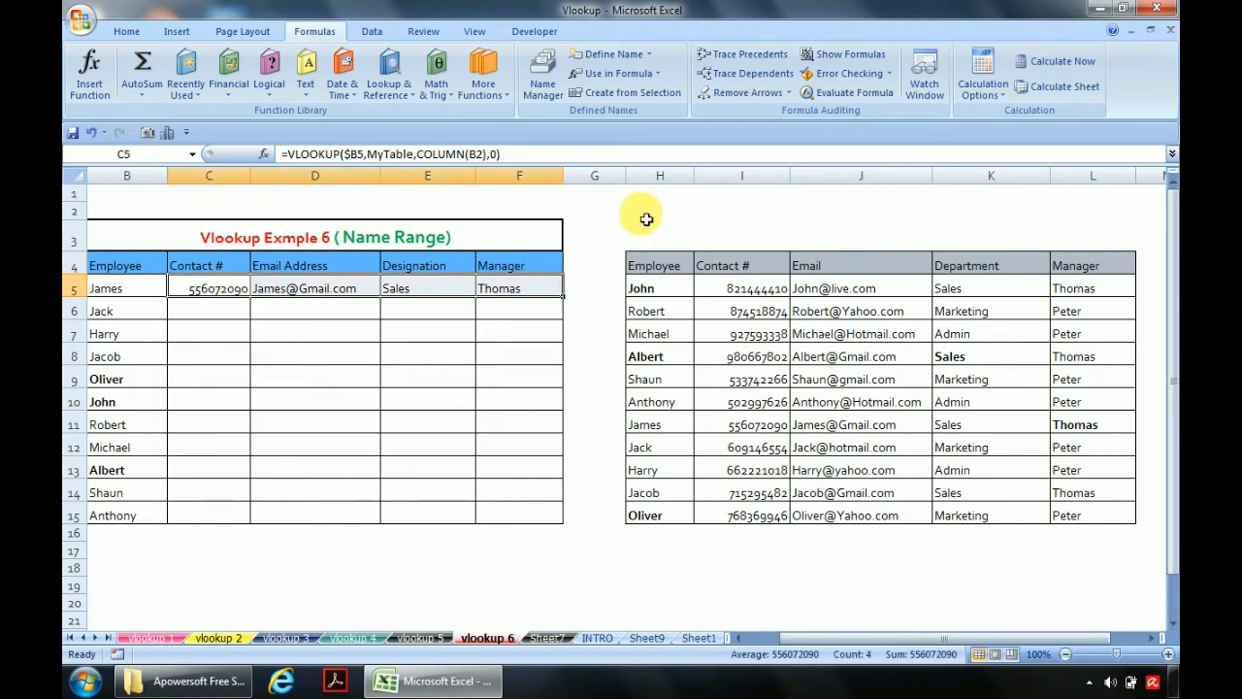
{"action": "double_click", "coordinate": [564, 301]}
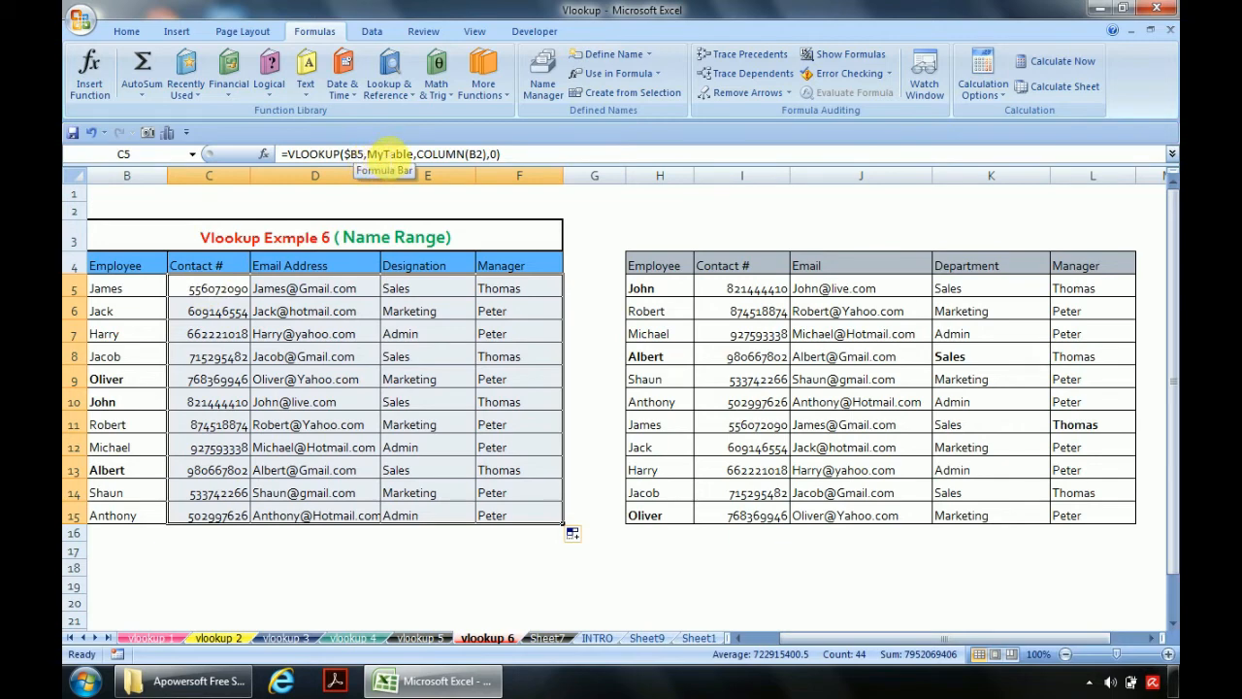
Review the MyTable argument in the C5 formula and close the cell without changing it
{"action": "left_click", "coordinate": [207, 293]}
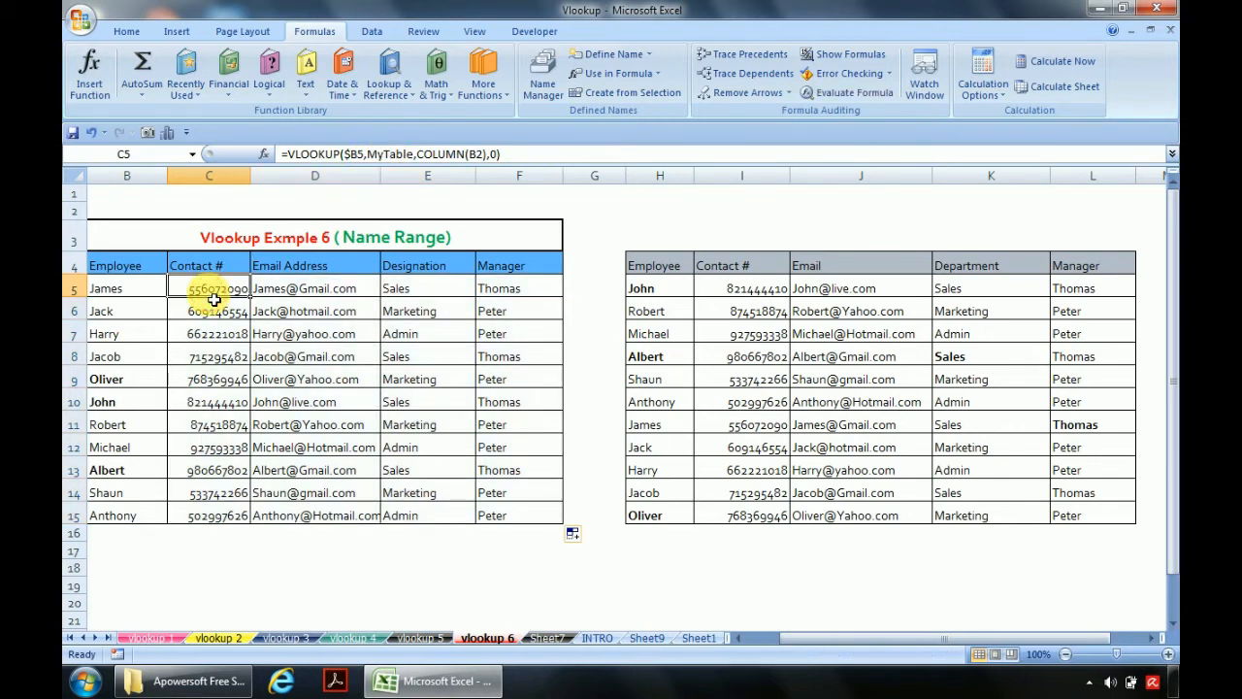
{"action": "double_click", "coordinate": [214, 299]}
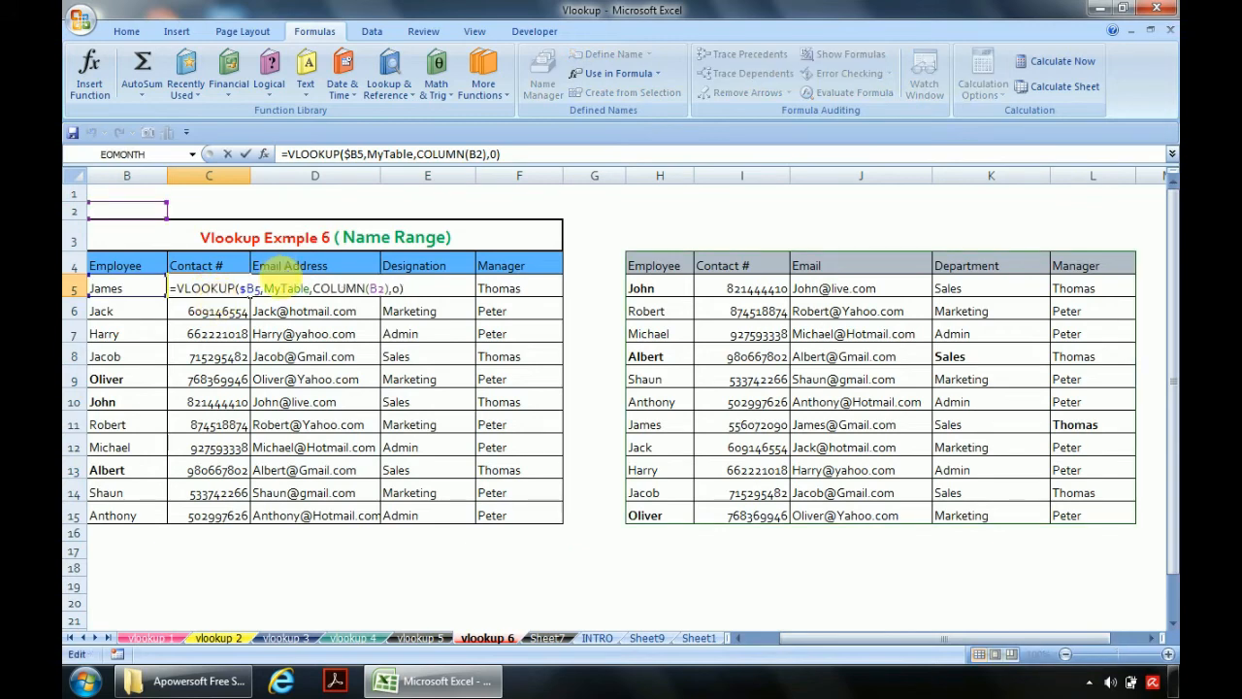
{"action": "left_click", "coordinate": [296, 288]}
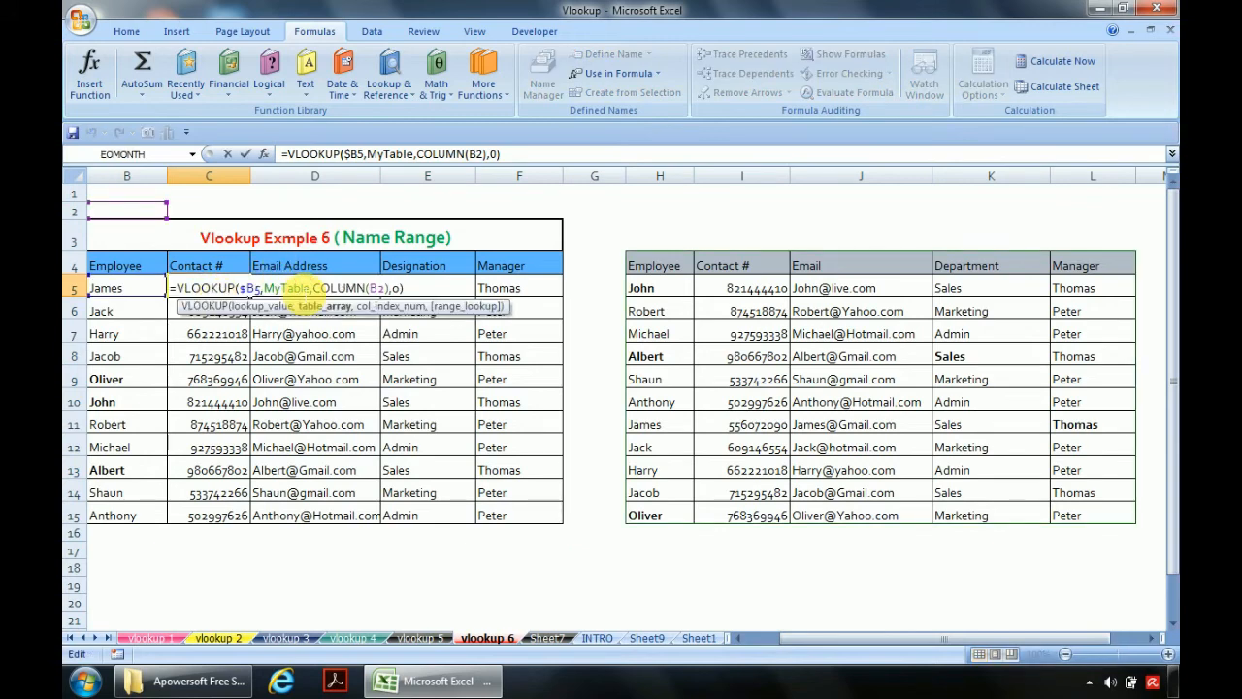
{"action": "left_click_drag", "start_coordinate": [305, 288], "coordinate": [264, 288]}
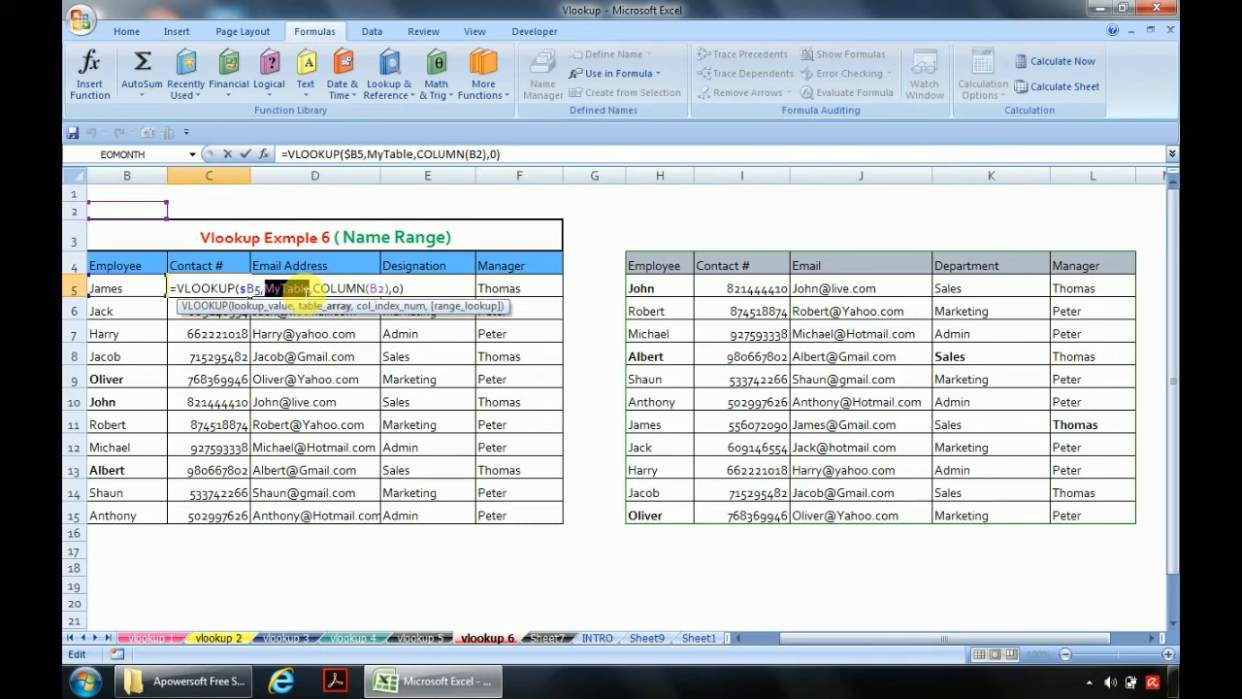
{"action": "key", "text": "ctrl+Return"}
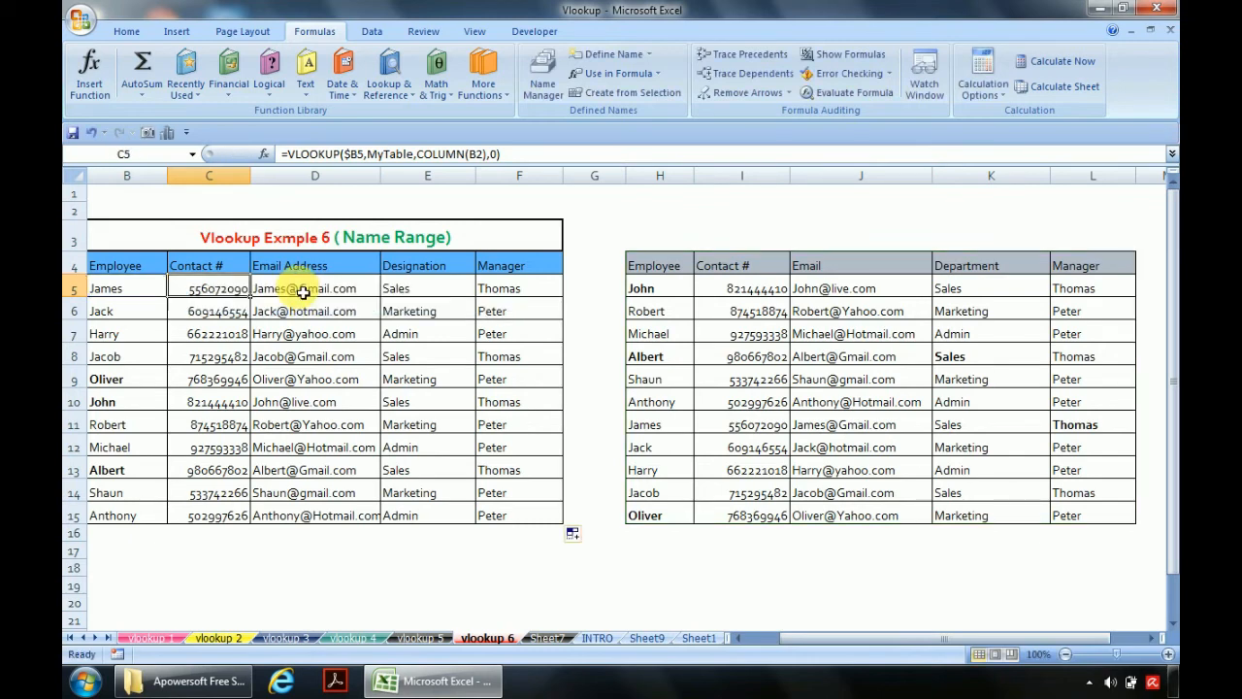
{"action": "left_click", "coordinate": [301, 572]}
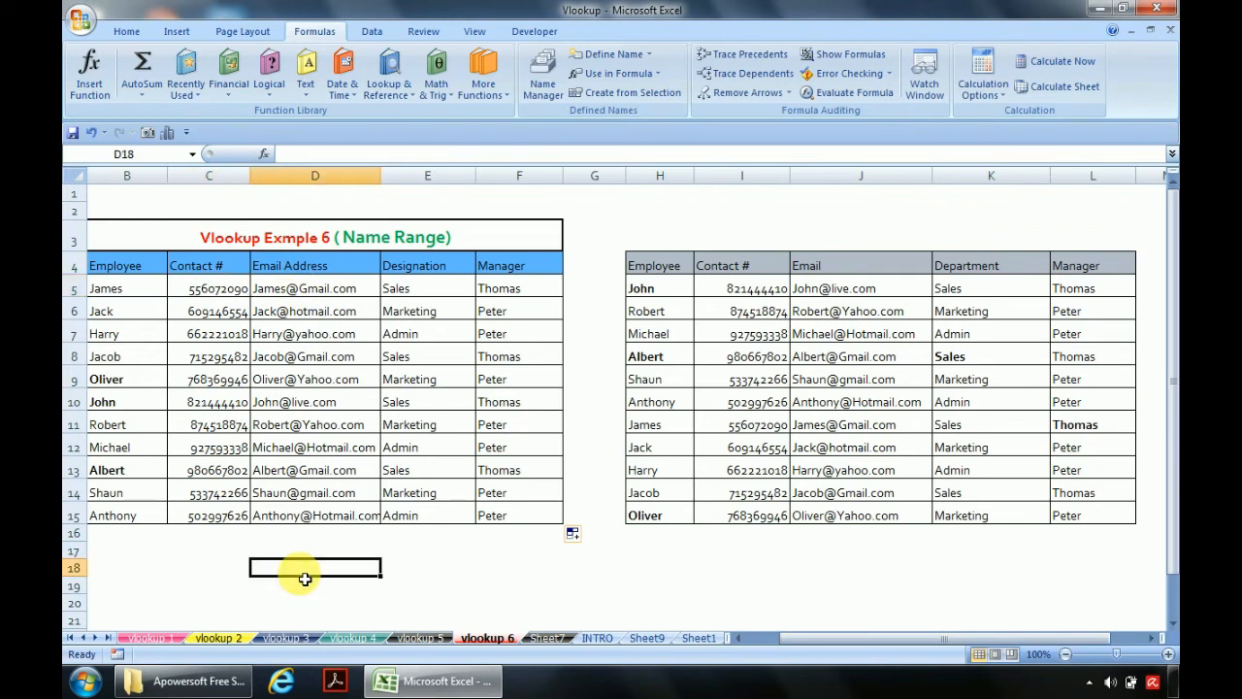
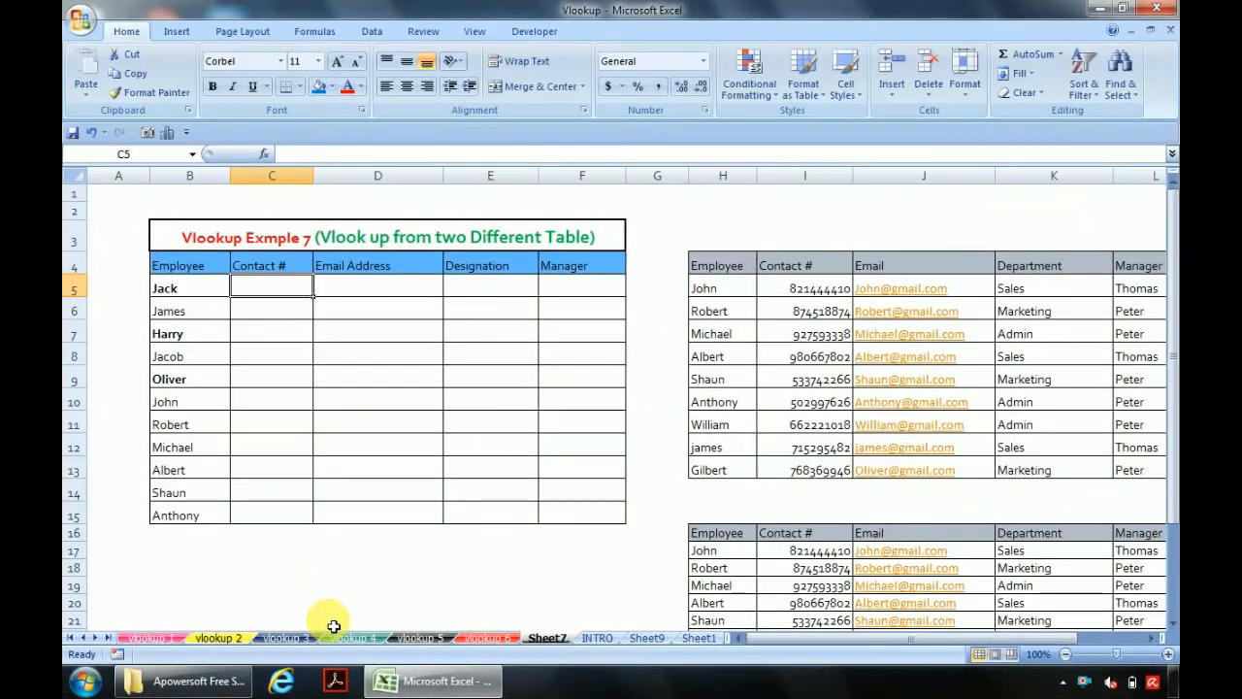
Examine the employee names in B5:B15, the upper reference table H4:L13 and the list of defined names on Sheet7
{"action": "left_click", "coordinate": [198, 292]}
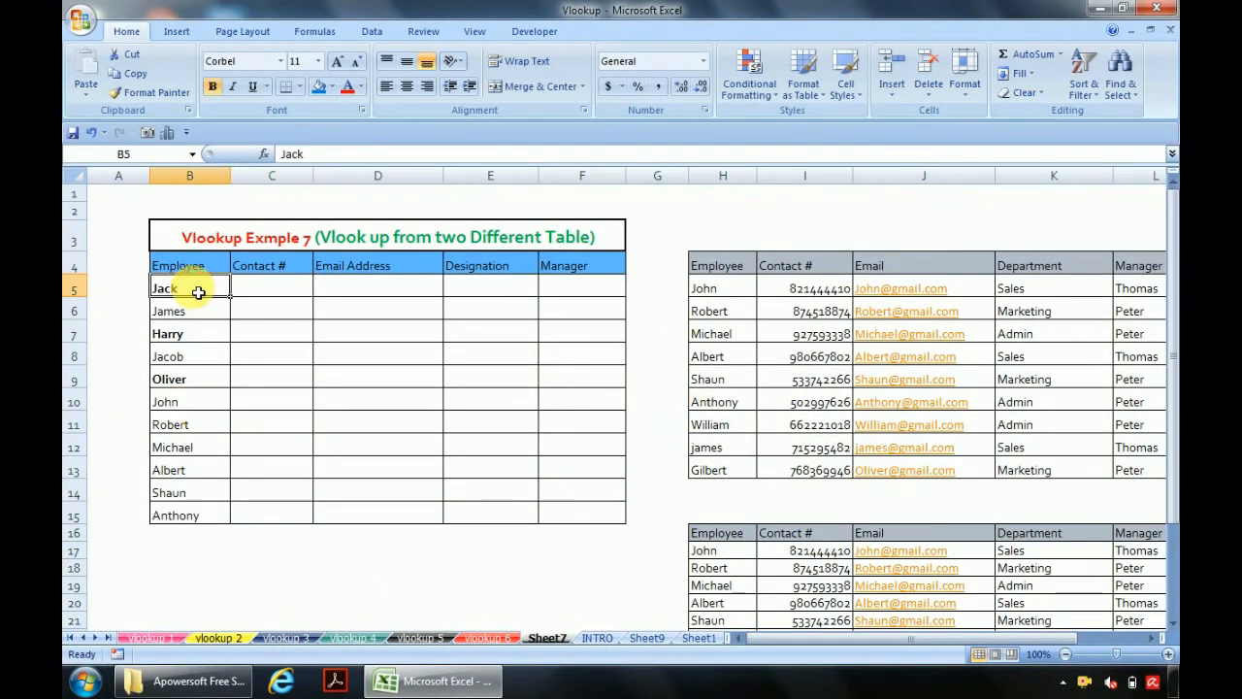
{"action": "key", "text": "ctrl+shift+Down"}
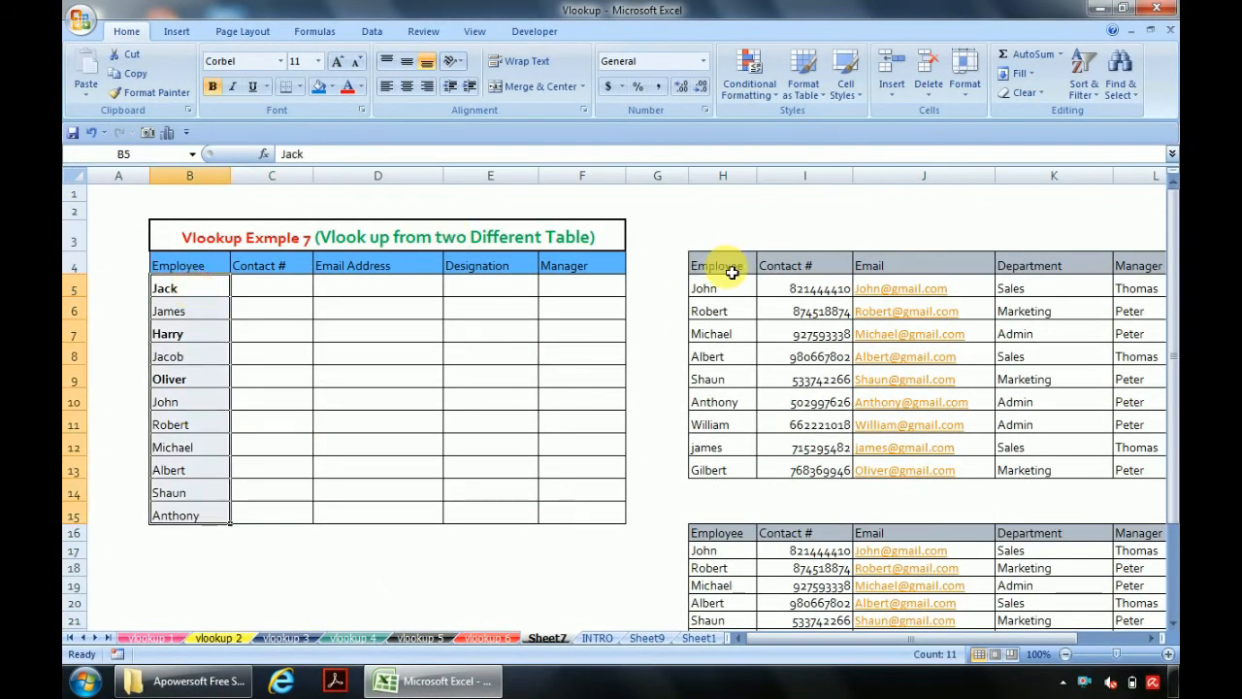
{"action": "left_click", "coordinate": [728, 263]}
{"action": "key", "text": "ctrl+a"}
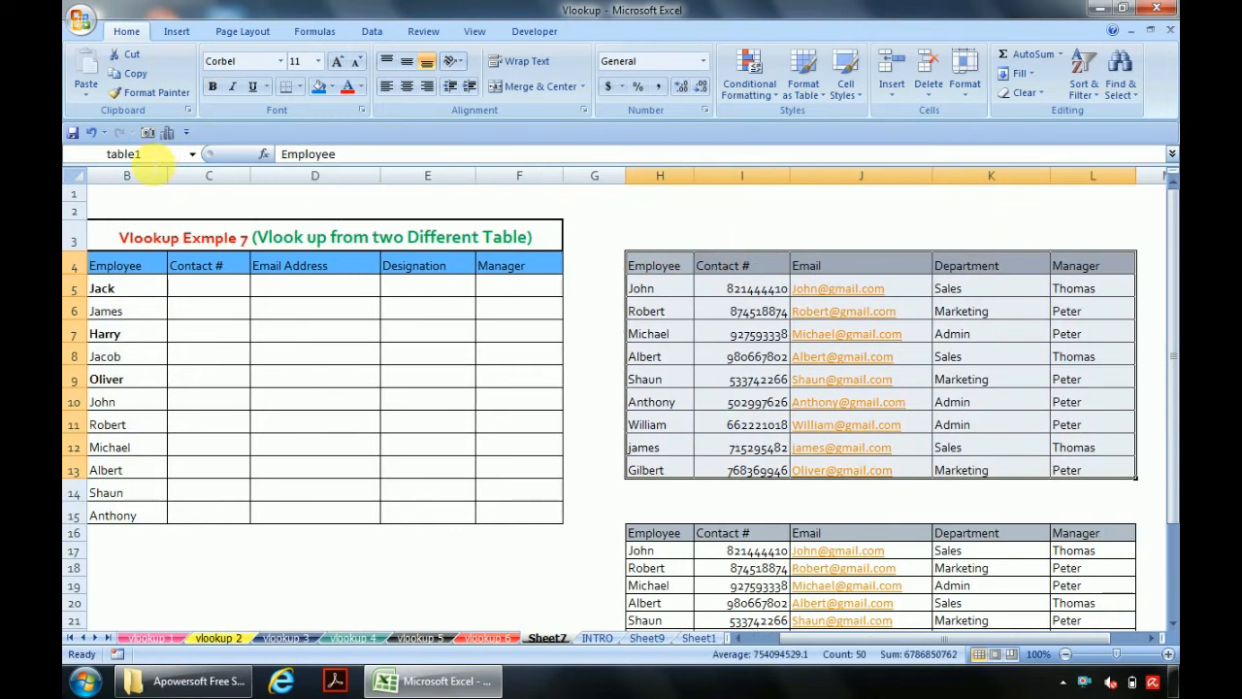
{"action": "left_click", "coordinate": [192, 154]}
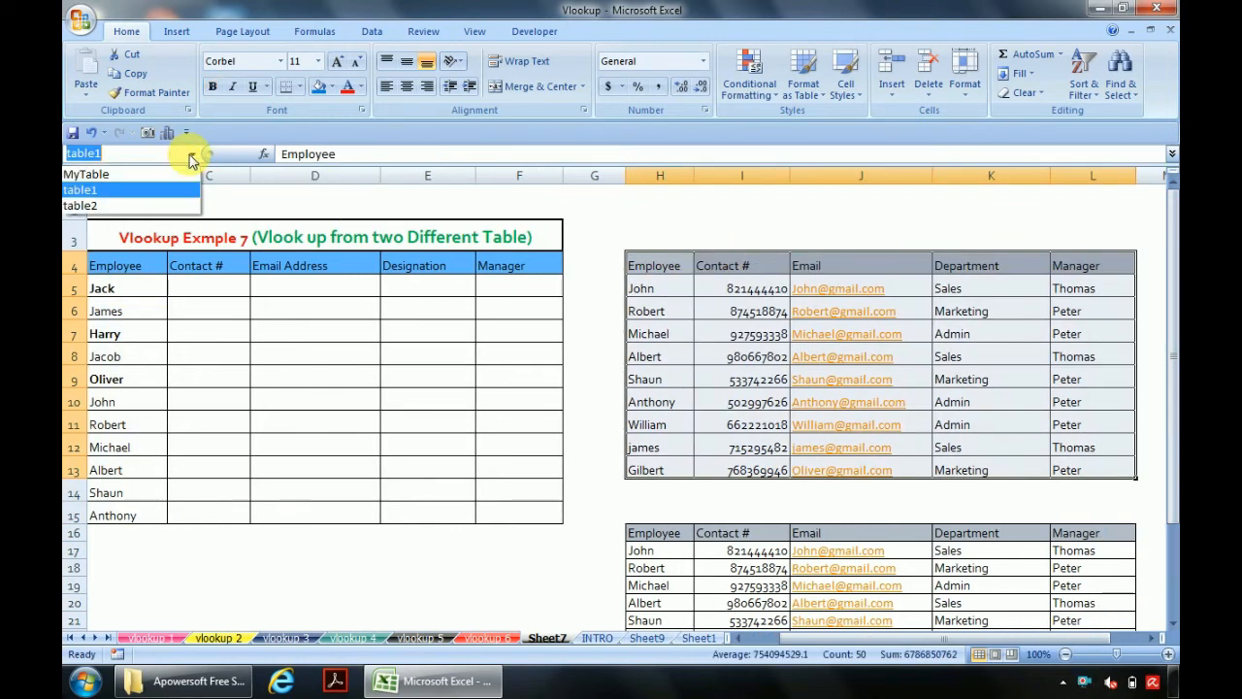
{"action": "left_click", "coordinate": [155, 202]}
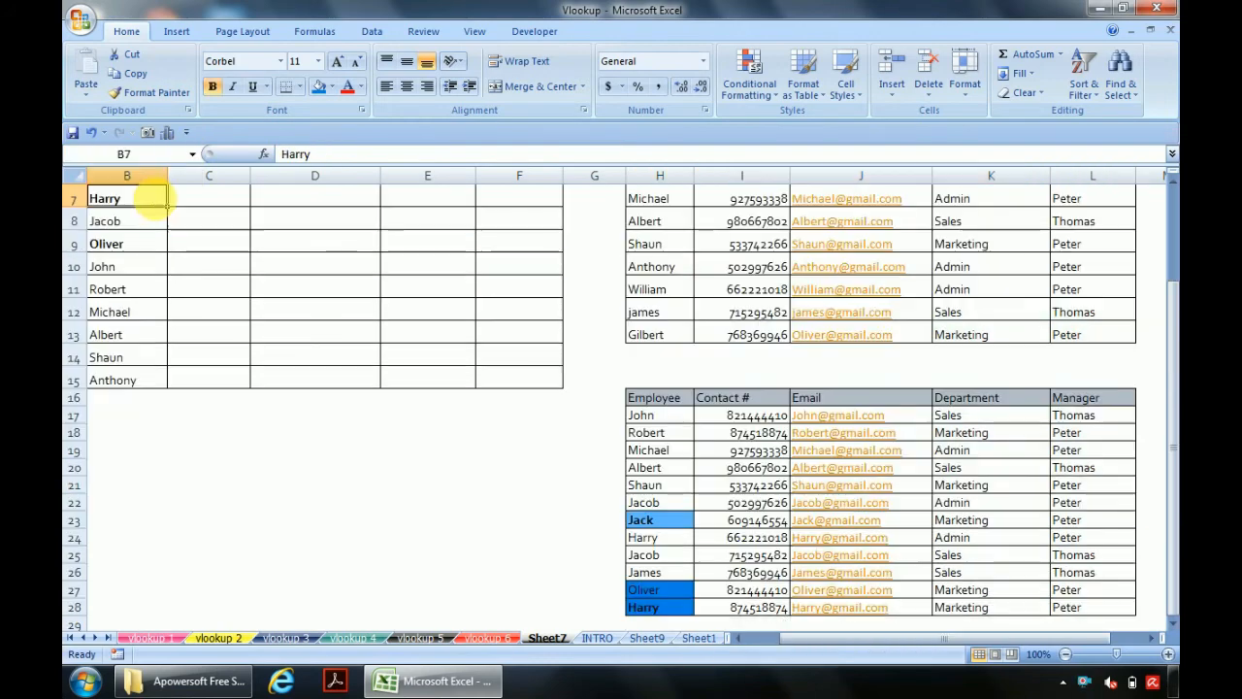
Go to the named range table2 and after it to table1 to check which reference table each covers
{"action": "left_click", "coordinate": [652, 399]}
{"action": "left_click", "coordinate": [176, 153]}
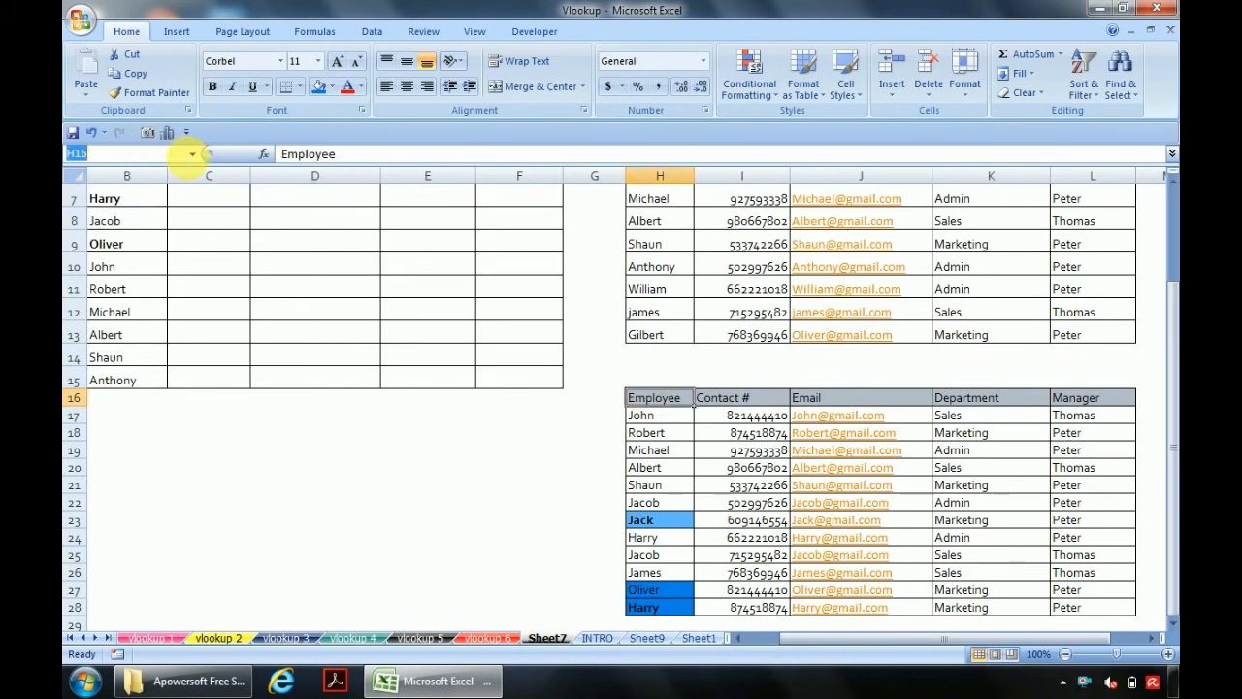
{"action": "left_click", "coordinate": [193, 154]}
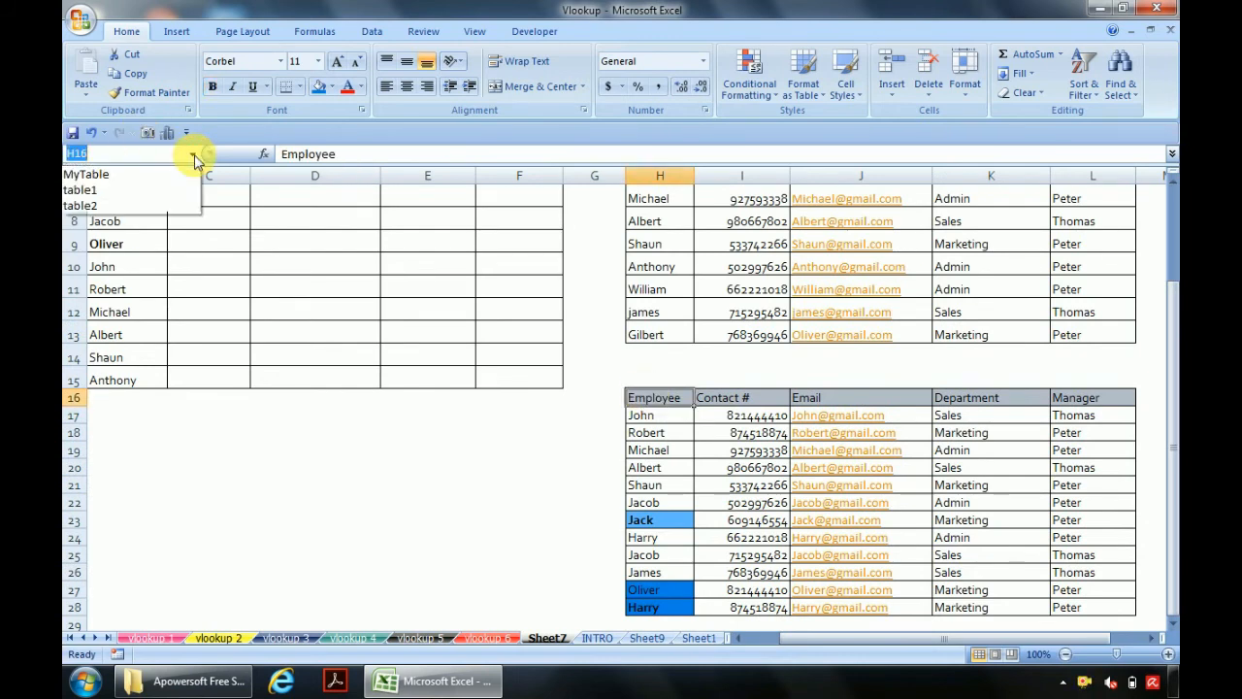
{"action": "left_click", "coordinate": [177, 205]}
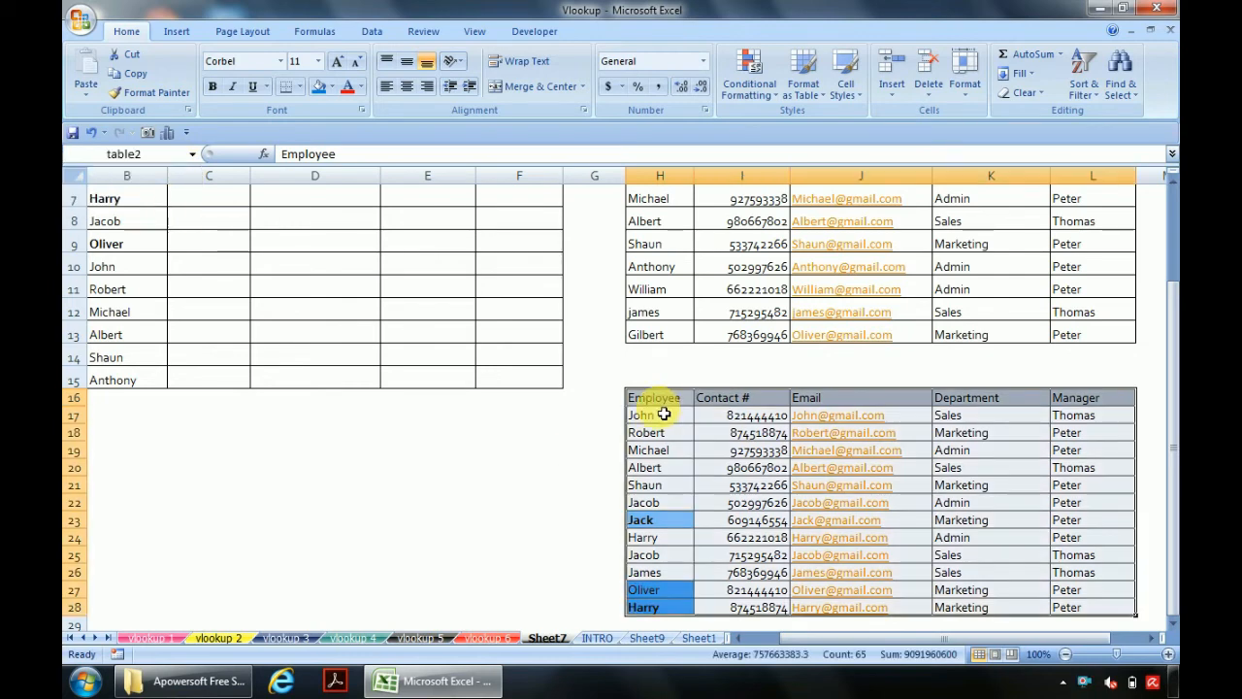
{"action": "left_click", "coordinate": [192, 154]}
{"action": "left_click", "coordinate": [166, 190]}
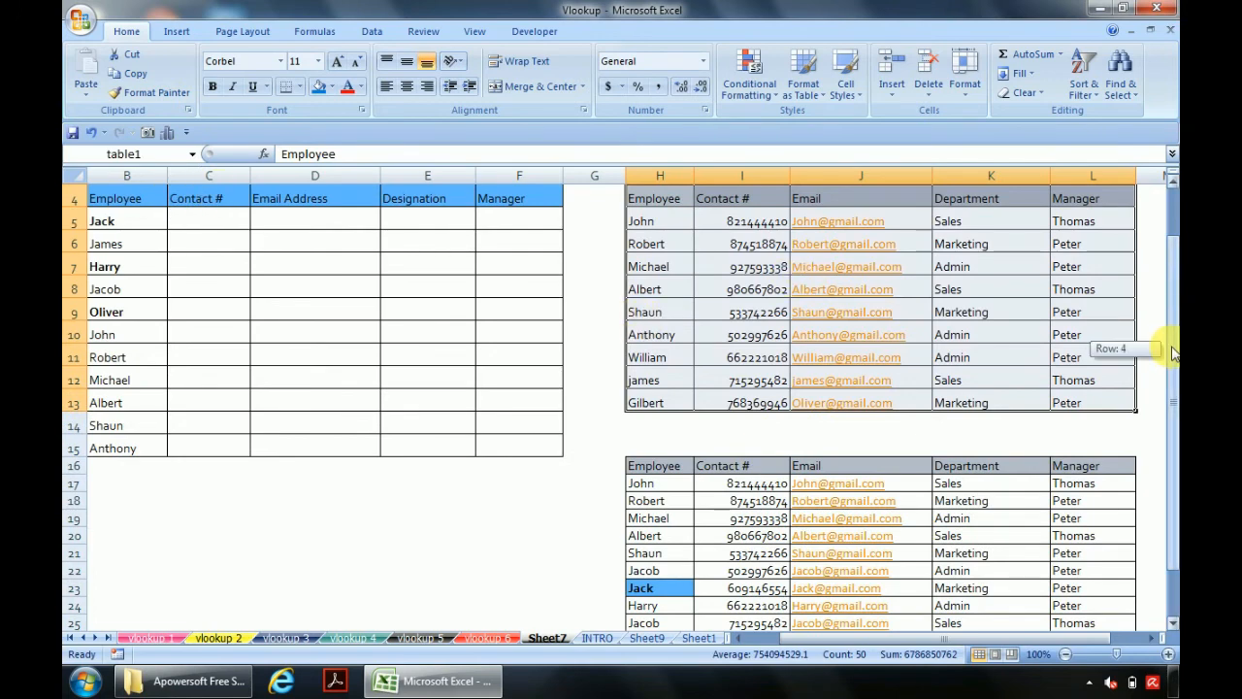
Start a VLOOKUP formula in C5 of Sheet7 with the column-locked reference $B5 as the lookup value
{"action": "left_click_drag", "start_coordinate": [1170, 343], "coordinate": [1172, 320]}
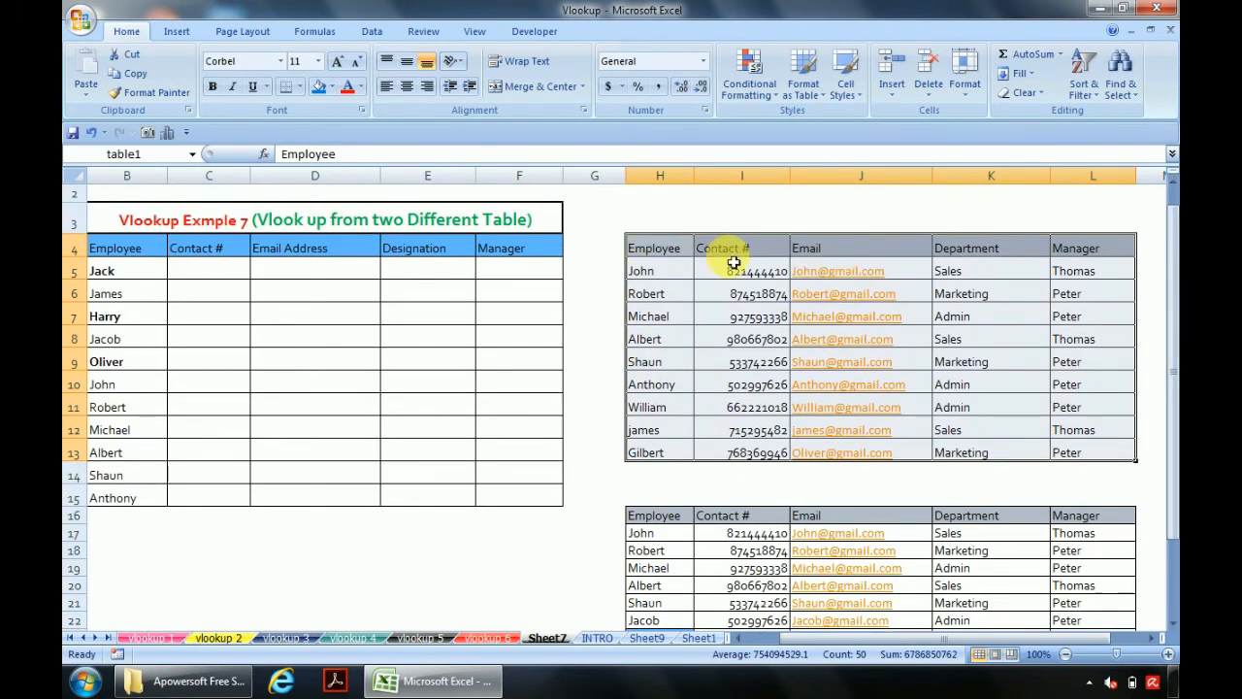
{"action": "left_click", "coordinate": [214, 273]}
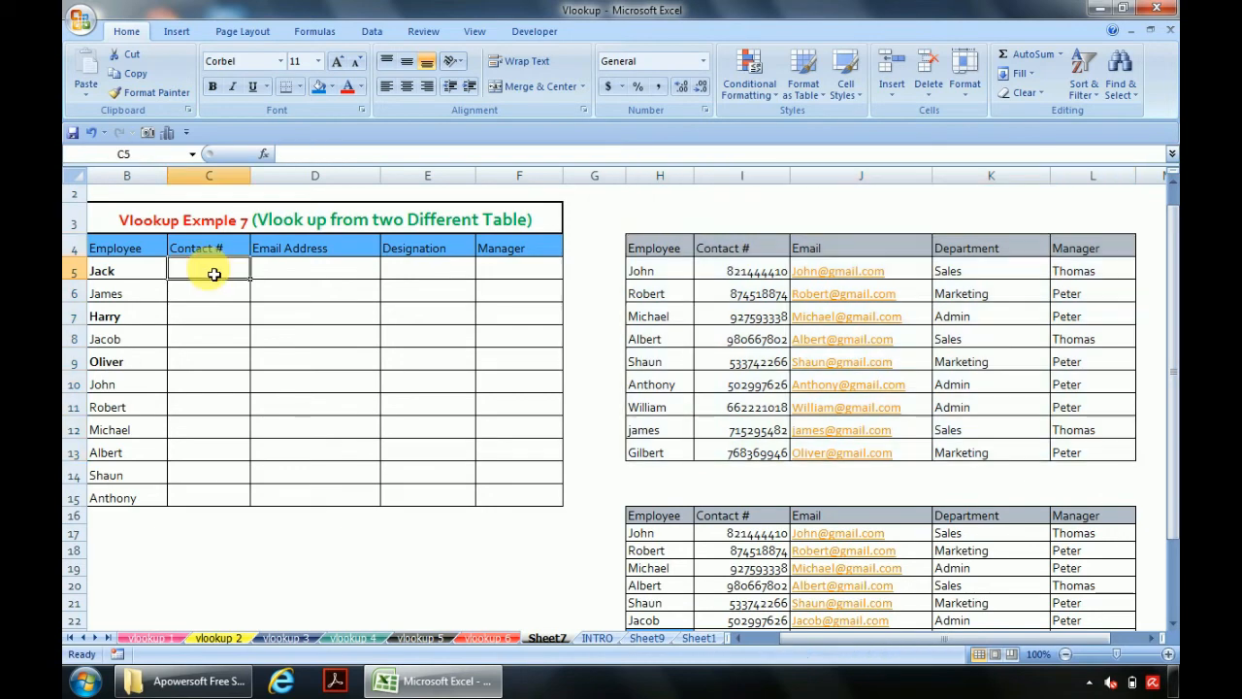
{"action": "type", "text": "="}
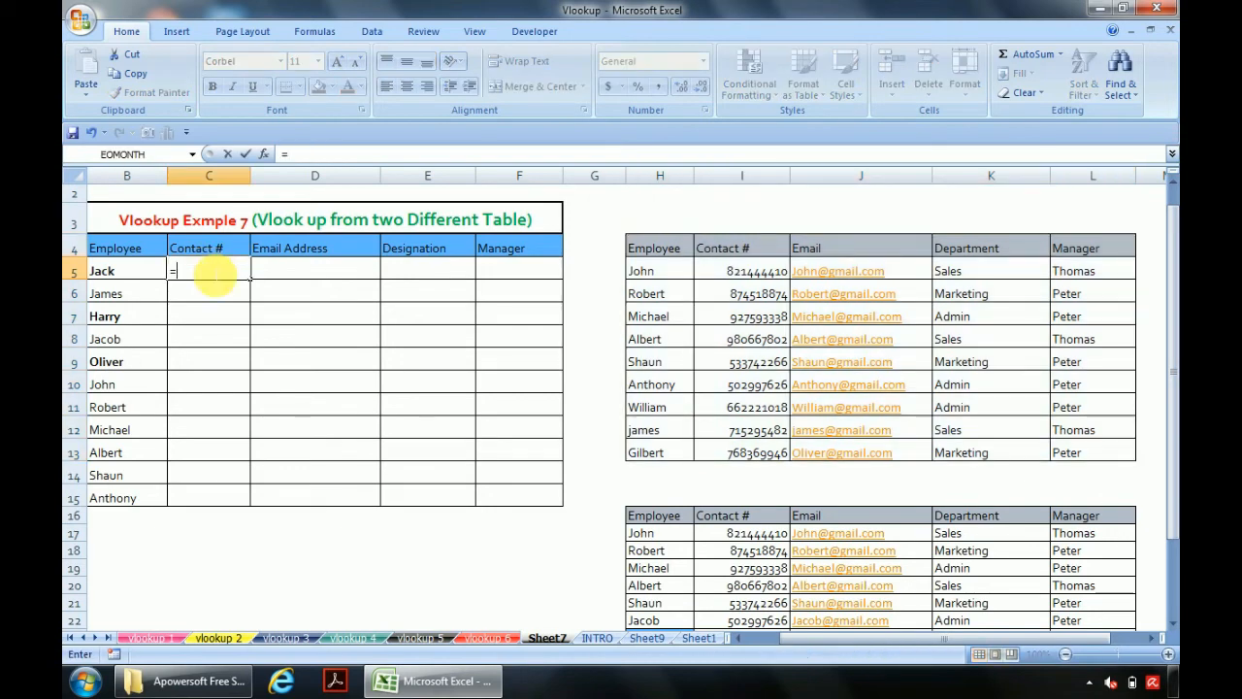
{"action": "type", "text": "vl"}
{"action": "key", "text": "Tab"}
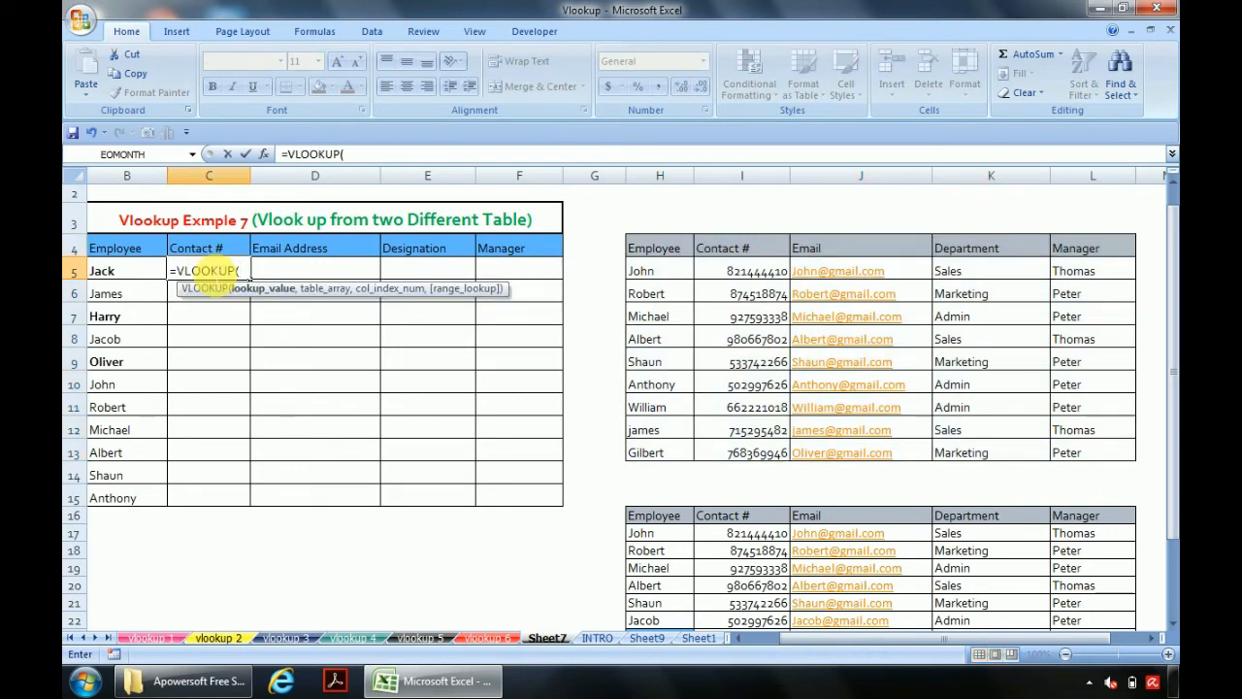
{"action": "left_click", "coordinate": [131, 279]}
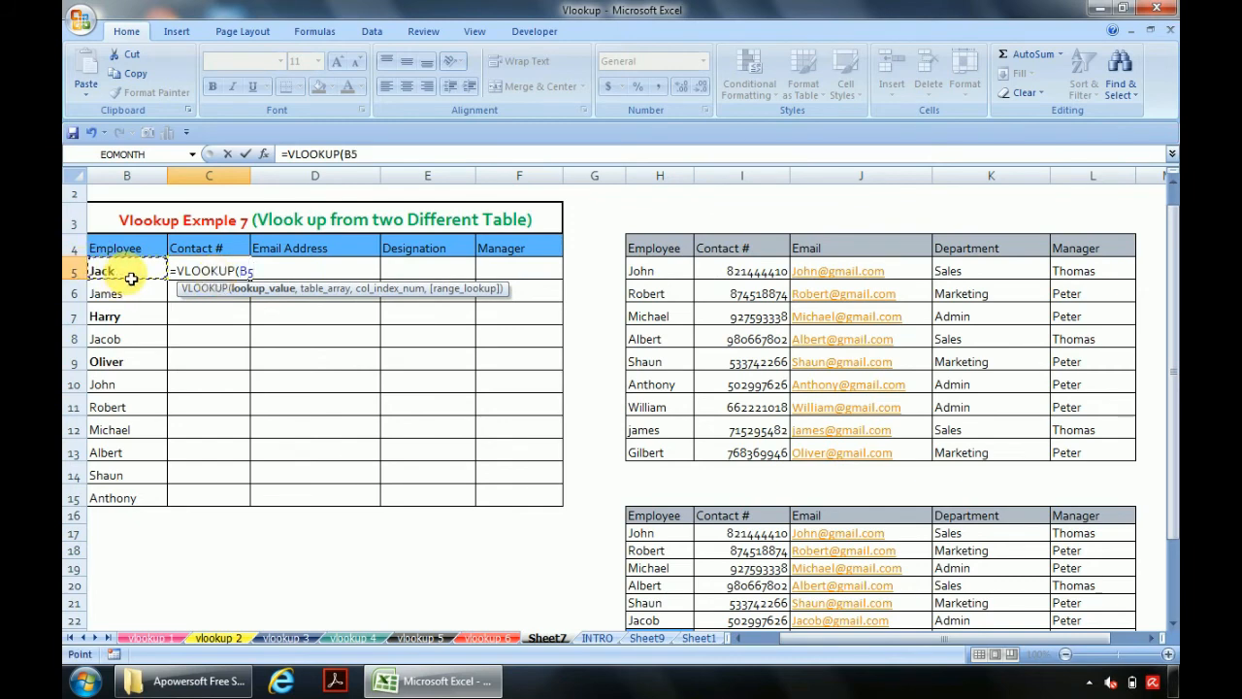
{"action": "key", "text": "F4"}
{"action": "key", "text": "F4"}
{"action": "key", "text": "F4"}
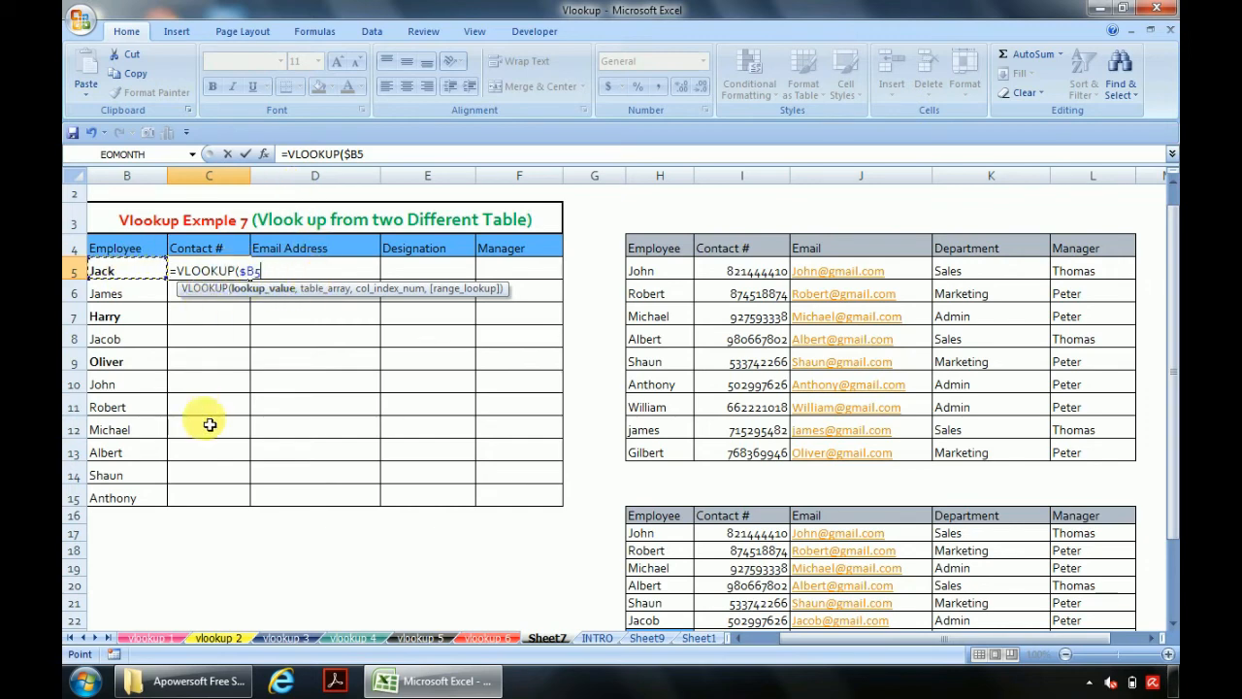
Insert the defined name table1 from the list of names as the table array of the C5 VLOOKUP
{"action": "type", "text": ",tab"}
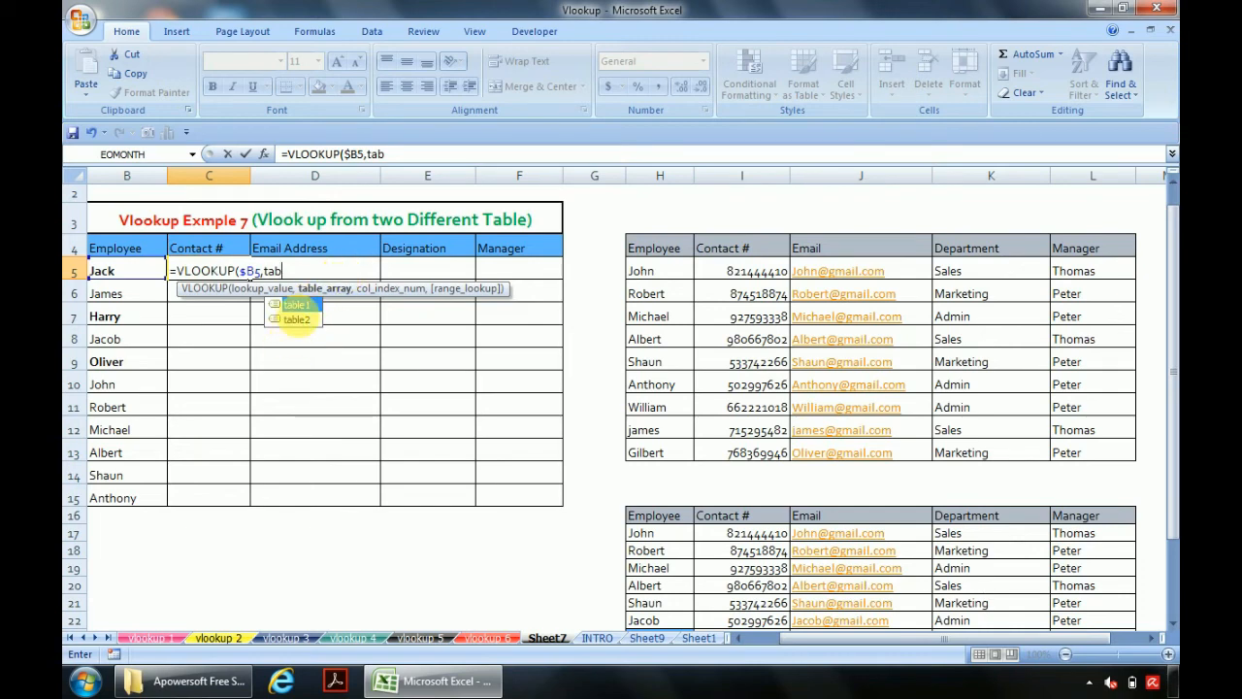
{"action": "key", "text": "BackSpace"}
{"action": "key", "text": "BackSpace"}
{"action": "key", "text": "BackSpace"}
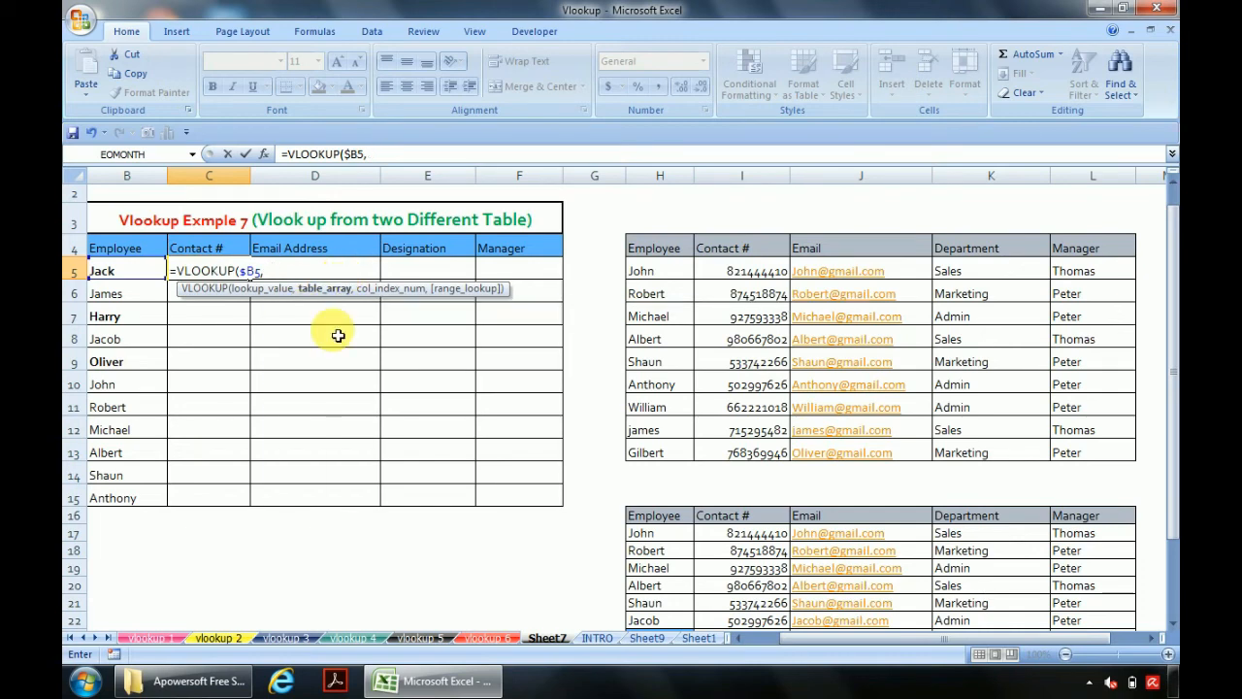
{"action": "key", "text": "F3"}
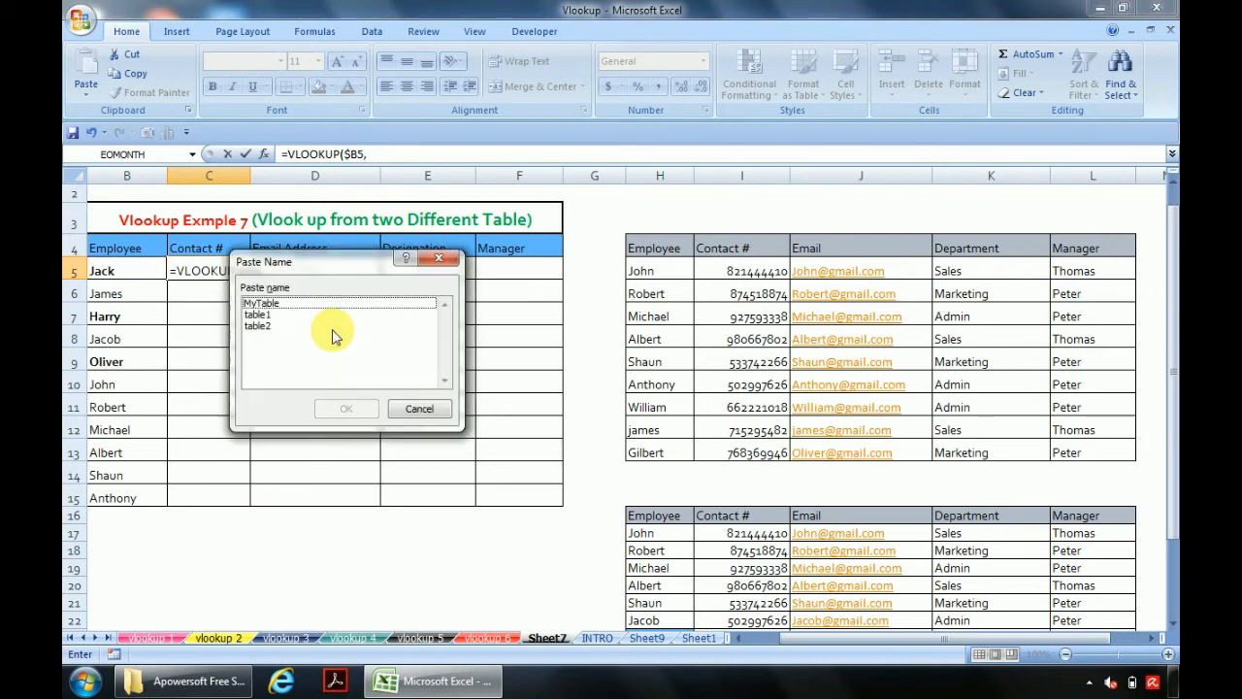
{"action": "left_click", "coordinate": [262, 304]}
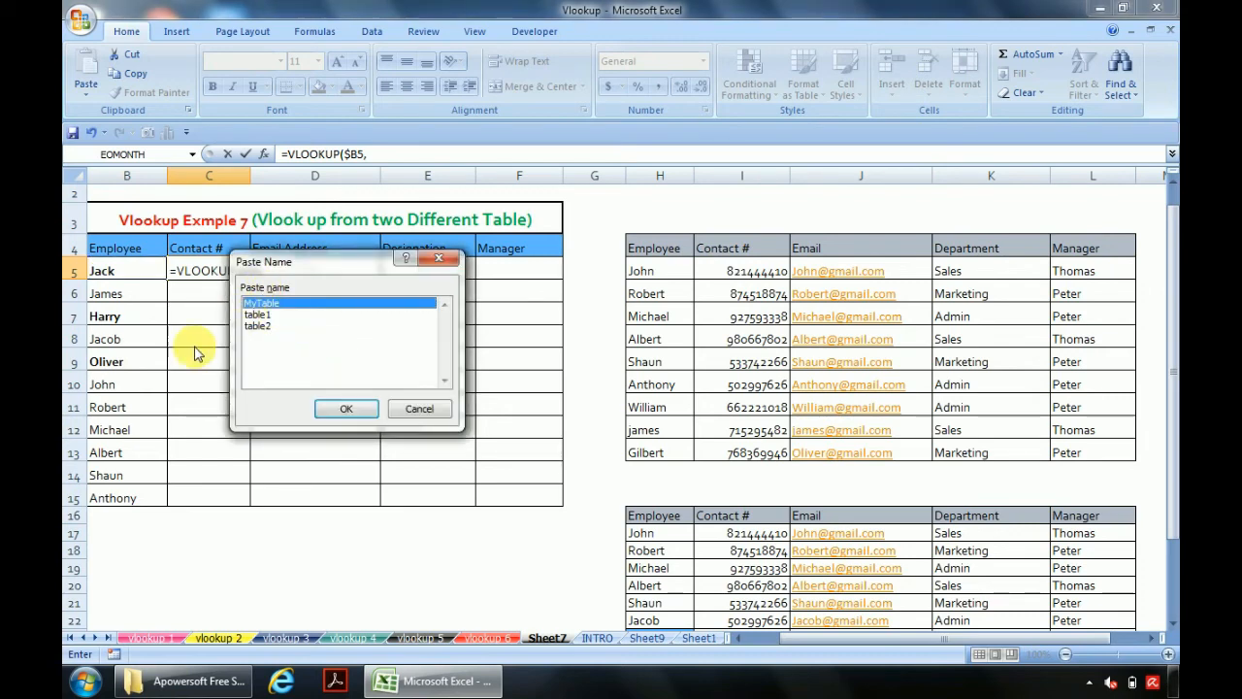
{"action": "left_click", "coordinate": [259, 315]}
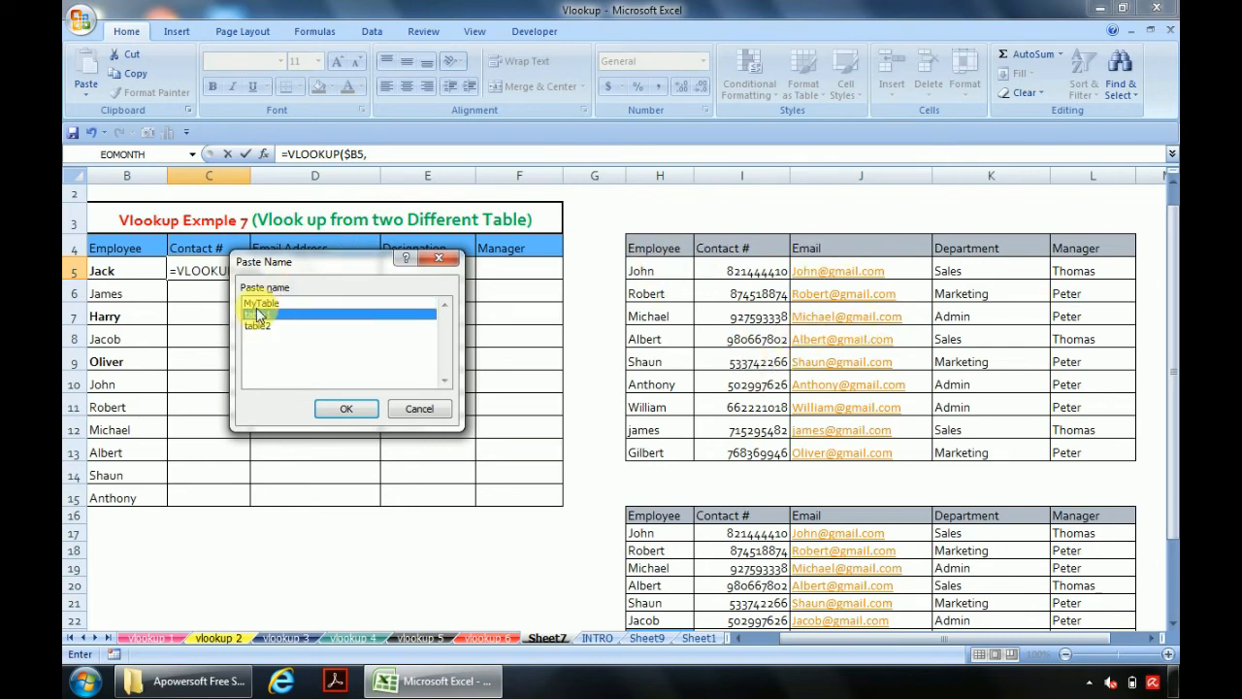
{"action": "left_click", "coordinate": [355, 411]}
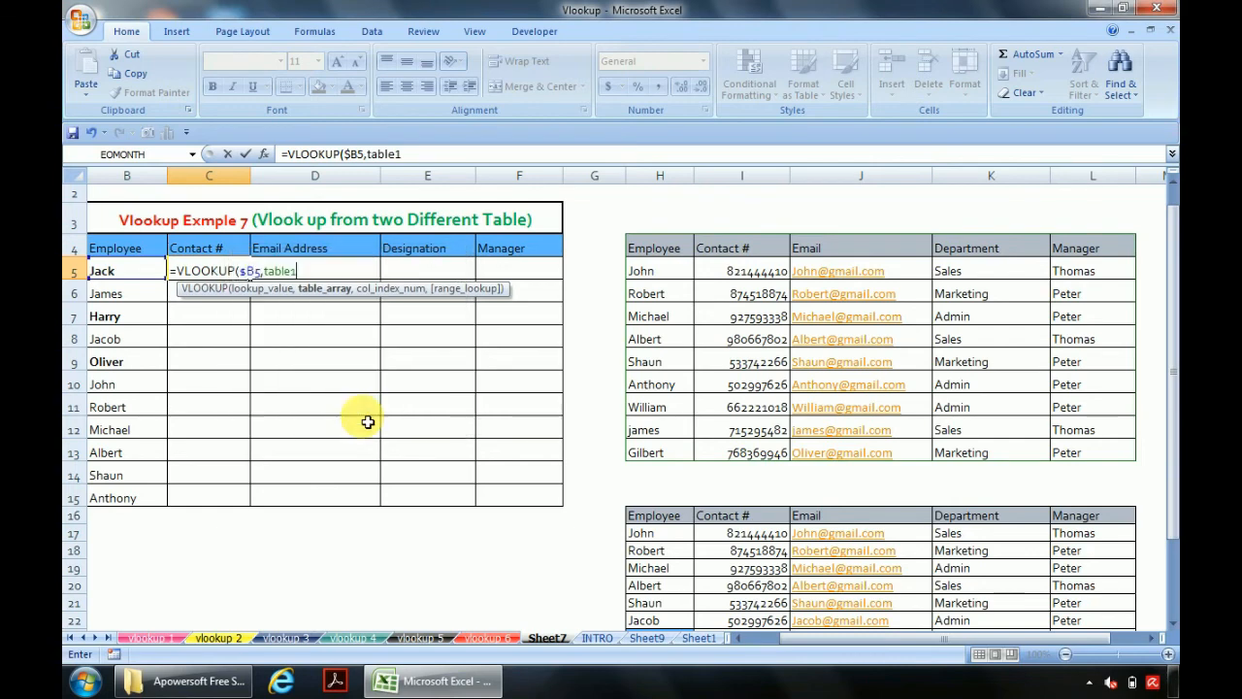
{"action": "type", "text": ","}
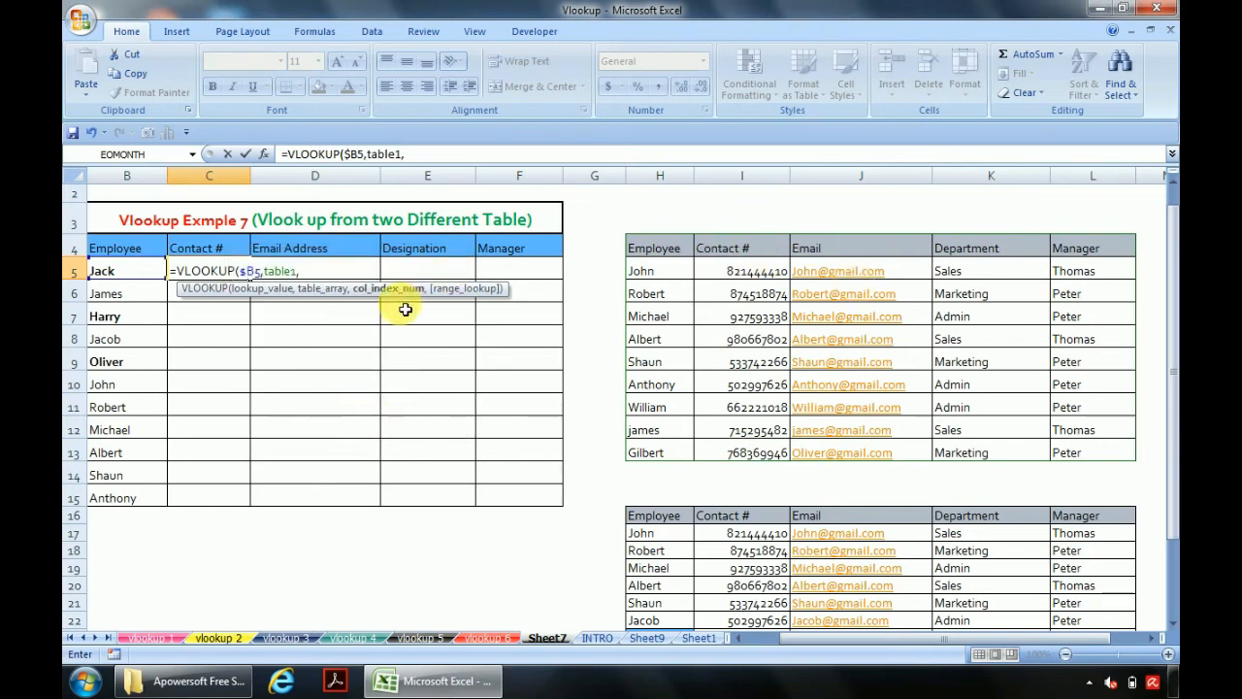
Complete the C5 formula with COLUMN(B16) as the column index and 0 for an exact match
{"action": "type", "text": "co"}
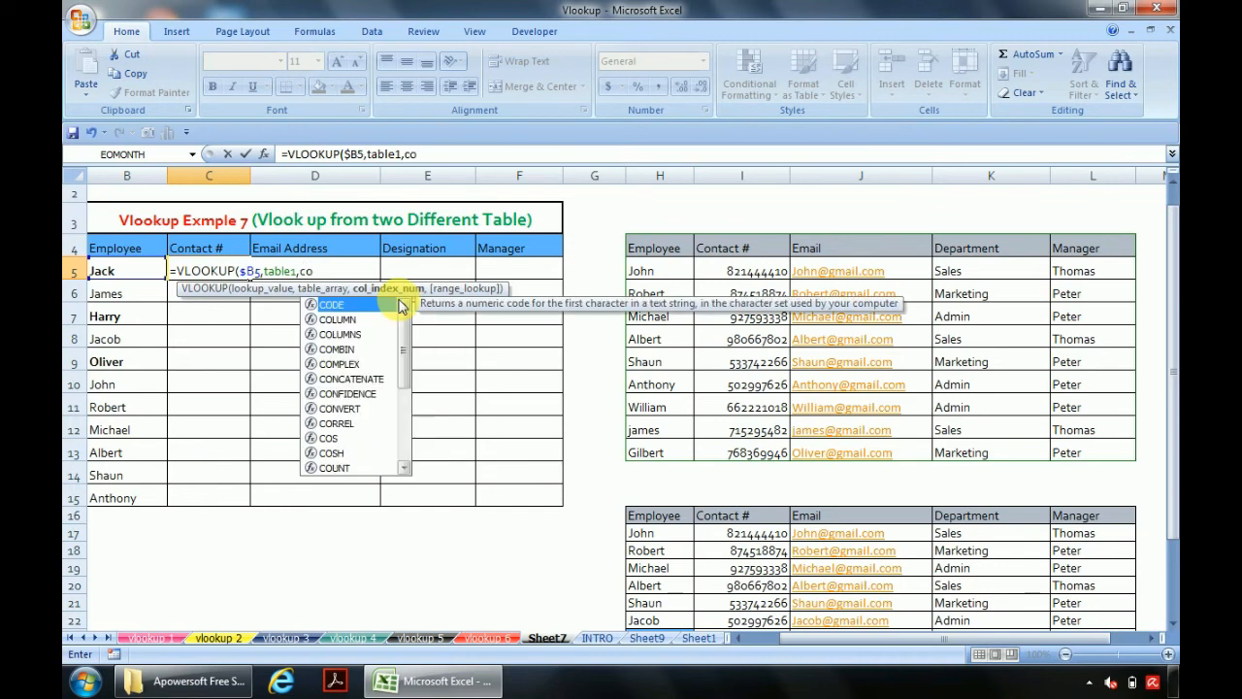
{"action": "double_click", "coordinate": [337, 319]}
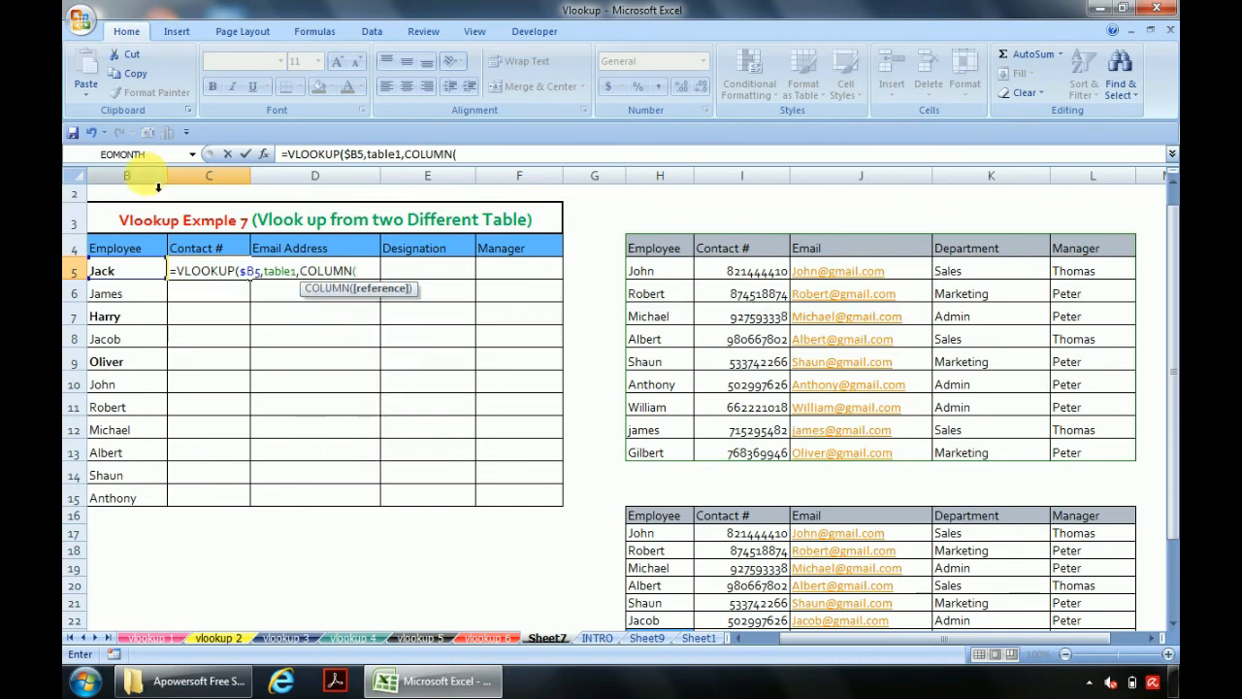
{"action": "left_click", "coordinate": [114, 524]}
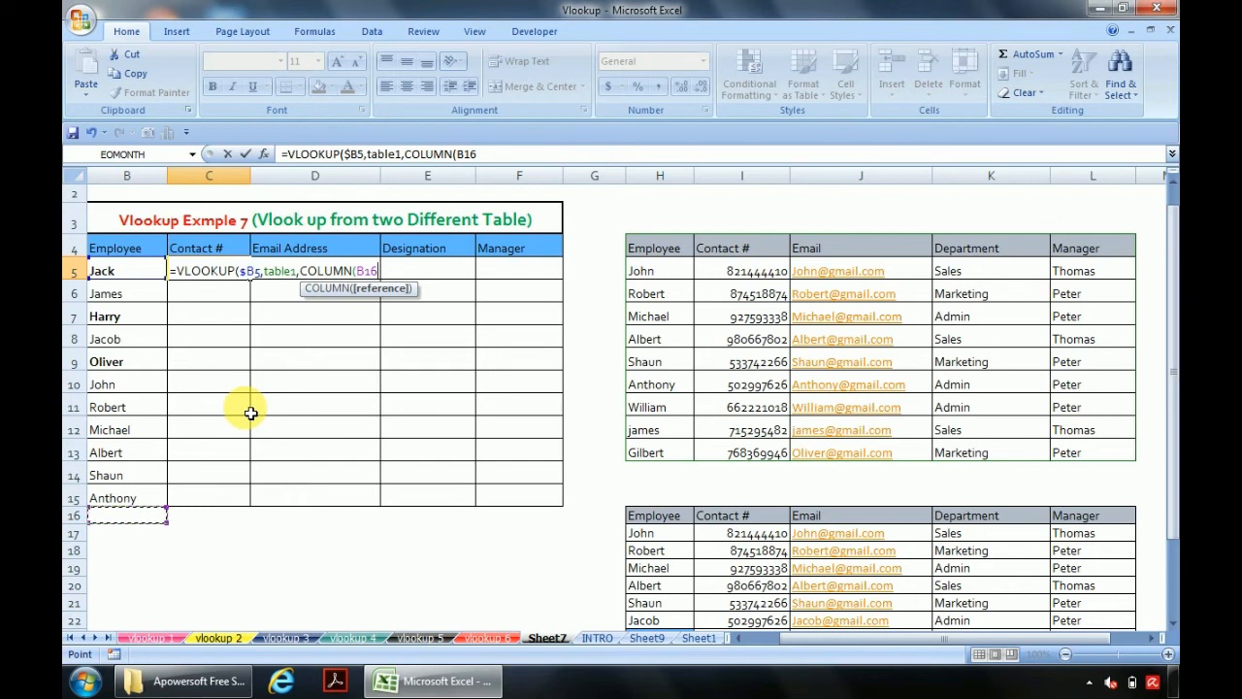
{"action": "type", "text": "),"}
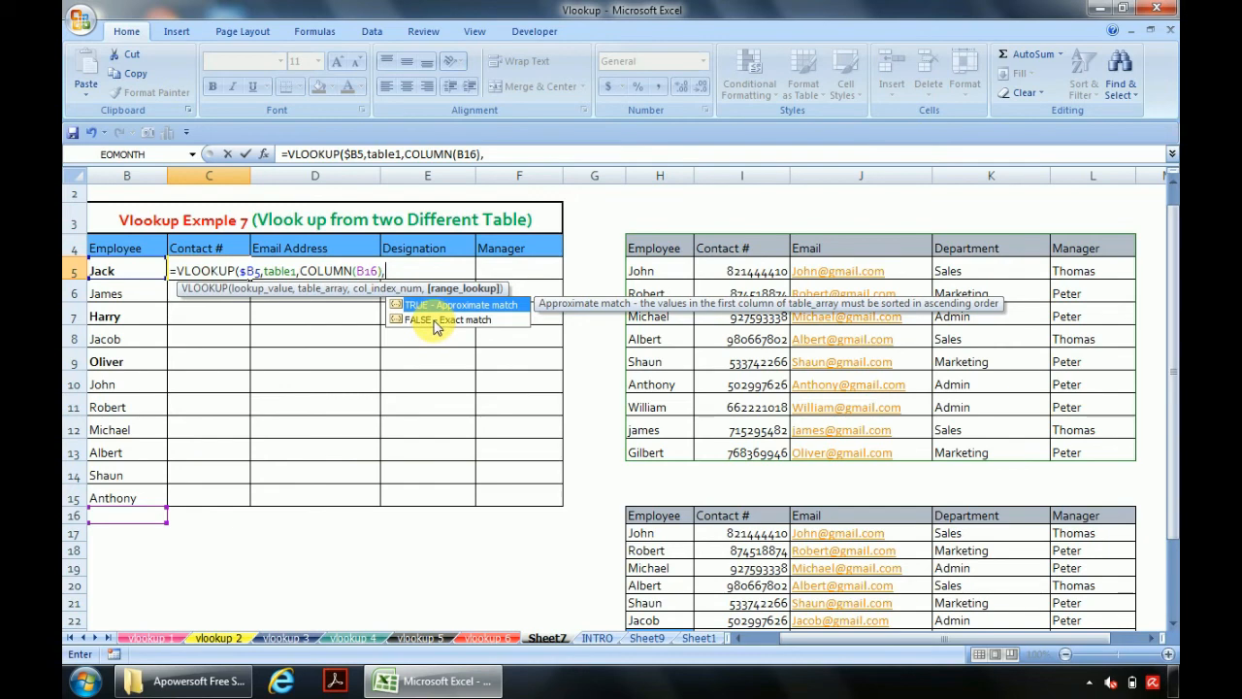
{"action": "type", "text": "0)"}
{"action": "key", "text": "Return"}
{"action": "key", "text": "Up"}
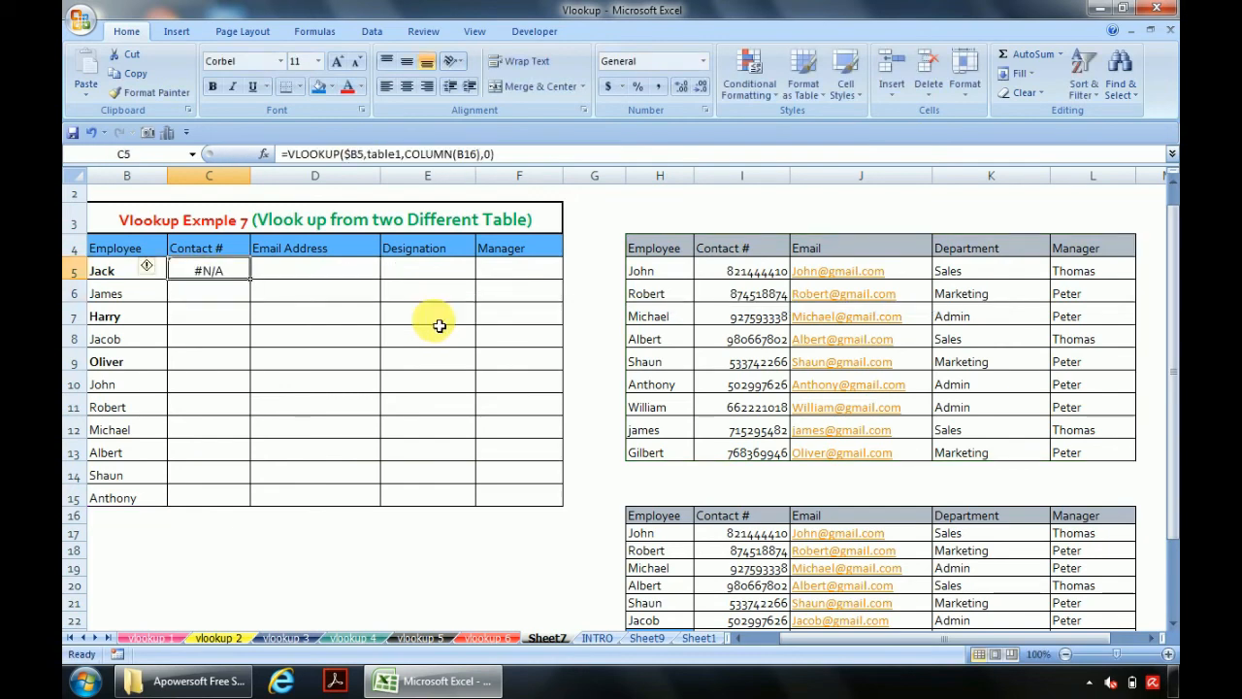
Review the C5 formula, then look for the B5 employee's name down column H through both reference tables
{"action": "key", "text": "F2"}
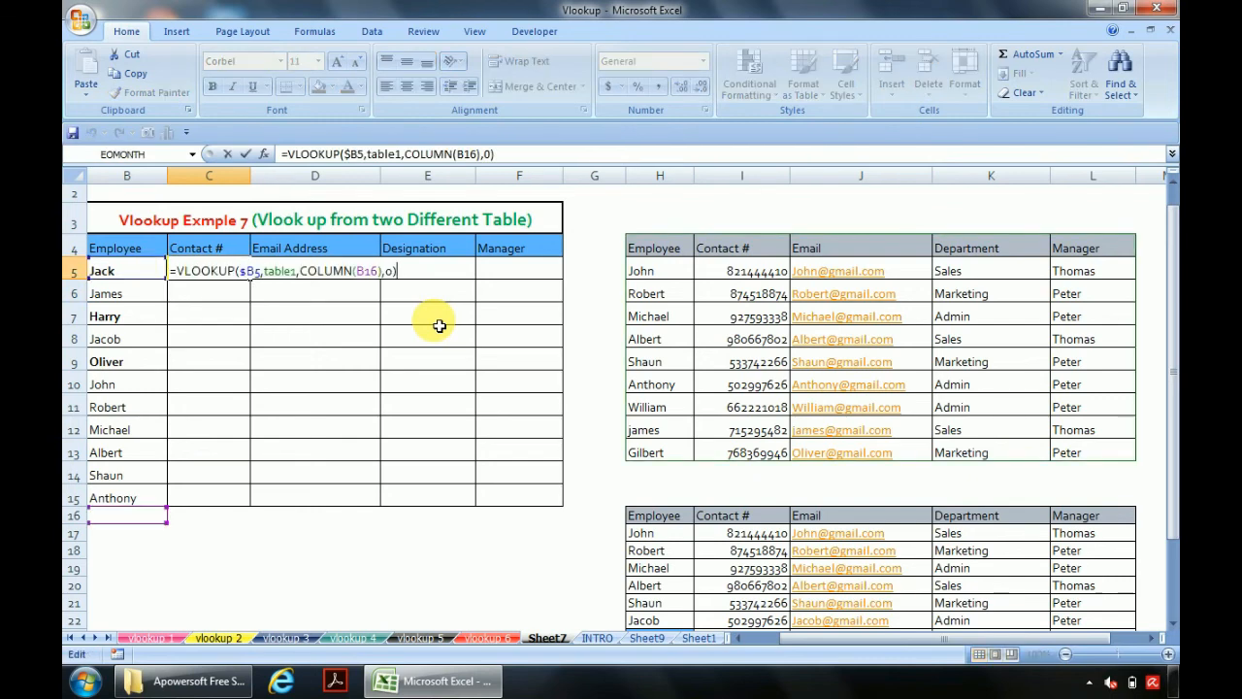
{"action": "key", "text": "Escape"}
{"action": "left_click", "coordinate": [114, 275]}
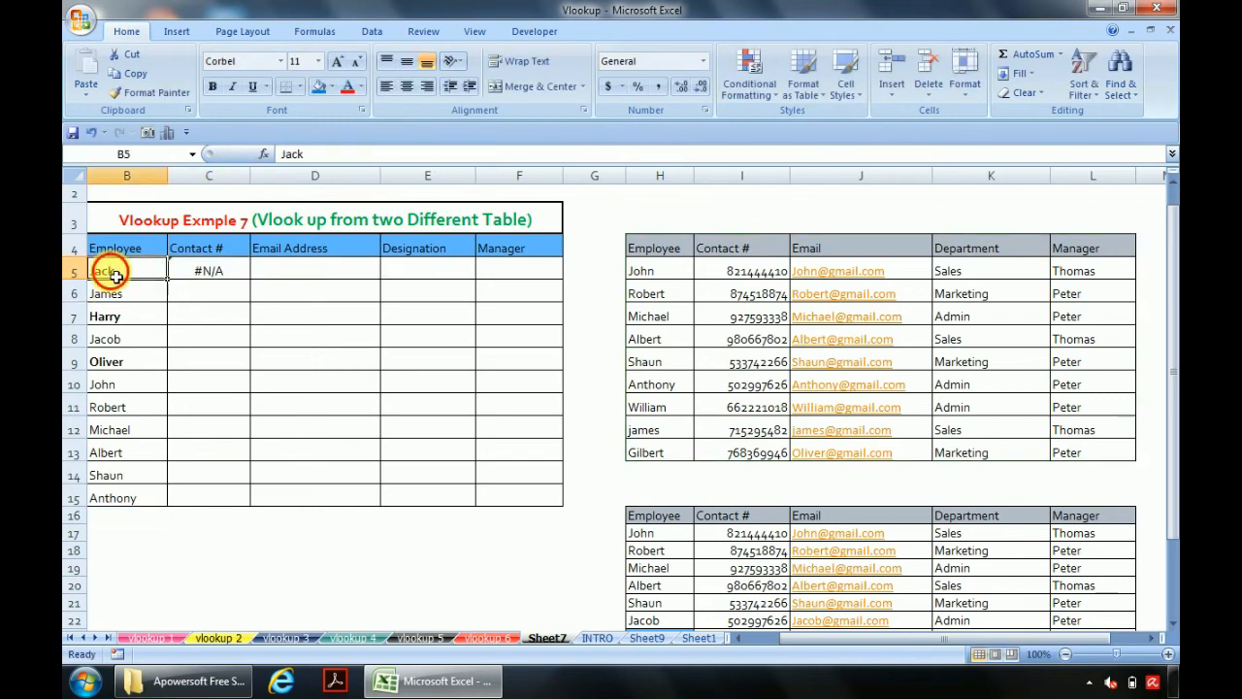
{"action": "left_click", "coordinate": [654, 275]}
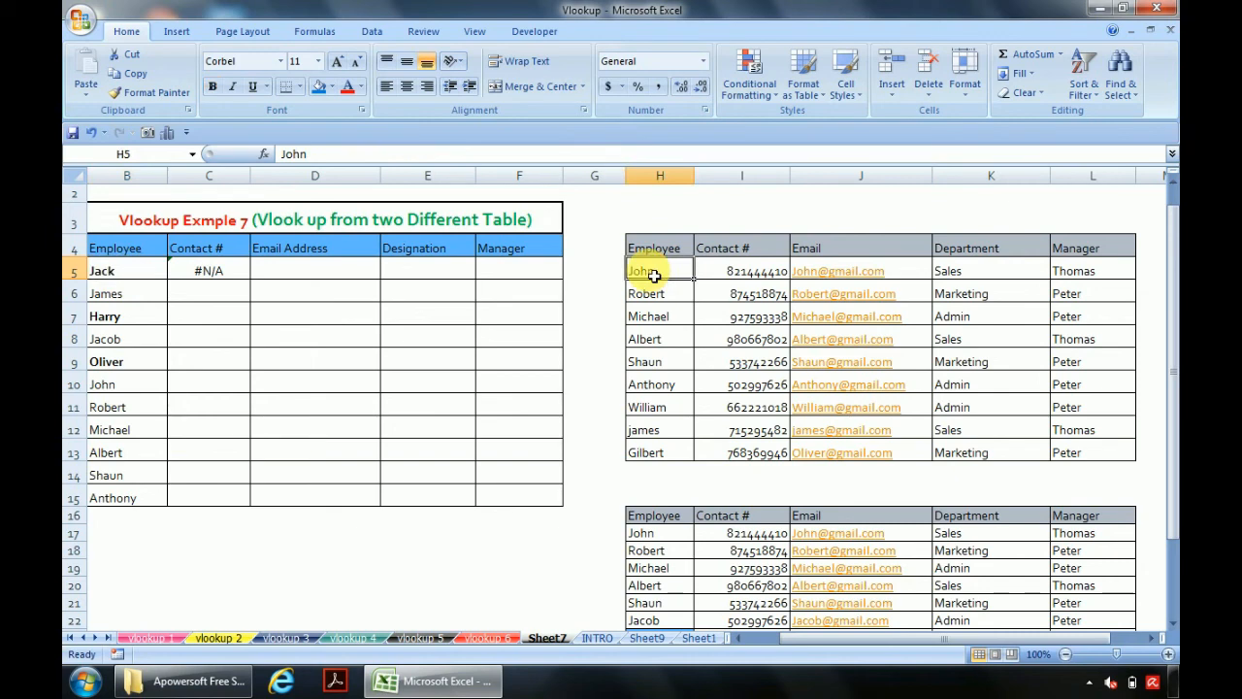
{"action": "key", "text": "Down"}
{"action": "key", "text": "Up"}
{"action": "key", "text": "ctrl+shift+Down"}
{"action": "key", "text": "Down"}
{"action": "key", "text": "Down"}
{"action": "key", "text": "Down"}
{"action": "key", "text": "Down"}
{"action": "key", "text": "Down"}
{"action": "key", "text": "Down"}
{"action": "key", "text": "Down"}
{"action": "key", "text": "Down"}
{"action": "key", "text": "Down"}
{"action": "key", "text": "Down"}
{"action": "key", "text": "Down"}
{"action": "key", "text": "Down"}
{"action": "key", "text": "Down"}
{"action": "key", "text": "Down"}
{"action": "key", "text": "Down"}
{"action": "key", "text": "Down"}
{"action": "key", "text": "Down"}
{"action": "key", "text": "Down"}
{"action": "key", "text": "Down"}
{"action": "key", "text": "Up"}
{"action": "key", "text": "Right"}
{"action": "key", "text": "Left"}
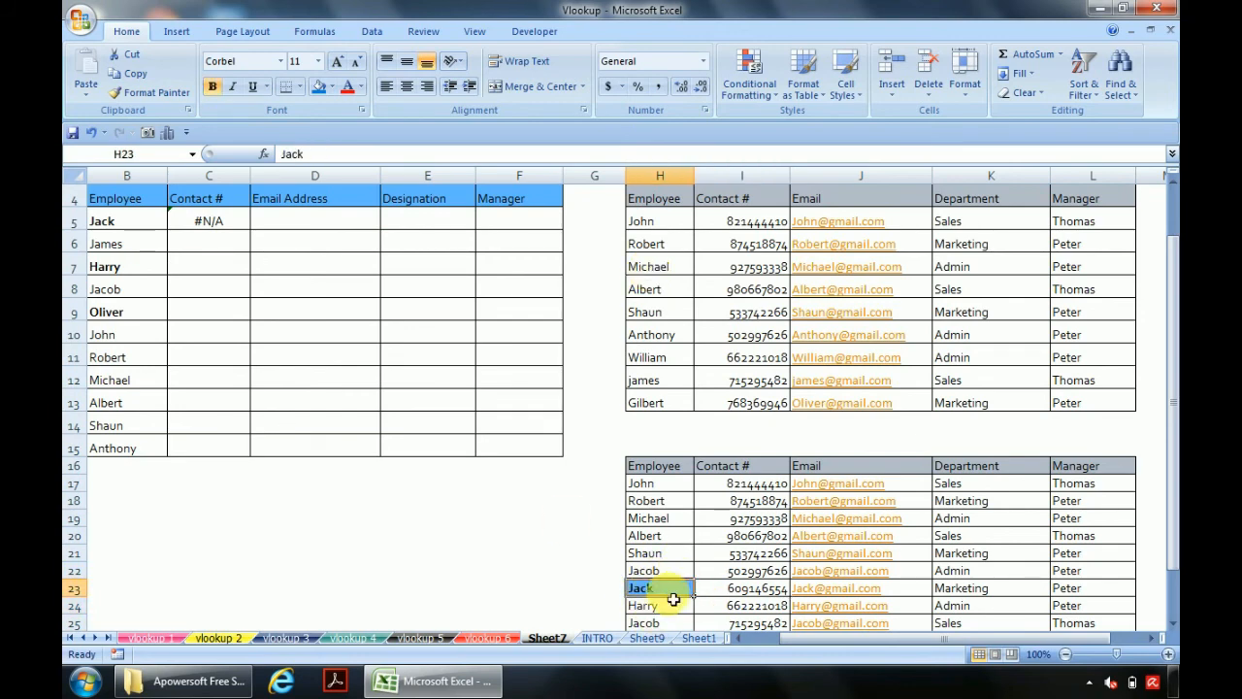
{"action": "left_click", "coordinate": [208, 230]}
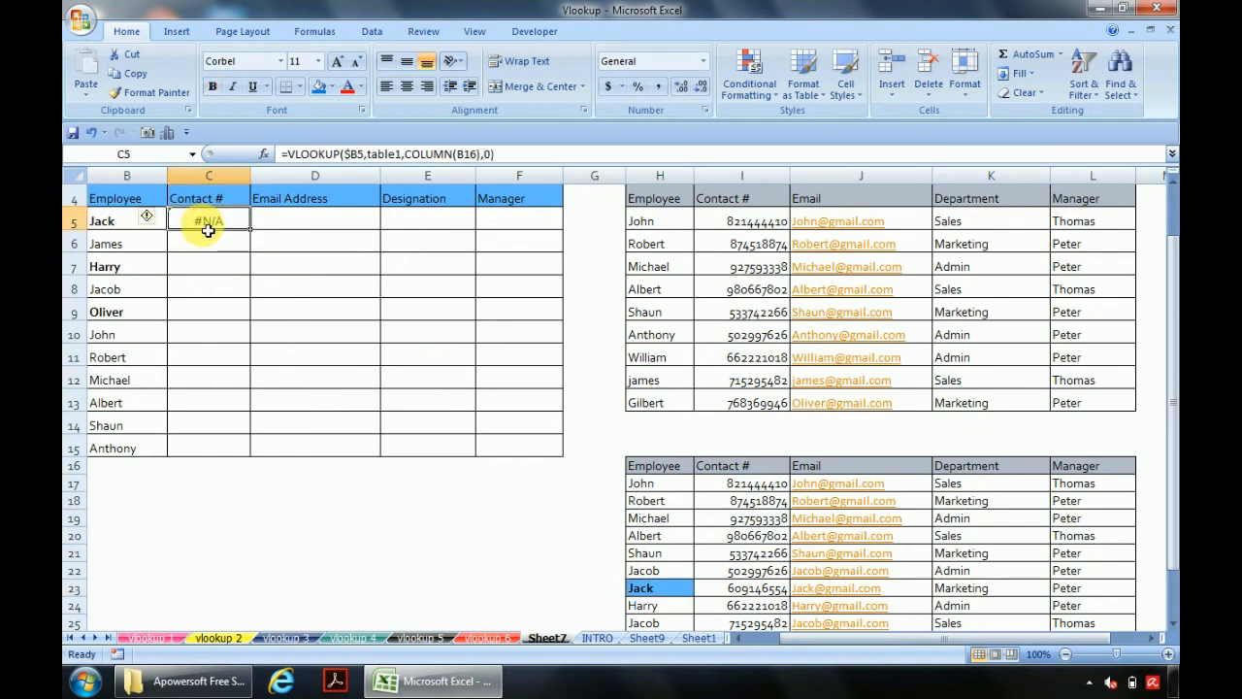
{"action": "double_click", "coordinate": [208, 230]}
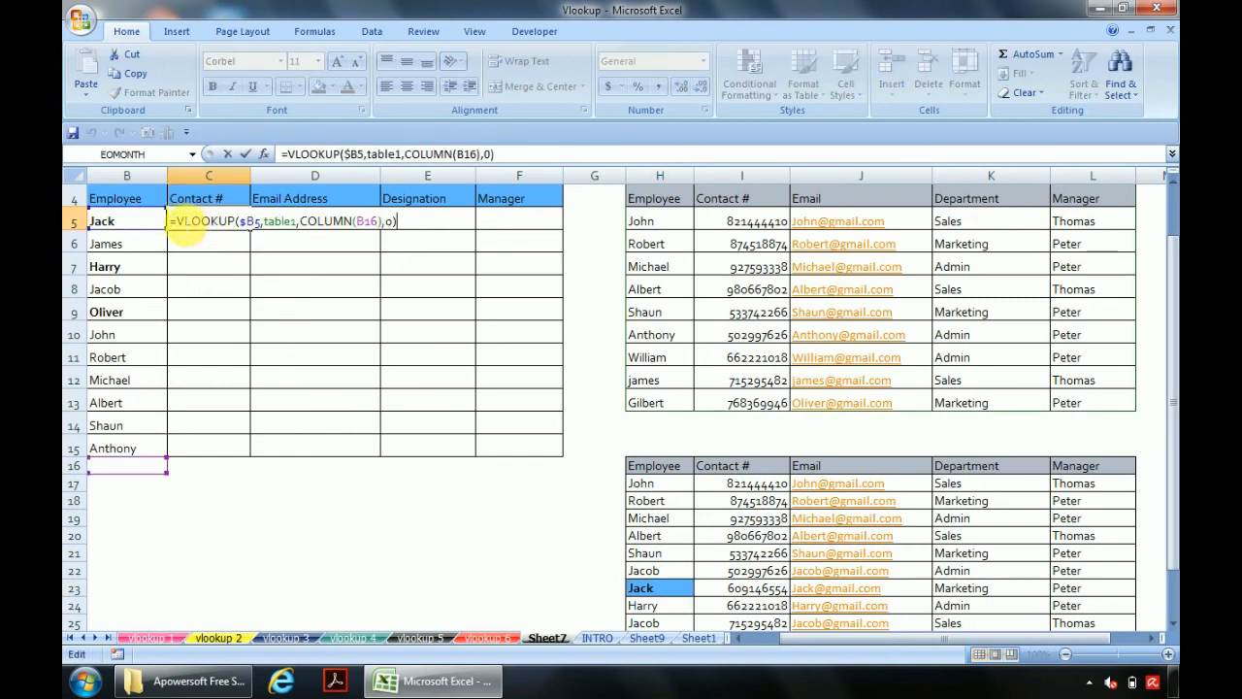
{"action": "type", "text": "if"}
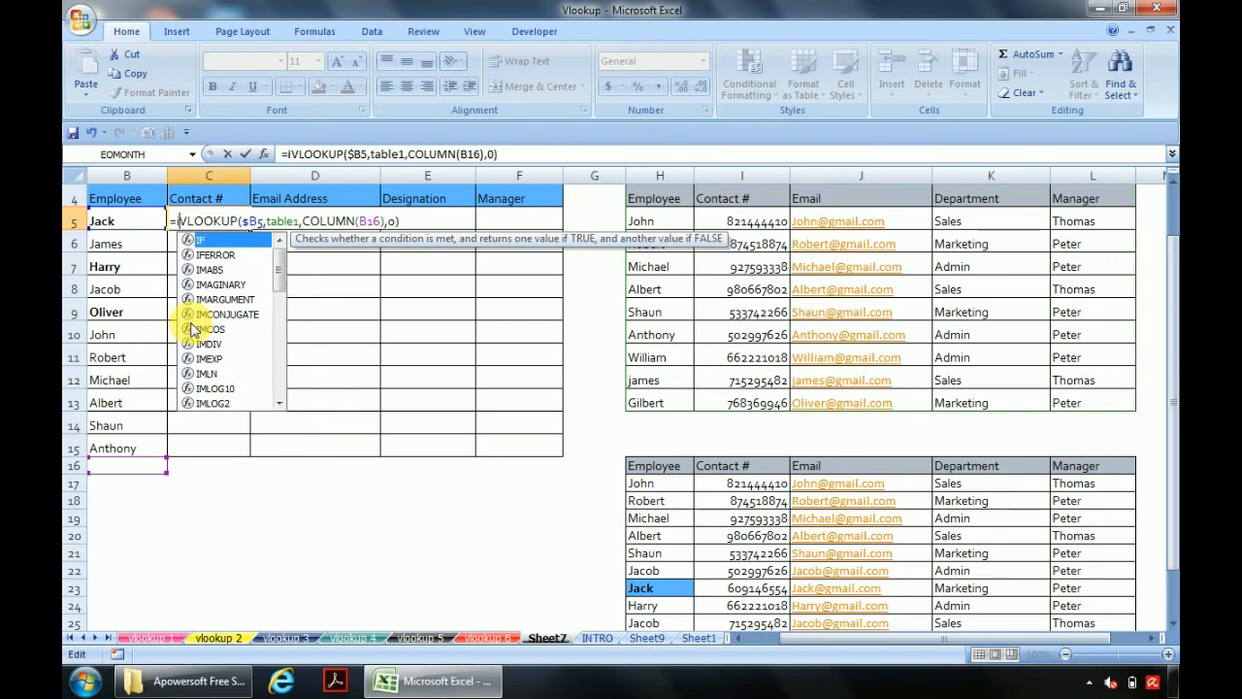
{"action": "key", "text": "Escape"}
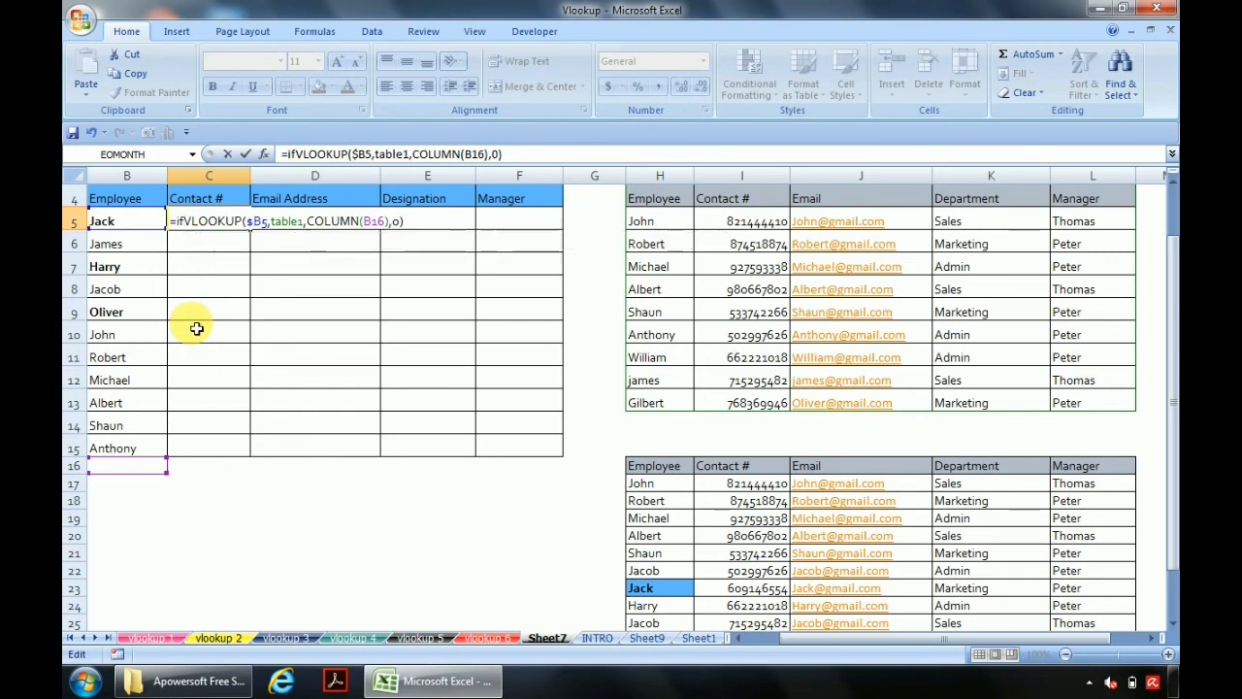
{"action": "key", "text": "Escape"}
Copy the VLOOKUP expression without its equals sign from the C5 formula and close the cell unchanged
{"action": "key", "text": "F2"}
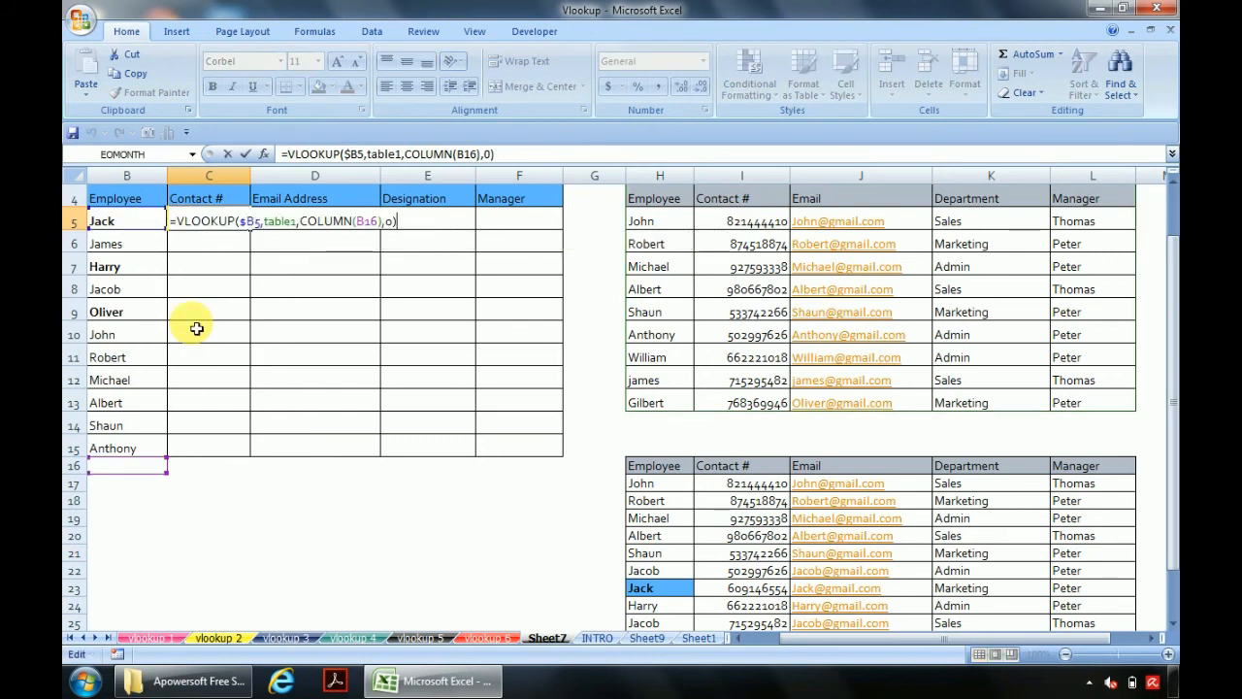
{"action": "left_click_drag", "start_coordinate": [178, 222], "coordinate": [439, 236]}
{"action": "key", "text": "ctrl+c"}
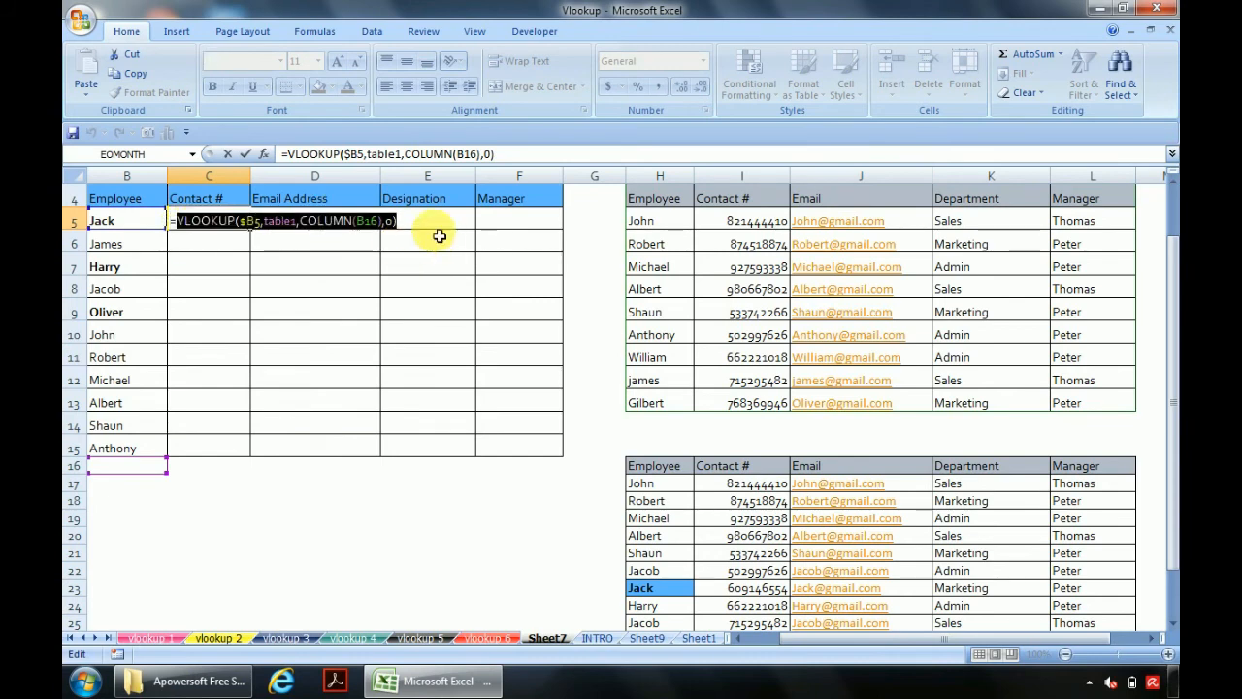
{"action": "key", "text": "Escape"}
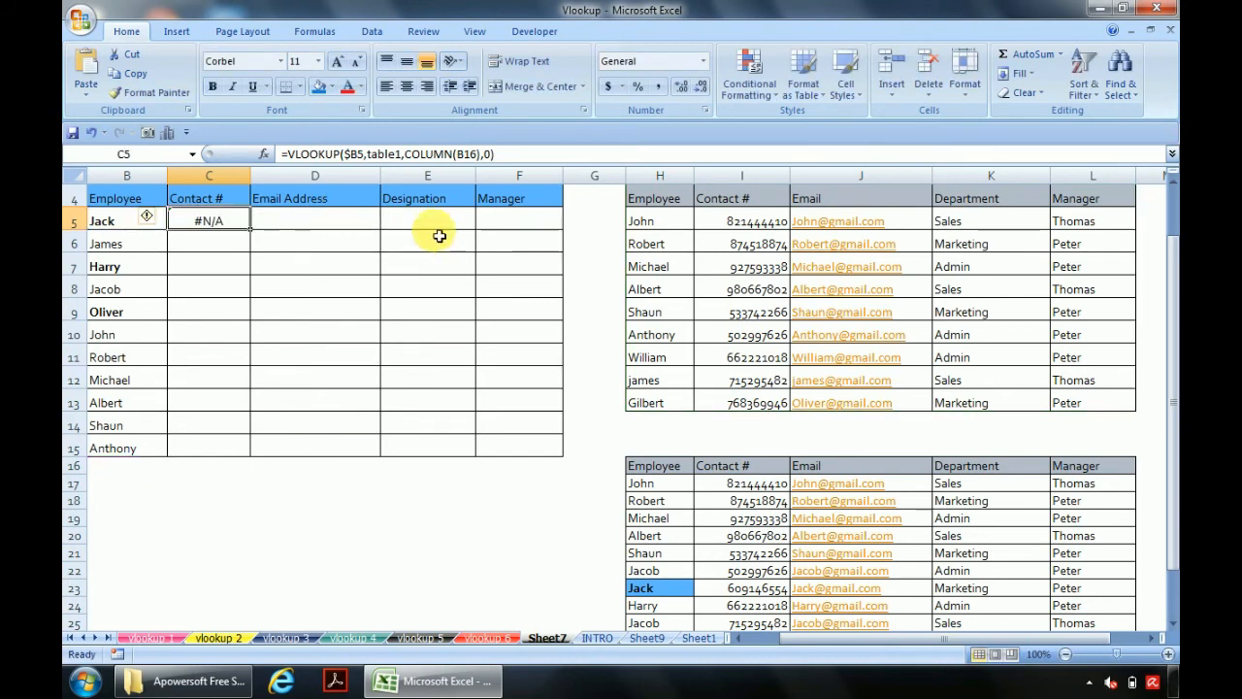
Wrap the existing VLOOKUP in C5 in an IFERROR function, using the lookup as its value argument
{"action": "key", "text": "F2"}
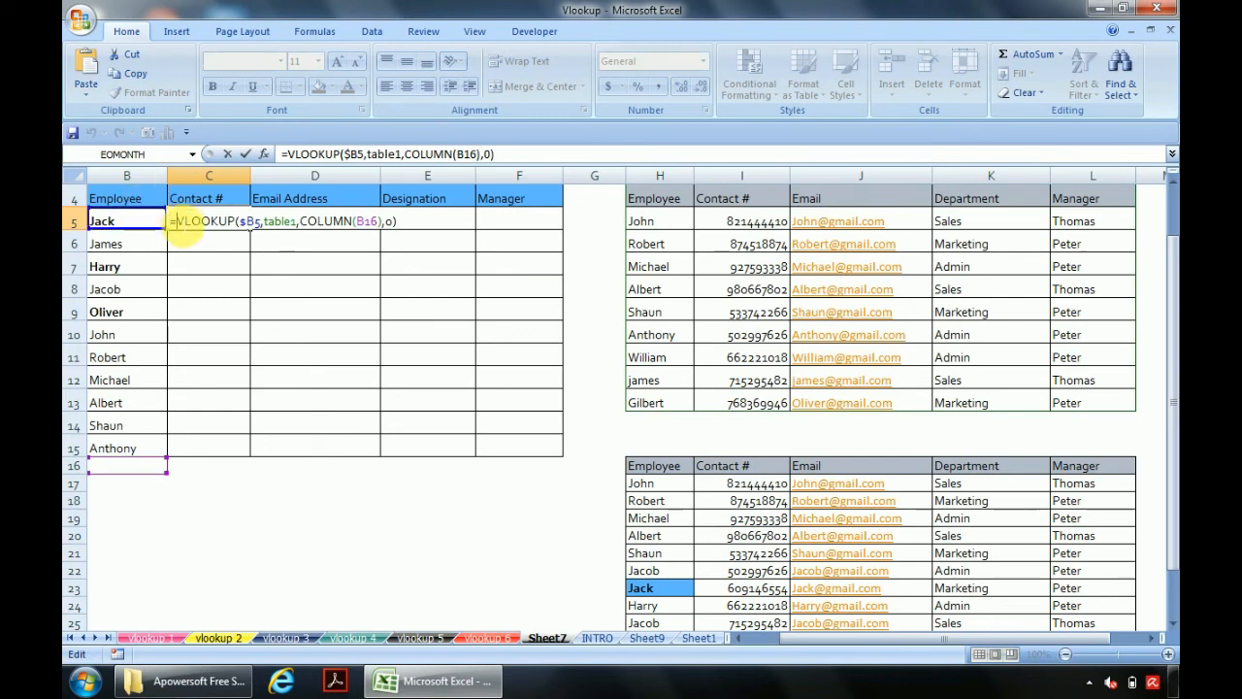
{"action": "type", "text": "if"}
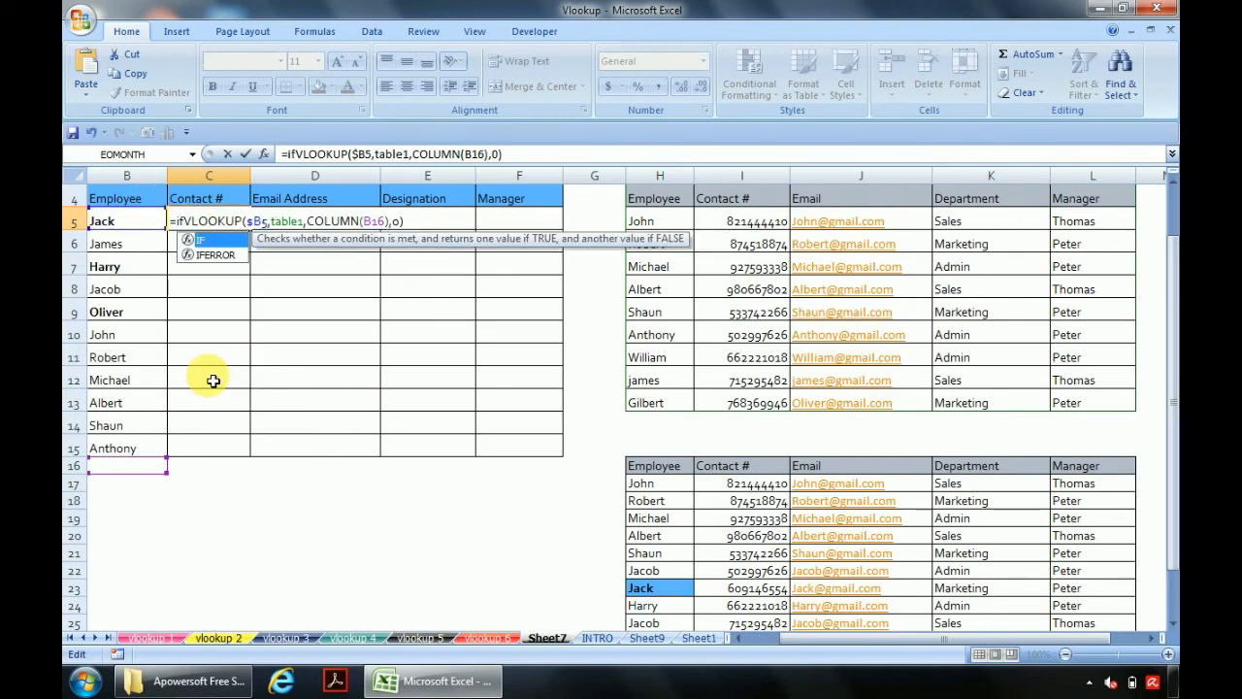
{"action": "key", "text": "Down"}
{"action": "key", "text": "Tab"}
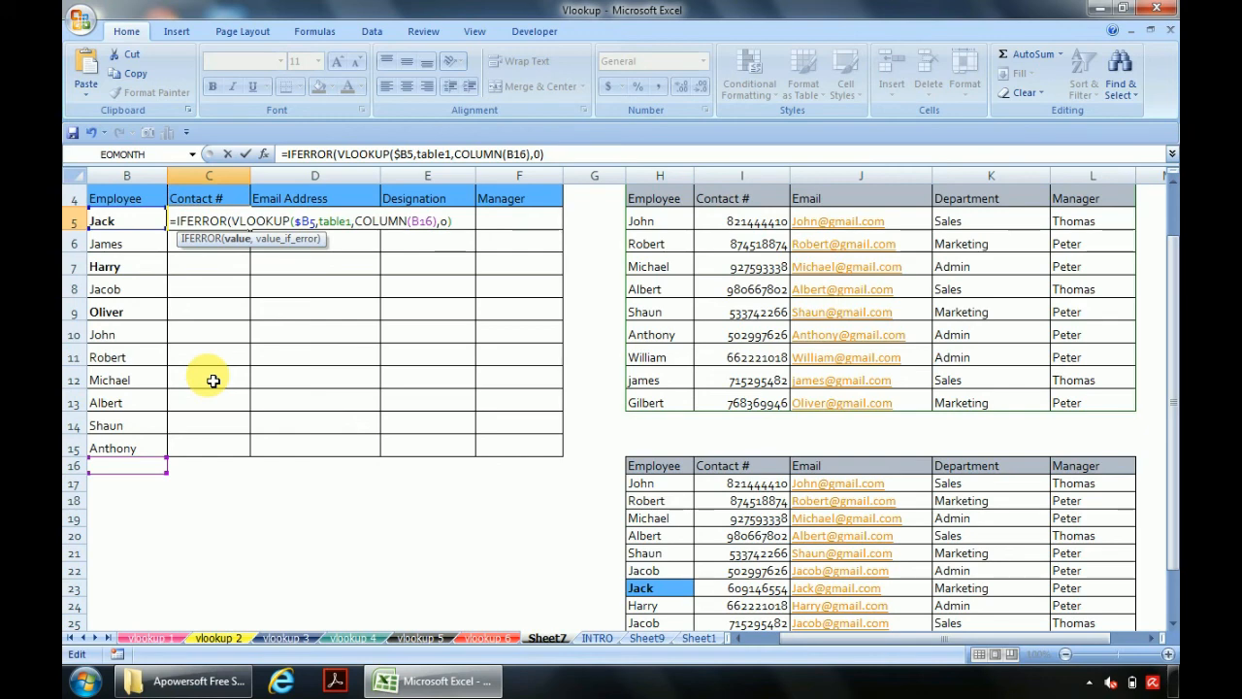
Add the copied VLOOKUP expression after a comma as the value_if_error argument of the C5 IFERROR formula
{"action": "left_click", "coordinate": [469, 225]}
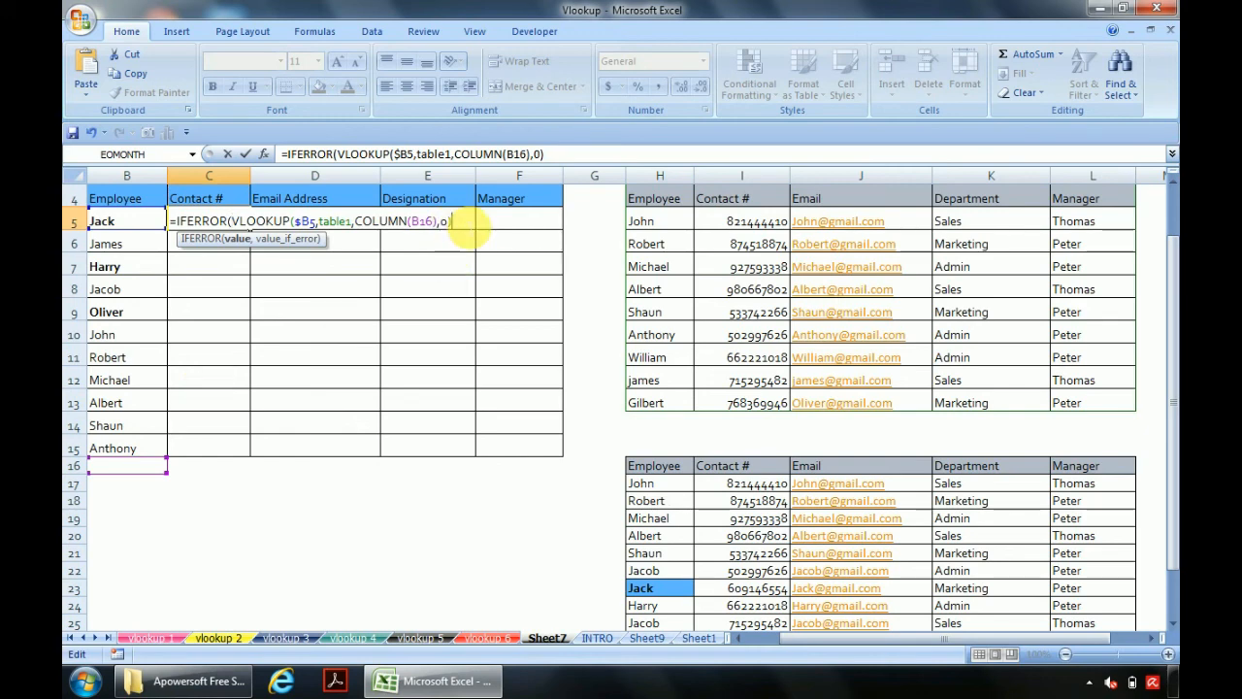
{"action": "type", "text": ","}
{"action": "left_click", "coordinate": [243, 251]}
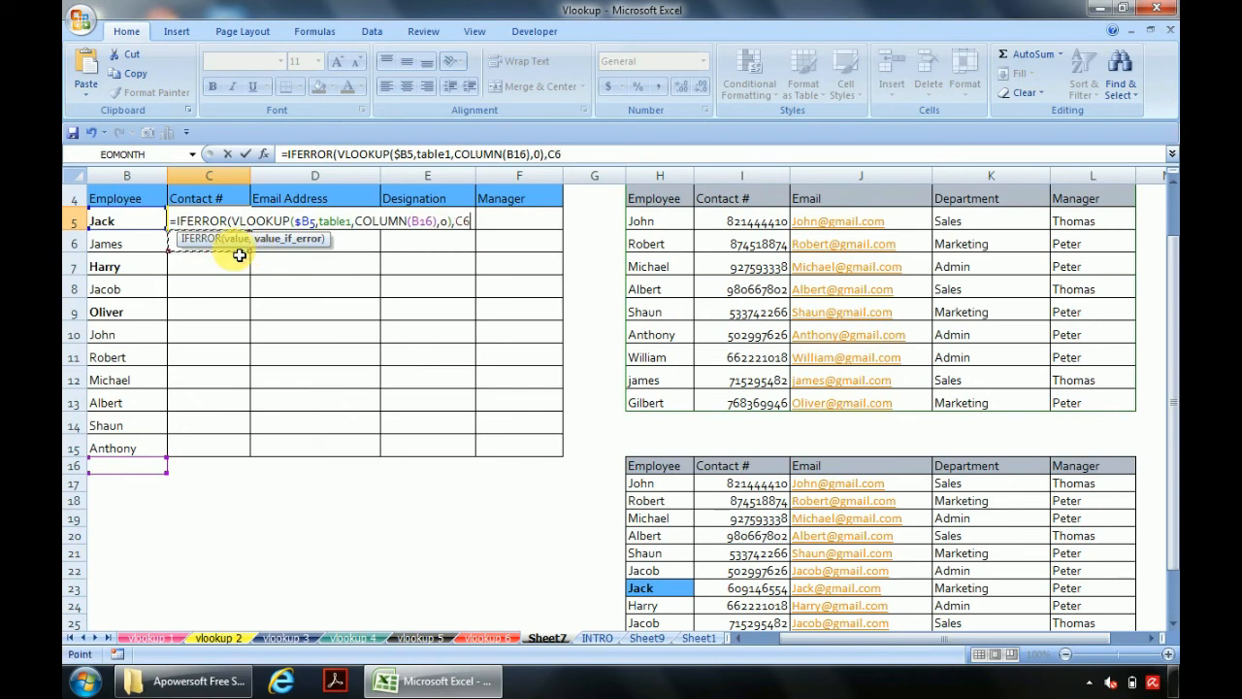
{"action": "key", "text": "BackSpace"}
{"action": "key", "text": "BackSpace"}
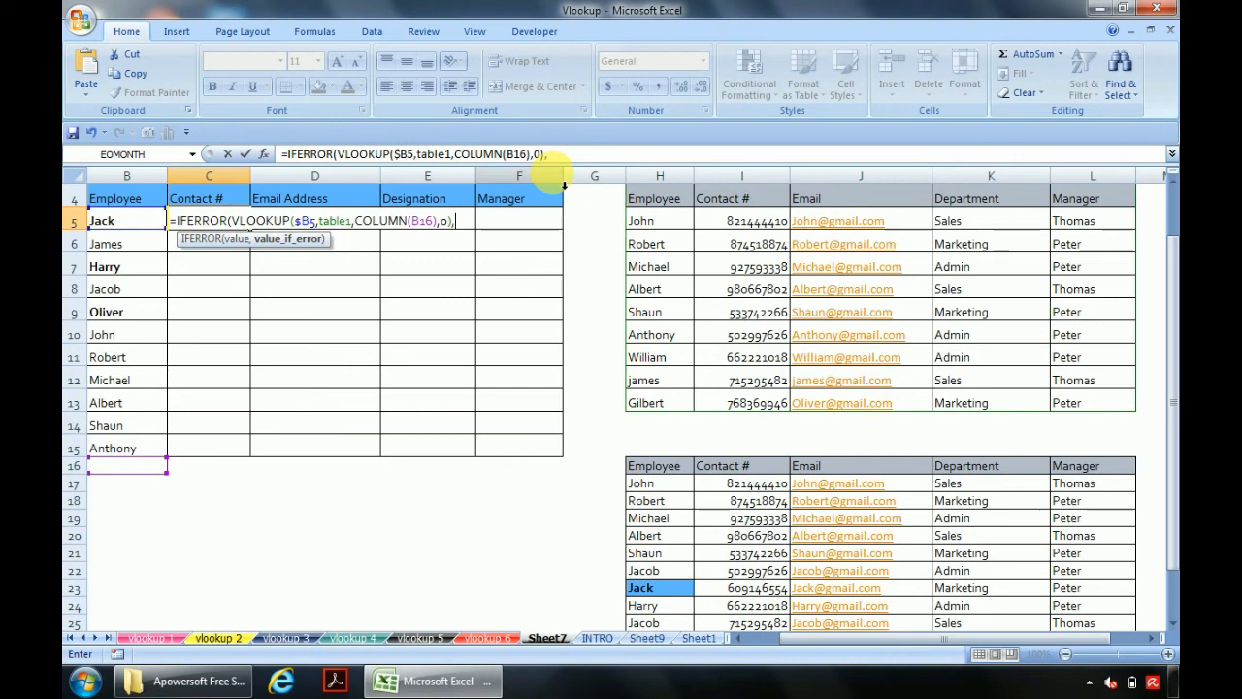
{"action": "key", "text": "ctrl+v"}
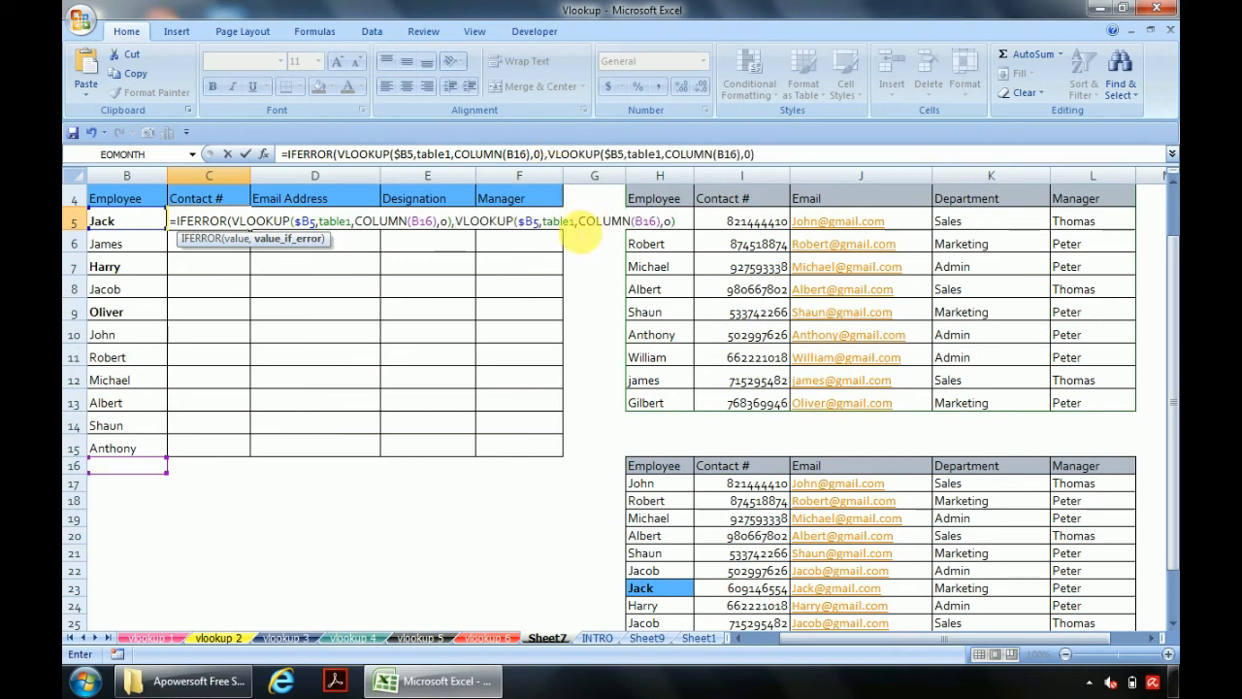
Change the second VLOOKUP's table array to table2, then close the IFERROR parenthesis and enter the C5 formula
{"action": "left_click", "coordinate": [574, 222]}
{"action": "key", "text": "BackSpace"}
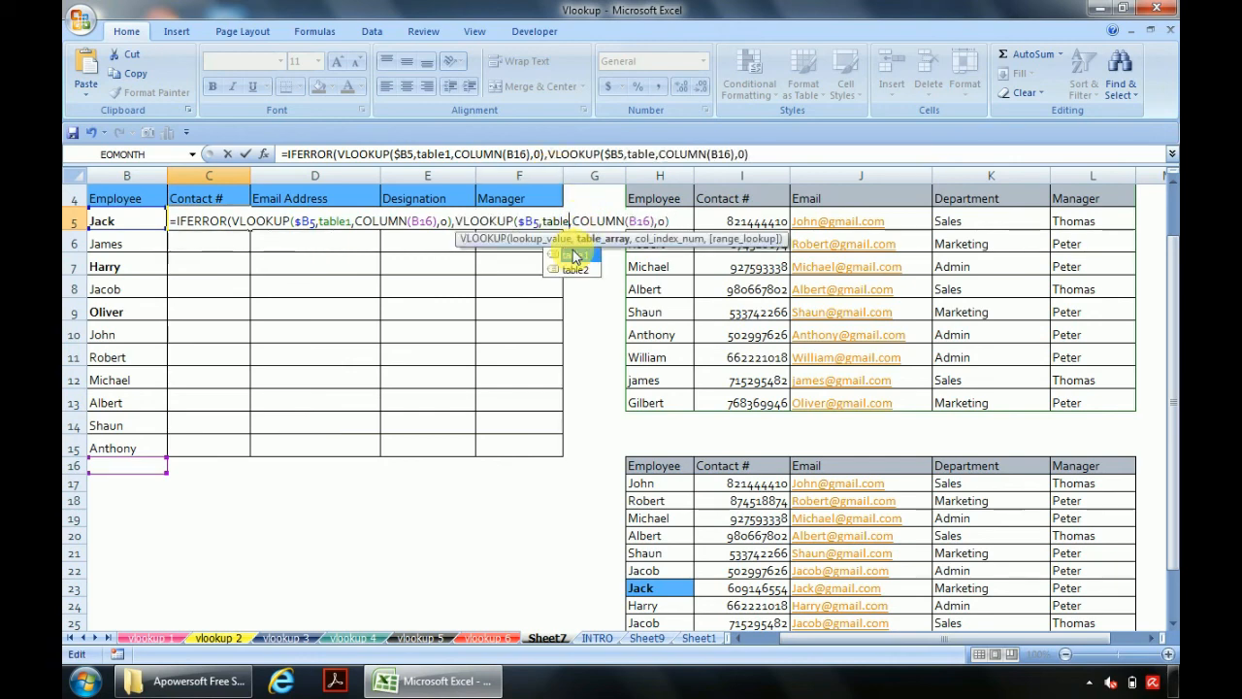
{"action": "left_click", "coordinate": [576, 271]}
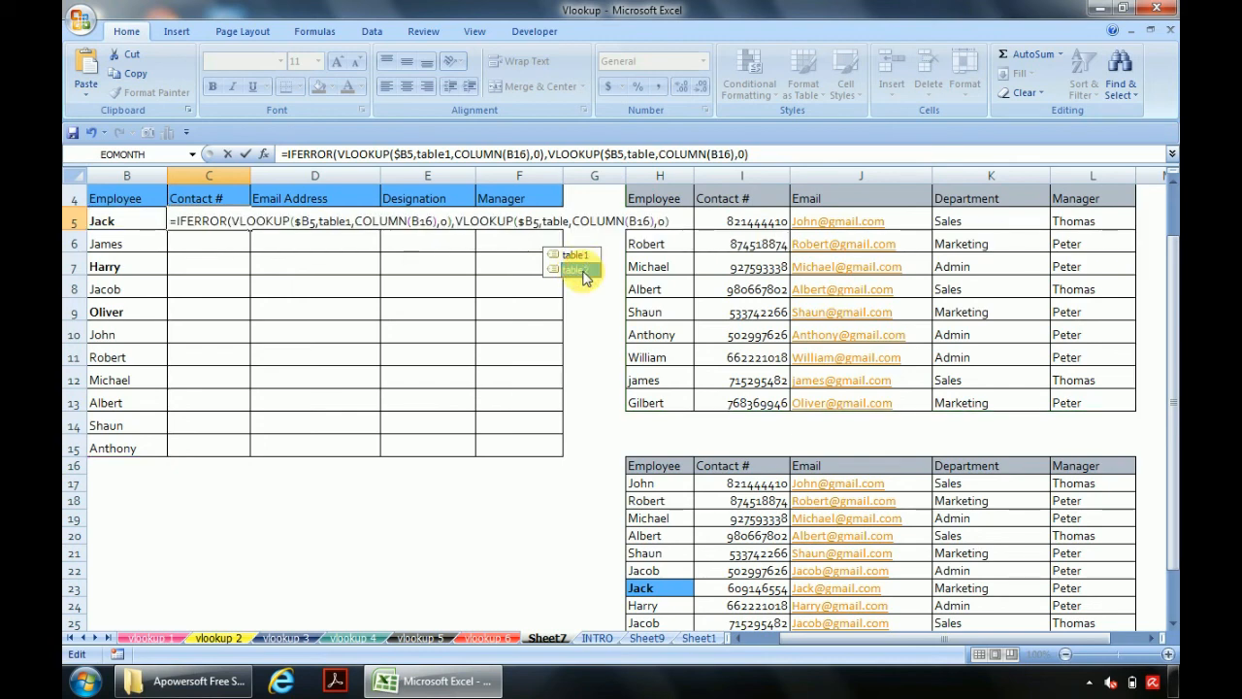
{"action": "double_click", "coordinate": [583, 271]}
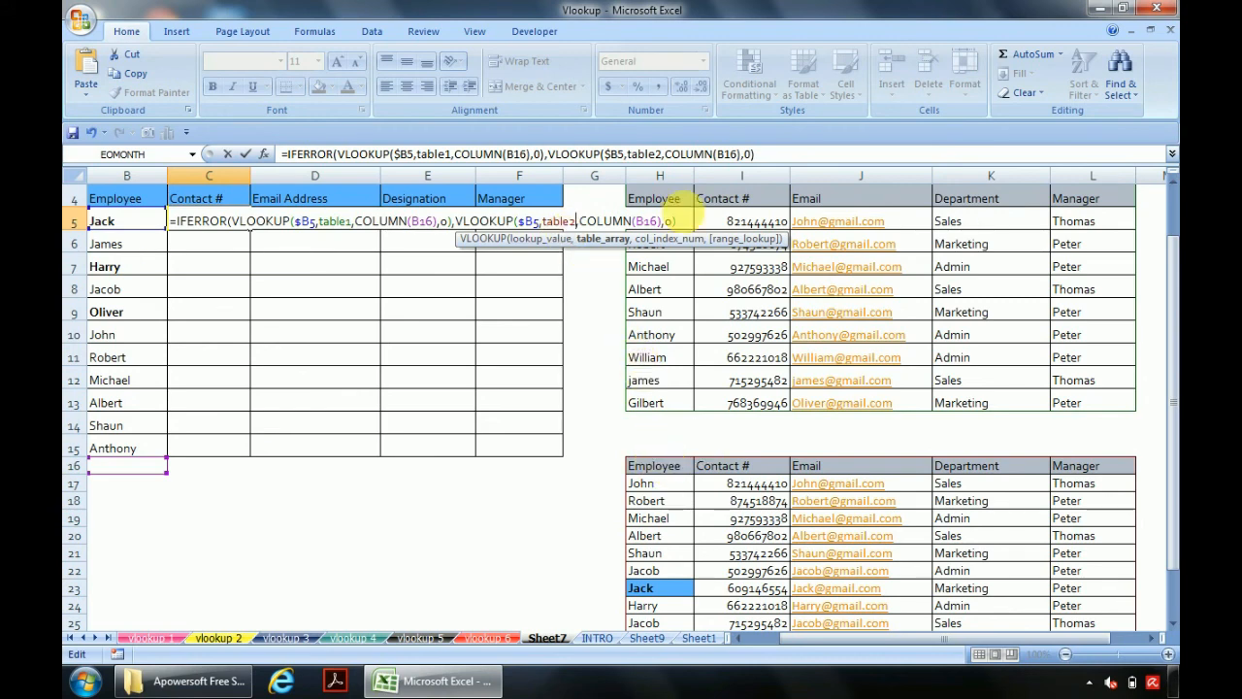
{"action": "left_click", "coordinate": [757, 155]}
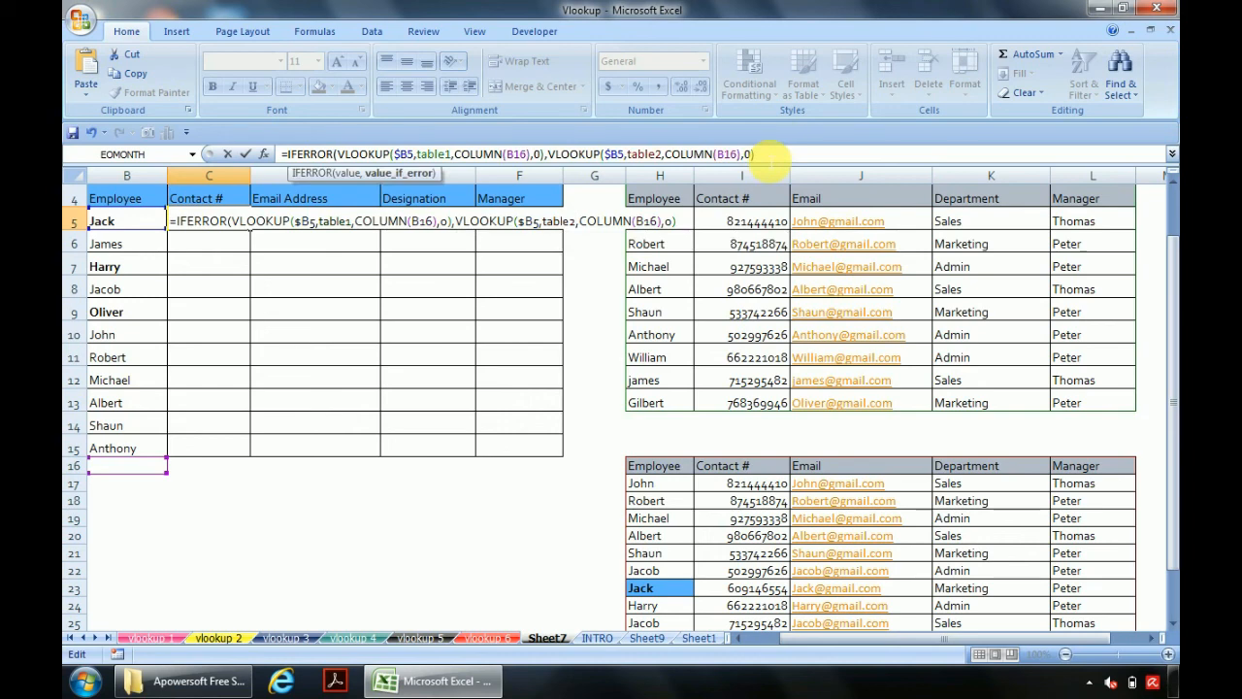
{"action": "type", "text": ")"}
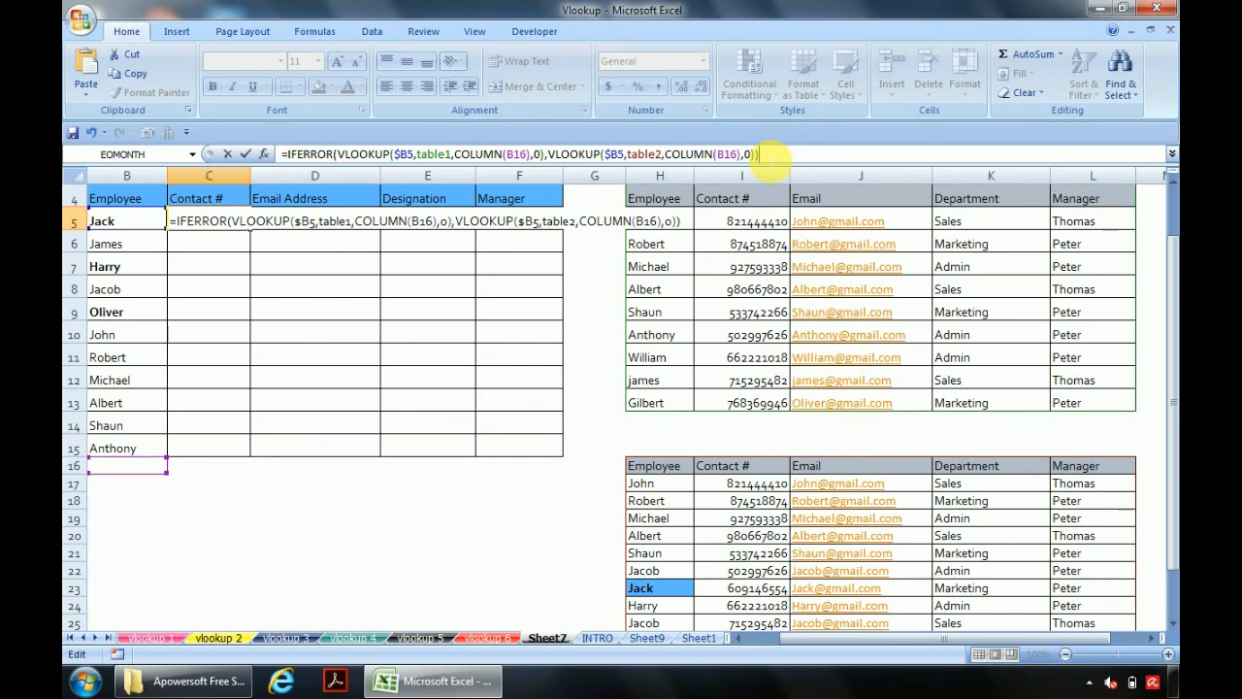
{"action": "key", "text": "BackSpace"}
{"action": "key", "text": "Return"}
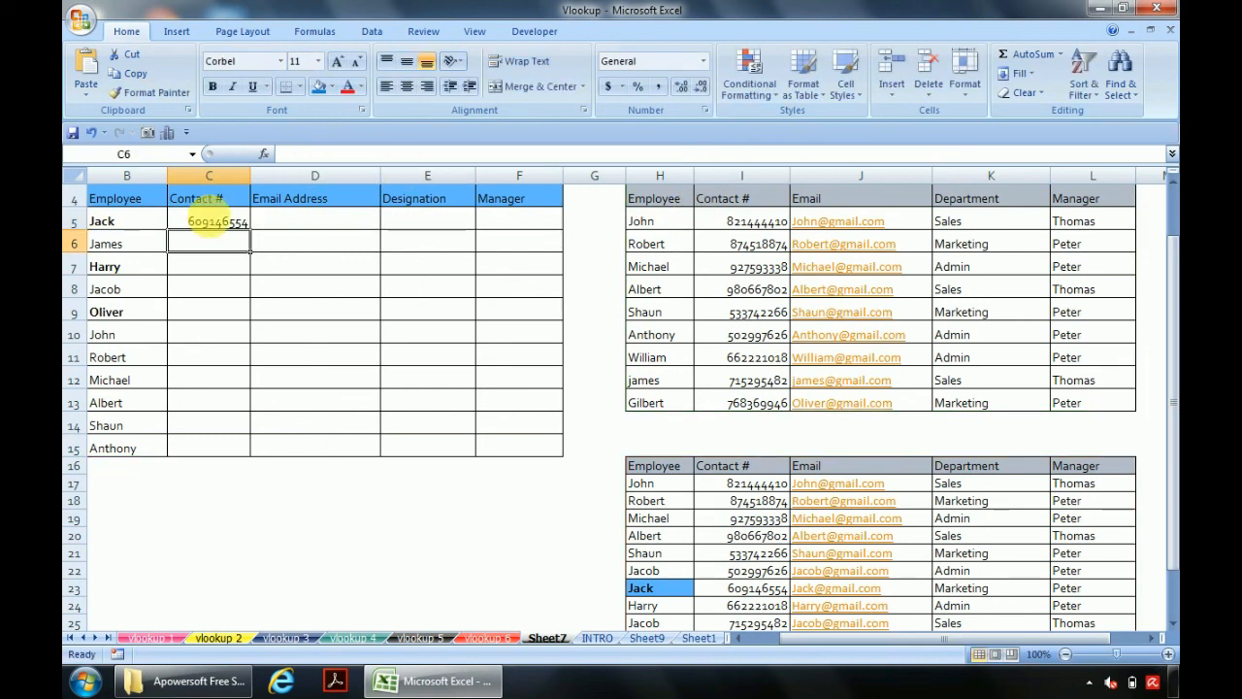
Fill the C5 formula across to F5 and down through row 15 of the employee table
{"action": "left_click", "coordinate": [214, 223]}
{"action": "left_click_drag", "start_coordinate": [249, 233], "coordinate": [561, 225]}
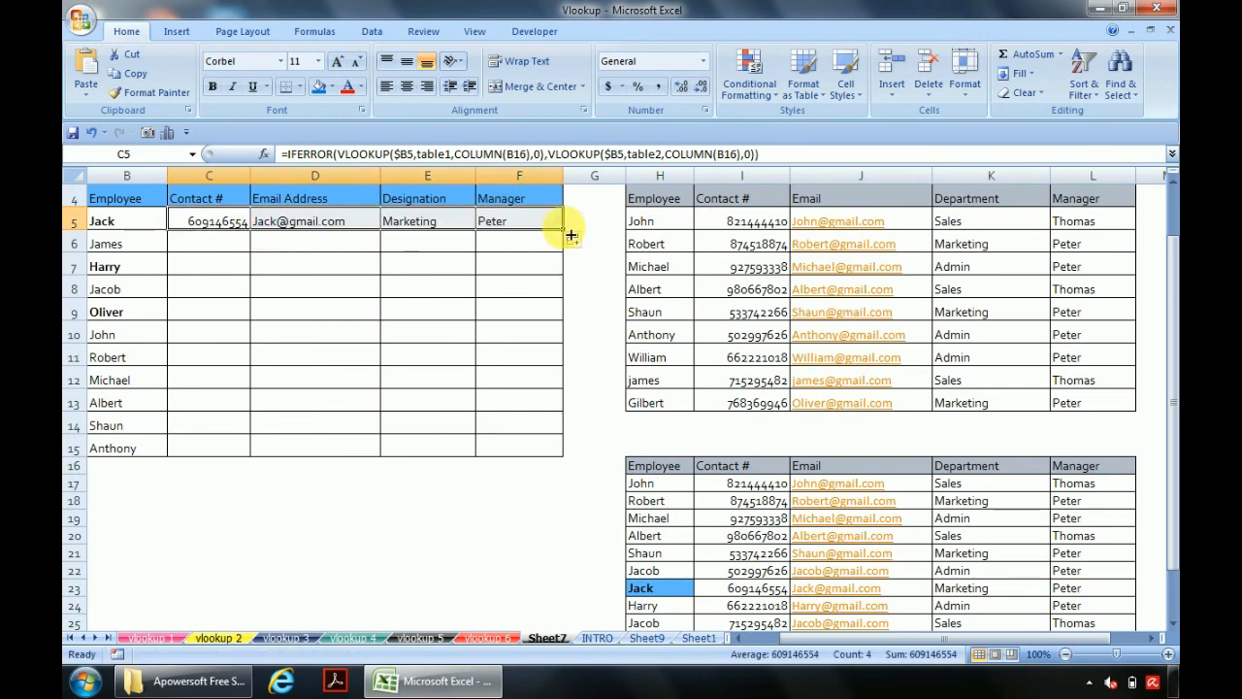
{"action": "double_click", "coordinate": [568, 234]}
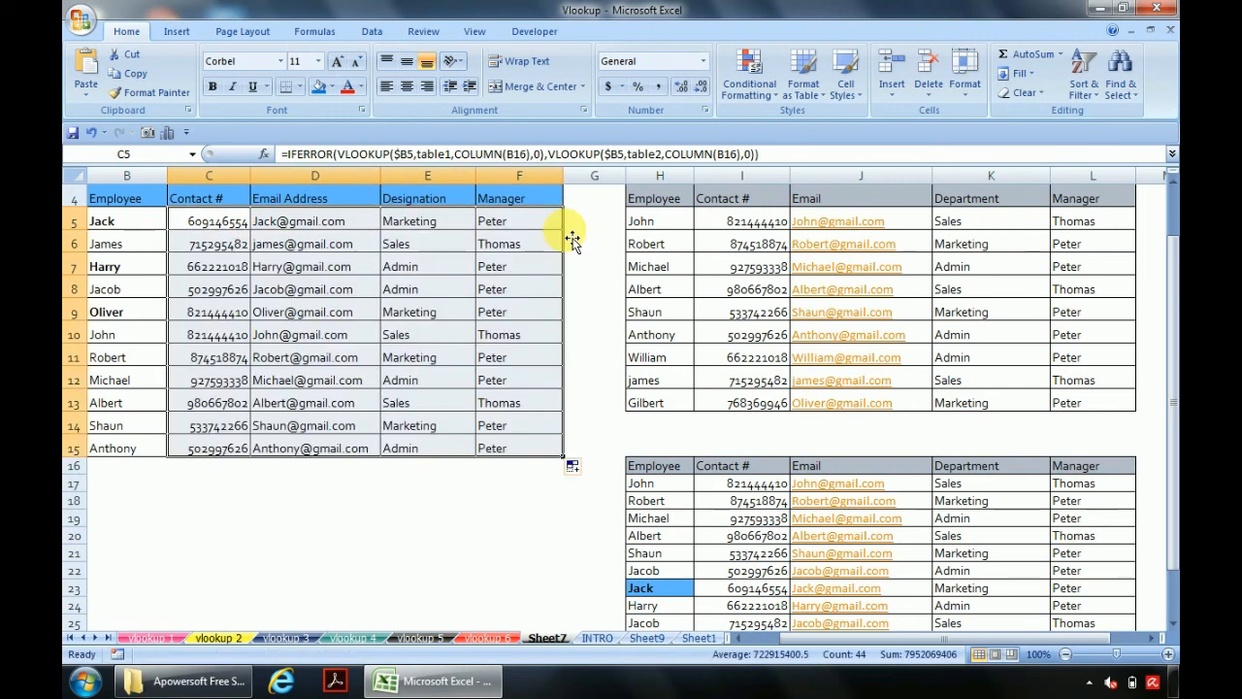
Look for the employee names from B7 and B9 down column H of the lower reference table
{"action": "left_click", "coordinate": [128, 270]}
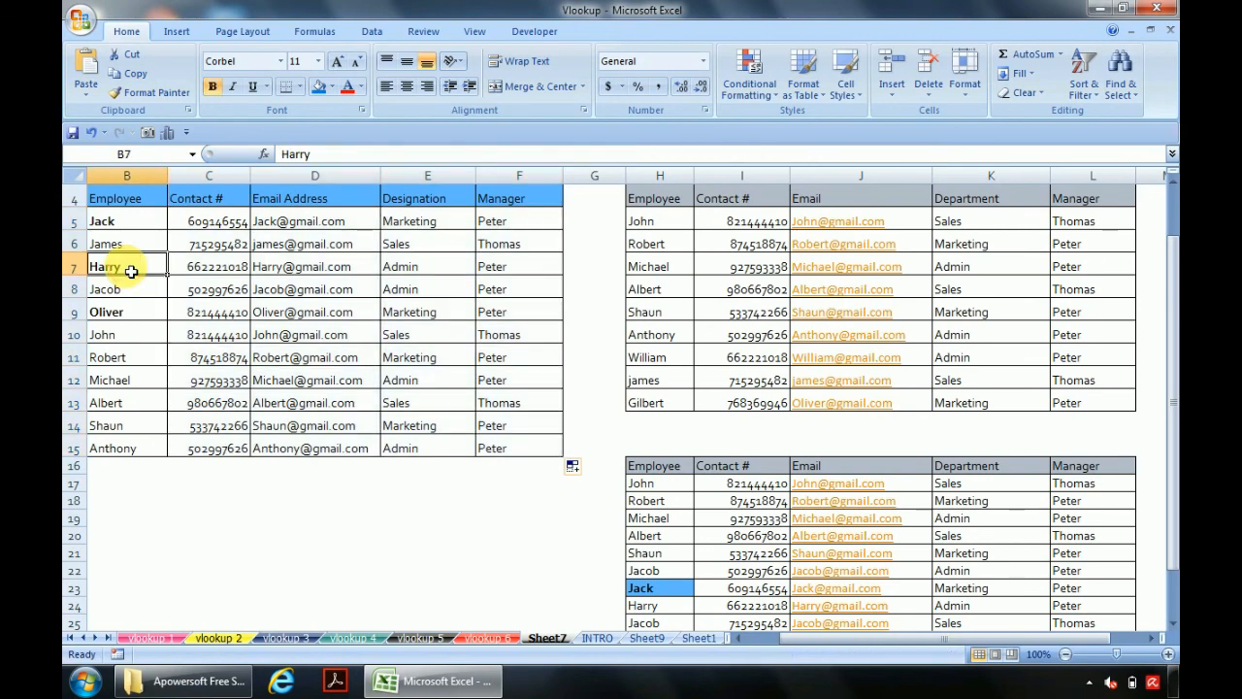
{"action": "left_click", "coordinate": [647, 571]}
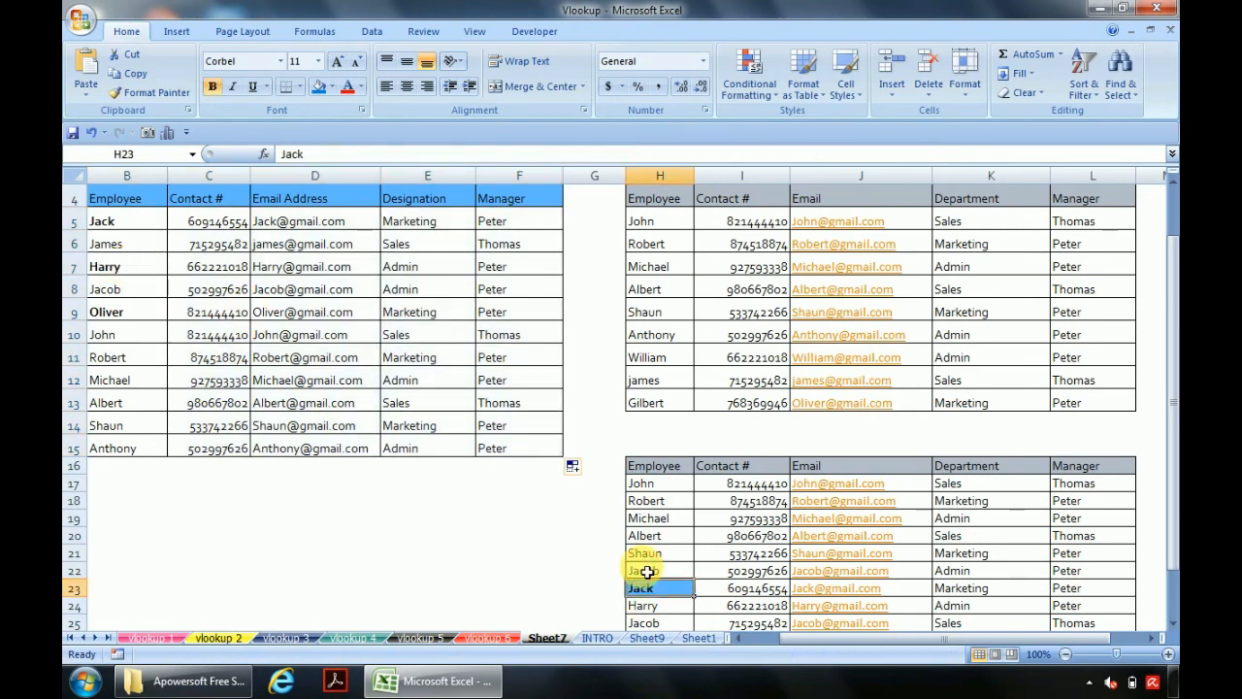
{"action": "key", "text": "Down"}
{"action": "key", "text": "Down"}
{"action": "key", "text": "Down"}
{"action": "key", "text": "Down"}
{"action": "key", "text": "Down"}
{"action": "key", "text": "Down"}
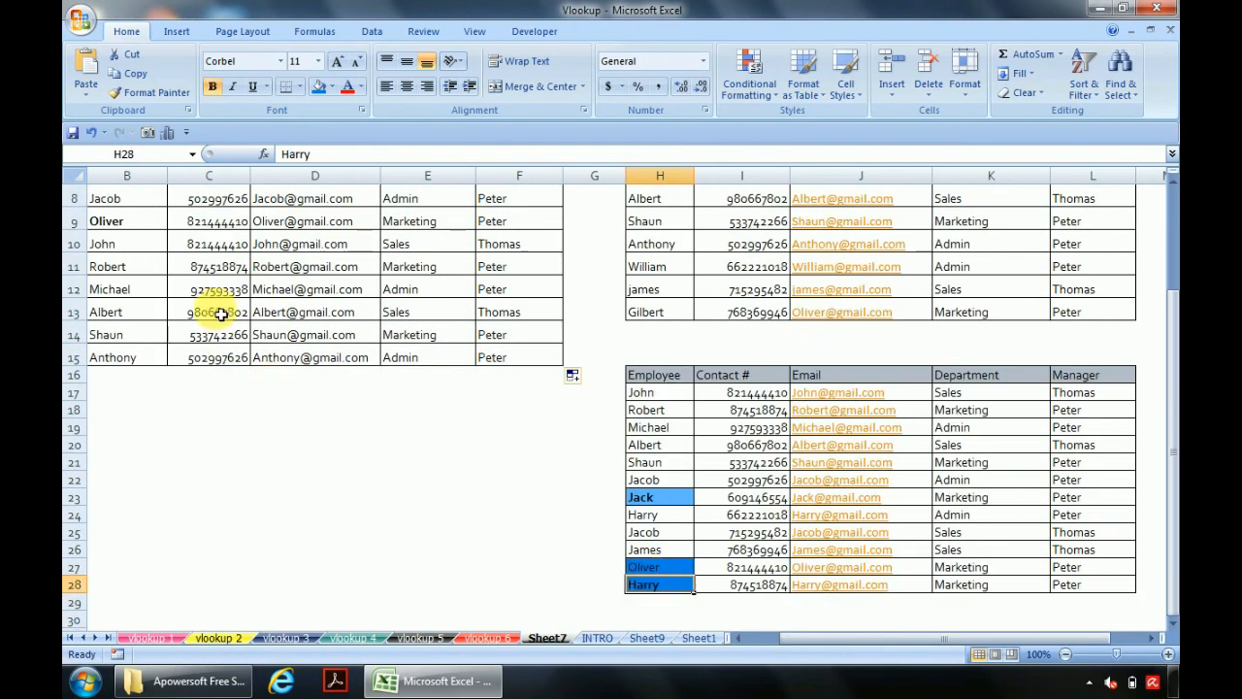
{"action": "left_click", "coordinate": [126, 221]}
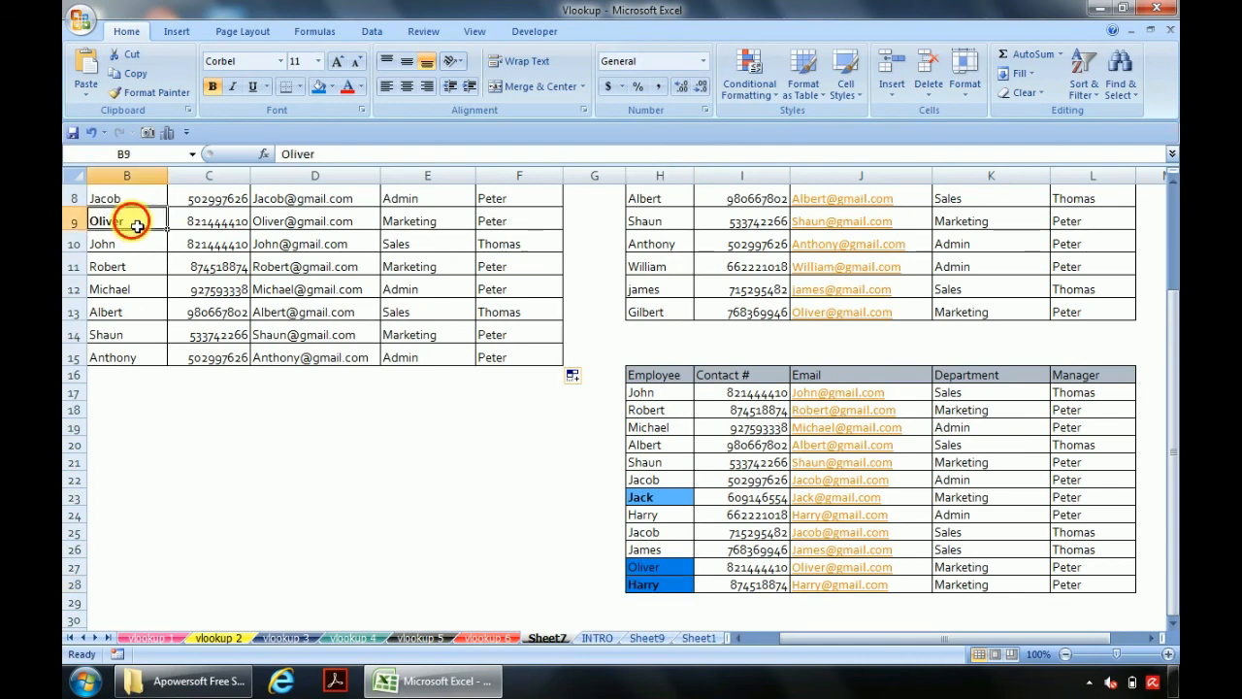
{"action": "left_click", "coordinate": [657, 568]}
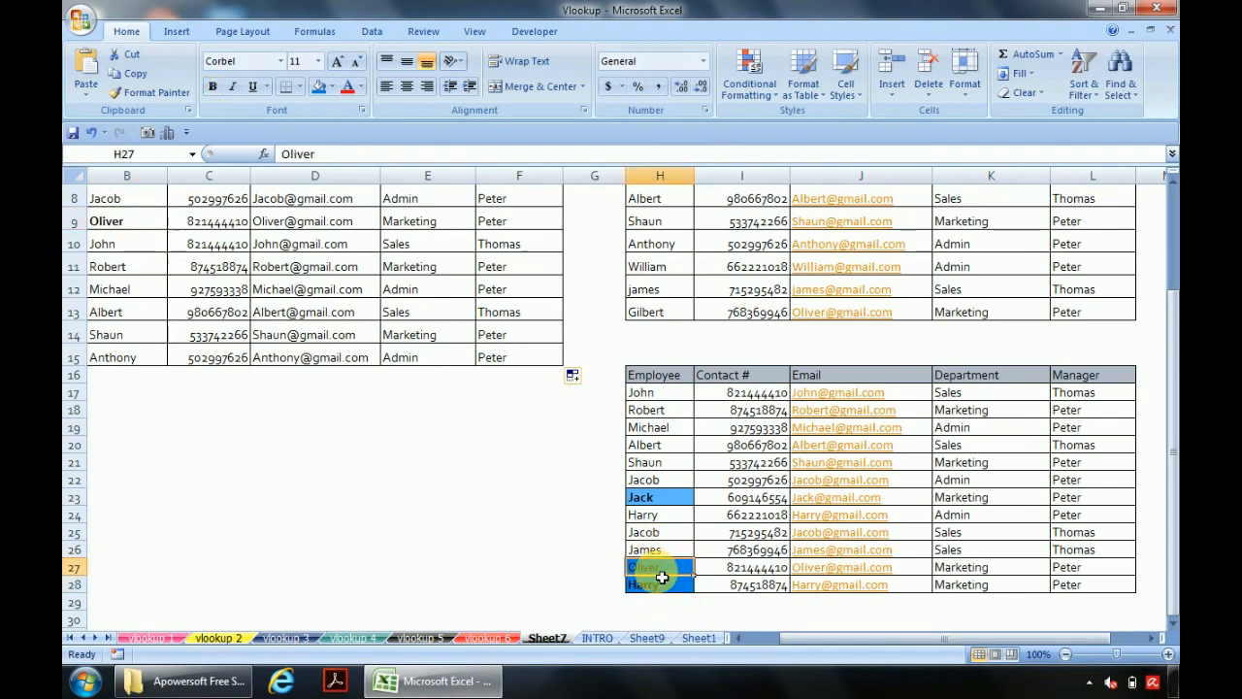
Return to the head of the employee table and find the B5 employee's name in the lower reference table
{"action": "left_click", "coordinate": [144, 220]}
{"action": "key", "text": "Up"}
{"action": "key", "text": "Up"}
{"action": "key", "text": "Up"}
{"action": "key", "text": "Up"}
{"action": "key", "text": "Up"}
{"action": "key", "text": "Up"}
{"action": "key", "text": "Up"}
{"action": "key", "text": "Up"}
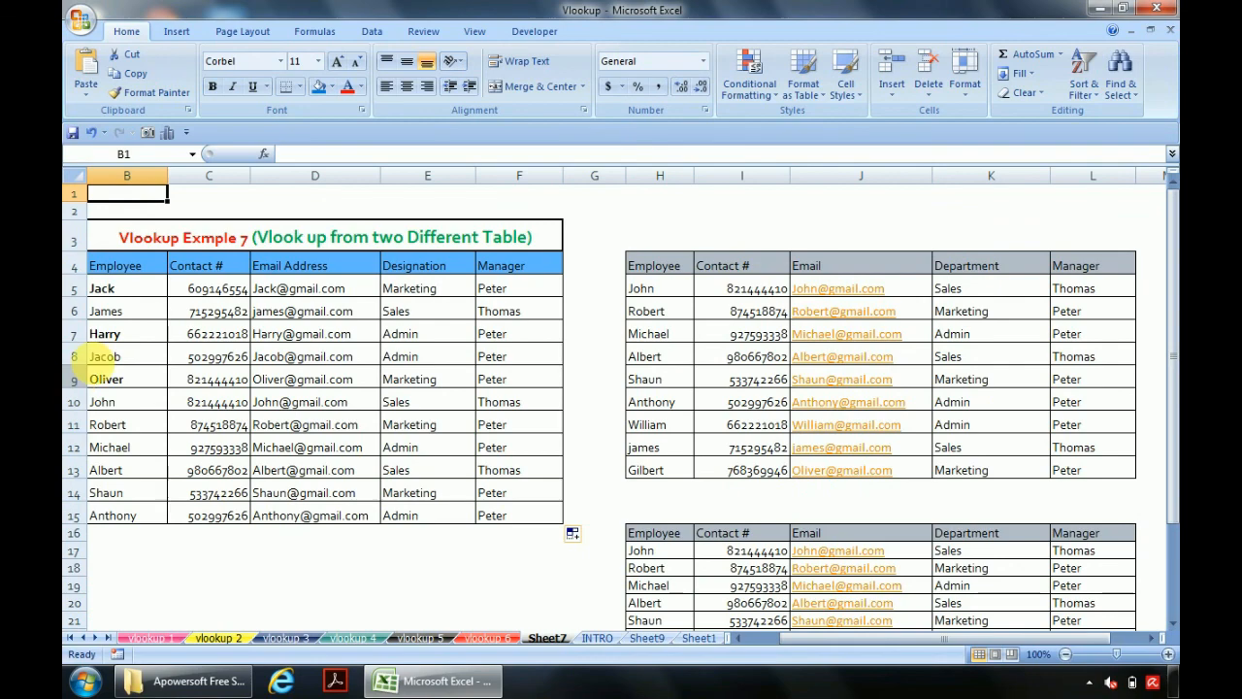
{"action": "left_click", "coordinate": [146, 296]}
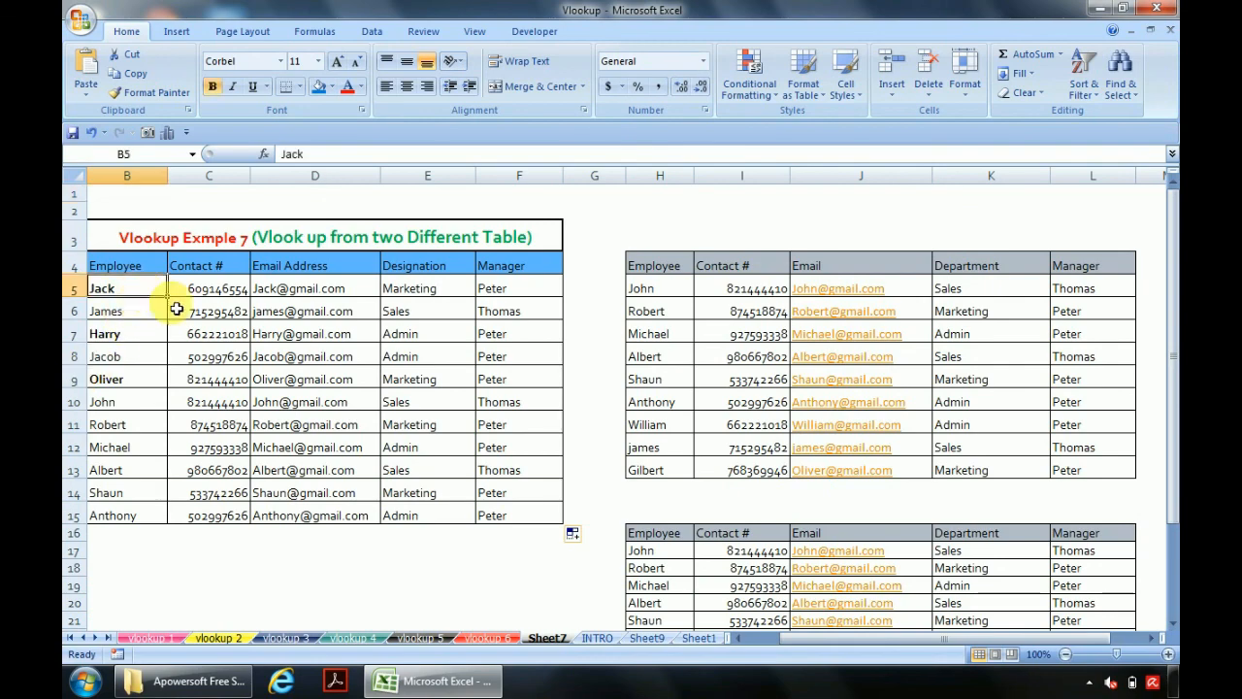
{"action": "left_click", "coordinate": [679, 579]}
{"action": "key", "text": "Down"}
{"action": "key", "text": "Down"}
{"action": "key", "text": "Down"}
{"action": "key", "text": "Down"}
{"action": "key", "text": "Down"}
{"action": "key", "text": "Down"}
{"action": "key", "text": "Down"}
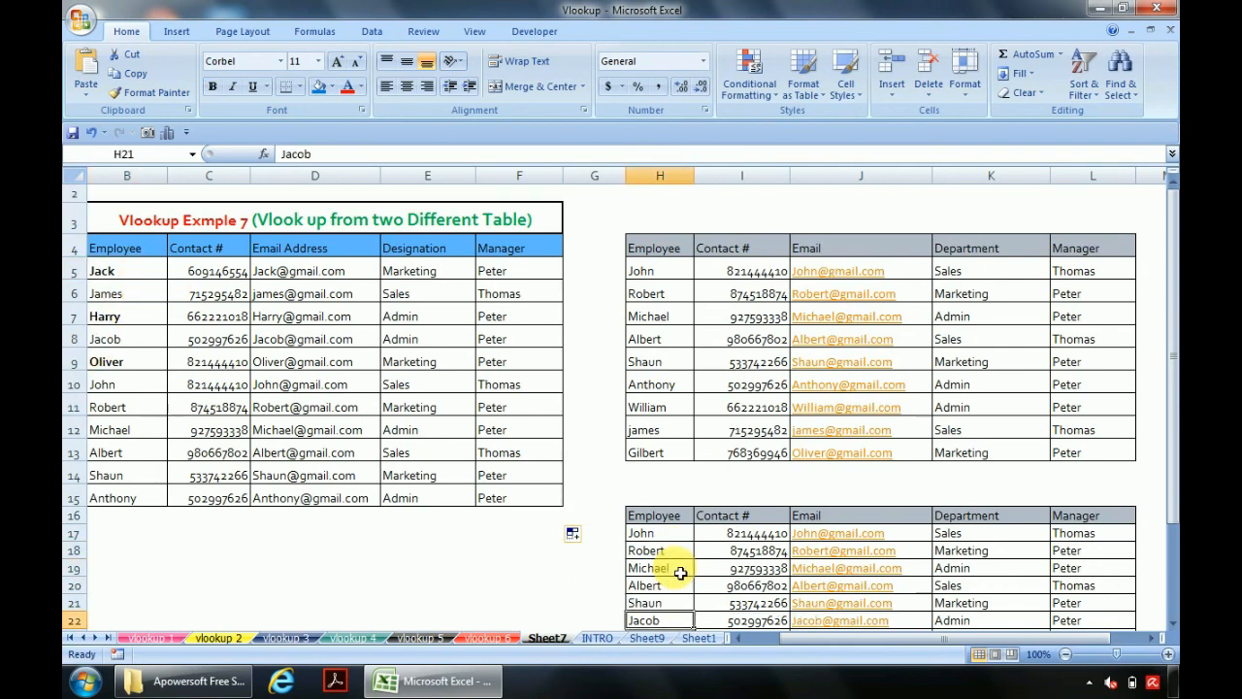
{"action": "key", "text": "Up"}
{"action": "key", "text": "Up"}
{"action": "key", "text": "Up"}
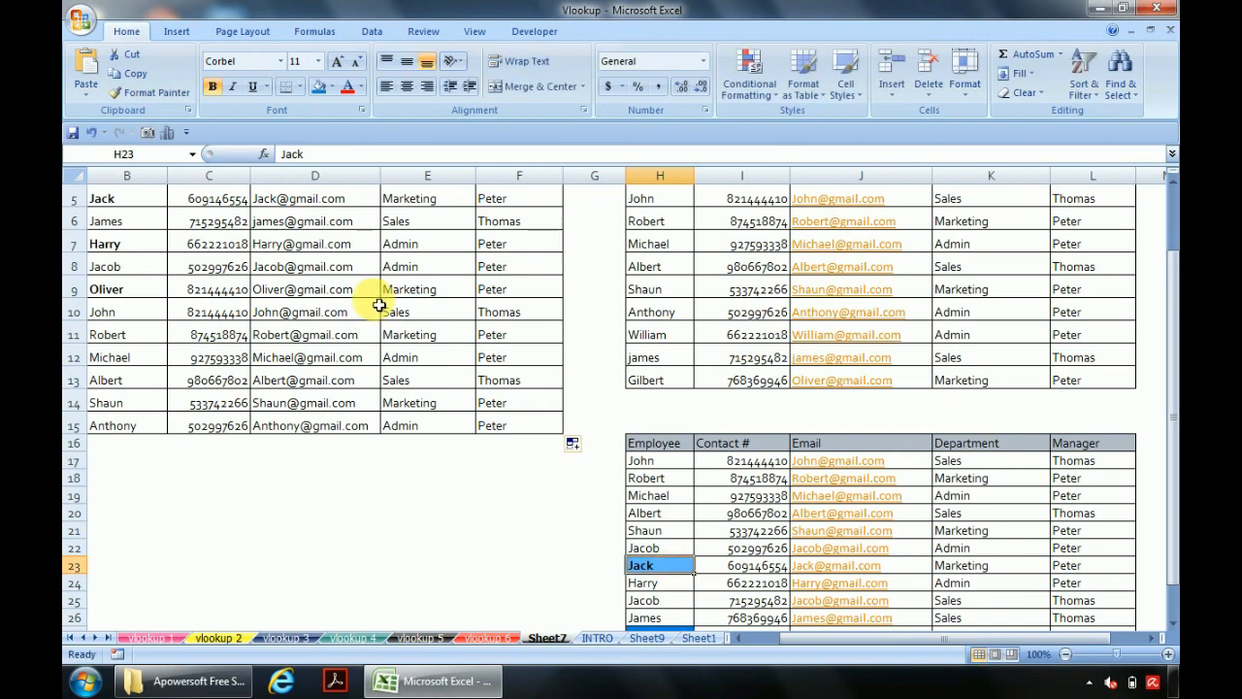
Review the combined IFERROR and VLOOKUP formula in C5 and close the cell unchanged
{"action": "left_click", "coordinate": [209, 267]}
{"action": "key", "text": "Up"}
{"action": "key", "text": "Up"}
{"action": "key", "text": "Up"}
{"action": "key", "text": "Up"}
{"action": "scroll", "coordinate": [206, 269], "scroll_direction": "up", "scroll_amount": 1}
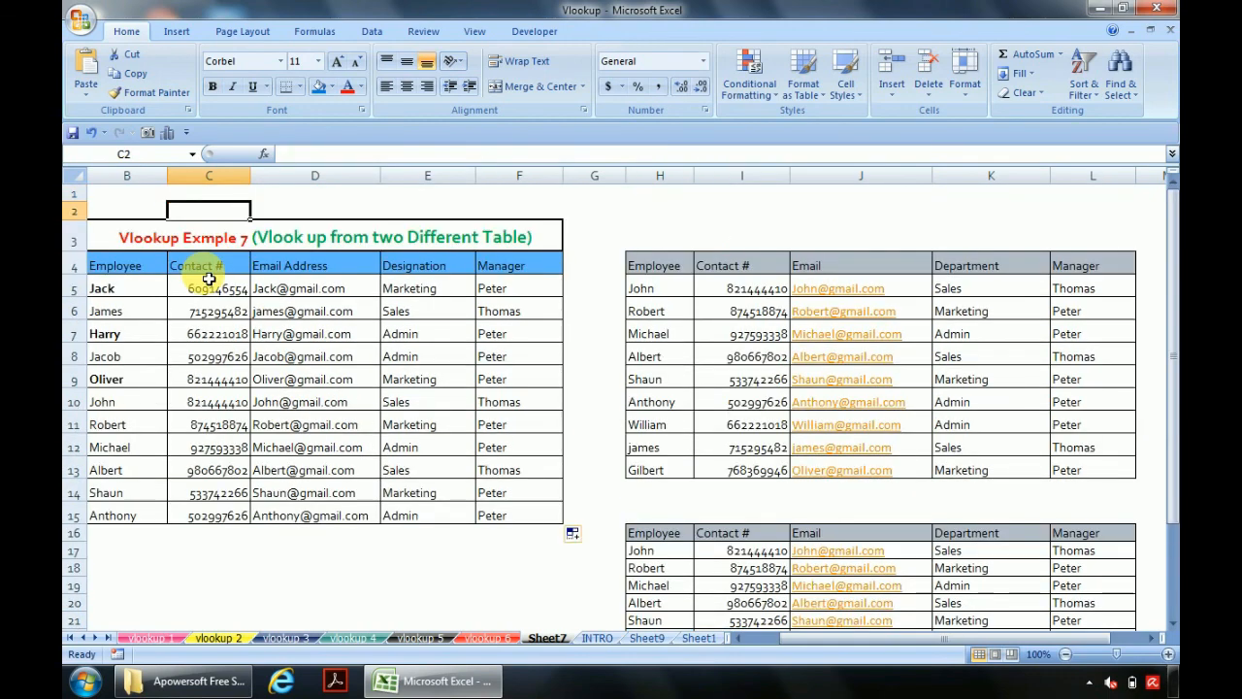
{"action": "left_click", "coordinate": [211, 283]}
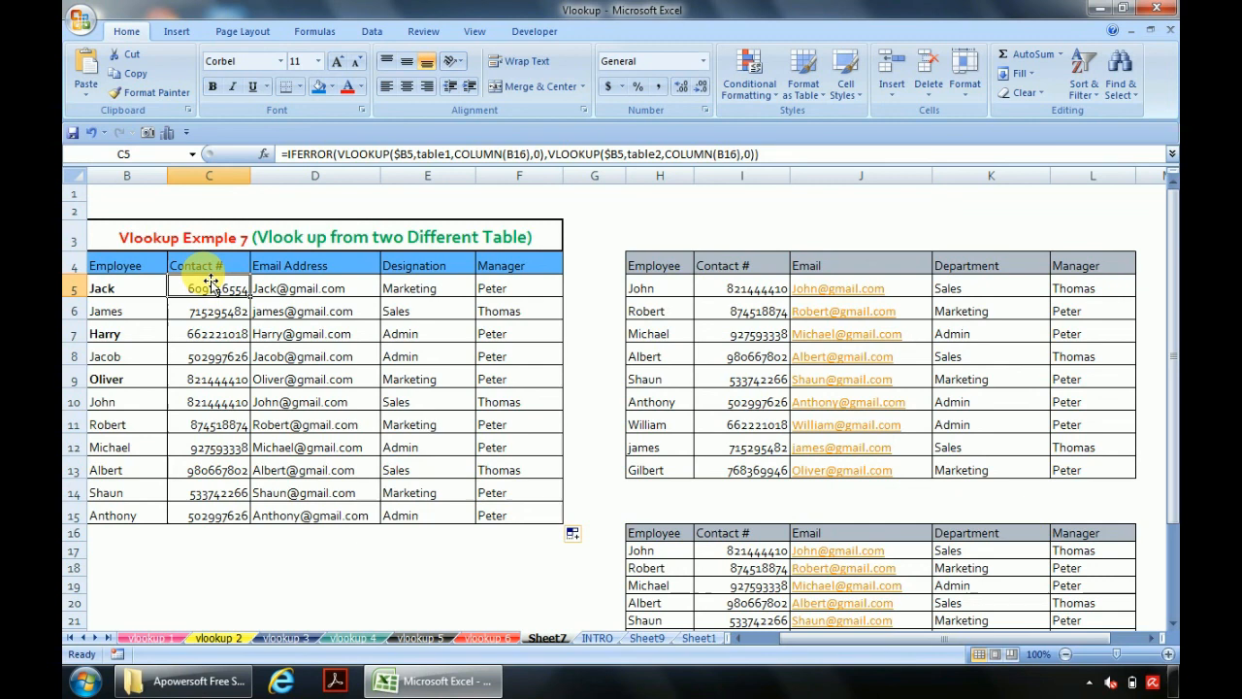
{"action": "key", "text": "Up"}
{"action": "key", "text": "Up"}
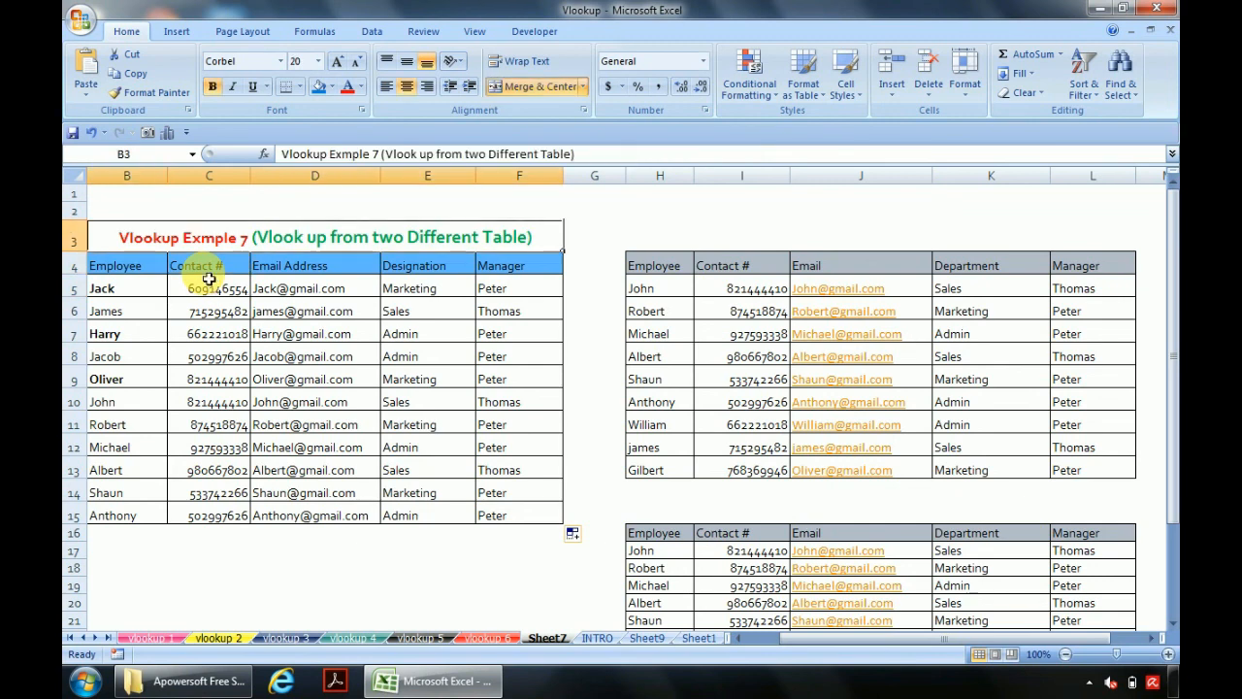
{"action": "left_click", "coordinate": [209, 282]}
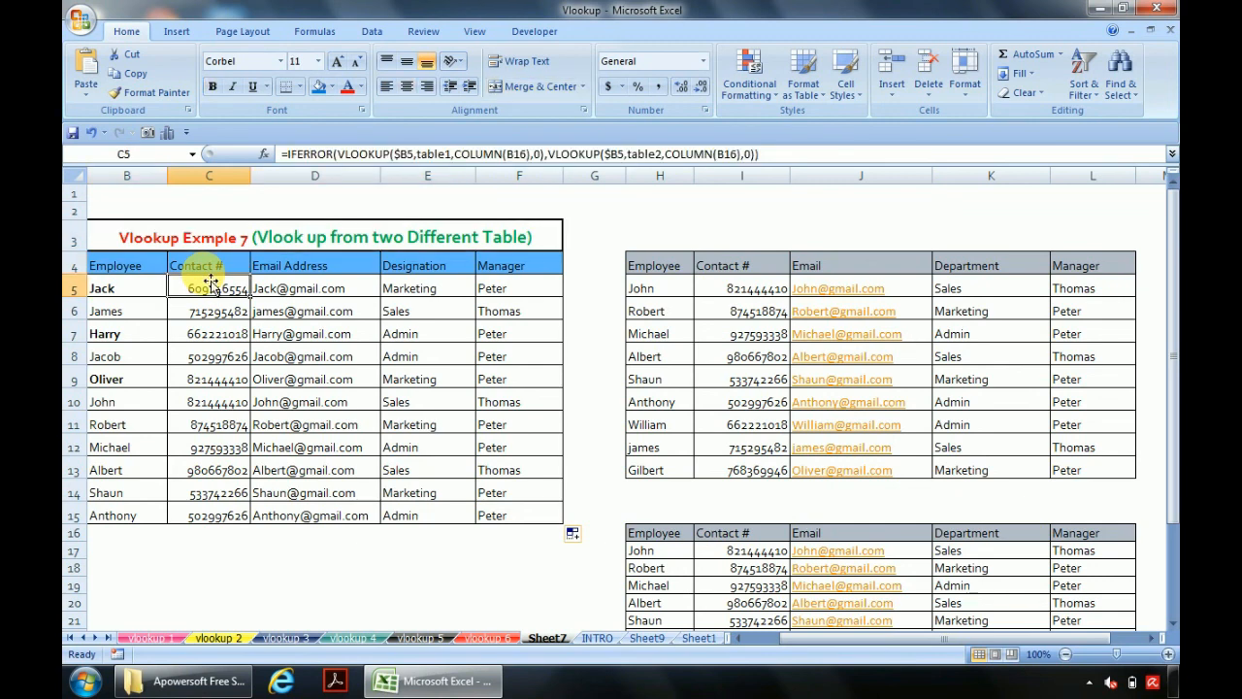
{"action": "double_click", "coordinate": [211, 283]}
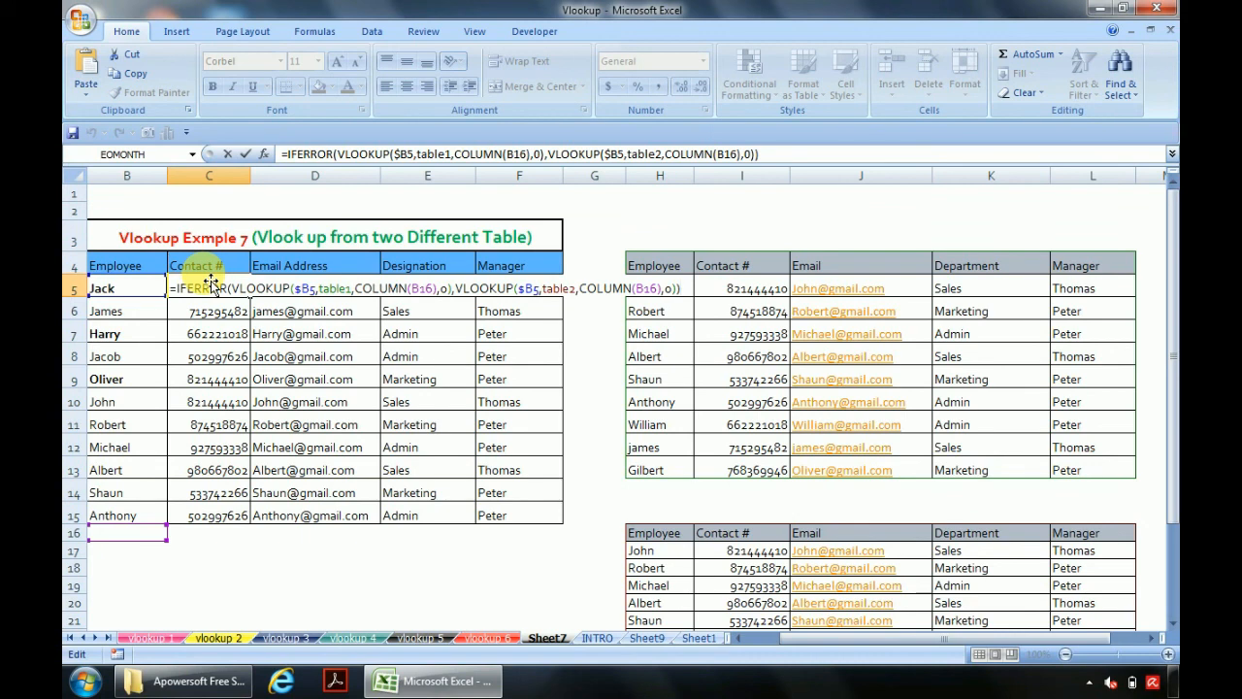
{"action": "key", "text": "ctrl+Return"}
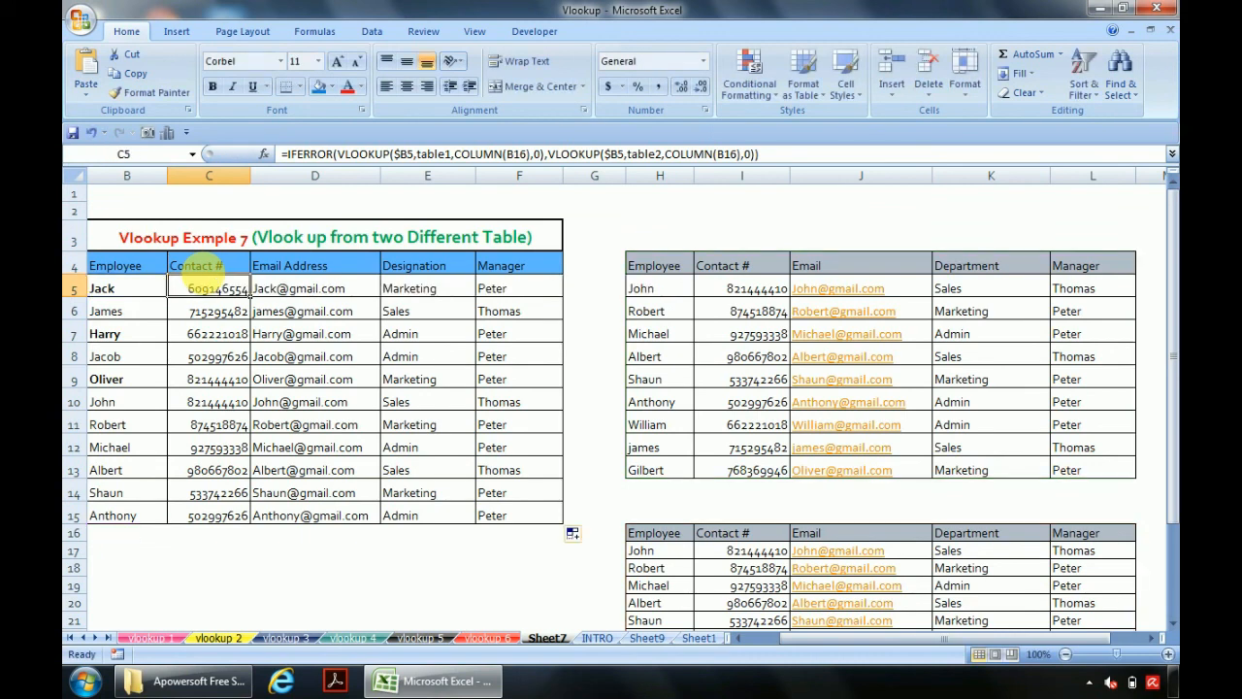